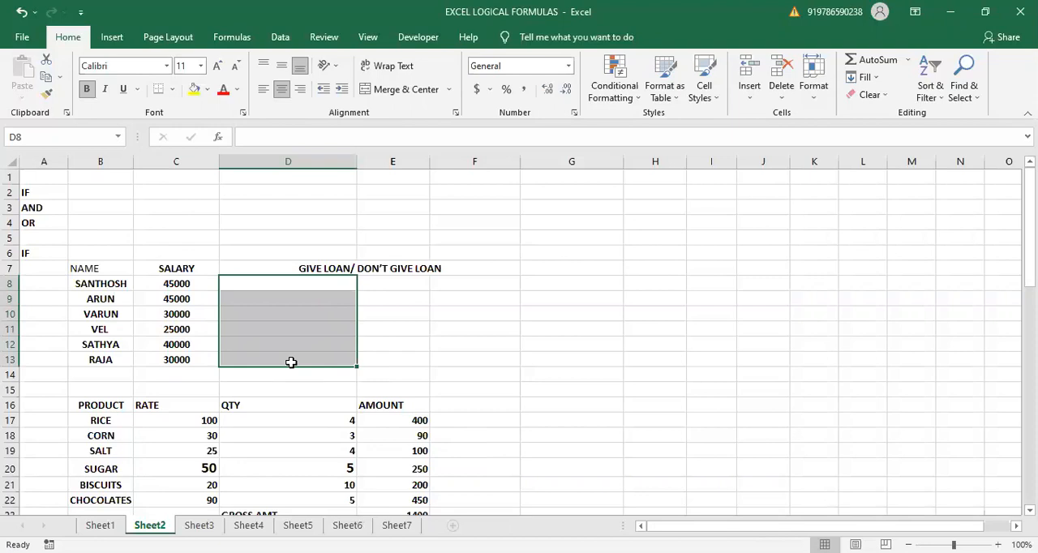
- Start an IF formula in D8 that tests whether the salary in C8 is greater than or equal to 40000
left_click(193, 283)
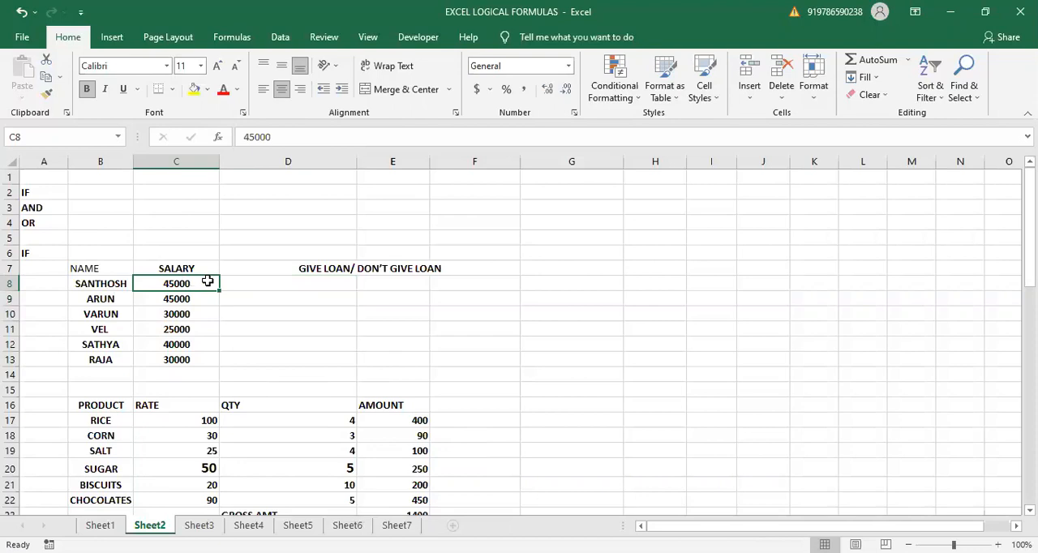
left_click(245, 281)
type("=")
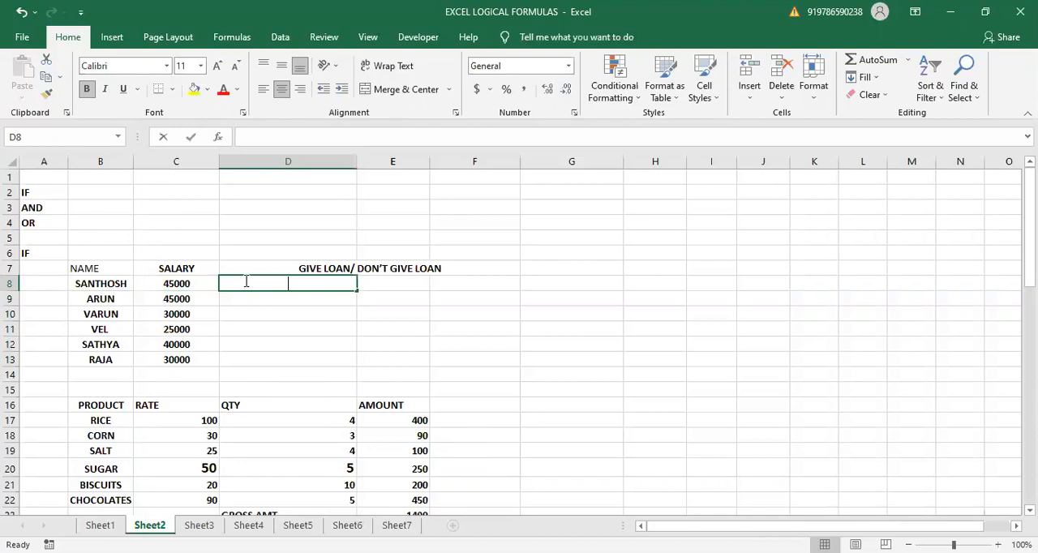
type("IF")
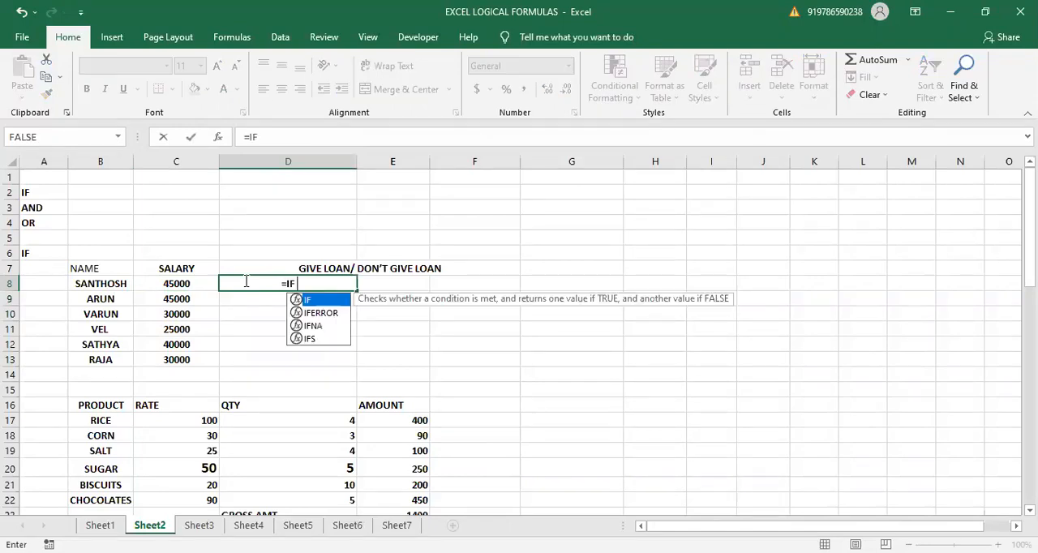
type("(")
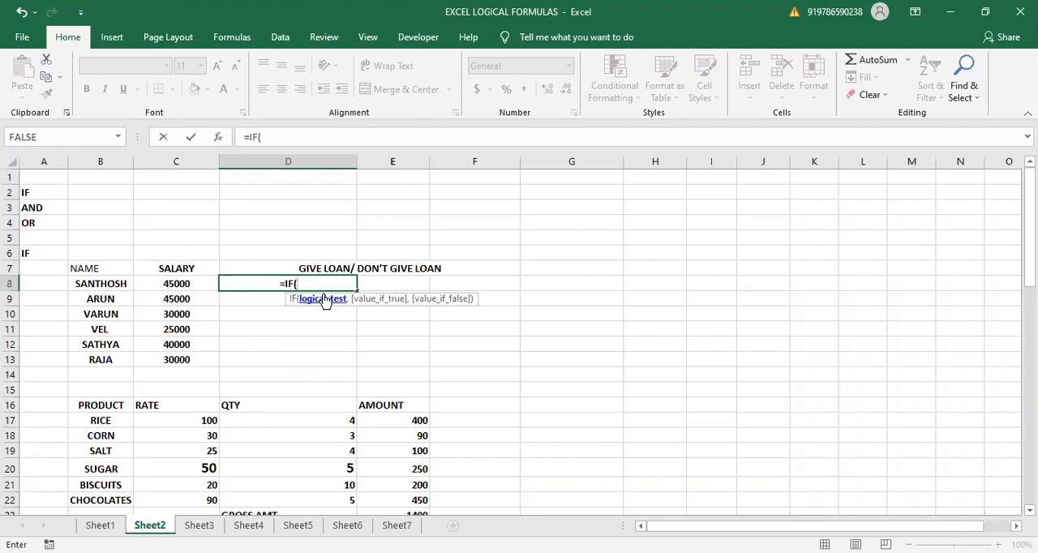
left_click(199, 285)
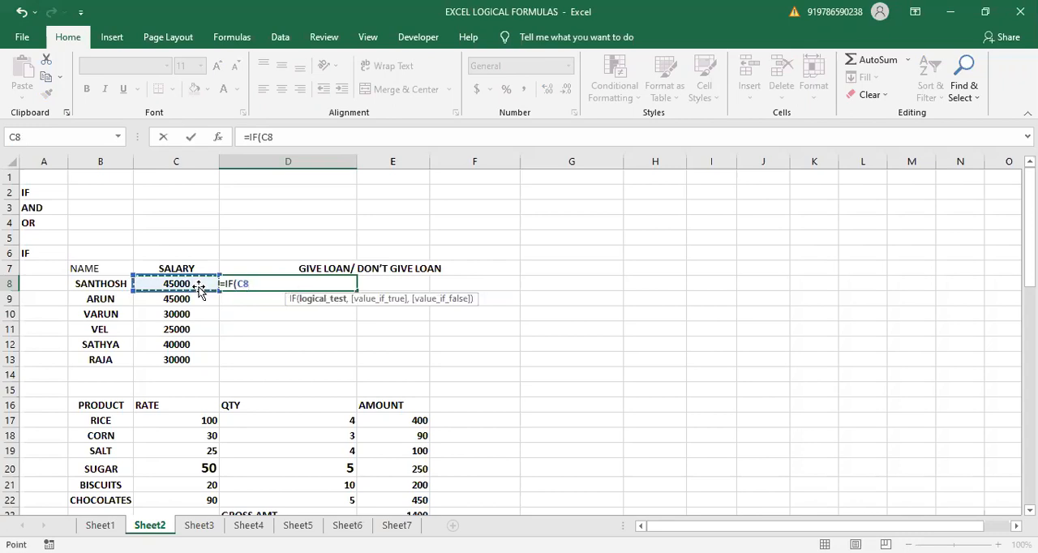
type(">")
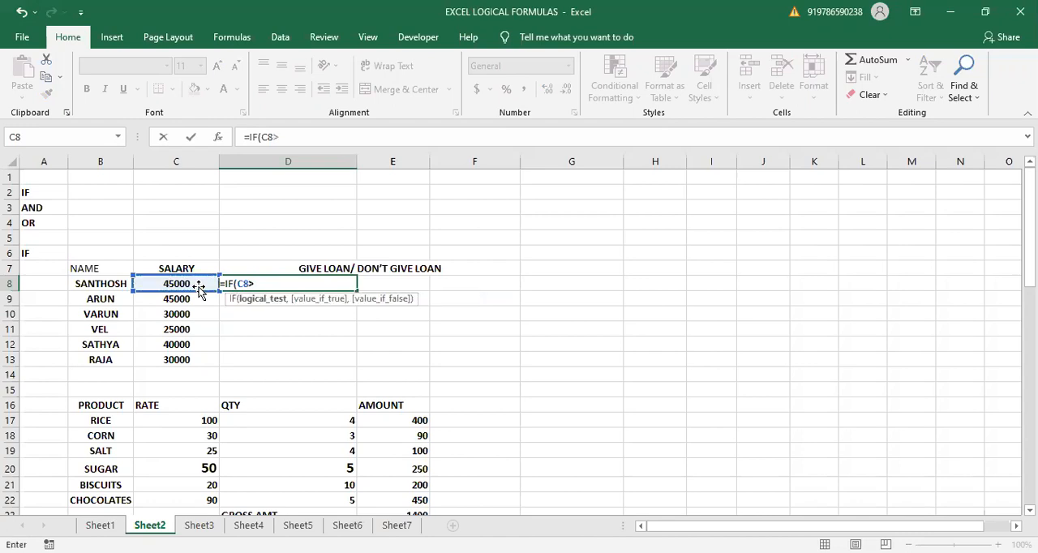
type("=40000,")
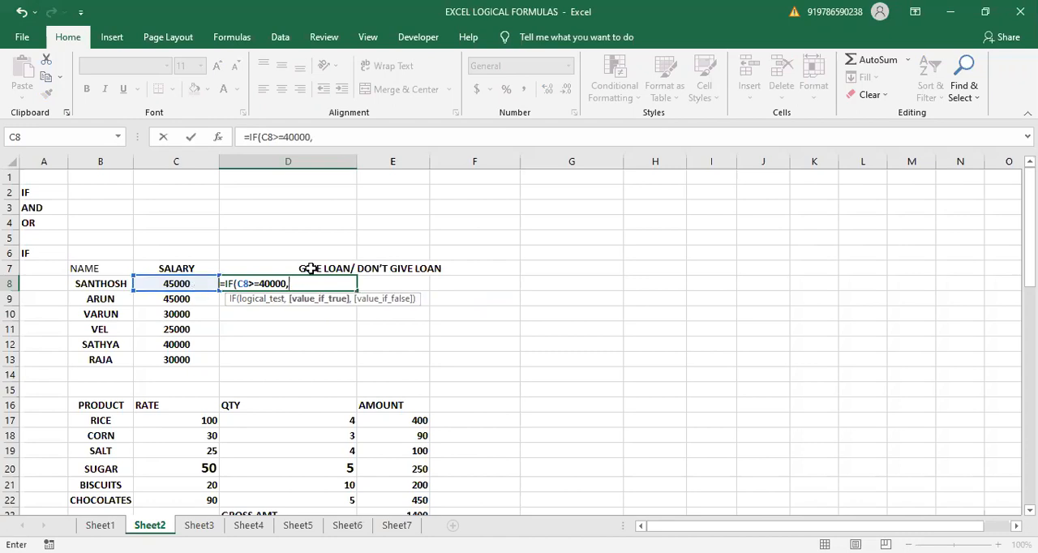
type("\"GIVE LOAN\"")
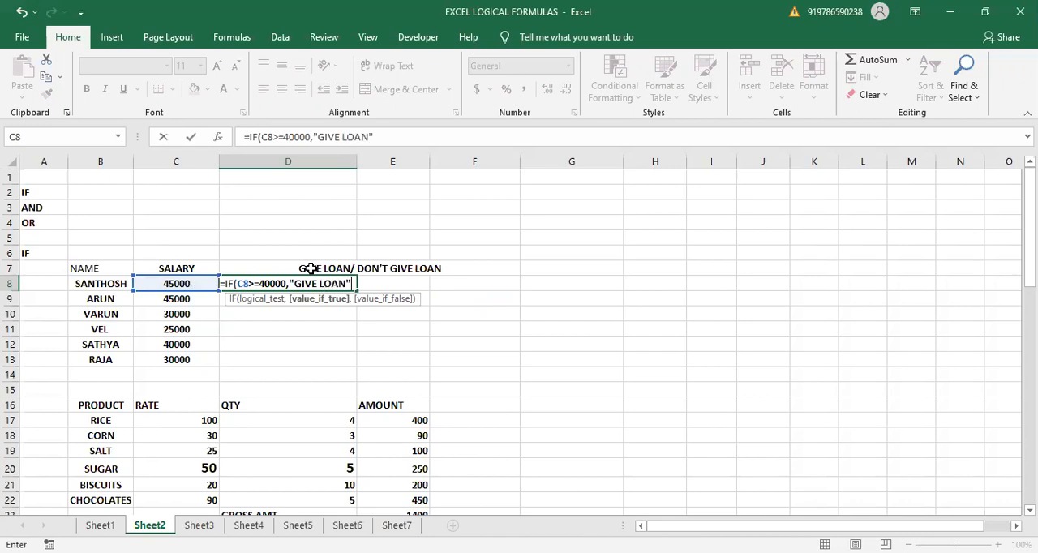
type(",")
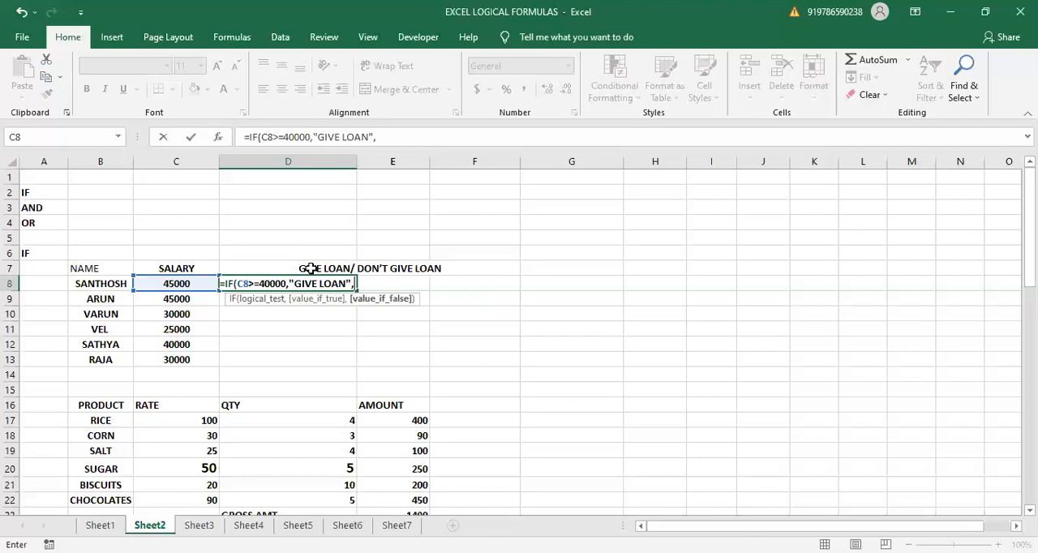
- Enter "DON'T GIVE LOAN" as the value-if-false argument and complete the IF formula in D8, with closed quotes and parenthesis
type("\"DONT")
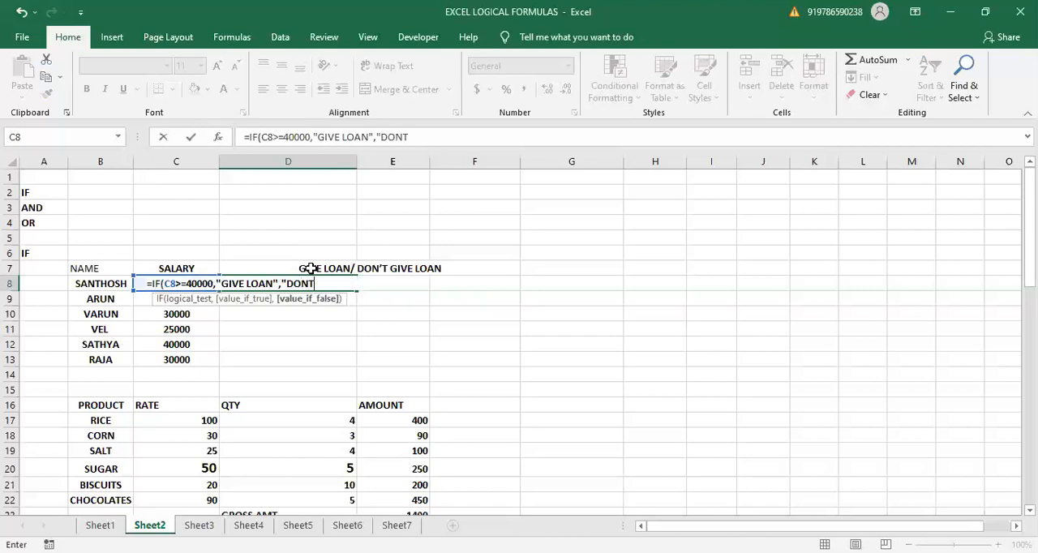
key("BackSpace")
type("'T GIV")
type("E LOAN)")
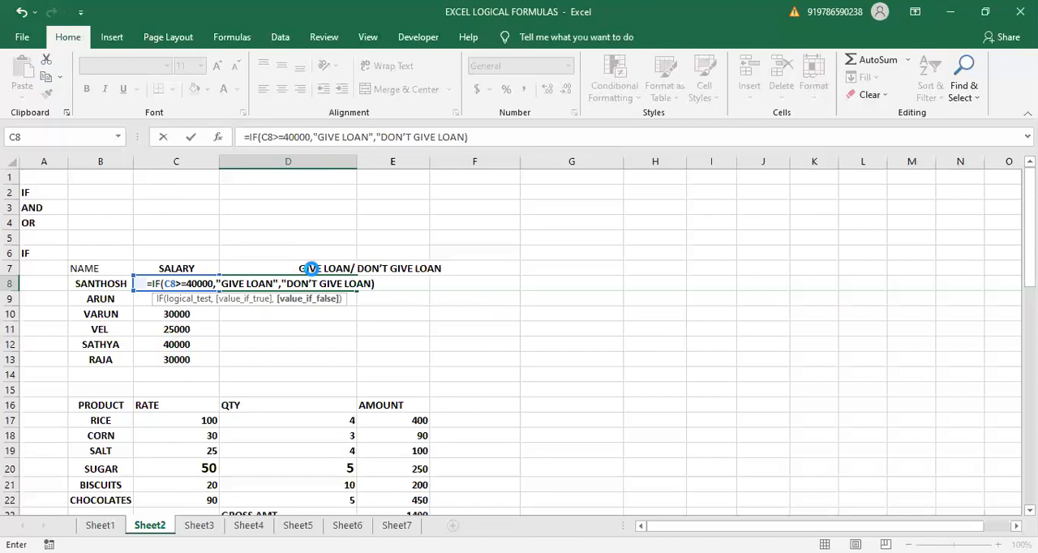
left_click(311, 268)
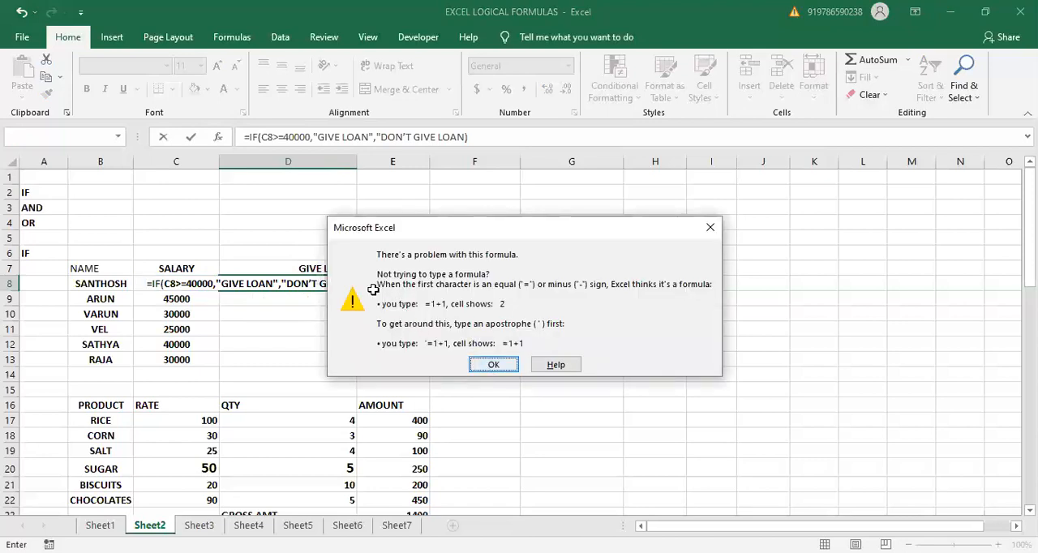
key("Return")
key("BackSpace")
type("\")")
key("Return")
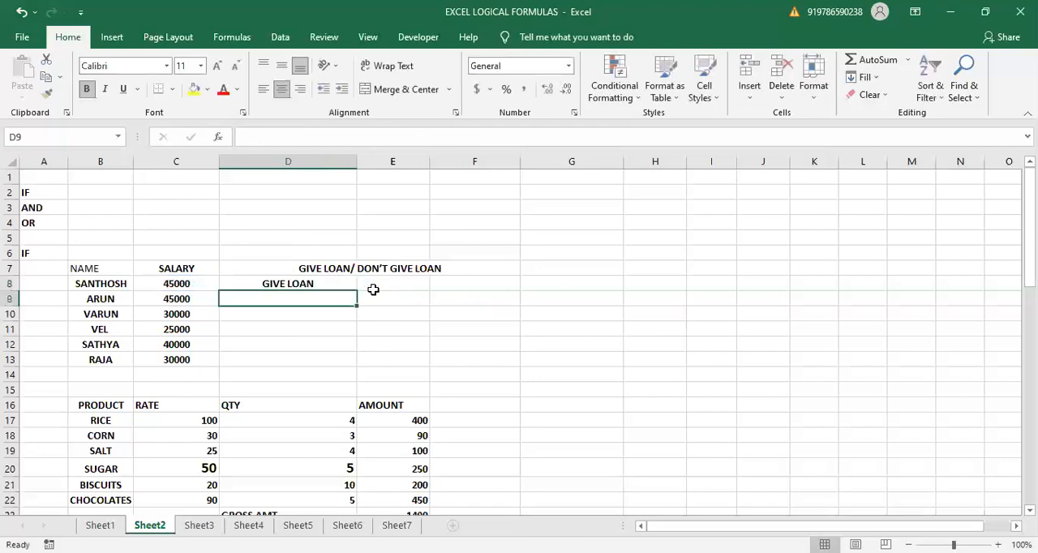
- Fill the loan decision formula from D8 down through D13
left_click(349, 279)
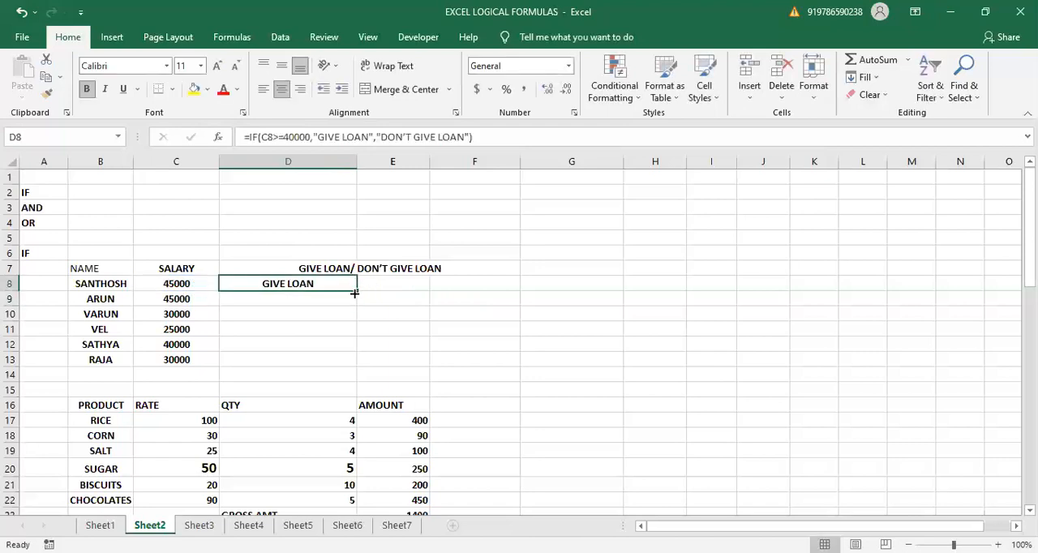
left_click_drag(356, 290, 322, 368)
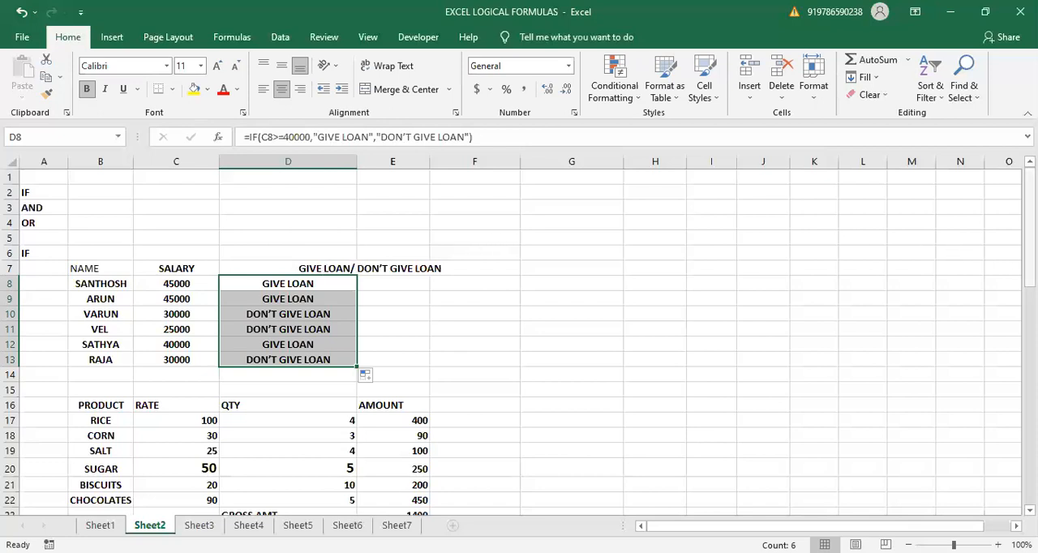
- Clear the gross amount, discount and net amount cells E23:E25 below the product table
scroll(601, 292, "down", 5)
left_click(394, 303)
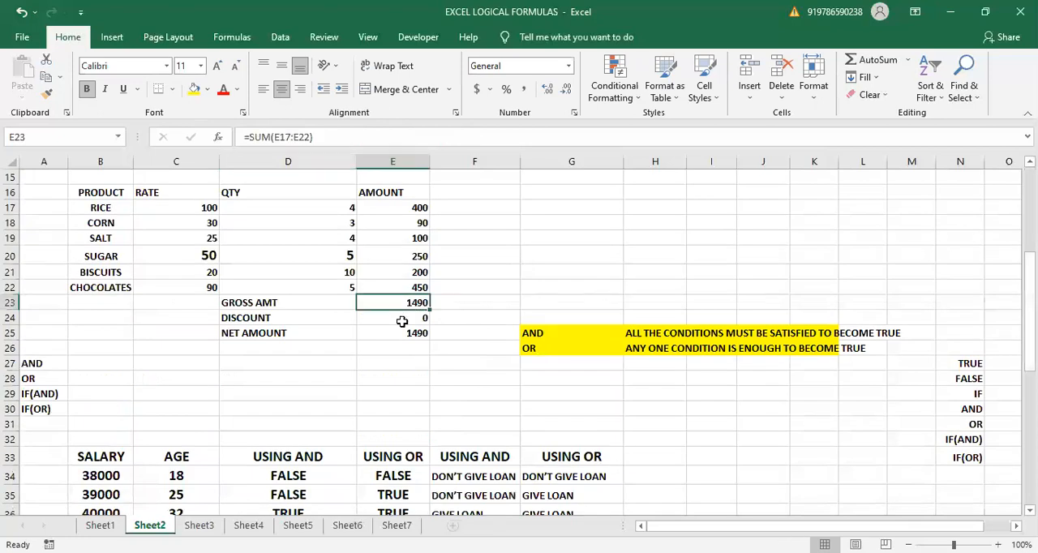
left_click_drag(401, 321, 411, 334)
key("Delete")
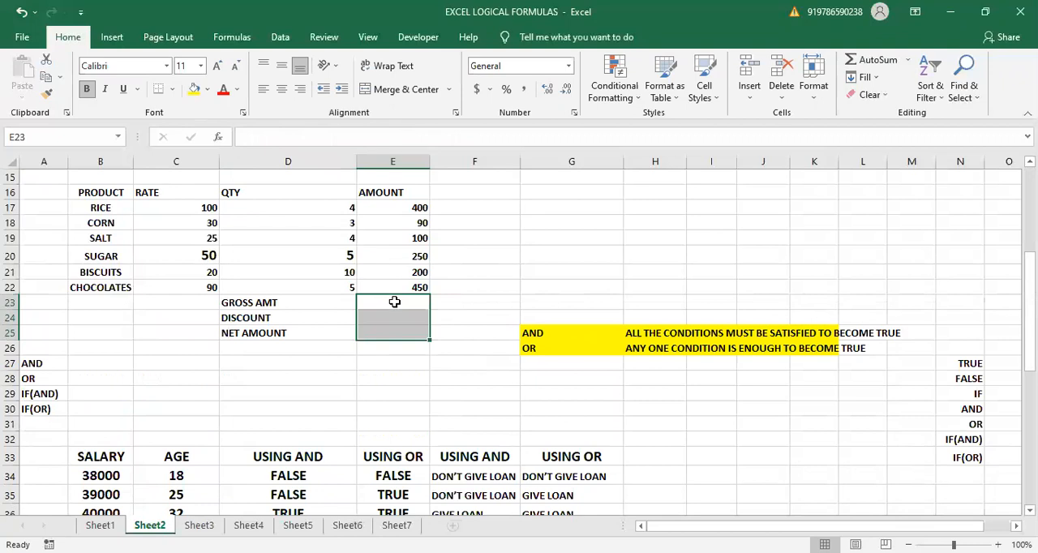
left_click(396, 301)
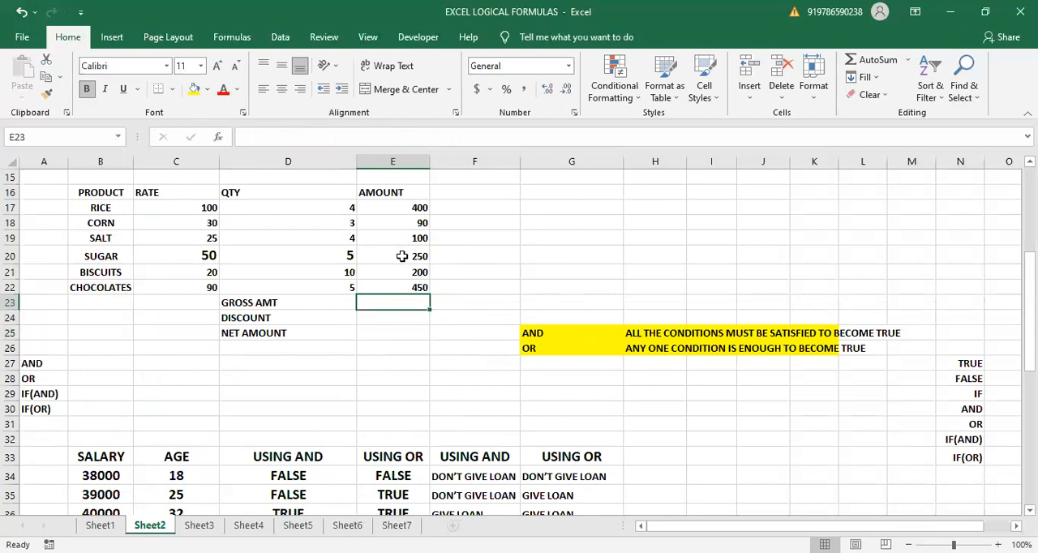
type("=")
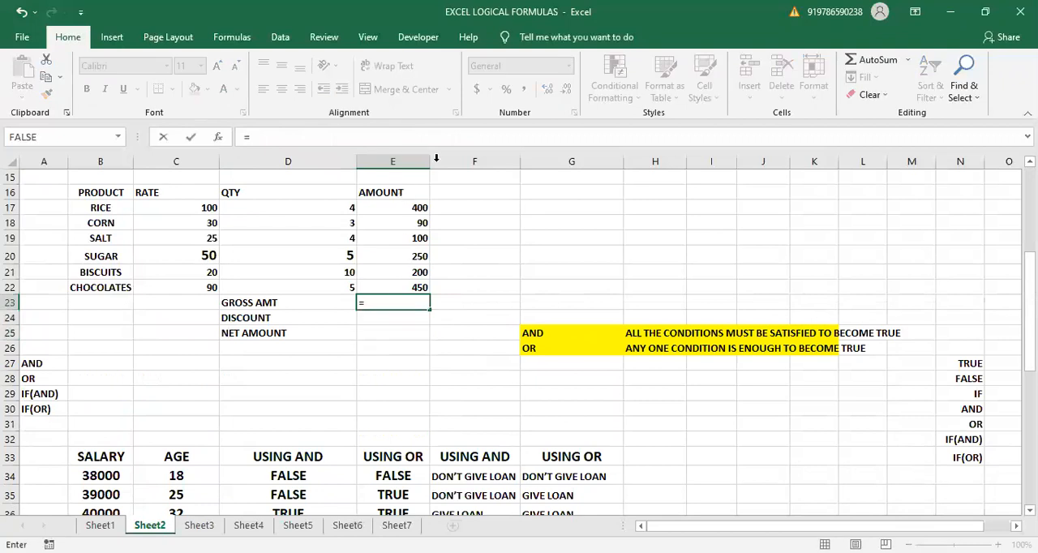
left_click(298, 207)
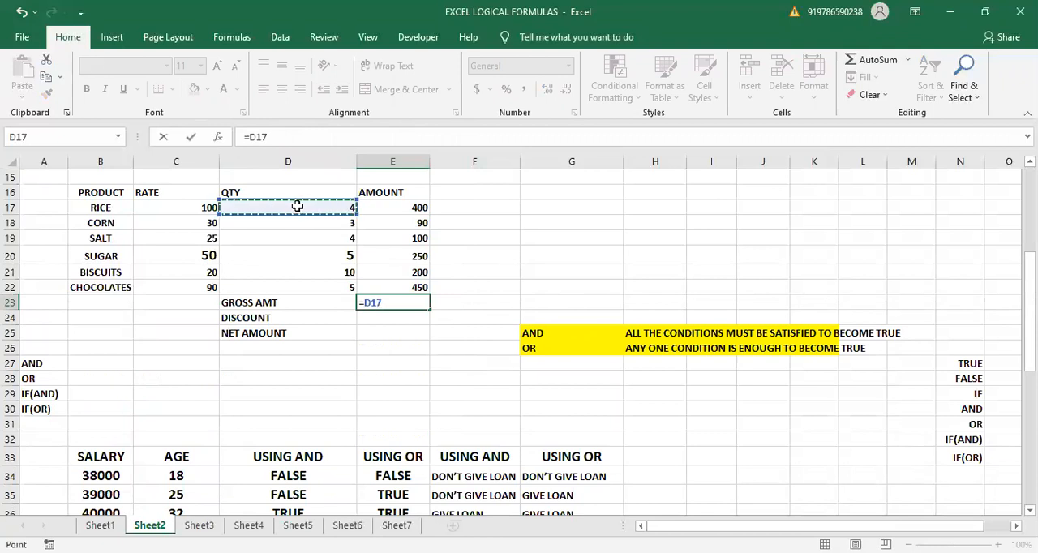
key("BackSpace")
key("Escape")
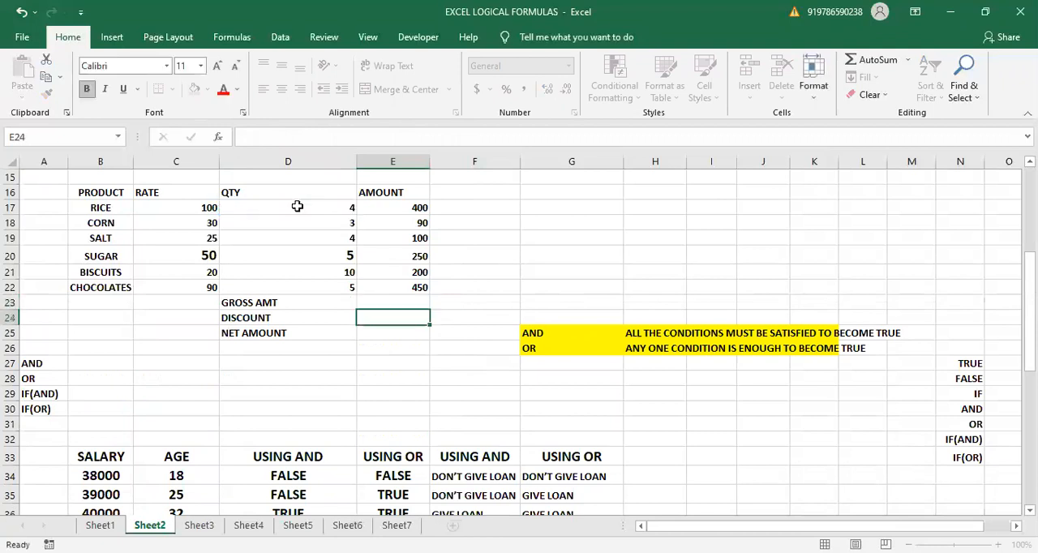
- Set the RICE quantity in D17 to 5
left_click(298, 206)
type("5")
key("Return")
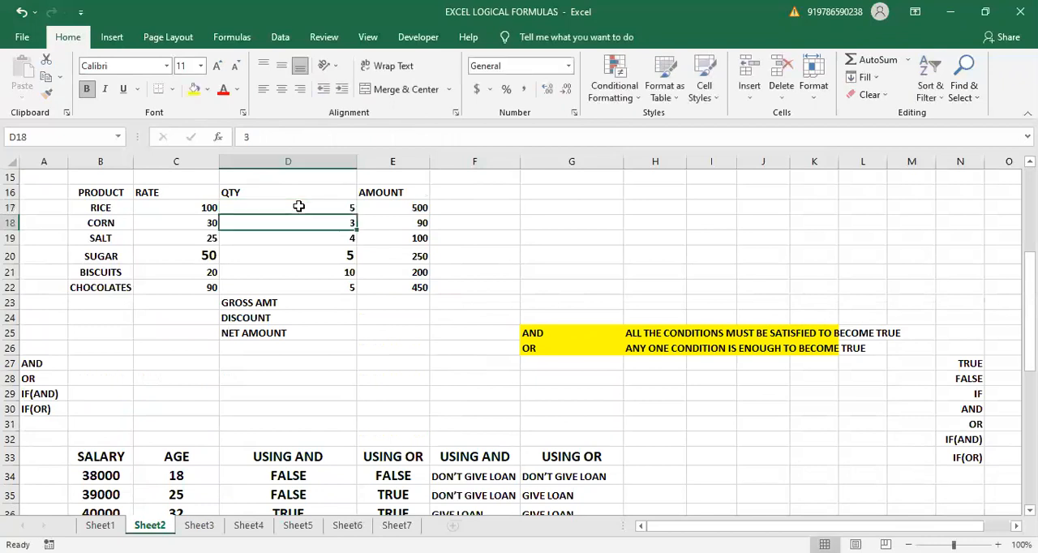
- Calculate the gross amount in E23 with a SUM of the product amounts E17:E22
left_click(382, 302)
type("=")
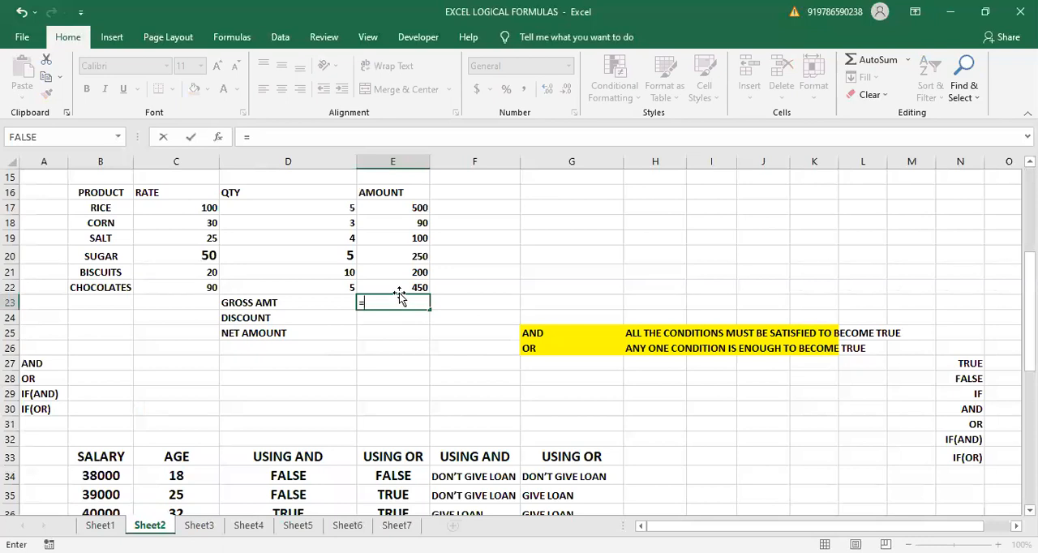
type("SUM")
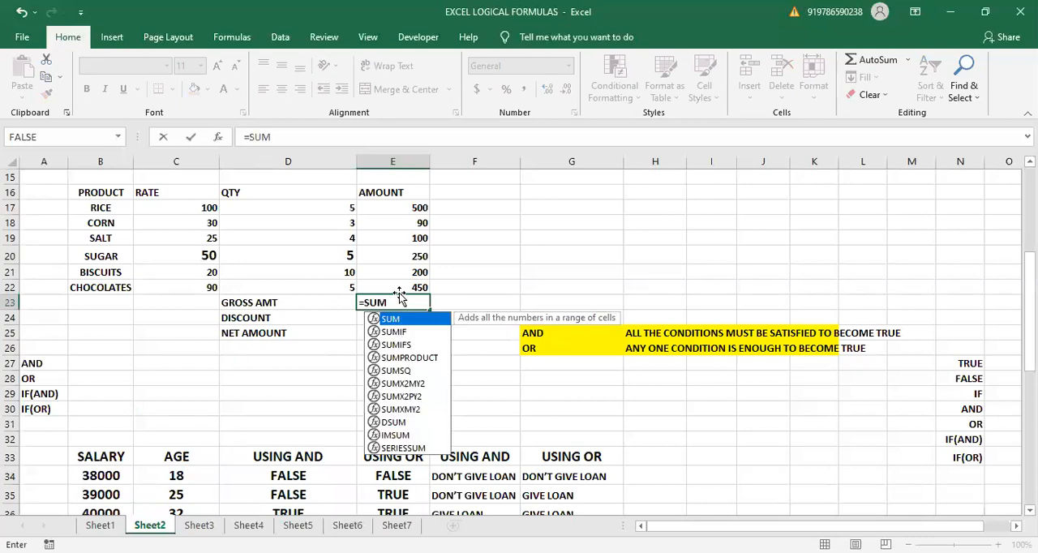
type("(")
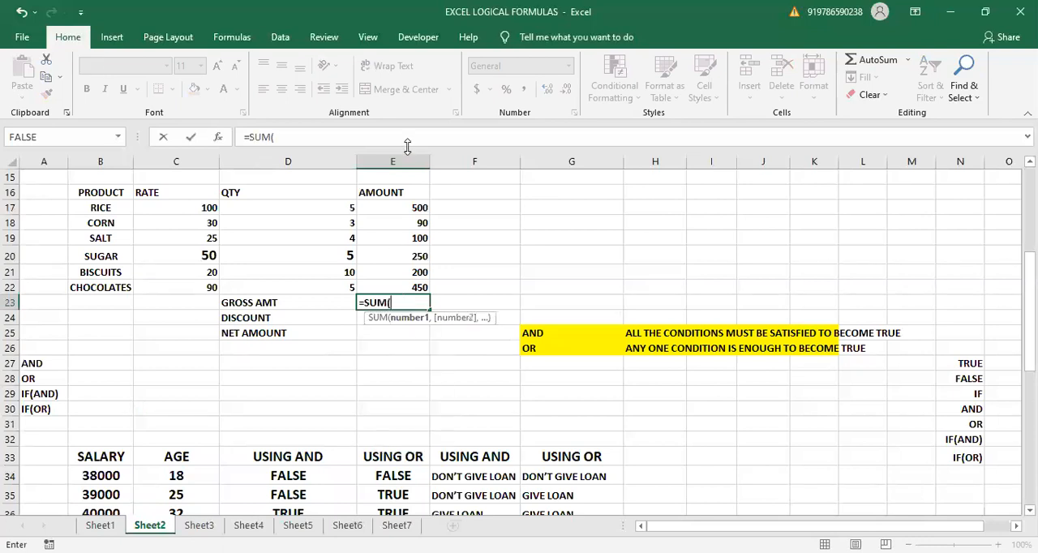
left_click(381, 209)
left_click_drag(382, 226, 392, 284)
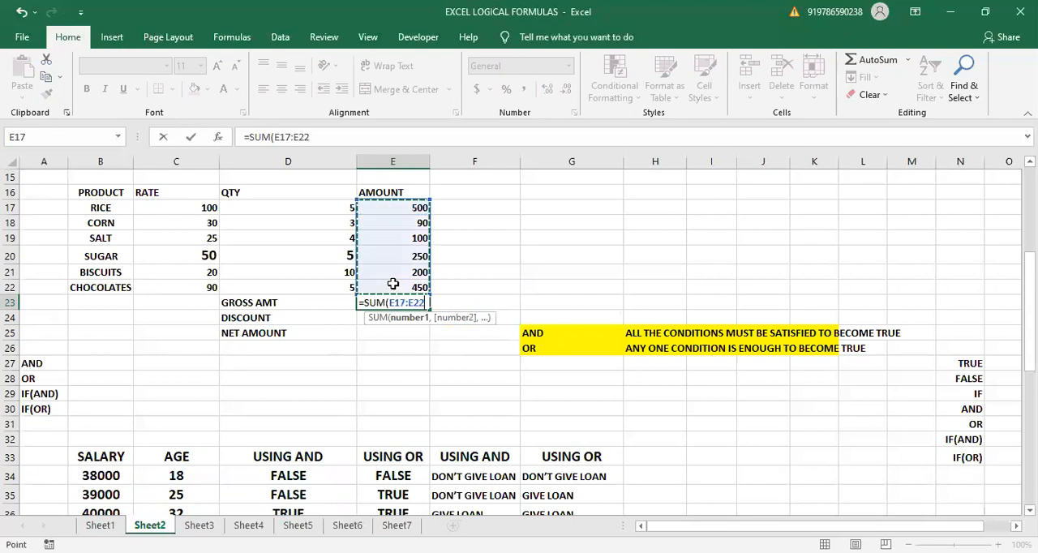
key("Return")
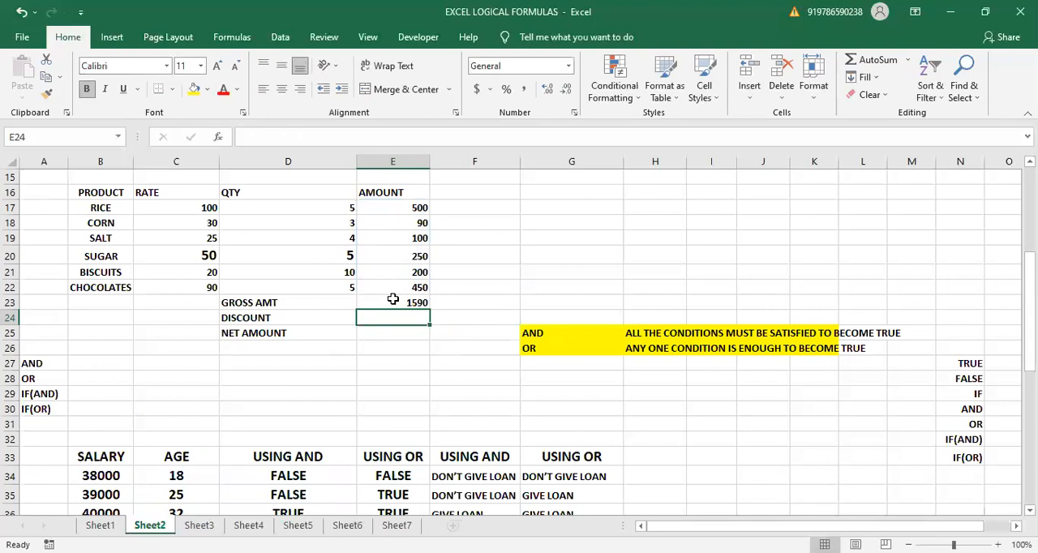
- Start an IF formula in discount cell E24 that tests whether gross amount E23 is greater than or equal to 1500
type("=I")
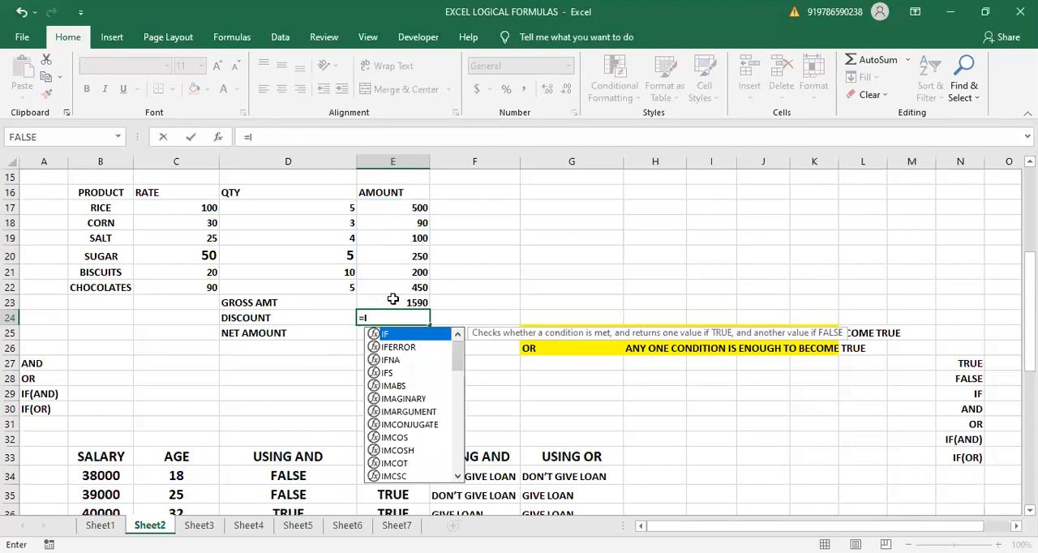
type("F*")
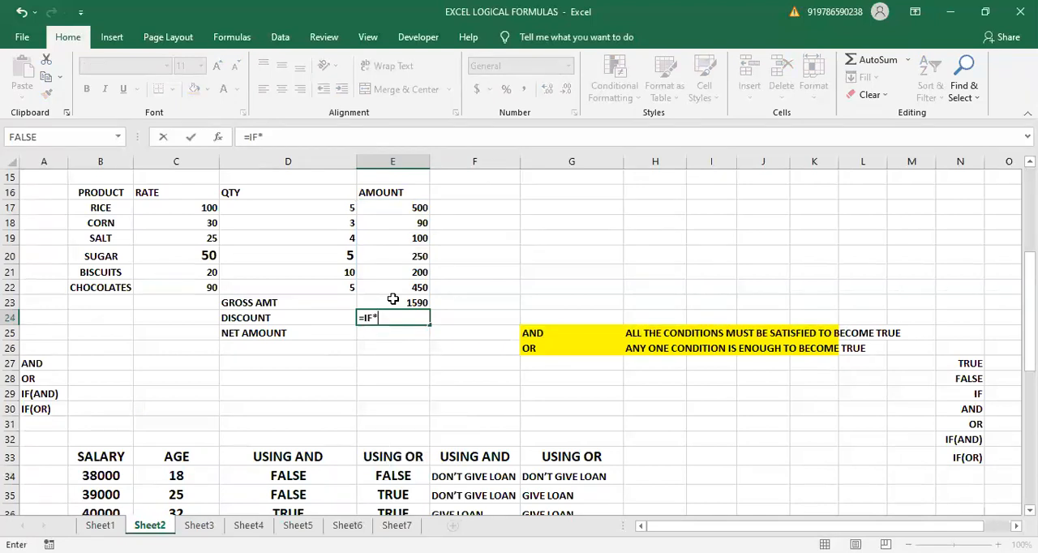
key("BackSpace")
type("(")
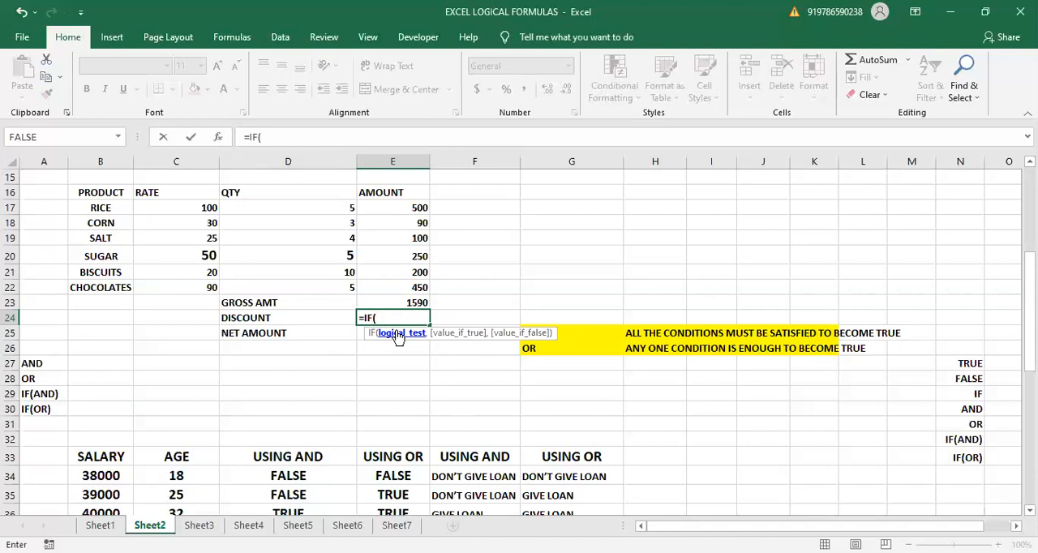
left_click(394, 303)
type(">=1")
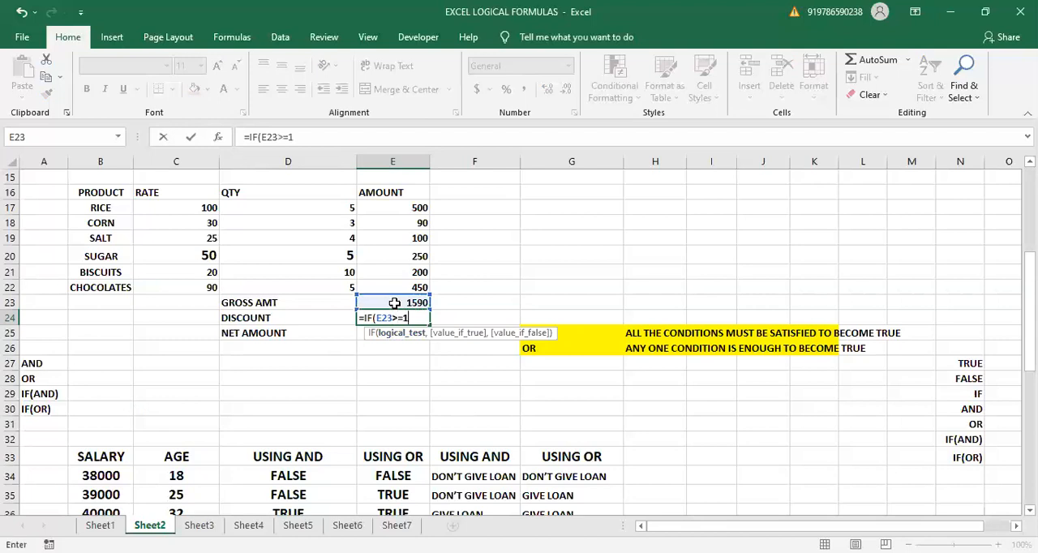
type("500,")
- Complete the discount formula in E24 to return E23*10% if true and 0 if false
left_click(394, 303)
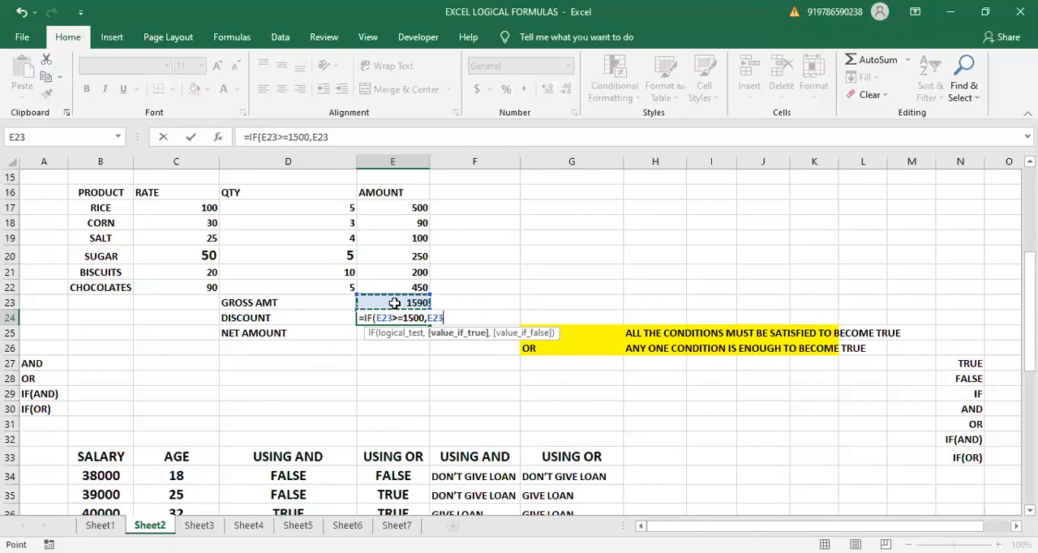
type("*10")
type("%")
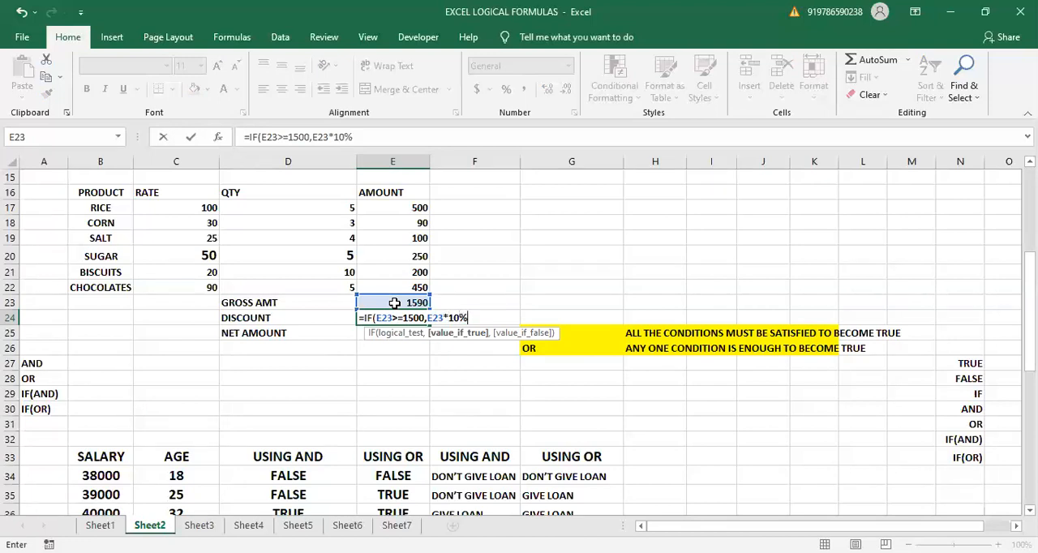
type(",0)")
key("Return")
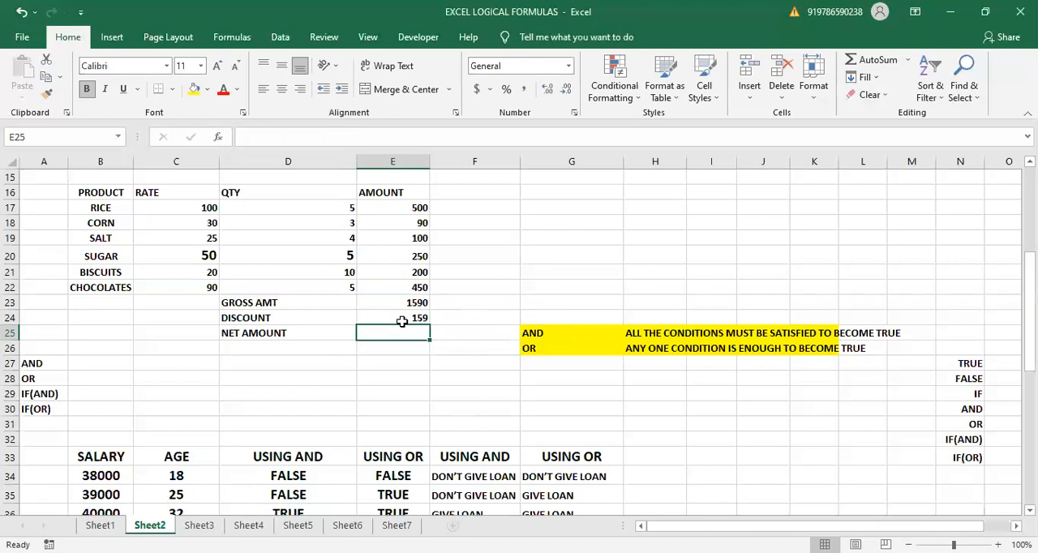
- Calculate the net amount in E25 by subtracting discount E24 from gross amount E23
type("=")
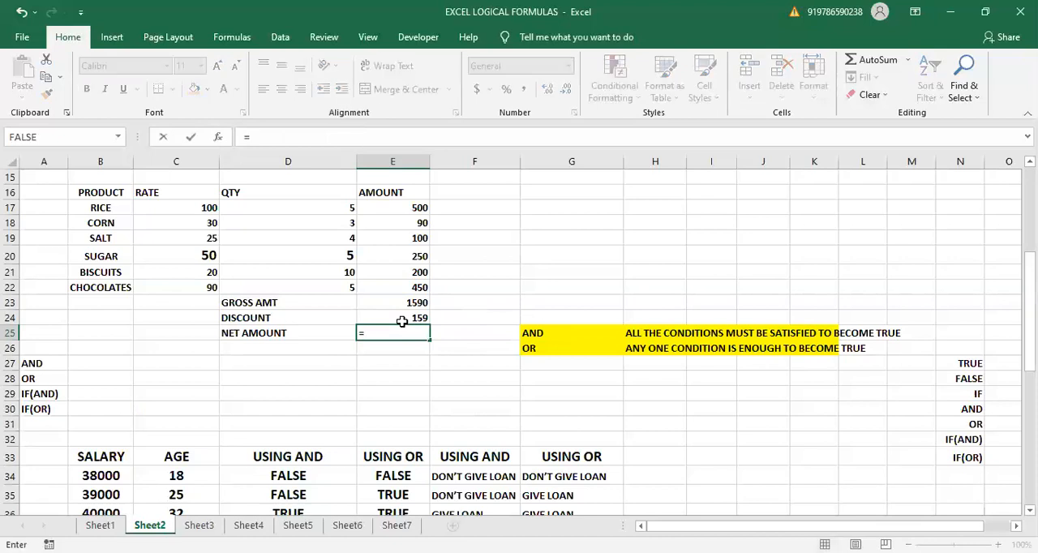
left_click(395, 299)
type("-")
left_click(386, 316)
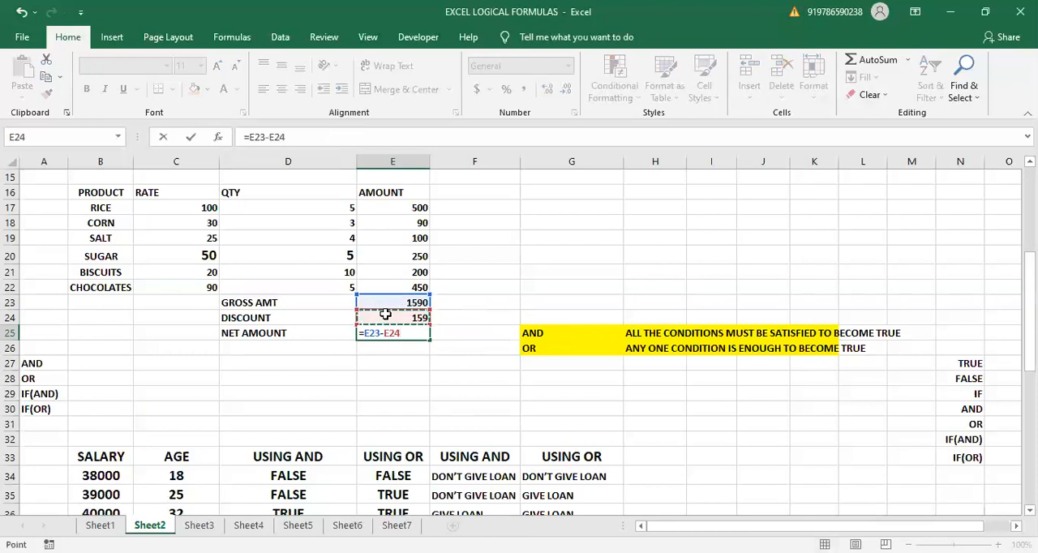
key("Return")
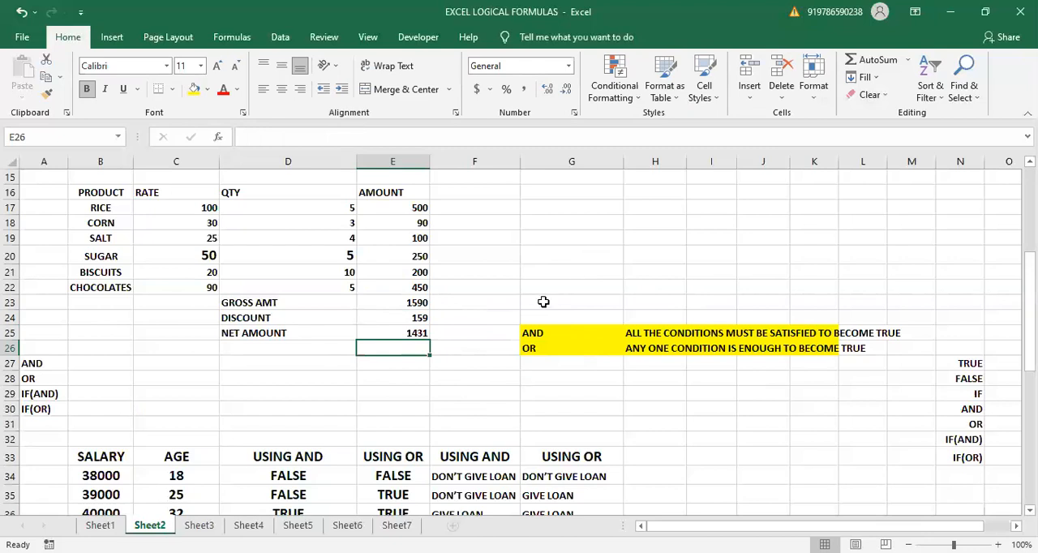
- Review the highlighted AND and OR rule descriptions in rows 25 and 26
left_click(542, 329)
left_click(543, 345)
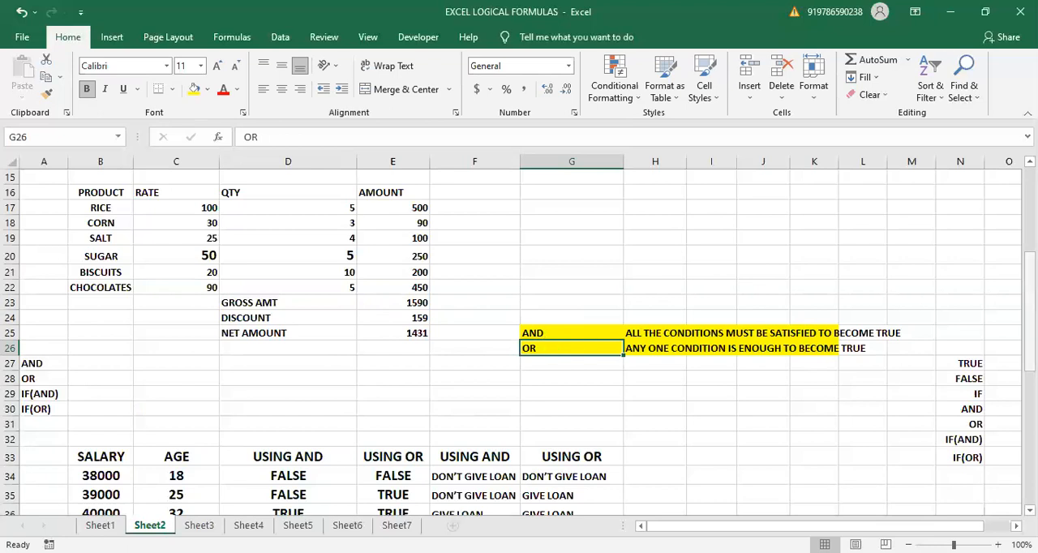
scroll(519, 341, "down", 2)
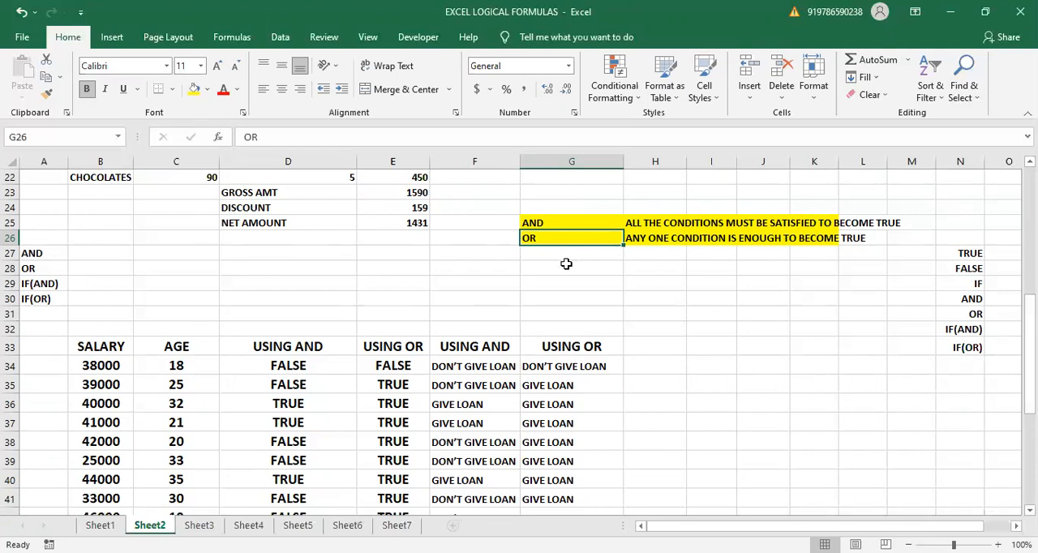
left_click(542, 225)
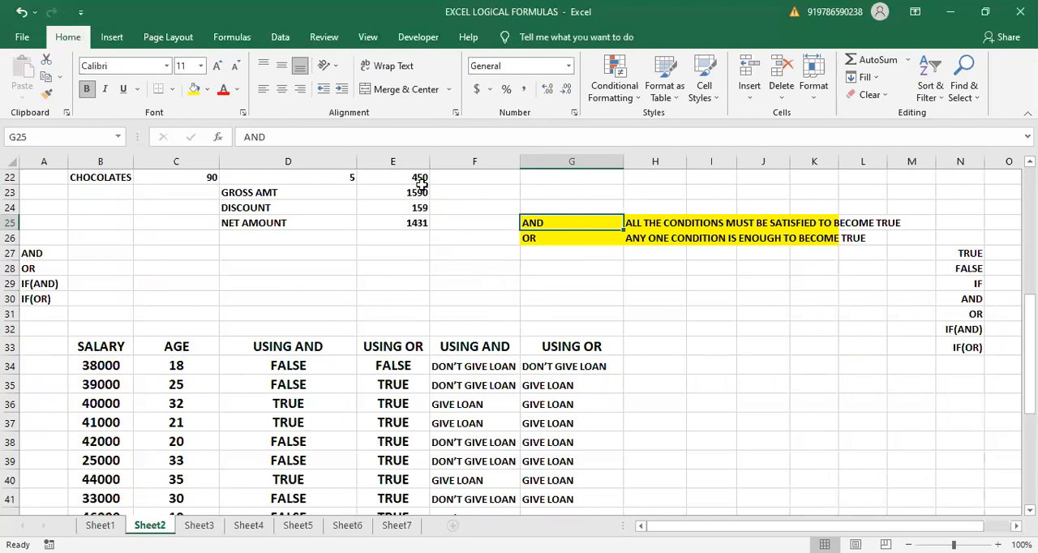
left_click(398, 254)
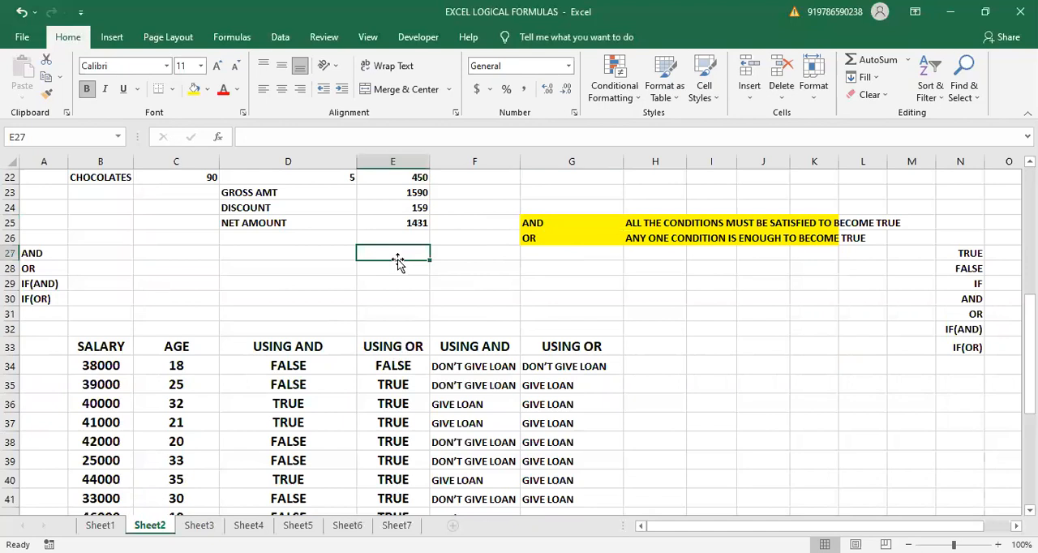
type("=")
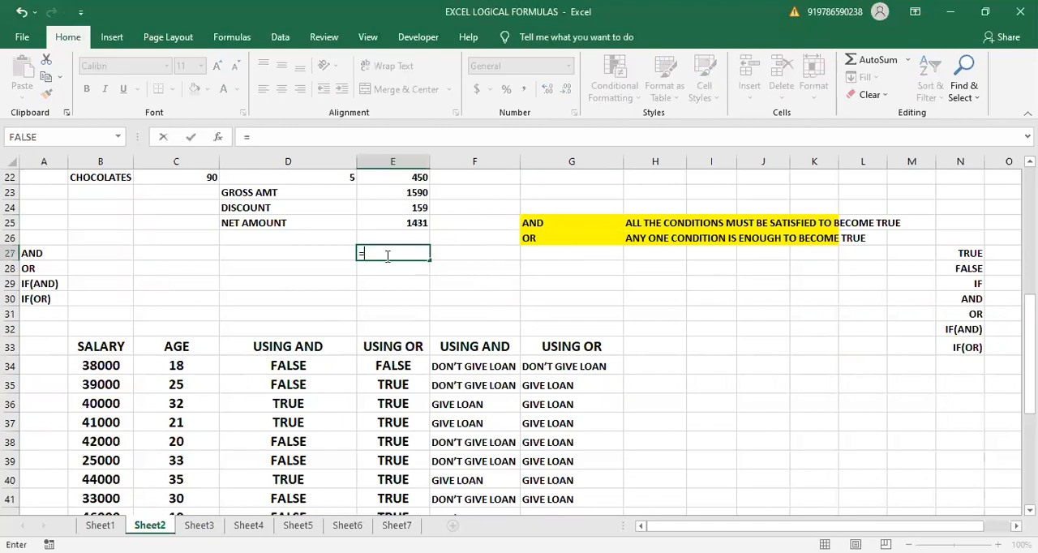
type("IF")
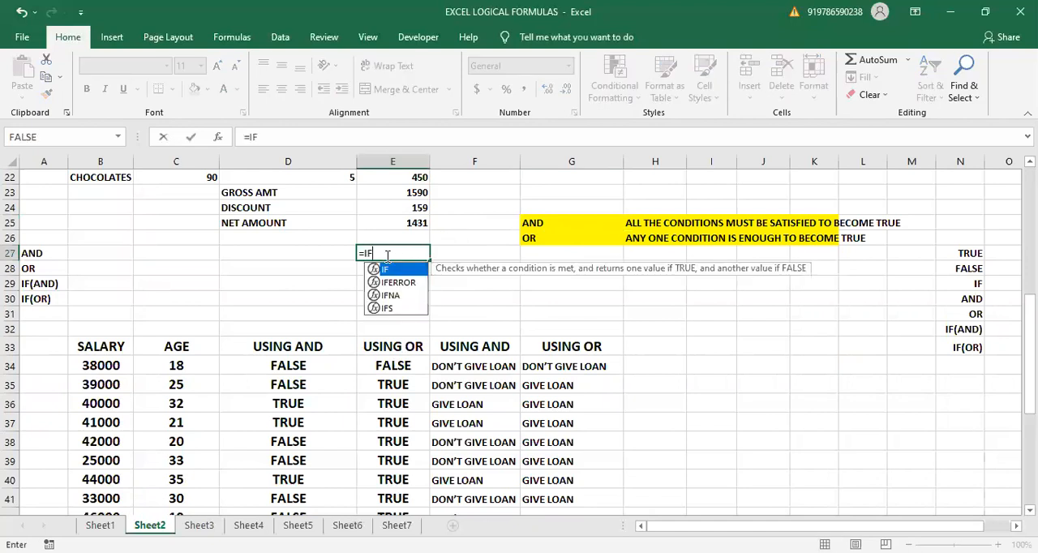
type("(")
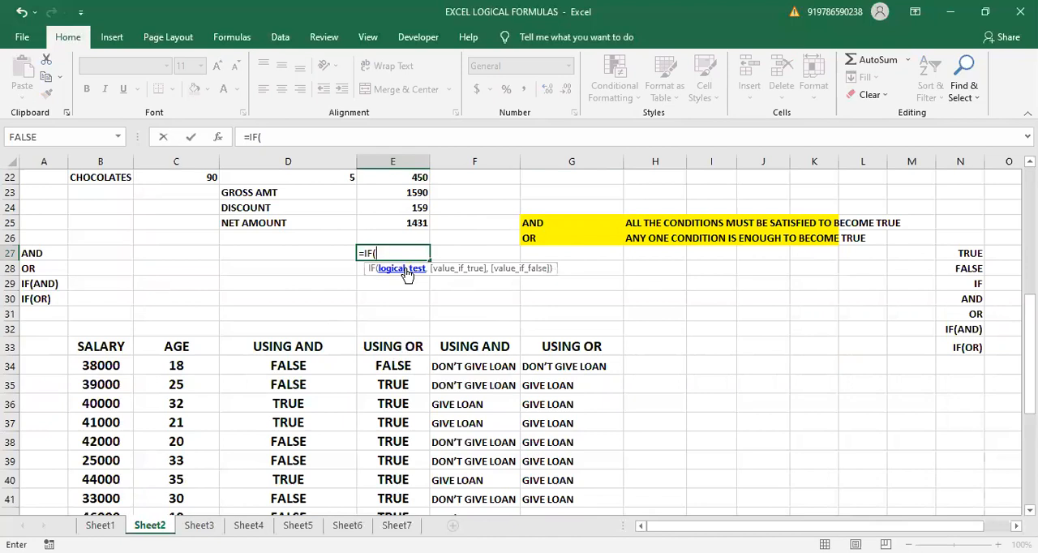
key("Escape")
- Start an AND formula in empty cell E27 and examine the arguments the function takes
type("=")
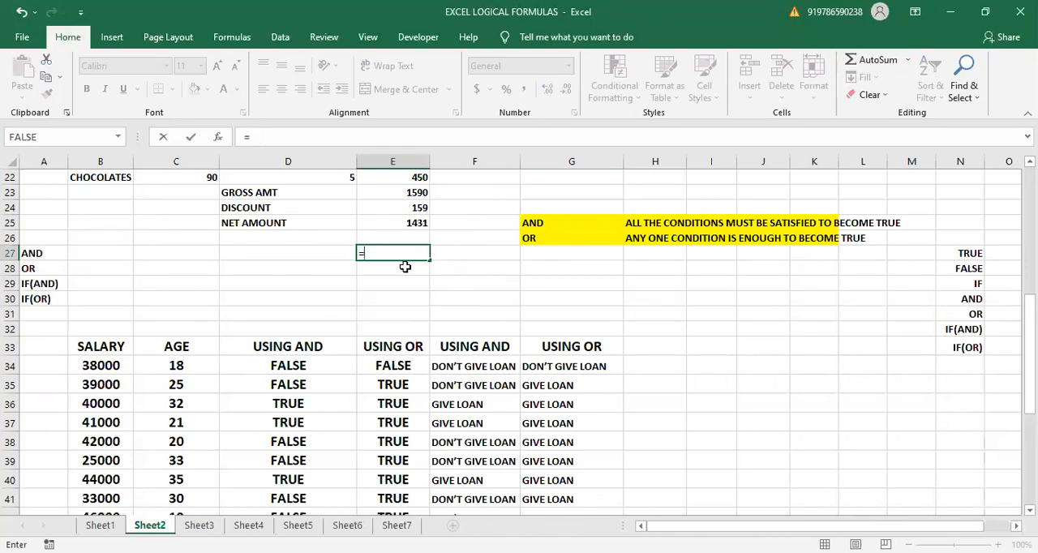
type("AND(")
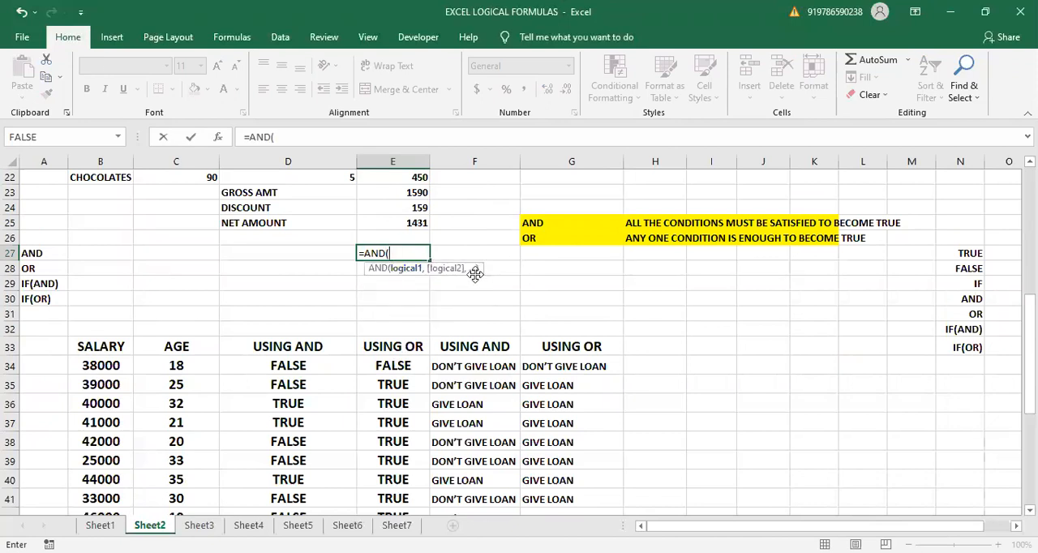
left_click_drag(475, 274, 410, 308)
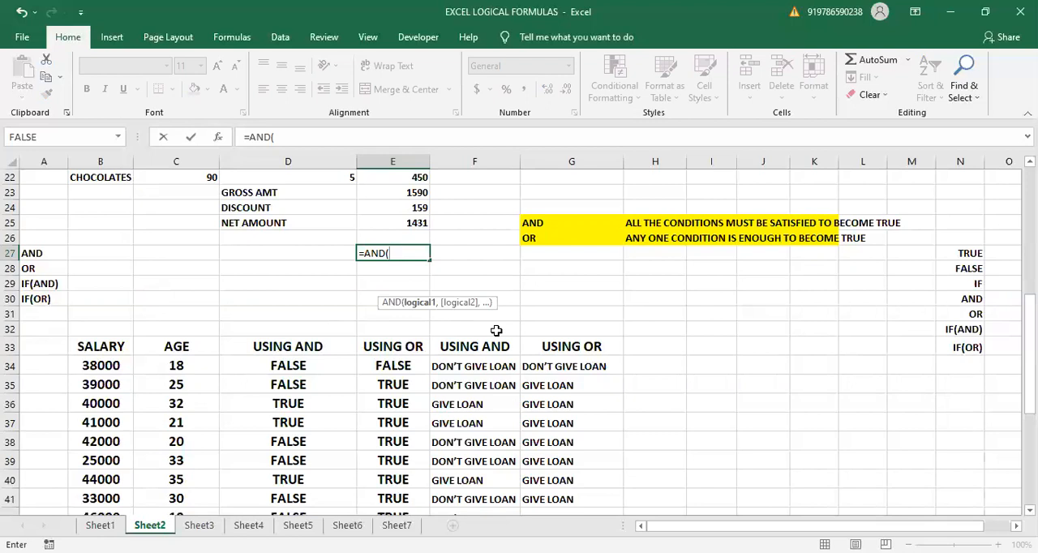
- Replace AND with OR in the E27 formula to examine its arguments, and discard the entry
key("BackSpace")
key("BackSpace")
key("BackSpace")
key("BackSpace")
type("O")
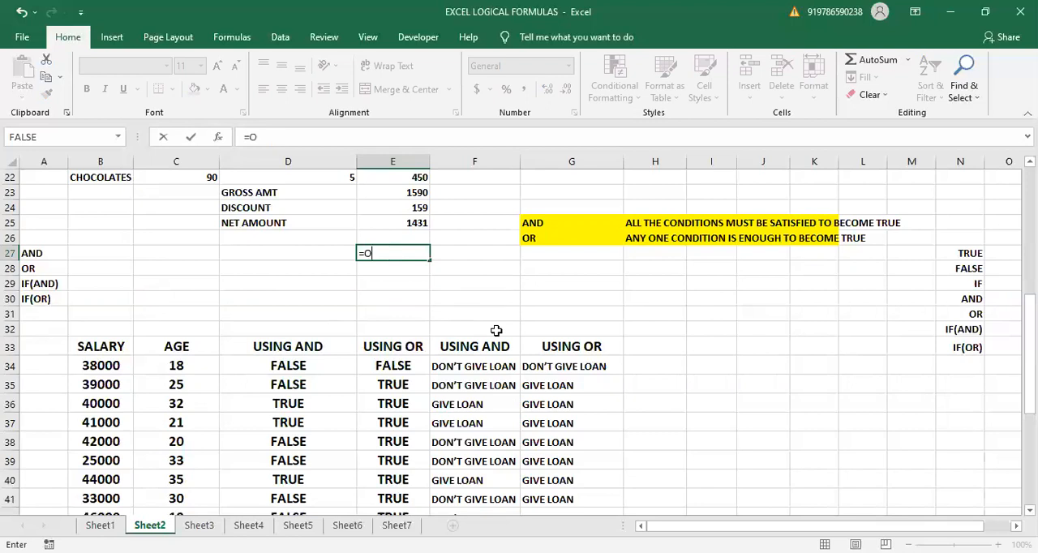
type("R")
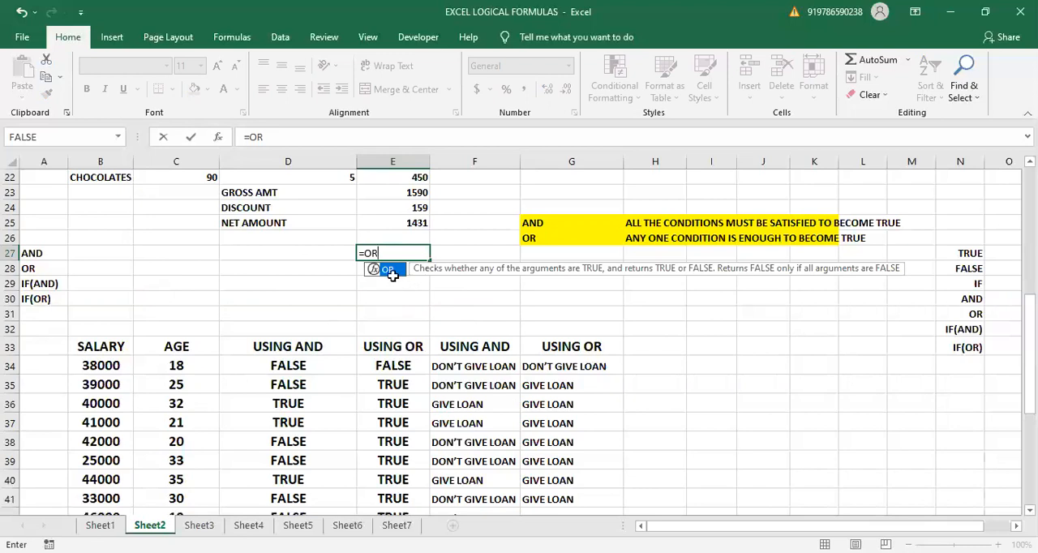
double_click(387, 269)
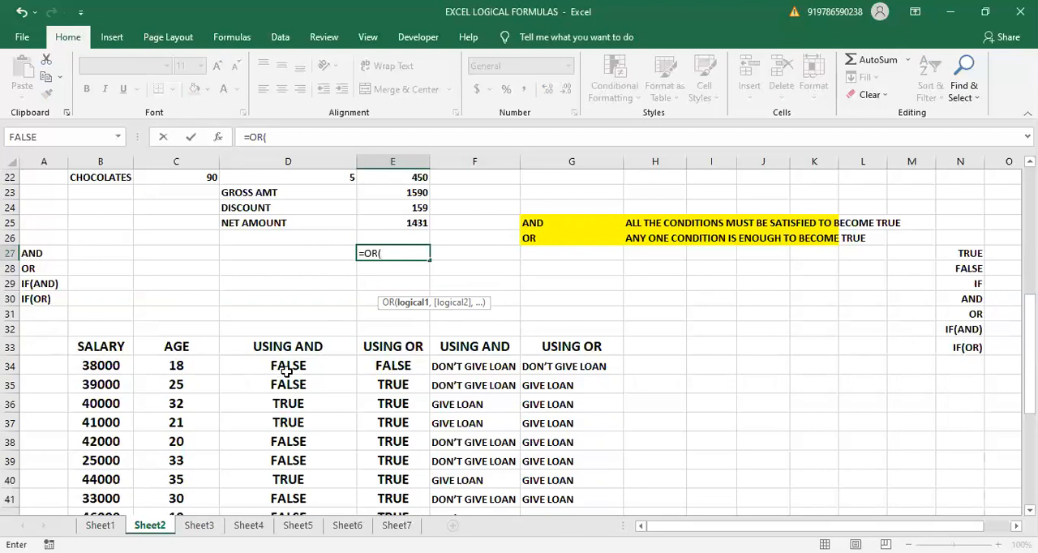
key("Escape")
left_click_drag(272, 364, 391, 526)
type("=")
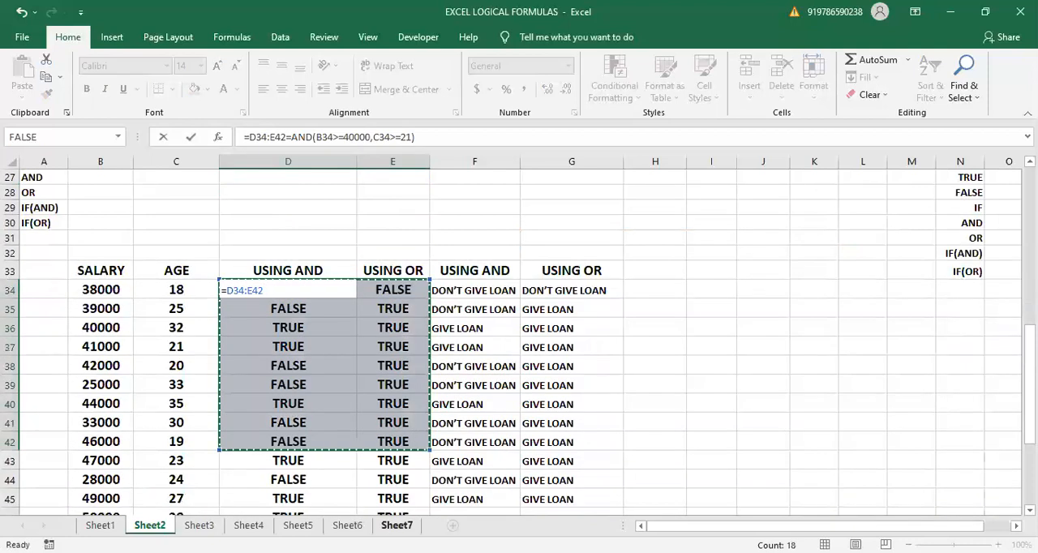
key("BackSpace")
key("BackSpace")
key("BackSpace")
key("BackSpace")
key("BackSpace")
key("BackSpace")
key("BackSpace")
key("BackSpace")
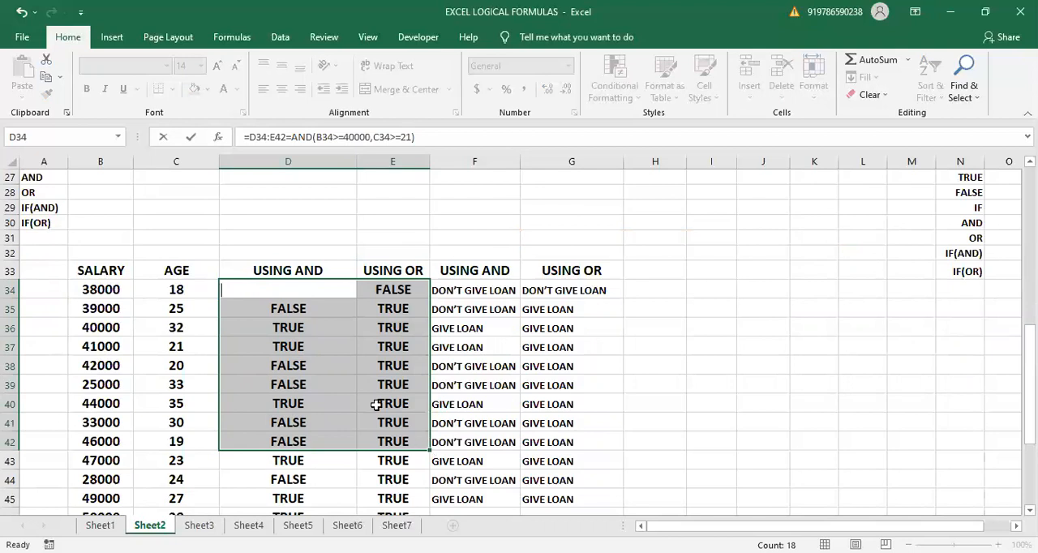
type("=")
left_click(344, 400)
key("BackSpace")
key("BackSpace")
key("BackSpace")
key("BackSpace")
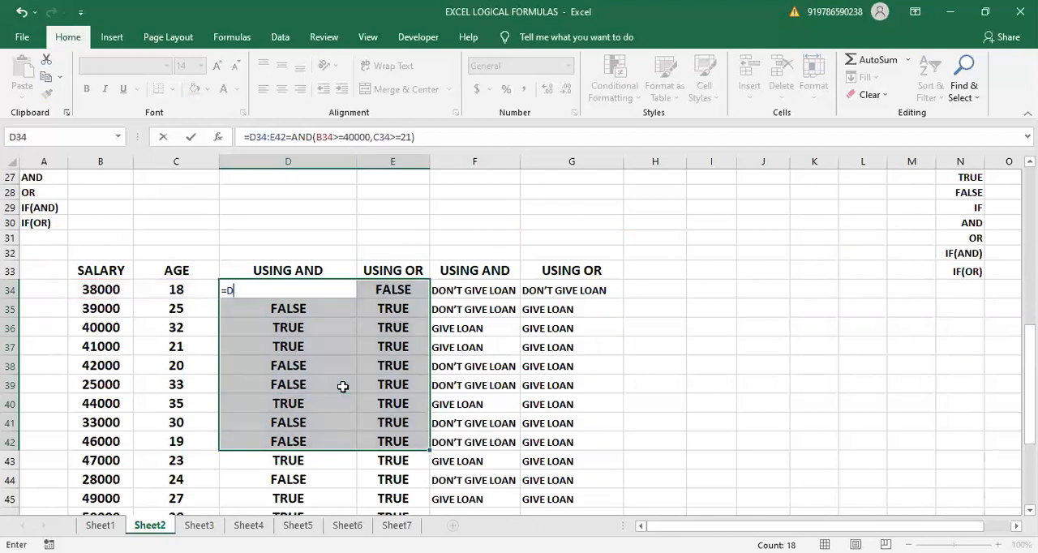
type("=")
left_click(343, 387)
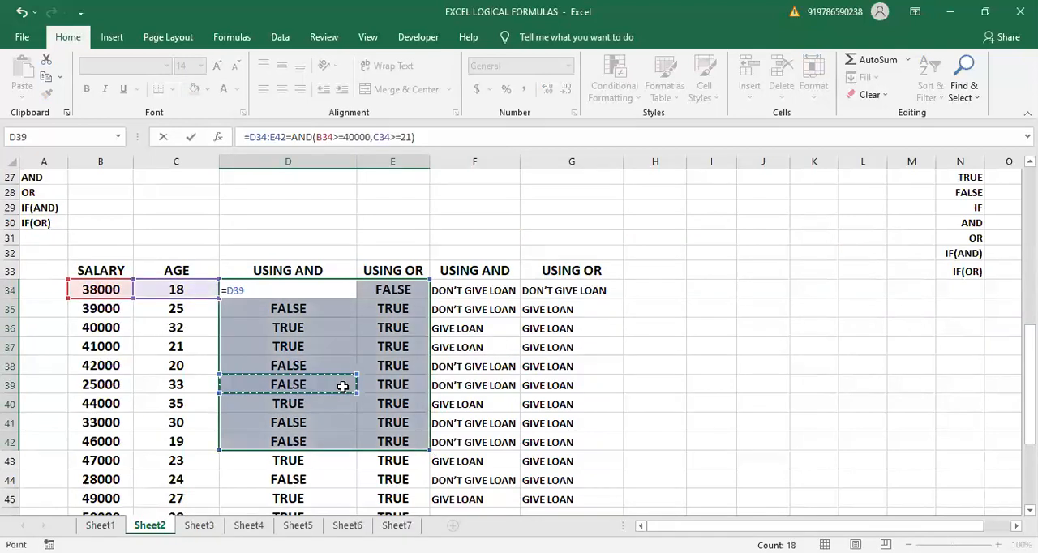
key("BackSpace")
key("BackSpace")
key("BackSpace")
key("BackSpace")
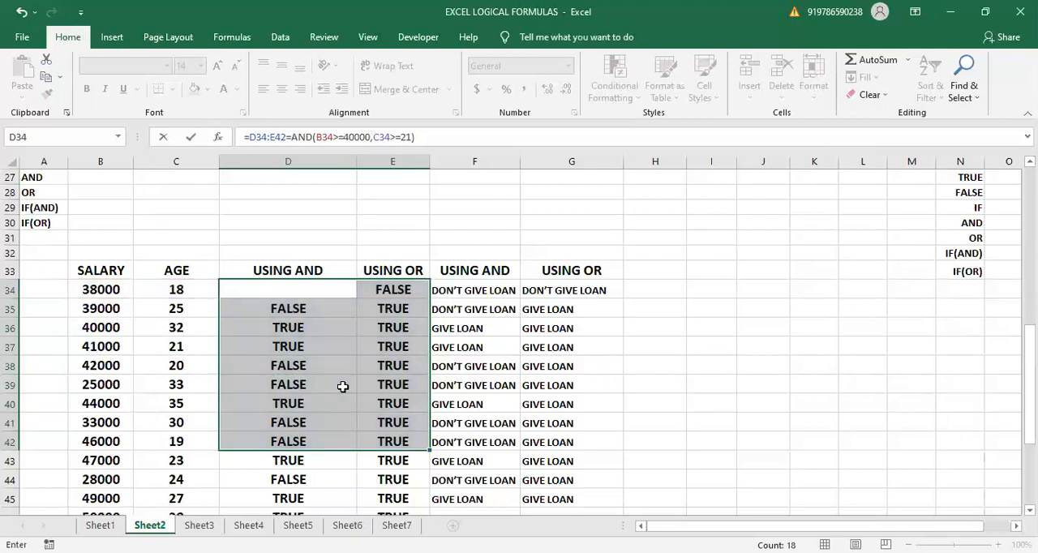
type("=")
key("Up")
key("Up")
key("Up")
key("Down")
key("Down")
key("Down")
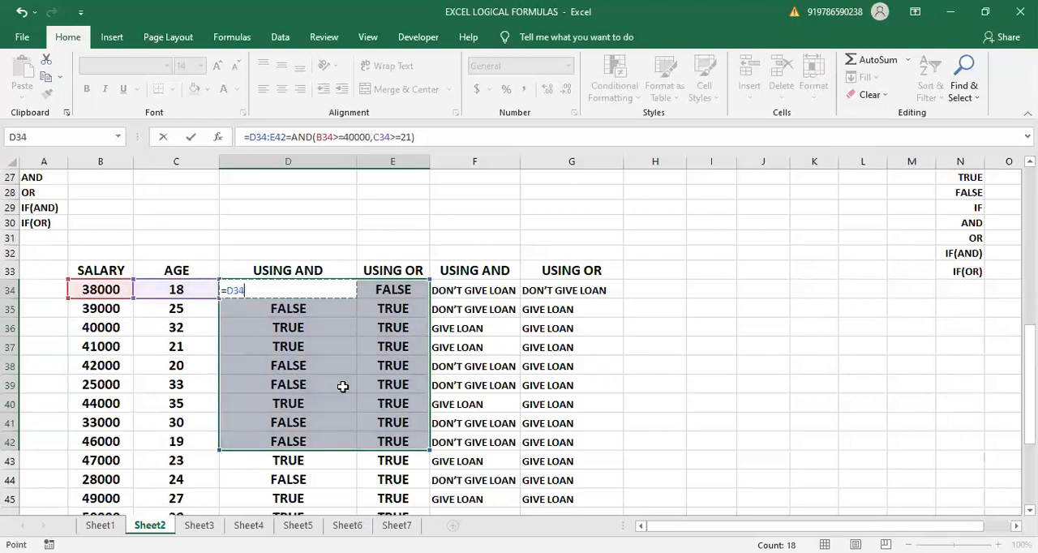
key("BackSpace")
key("BackSpace")
key("BackSpace")
key("BackSpace")
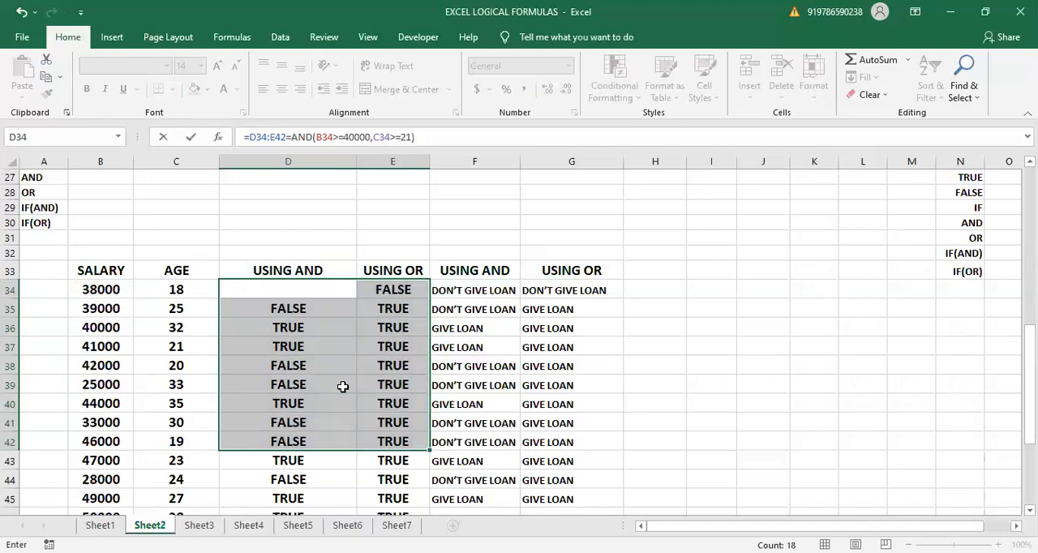
left_click(299, 283)
type("TRUE")
key("Return")
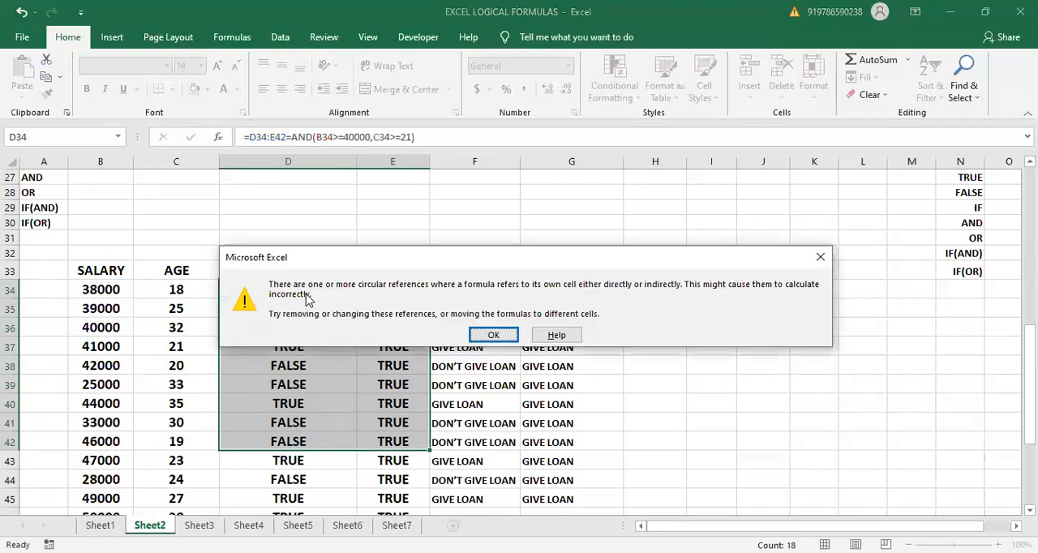
left_click(493, 335)
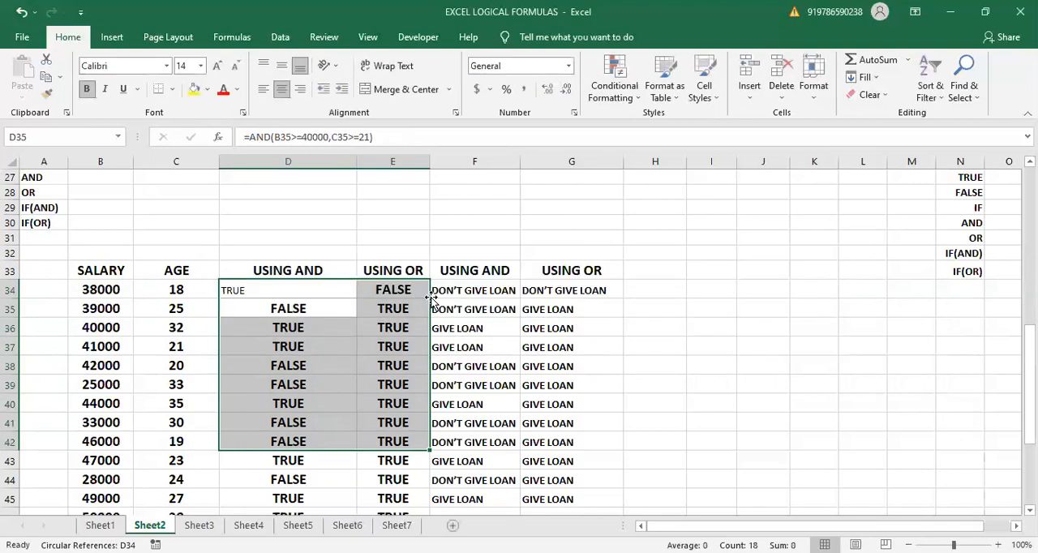
left_click(433, 294)
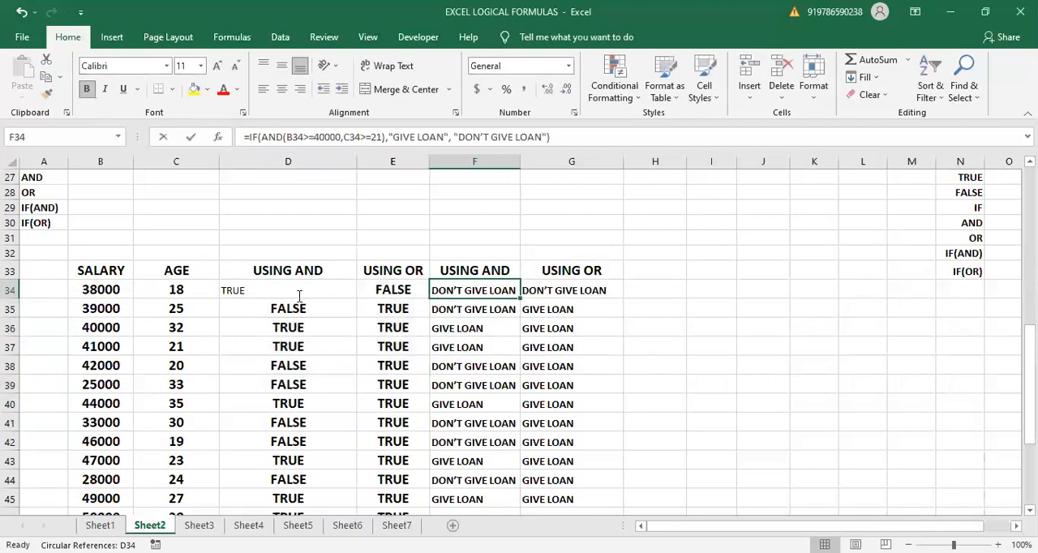
- Clear the TRUE/FALSE results of the USING AND and USING OR columns in D34:E46
left_click(319, 322)
left_click_drag(313, 290, 305, 337)
key("Delete")
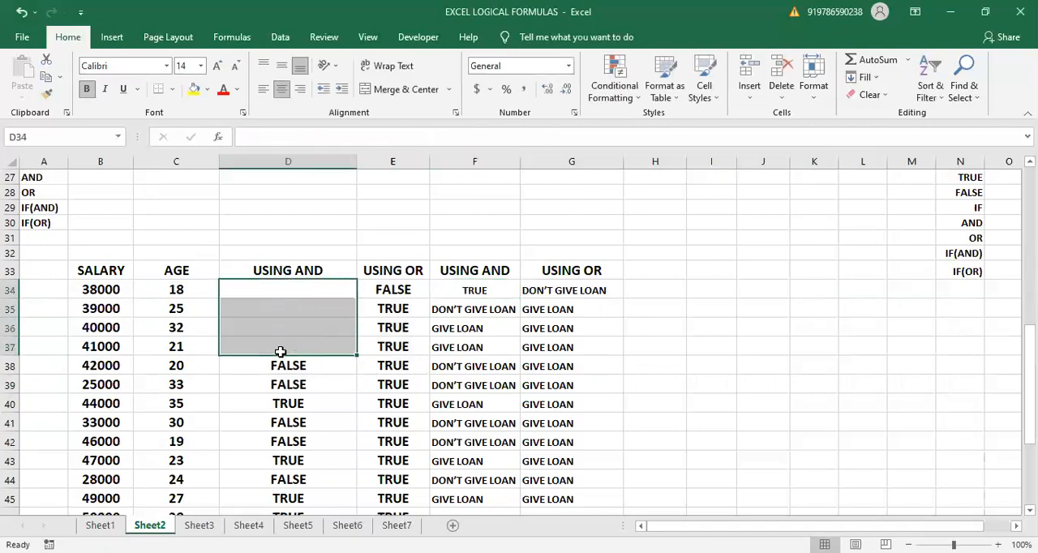
left_click(286, 369)
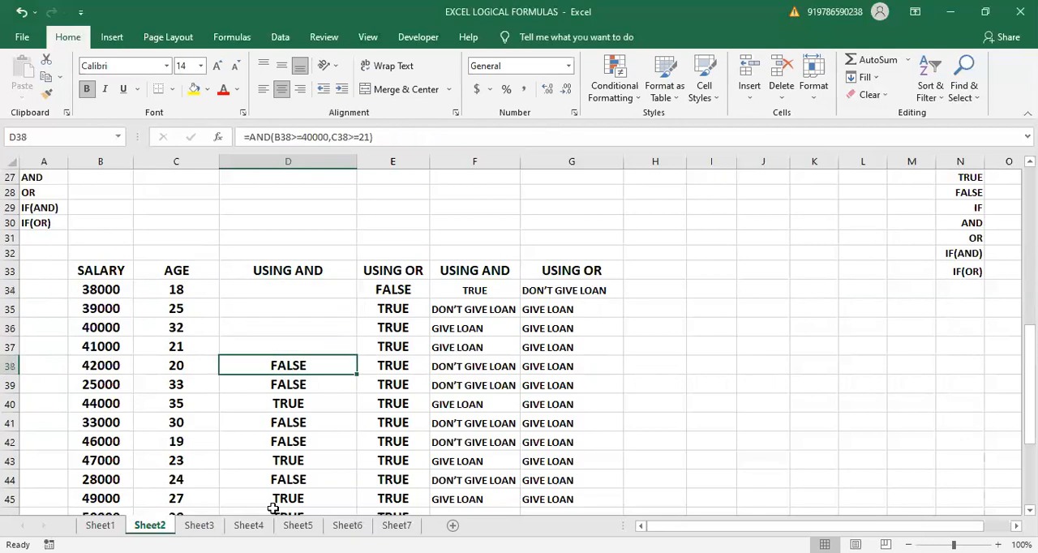
key("Delete")
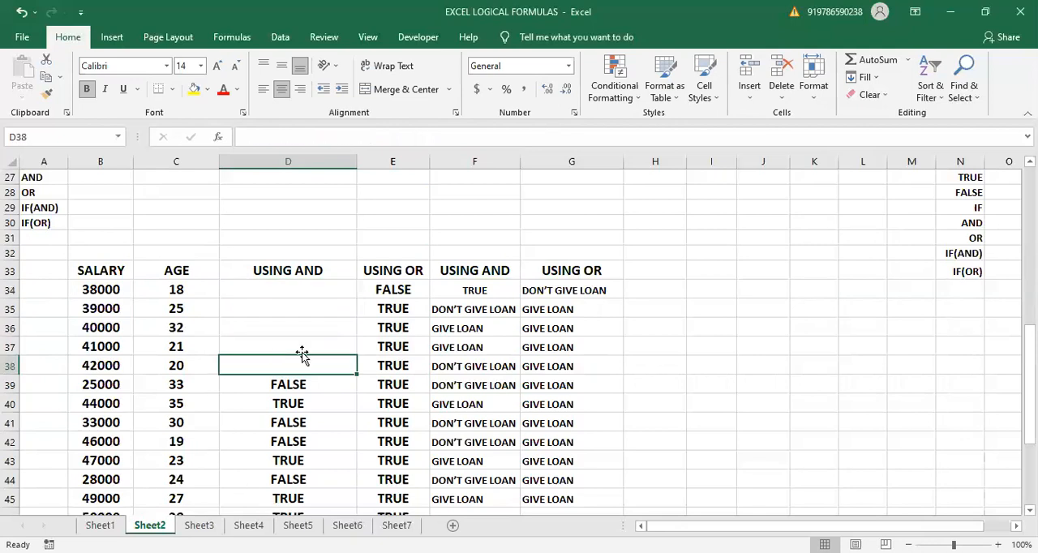
left_click(310, 382)
left_click_drag(314, 423, 378, 482)
key("Delete")
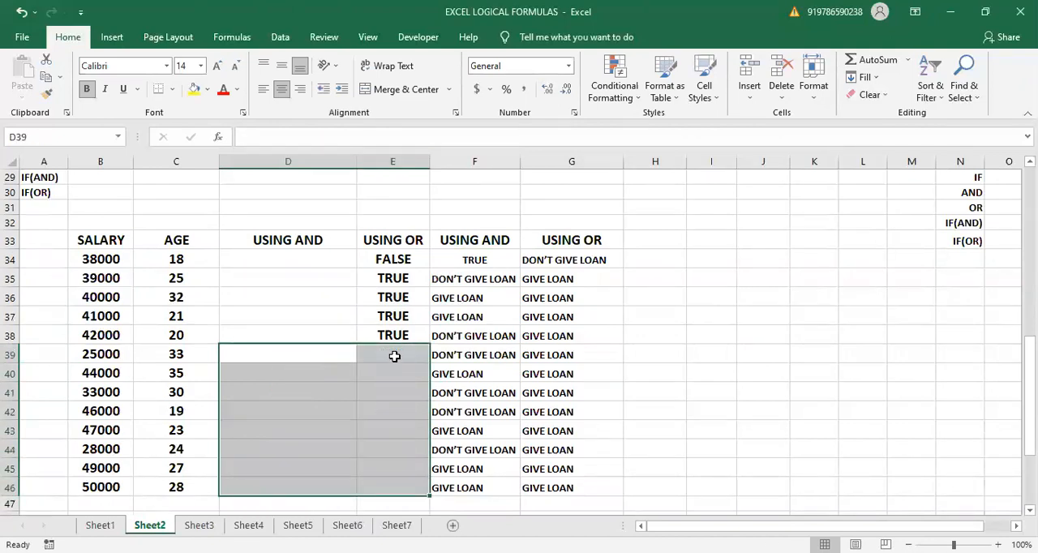
left_click(390, 256)
left_click_drag(393, 278, 394, 333)
key("Delete")
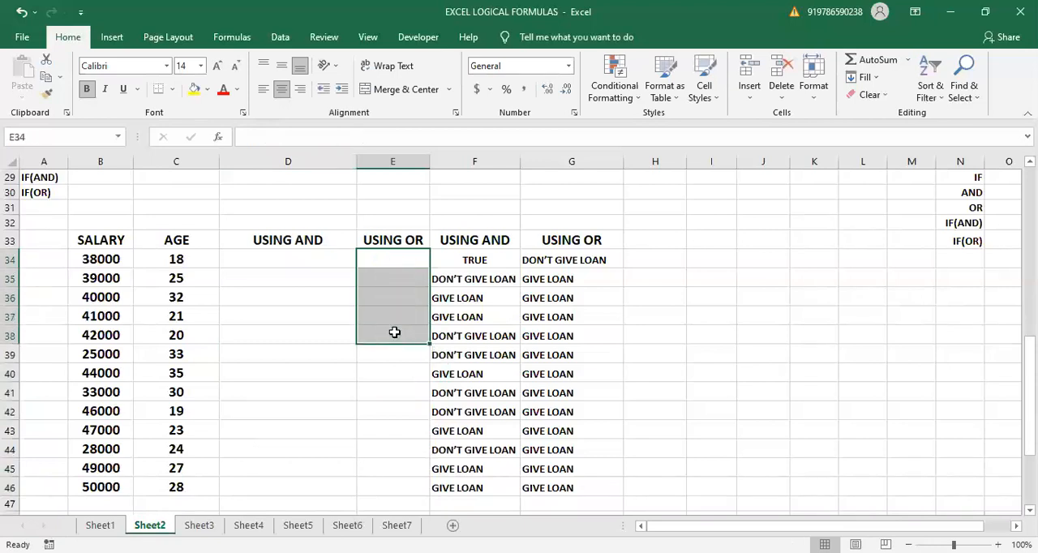
- Clear F34 and restore its IF(AND) loan formula by filling it up from F35
left_click(469, 272)
left_click(469, 261)
key("Delete")
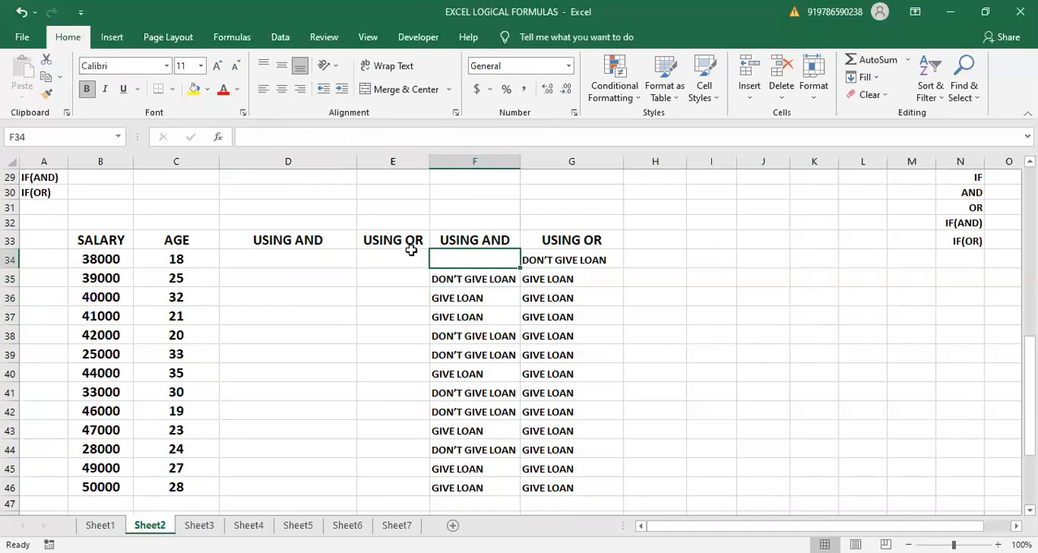
left_click(473, 273)
left_click_drag(518, 289, 506, 235)
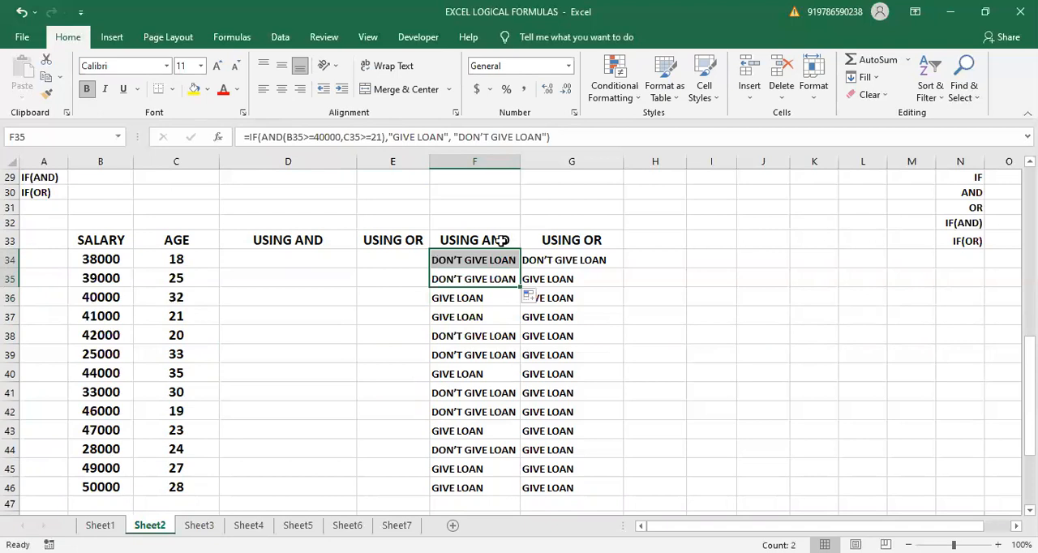
- Move the loan decision results of columns F and G, starting at row 34, to K33:L46
left_click(272, 310)
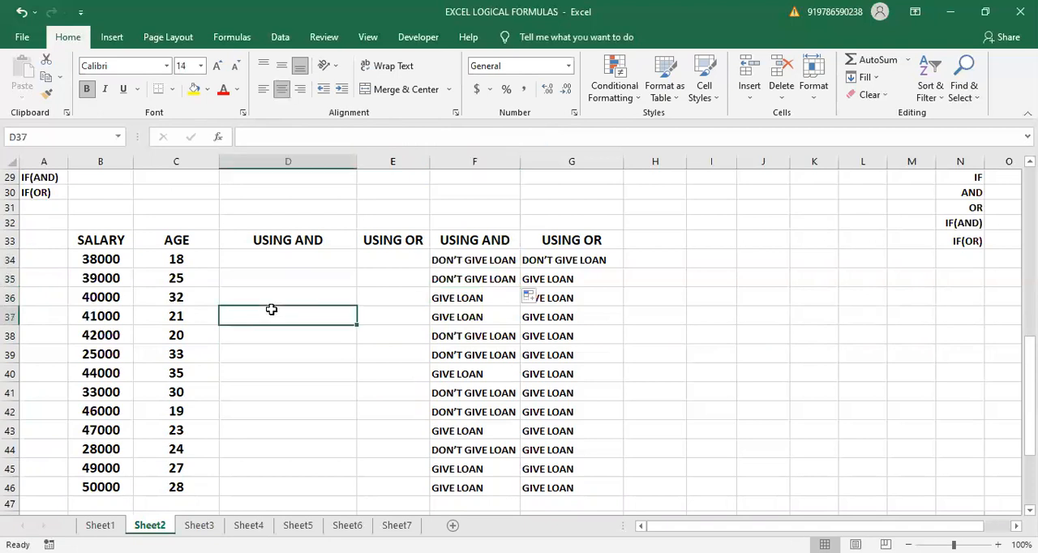
left_click_drag(444, 262, 566, 452)
left_click_drag(557, 481, 557, 495)
left_click_drag(624, 444, 844, 420)
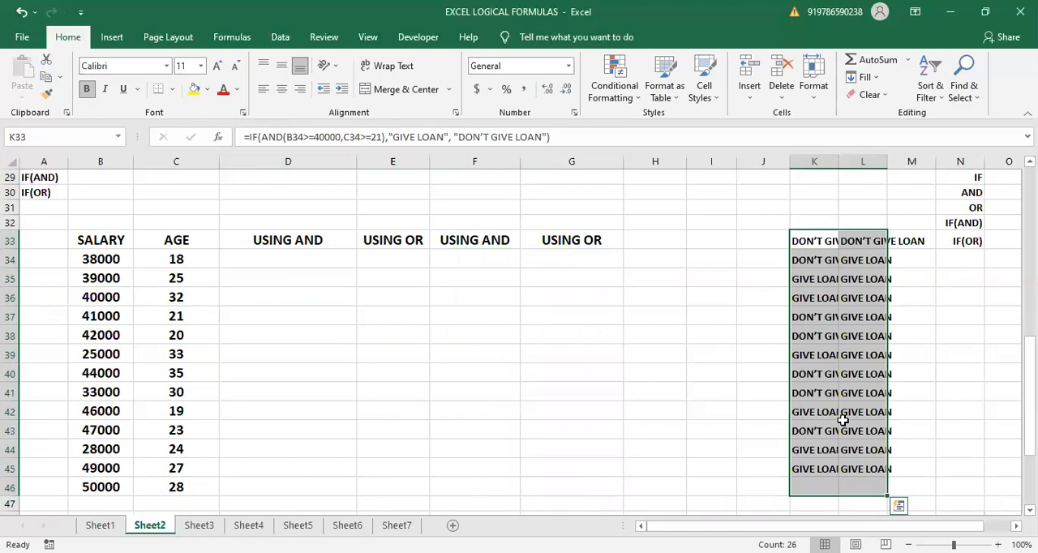
- Clear the loan decision results from K33:L46
key("Delete")
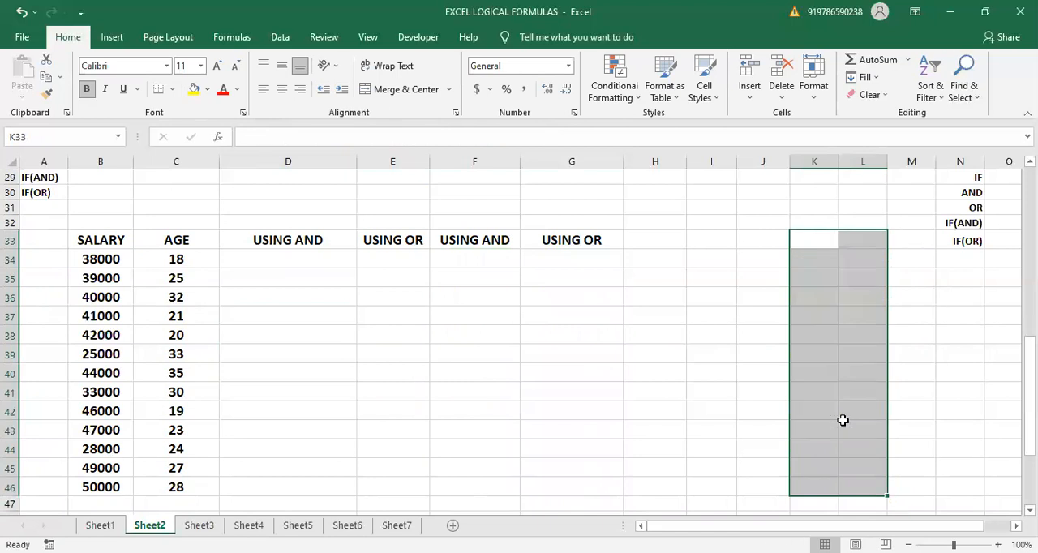
left_click(246, 259)
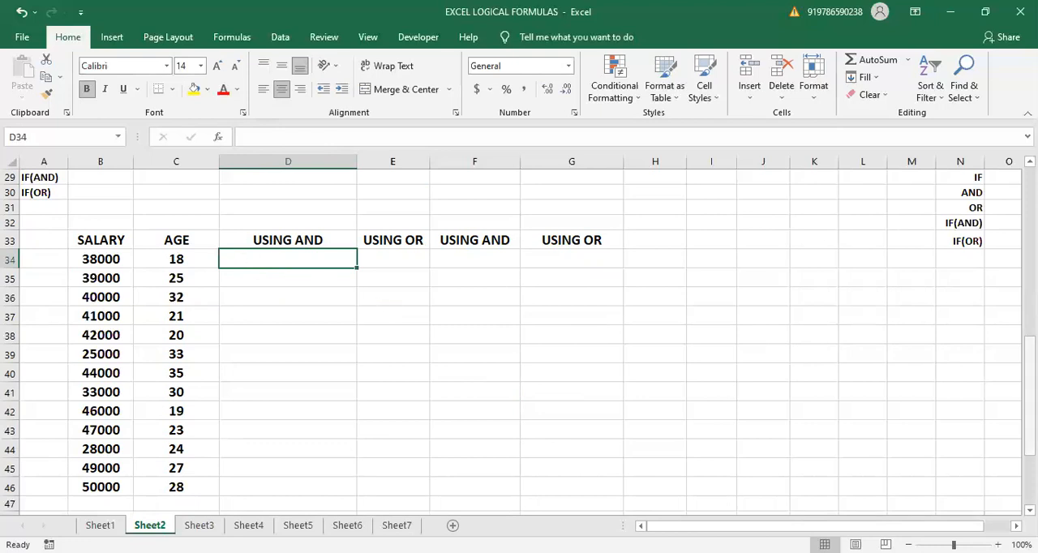
- Review the salaries in C8:C13 that the single-condition IF loan decisions are based on
left_click_drag(1030, 395, 1030, 366)
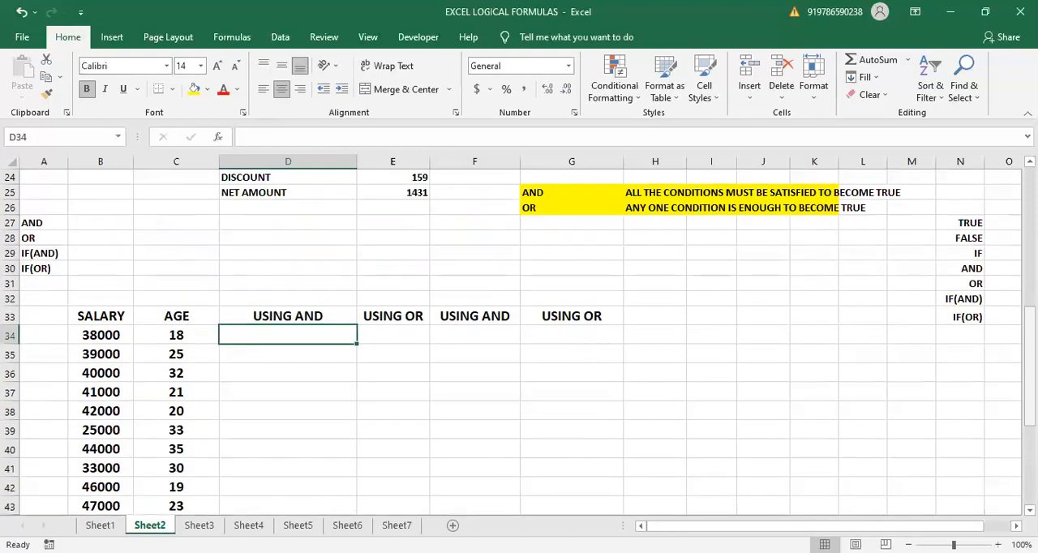
scroll(519, 336, "up", 3)
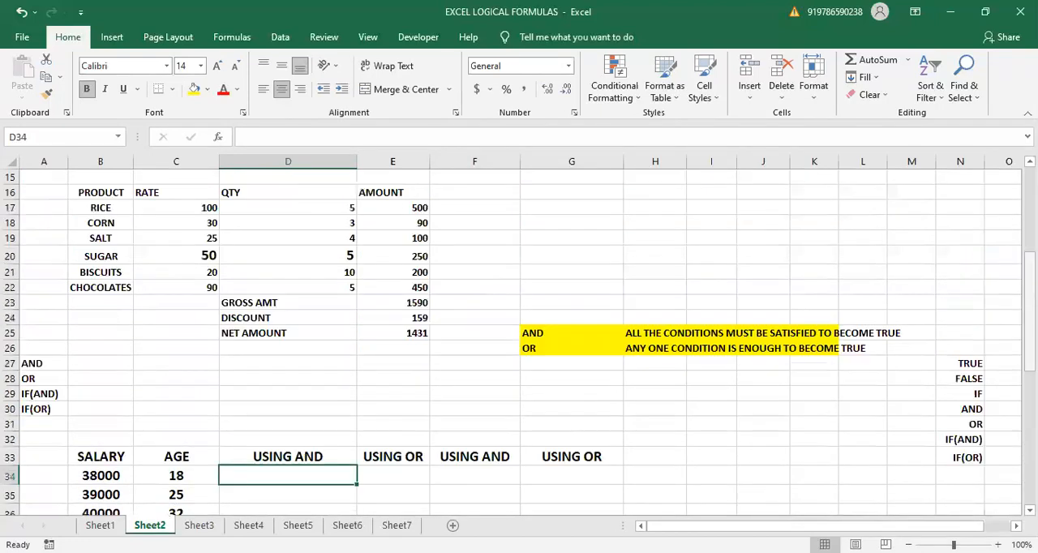
scroll(373, 197, "up", 5)
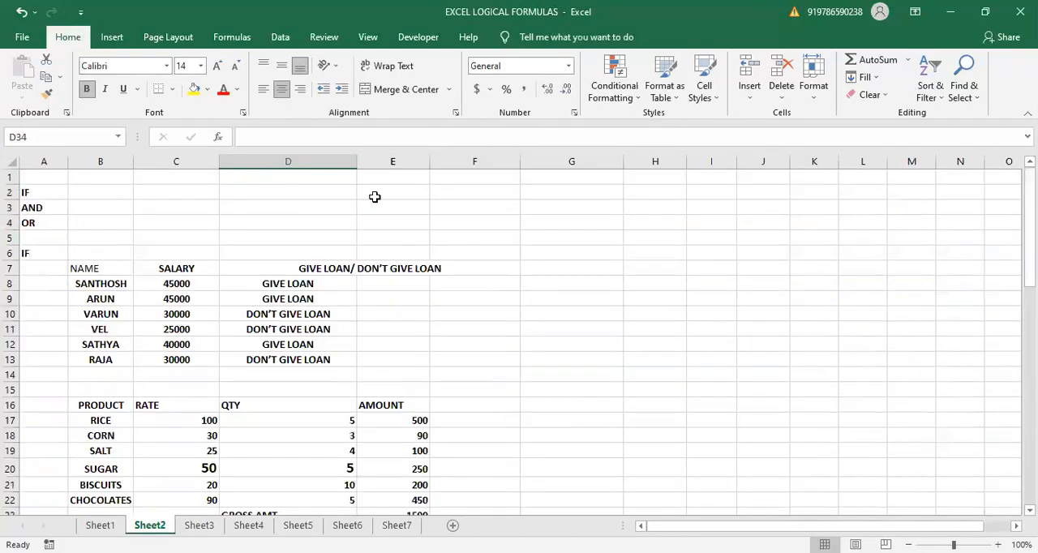
left_click(179, 284)
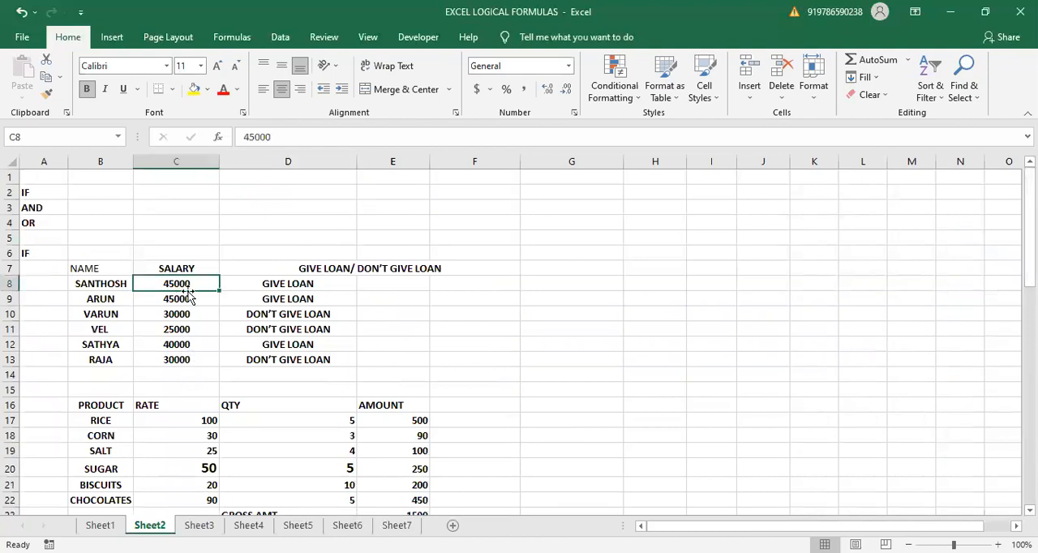
left_click_drag(186, 286, 198, 366)
left_click(575, 347)
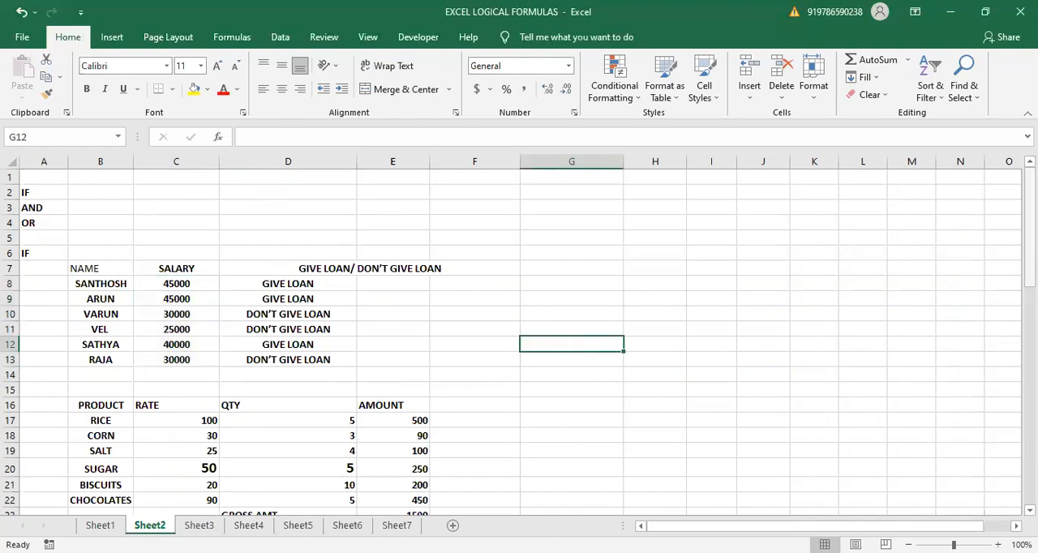
- Enter the age criterion AGE >=21 in D30, above the salary and age table
left_click_drag(1030, 231, 1030, 395)
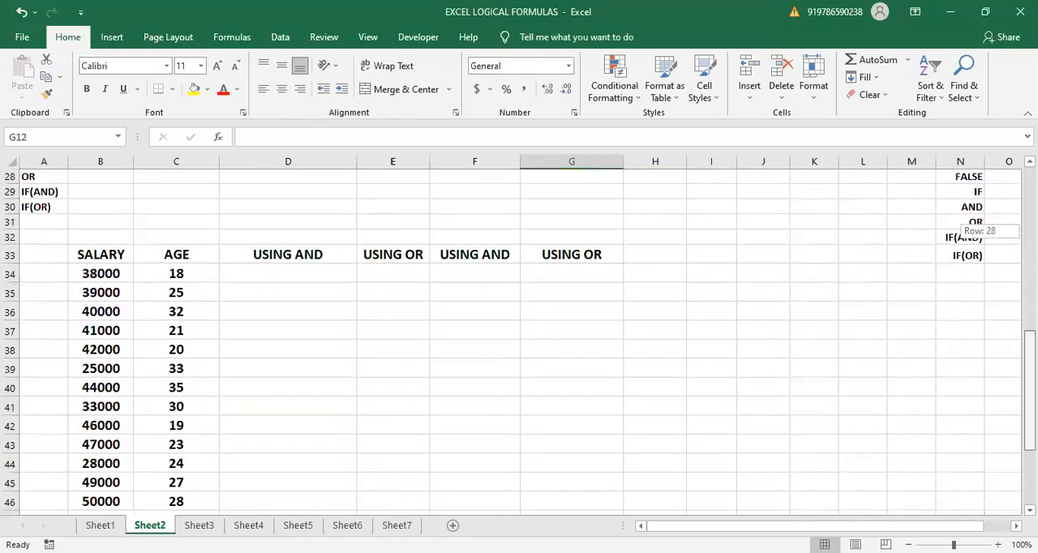
left_click(253, 210)
type("AGE ")
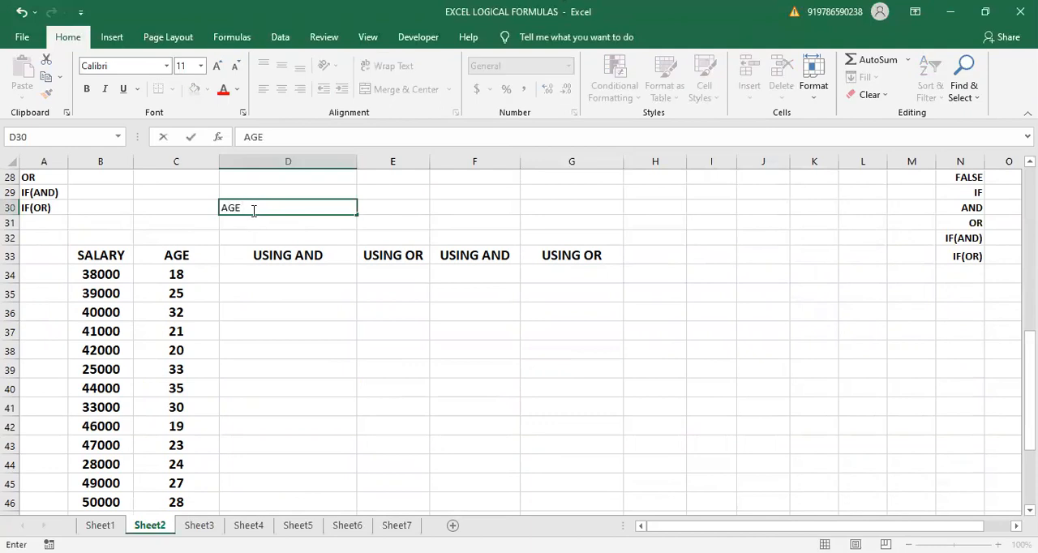
type(">+")
key("BackSpace")
type("=21")
key("Return")
- Enter the salary criterion SALARY>=40000 in D31
type("SAL")
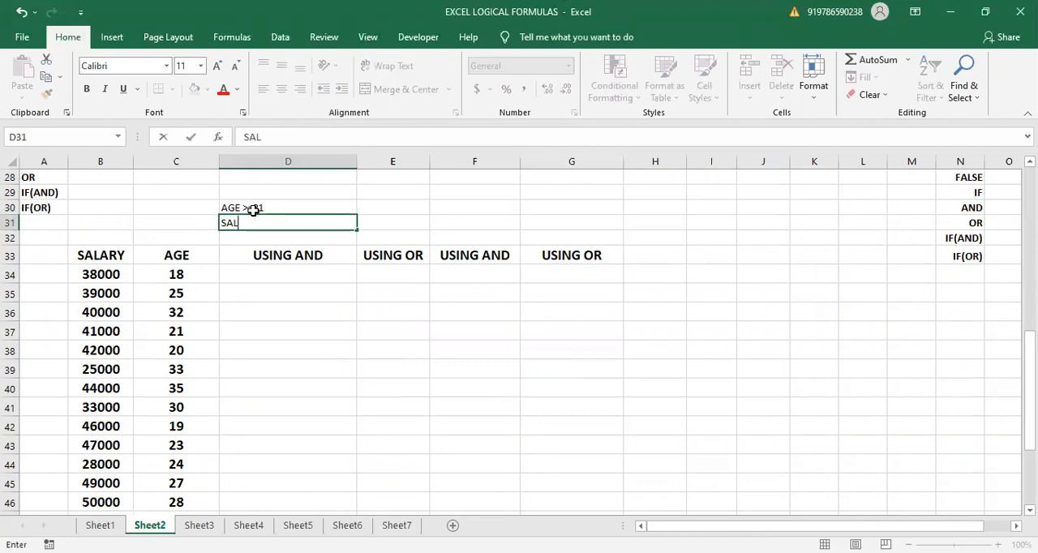
type("ARY>=40000")
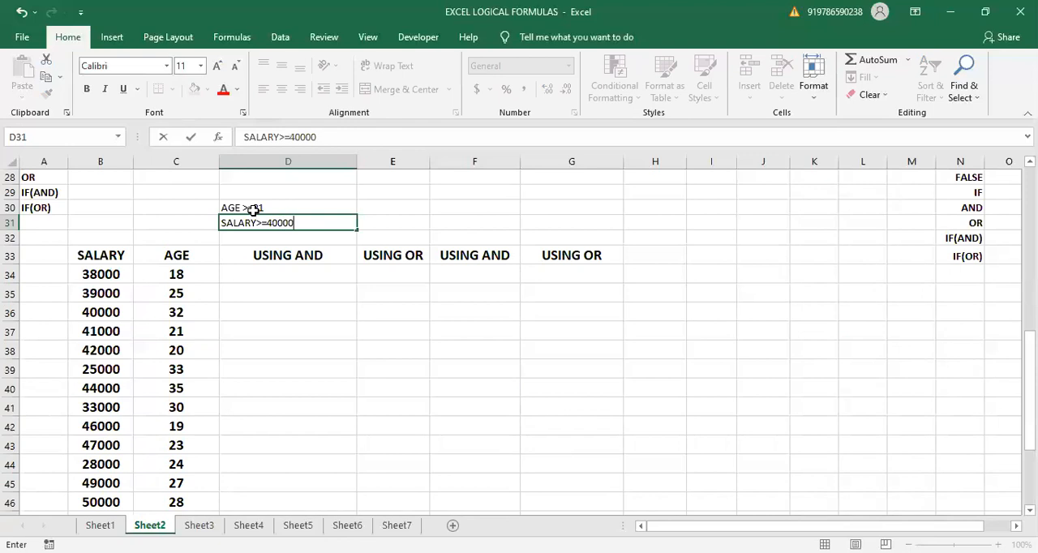
- Enter the formula =AND(B34>=40000,C34>=21) in D34 of the first USING AND column
left_click(258, 273)
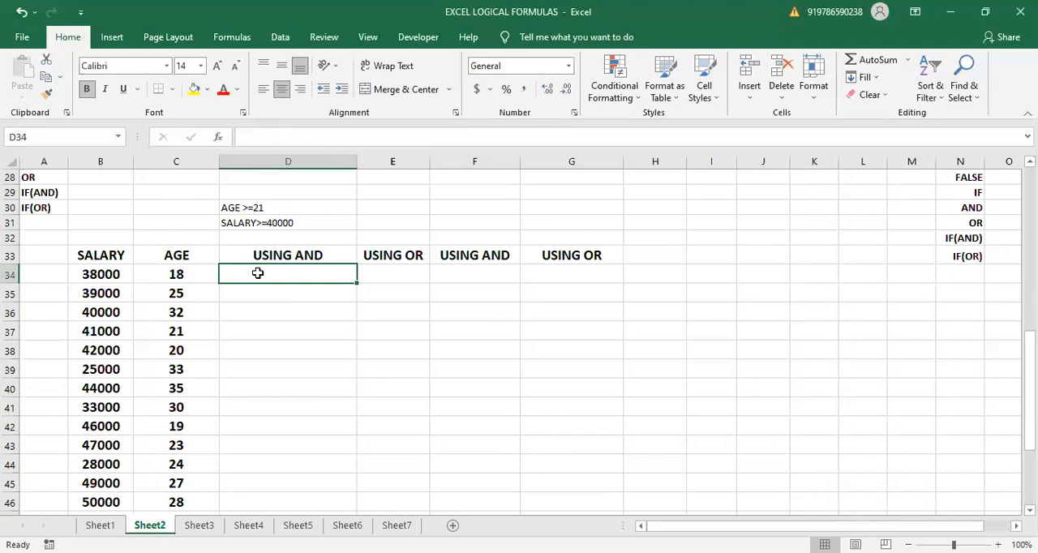
type("=")
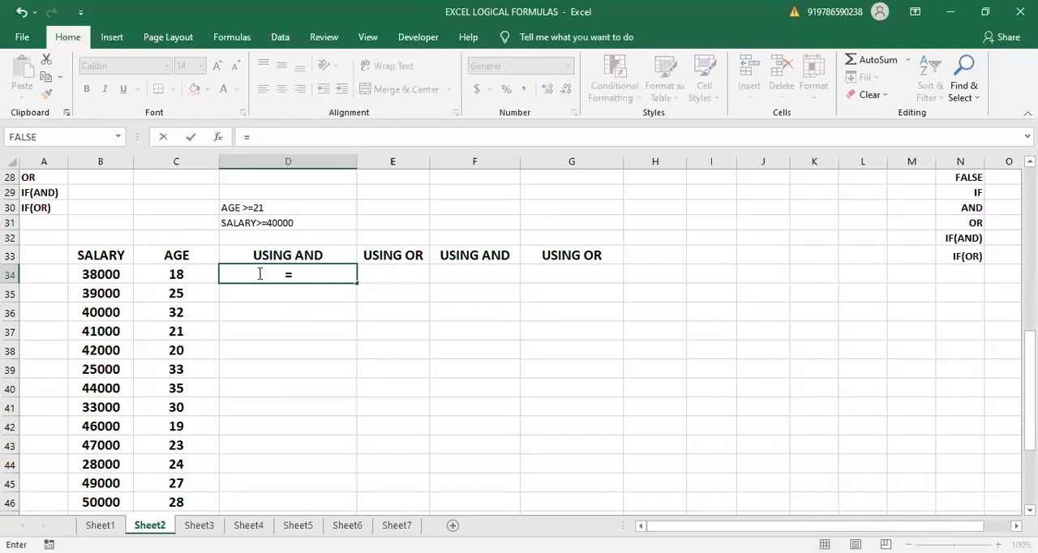
type("AND(")
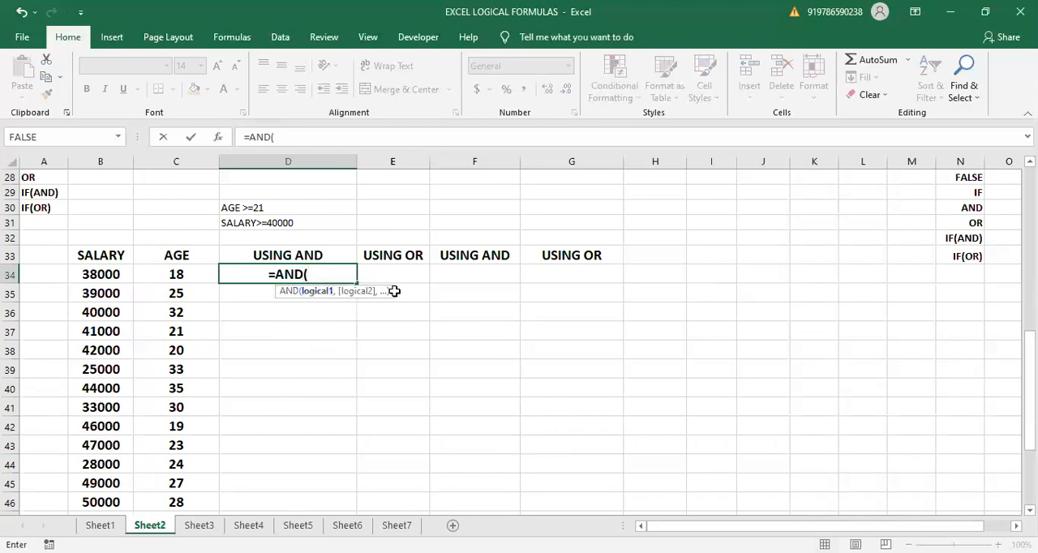
left_click(106, 277)
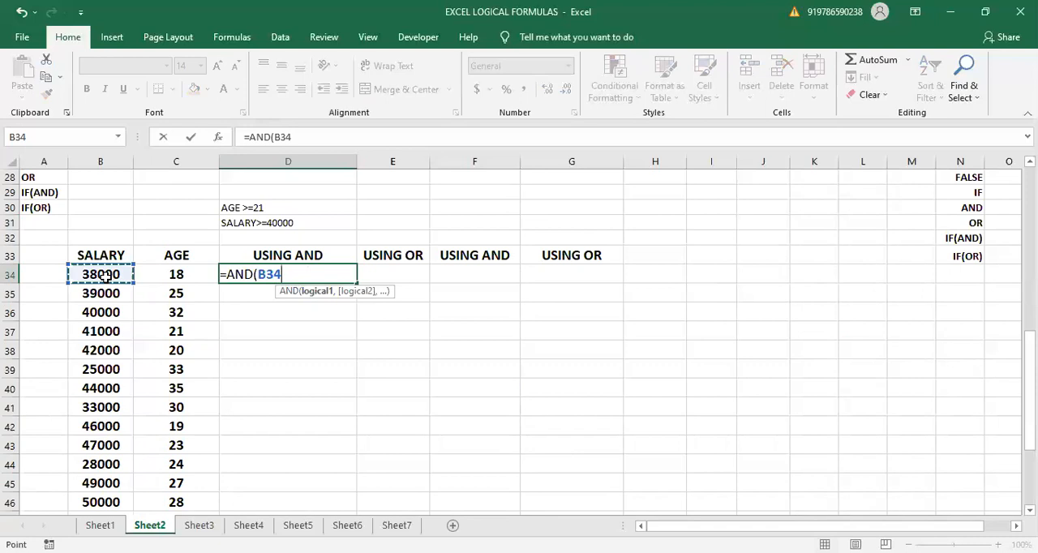
type(">=40000")
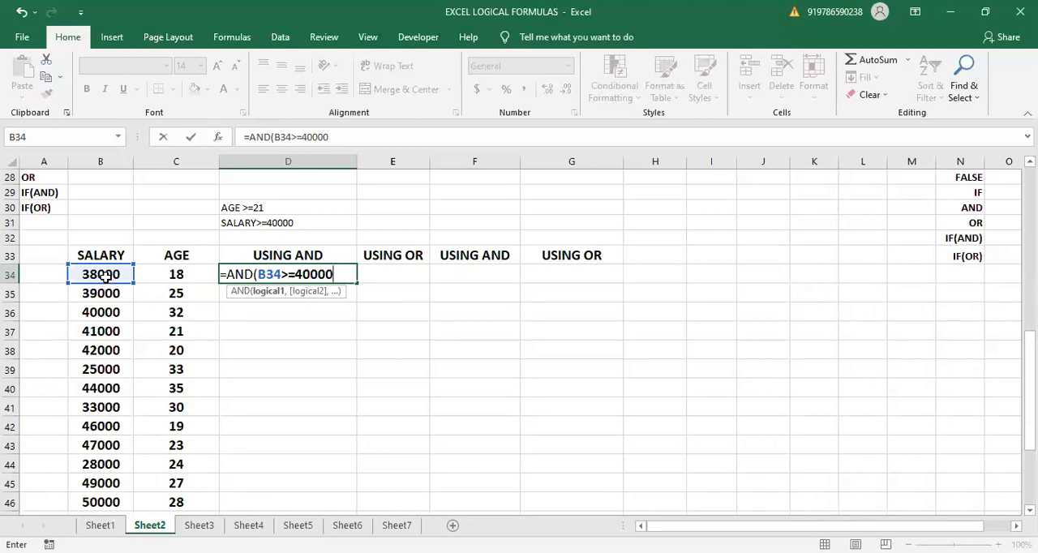
type(",")
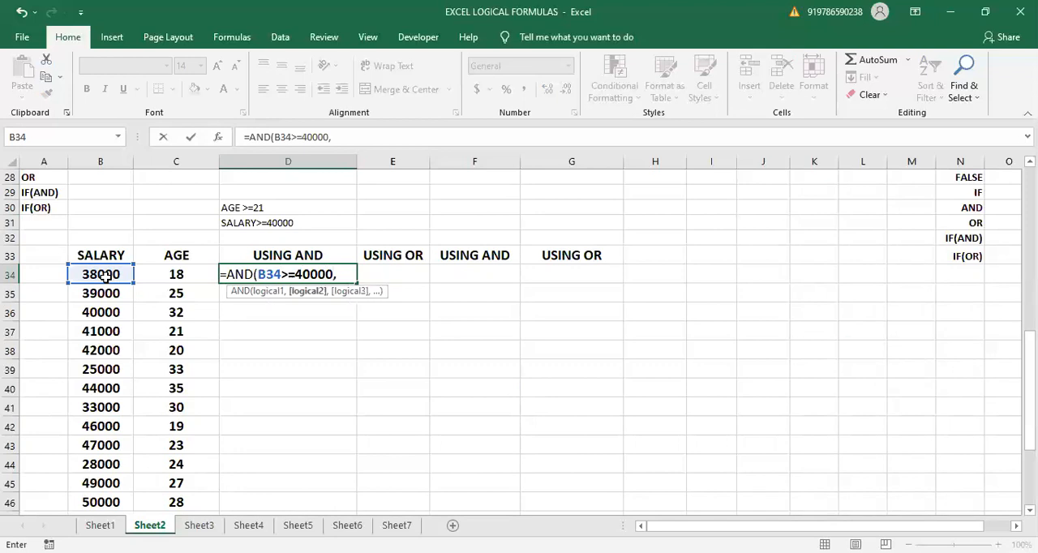
left_click(176, 275)
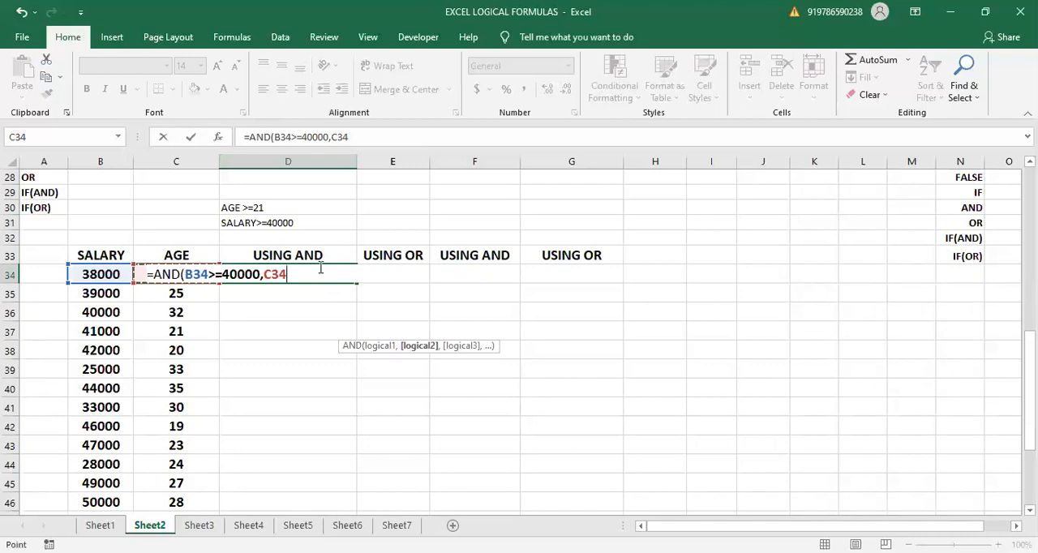
type(">= 21")
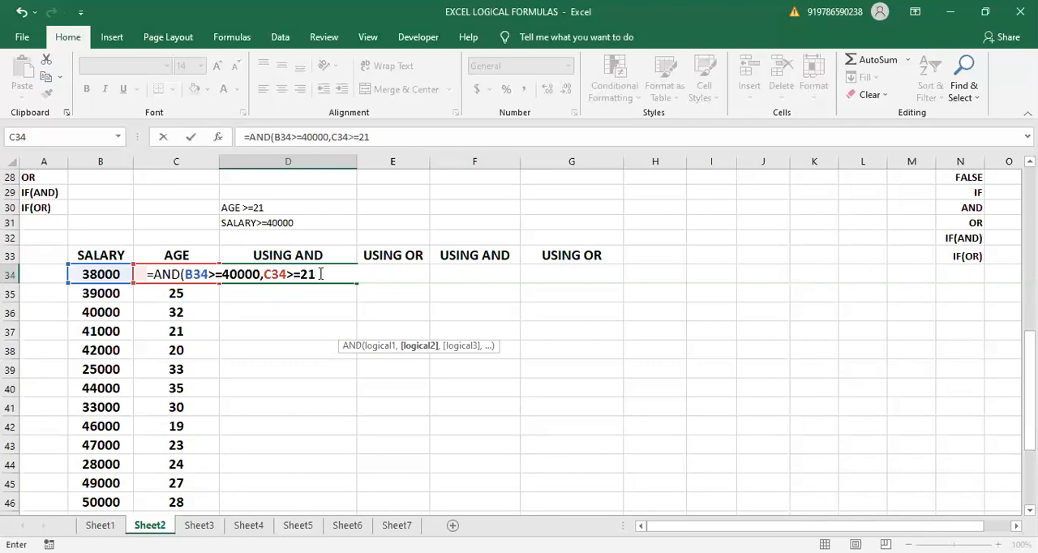
type(")")
key("Return")
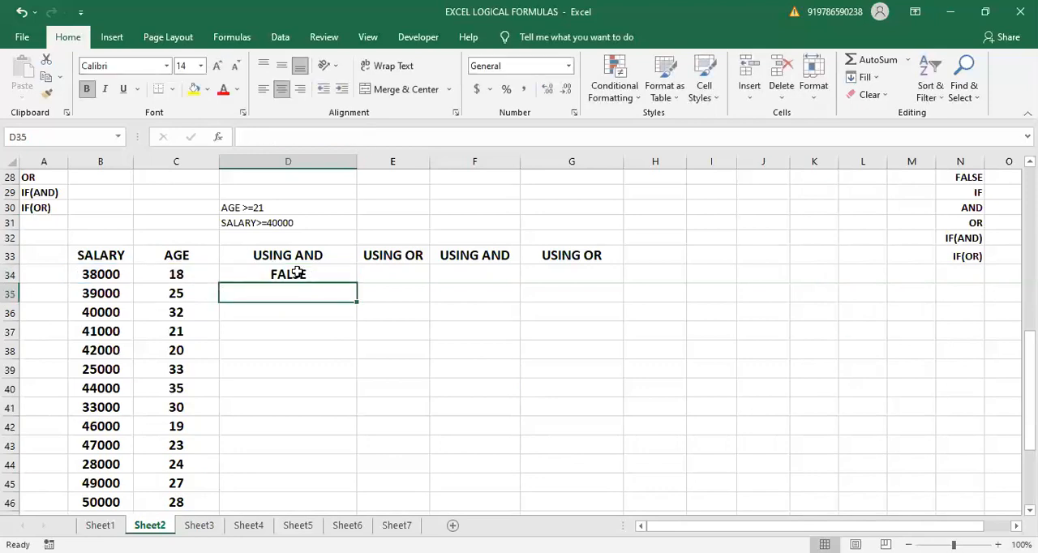
- Compare the age and salary in row 34 with the criteria in D30 and D31
left_click(296, 273)
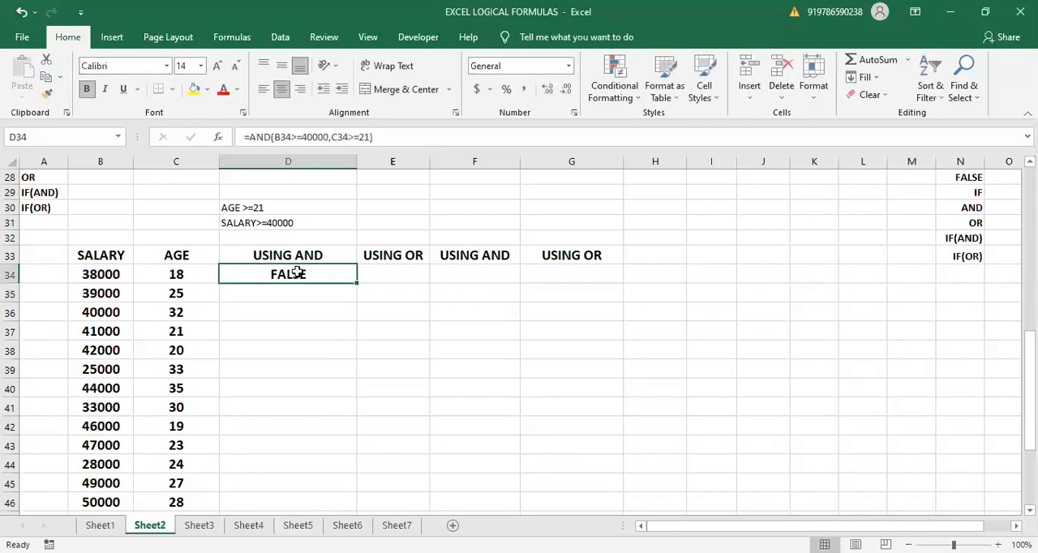
left_click(249, 208)
left_click(179, 275)
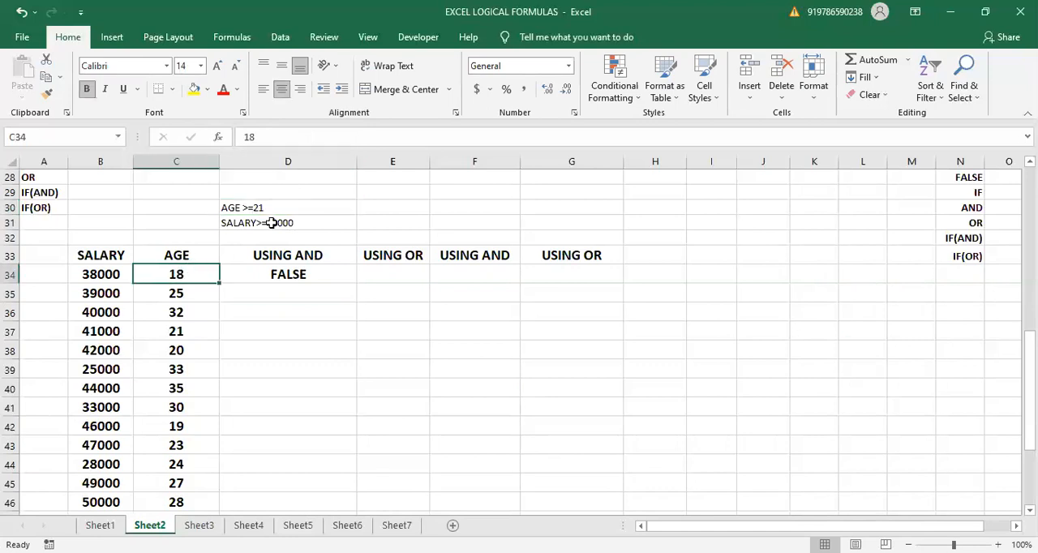
left_click(271, 223)
left_click(103, 276)
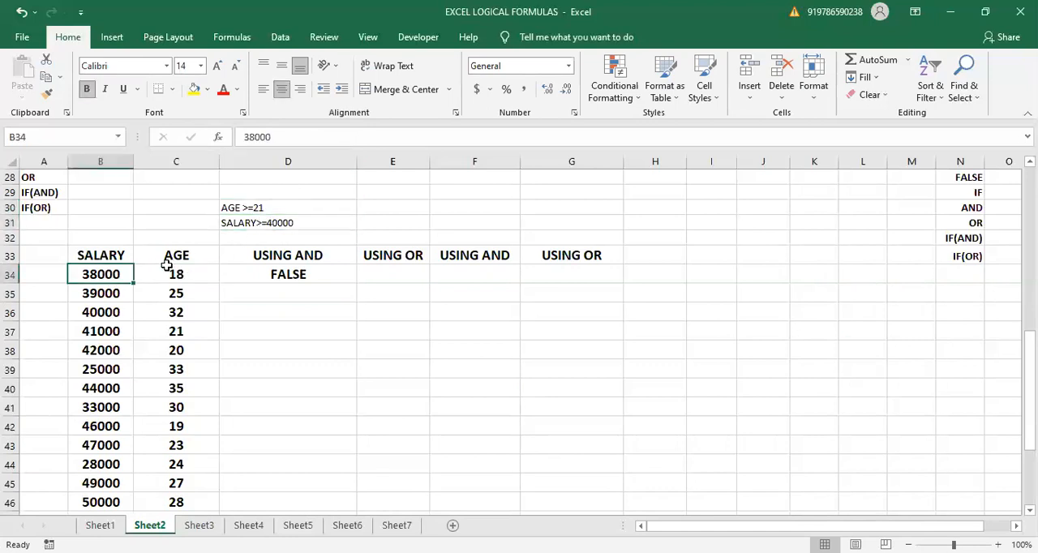
- Fill the AND formula from D34 down to D35 and compare row 35's age and salary with the criteria in D30:D31
left_click(302, 276)
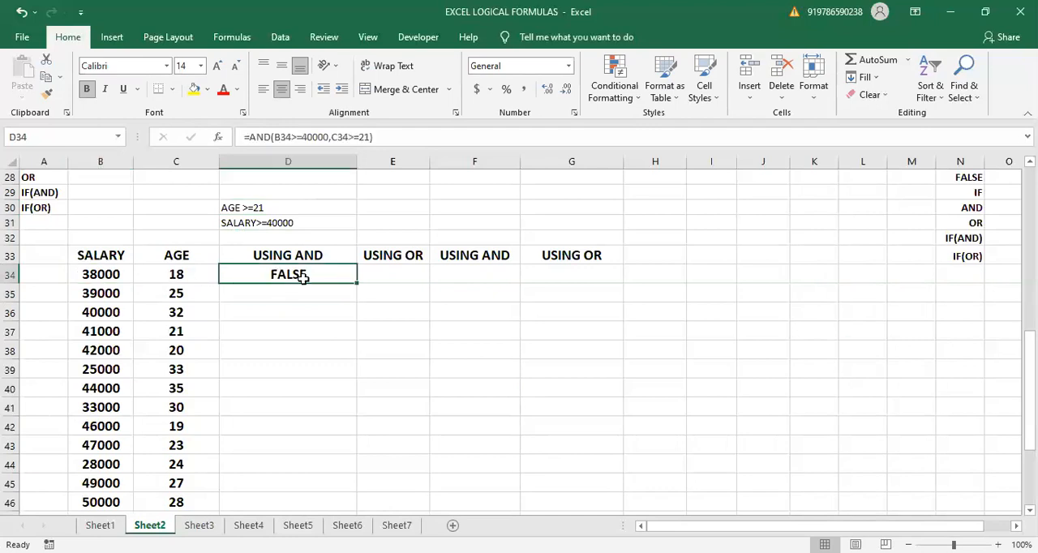
left_click_drag(356, 282, 352, 295)
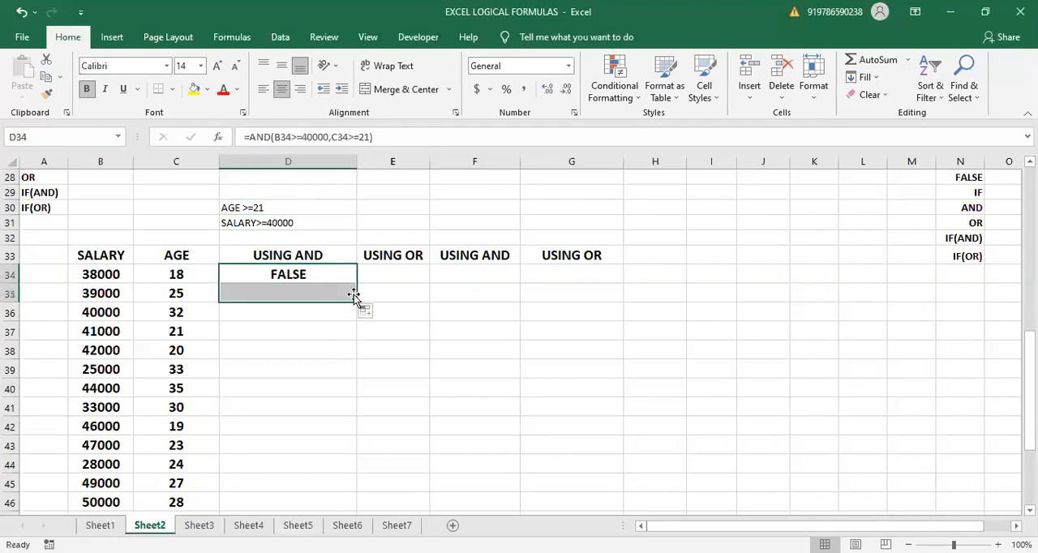
left_click(169, 293)
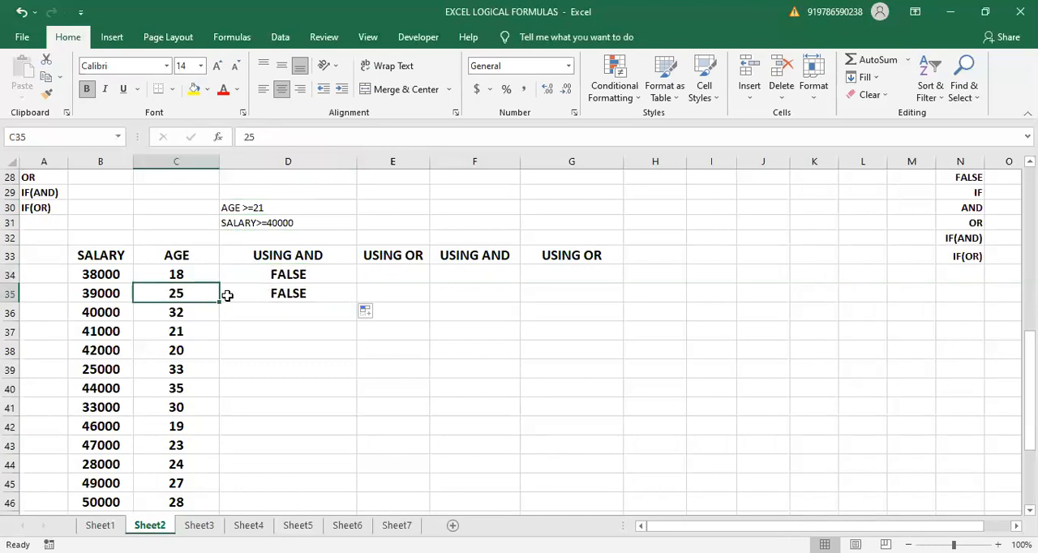
left_click(263, 207)
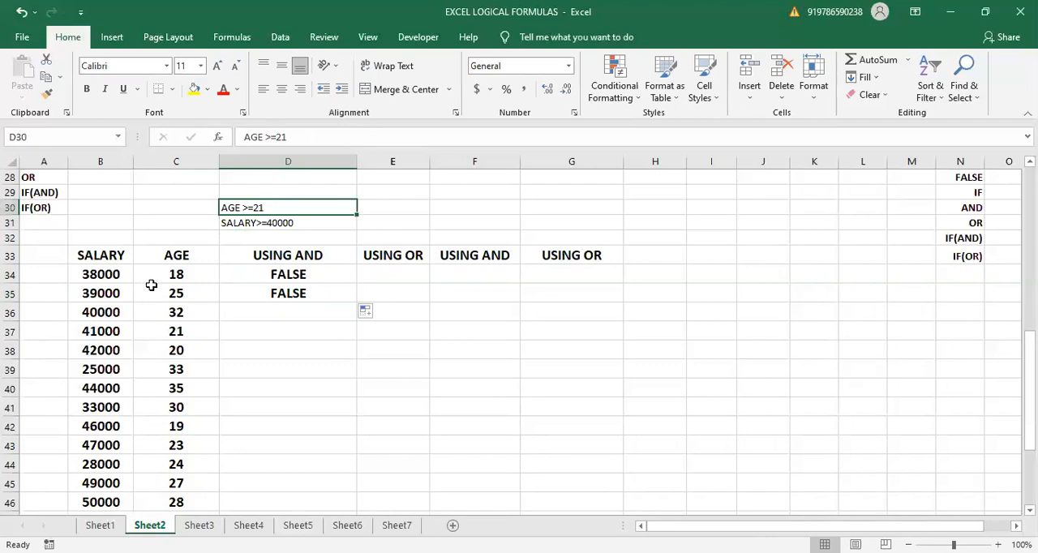
left_click_drag(148, 289, 244, 204)
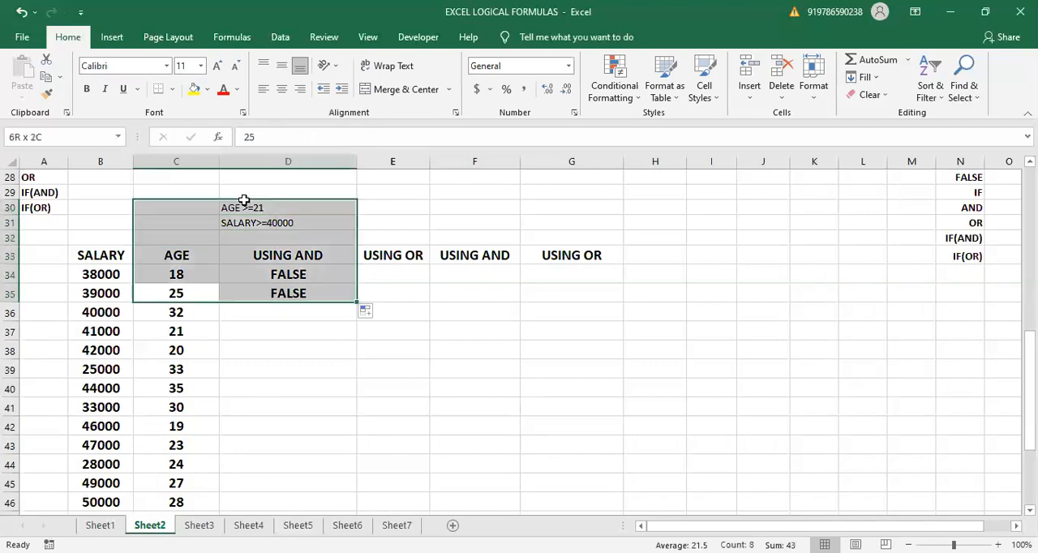
left_click(183, 294)
left_click(120, 292)
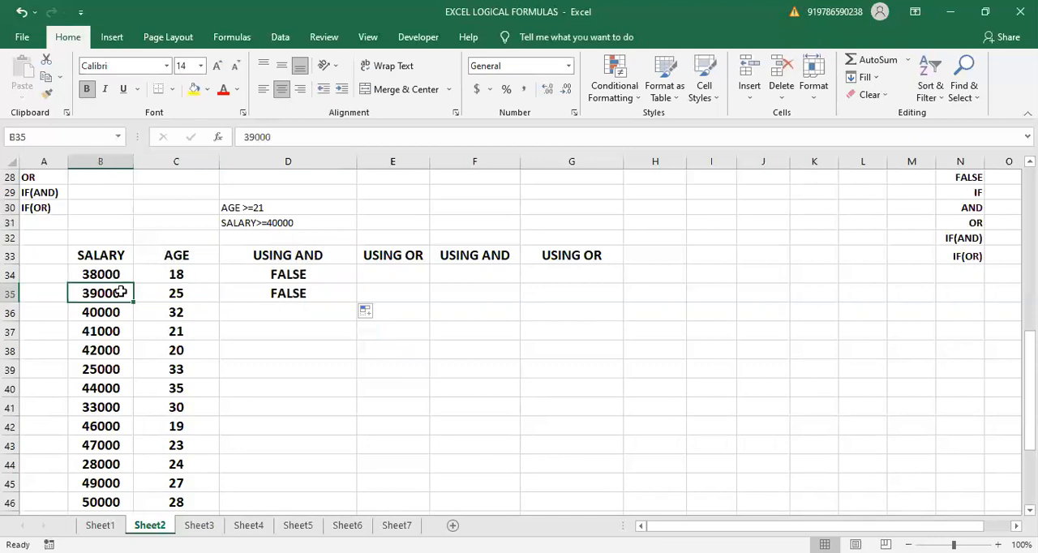
left_click(226, 222)
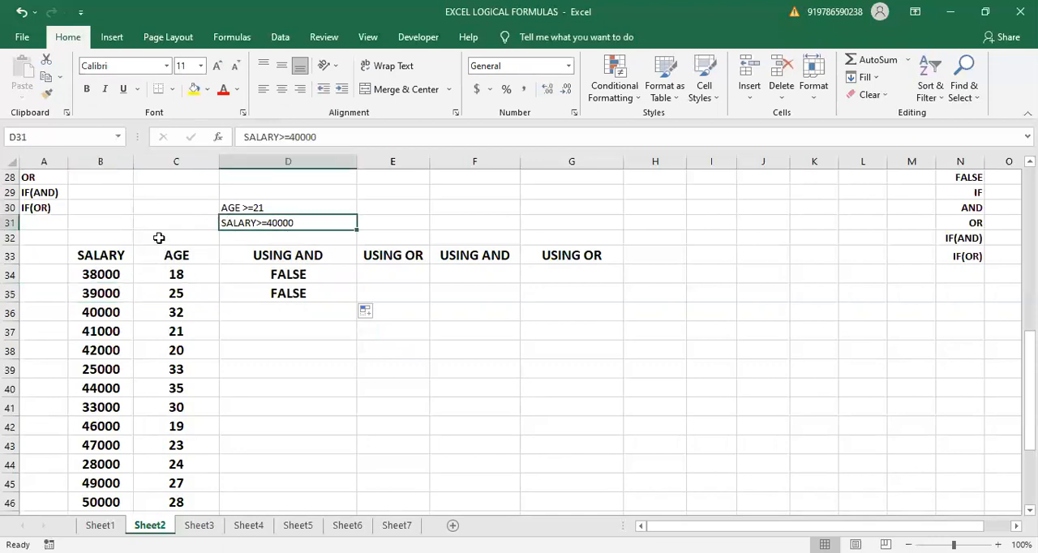
left_click(105, 293)
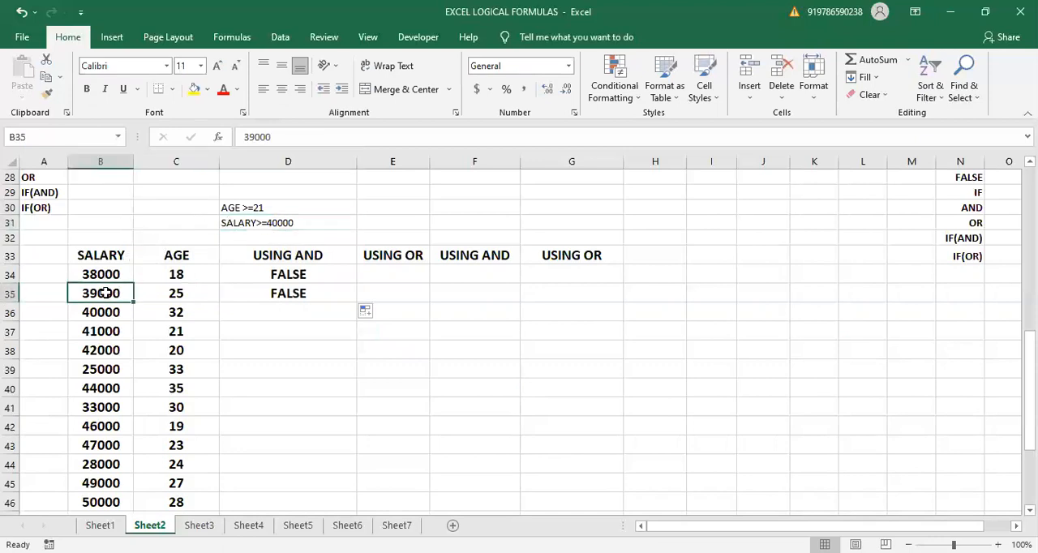
left_click(284, 220)
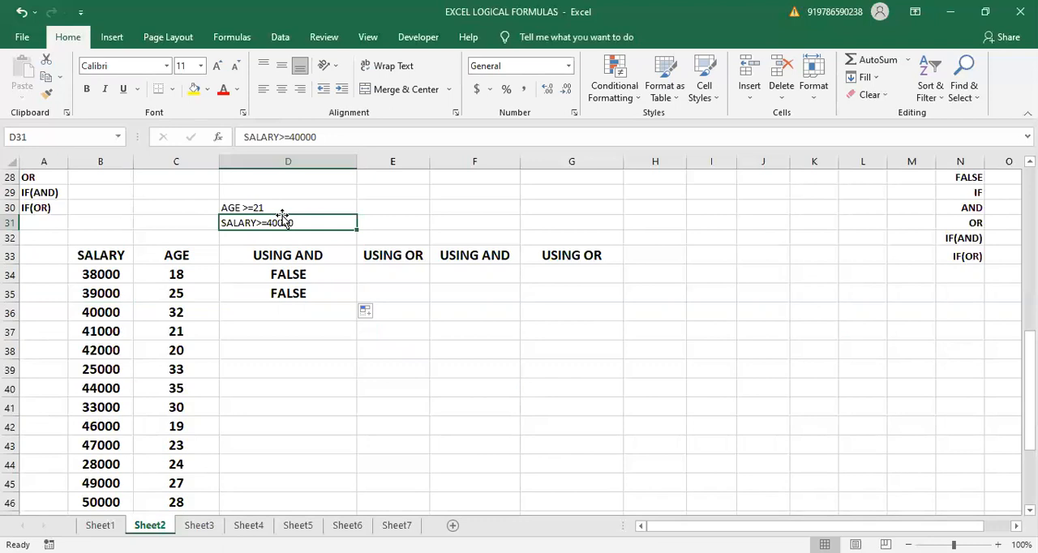
- Fill the AND formula from D35 down to D36 and check the age in row 36
left_click(335, 294)
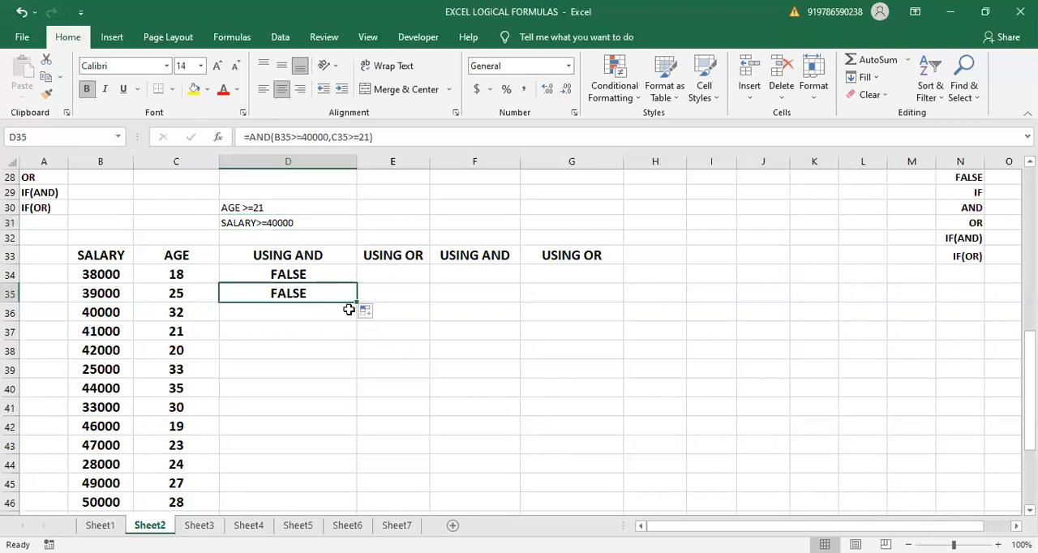
left_click_drag(357, 303, 354, 312)
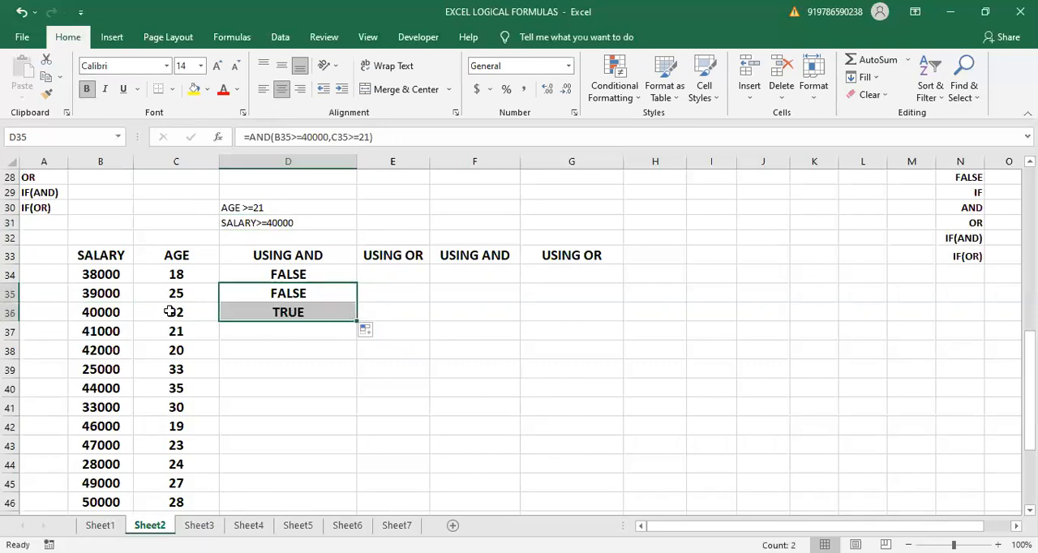
left_click(136, 308)
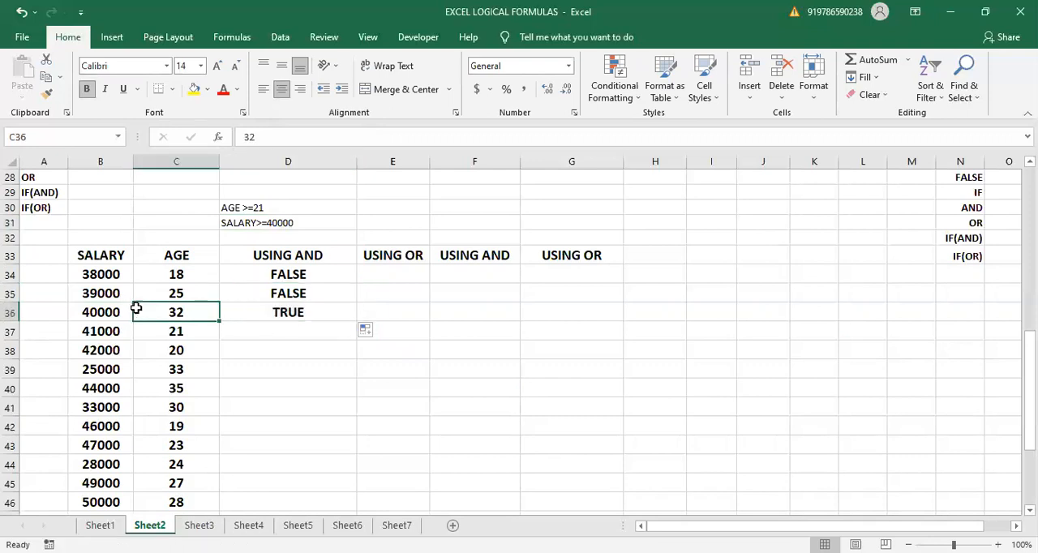
- Check the salary in B36 and fill the AND formula from D36 down to D46
left_click(86, 312)
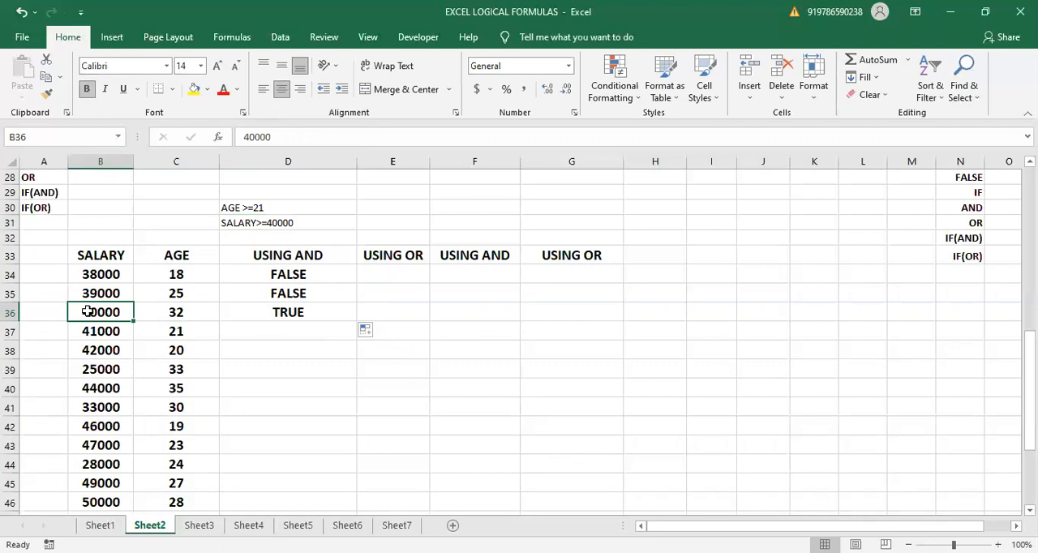
left_click(300, 314)
left_click_drag(357, 321, 358, 460)
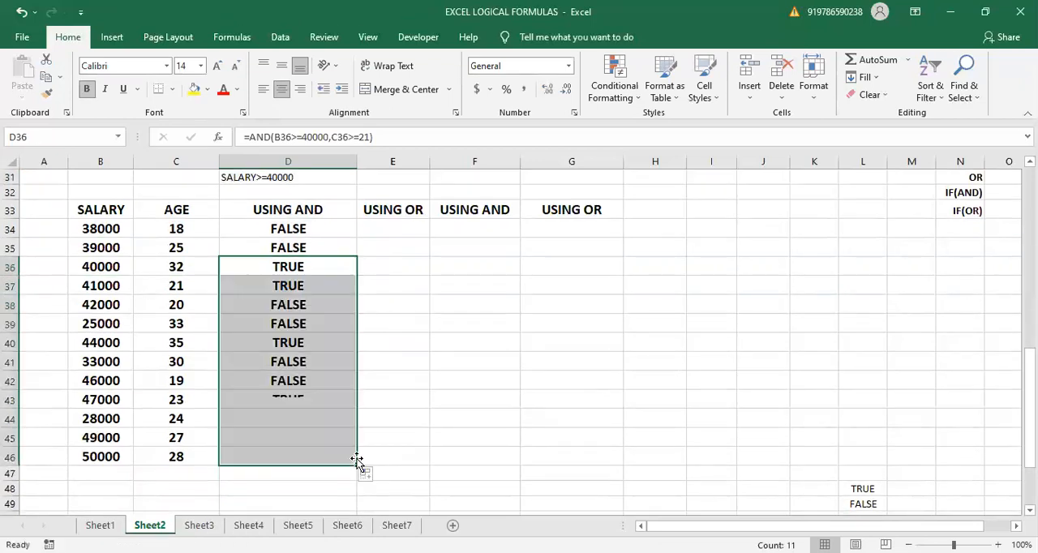
- Duplicate the age and salary criteria from D30:D31 into E30:E31 above the first USING OR column
left_click(393, 227)
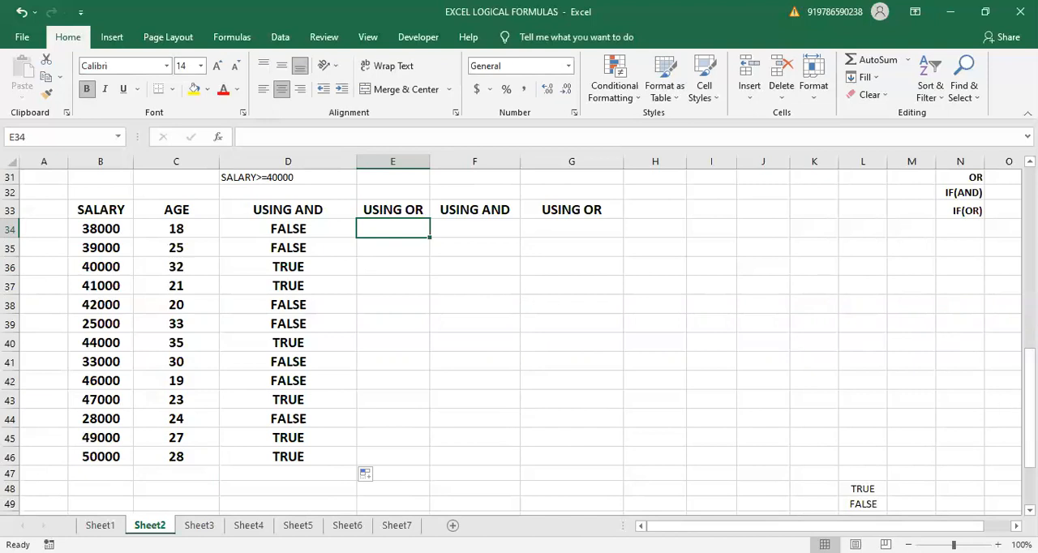
scroll(519, 341, "up", 1)
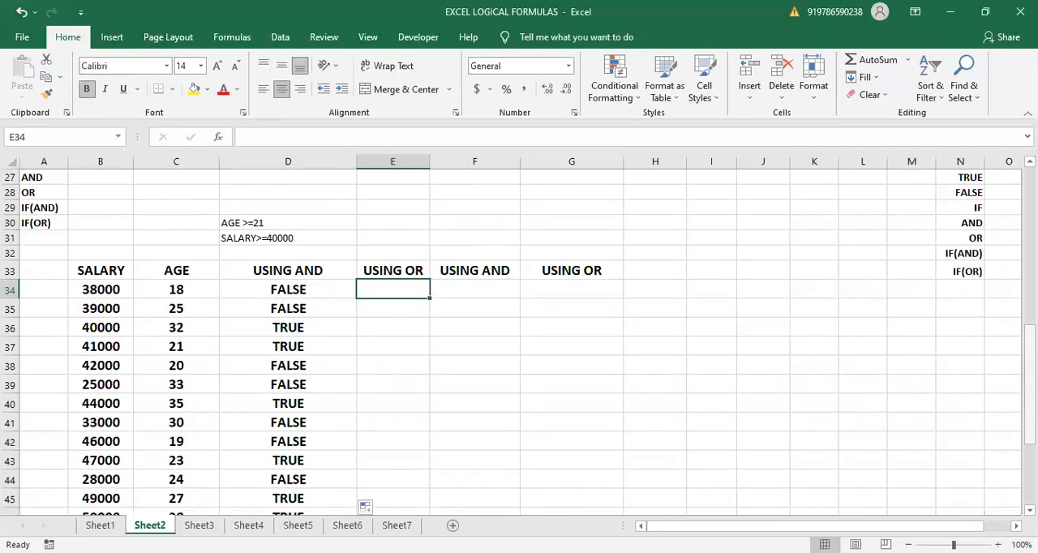
left_click_drag(266, 222, 398, 247)
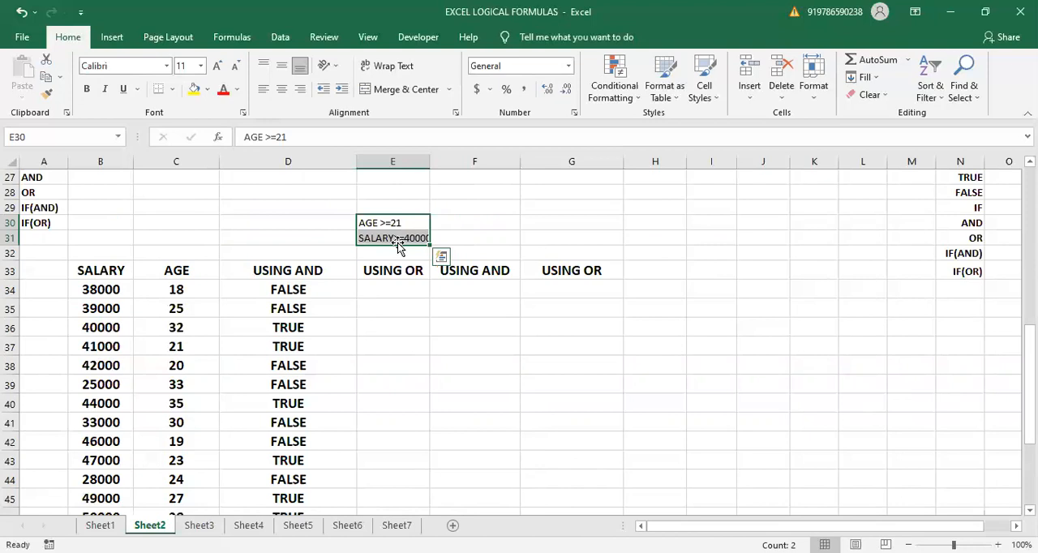
left_click_drag(390, 244, 297, 240, "ctrl")
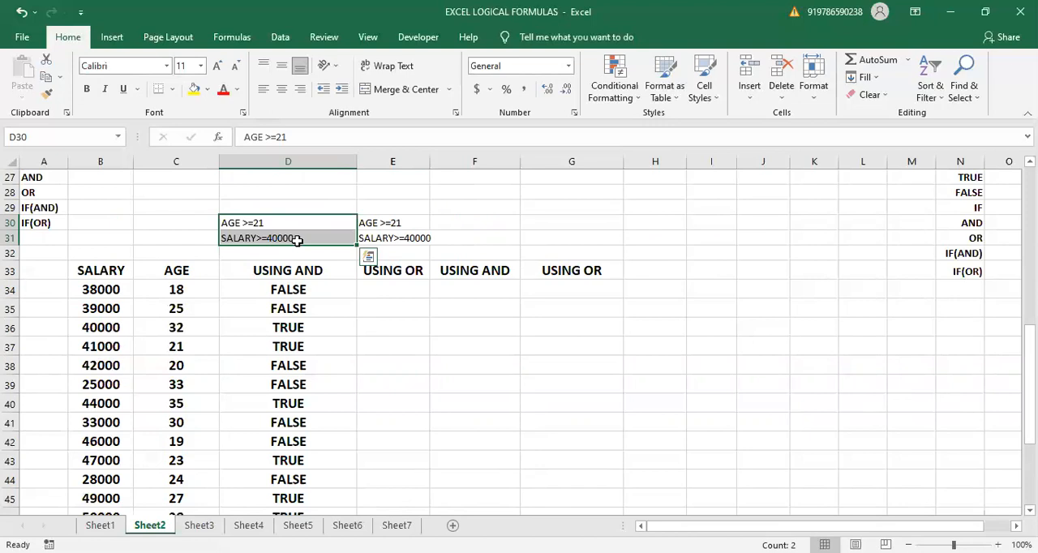
- Start an OR formula in E34 of the first USING OR column with the condition B34>=40000
left_click(381, 288)
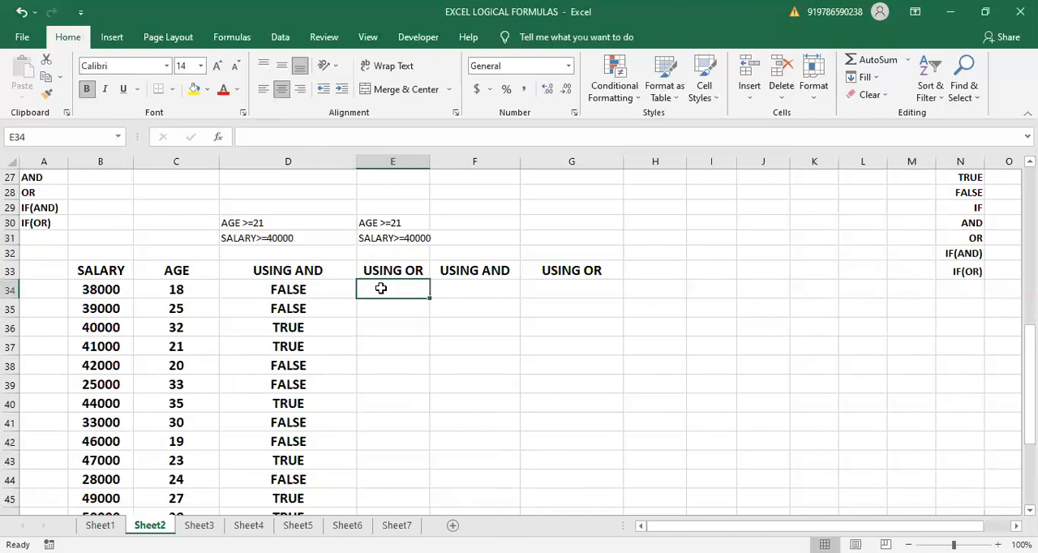
type("=")
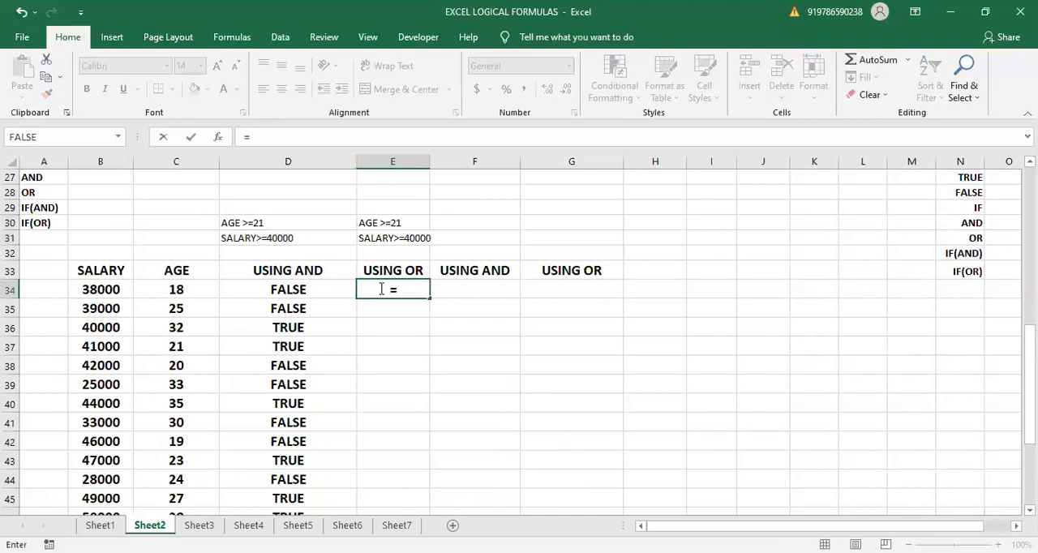
type("OR(")
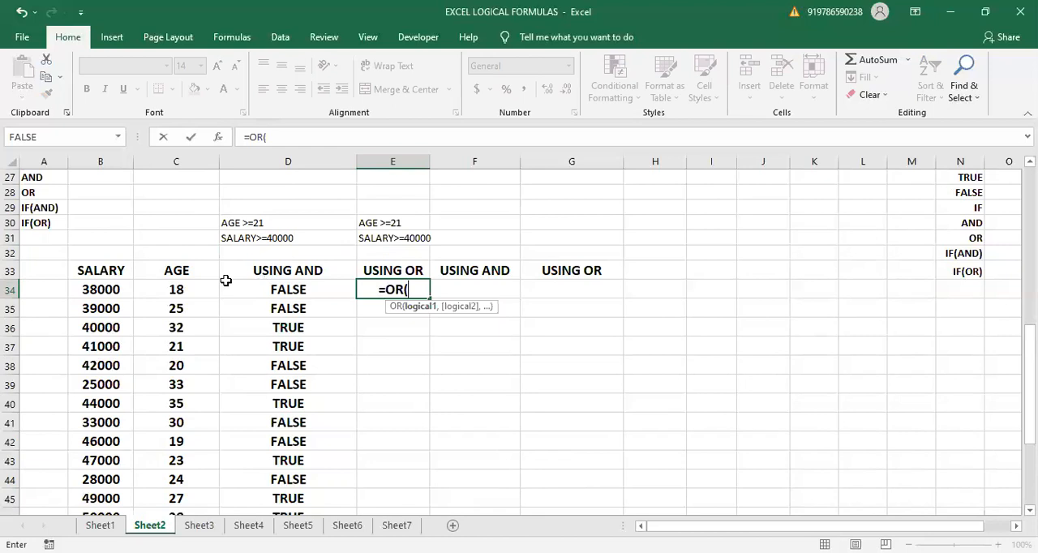
left_click(108, 288)
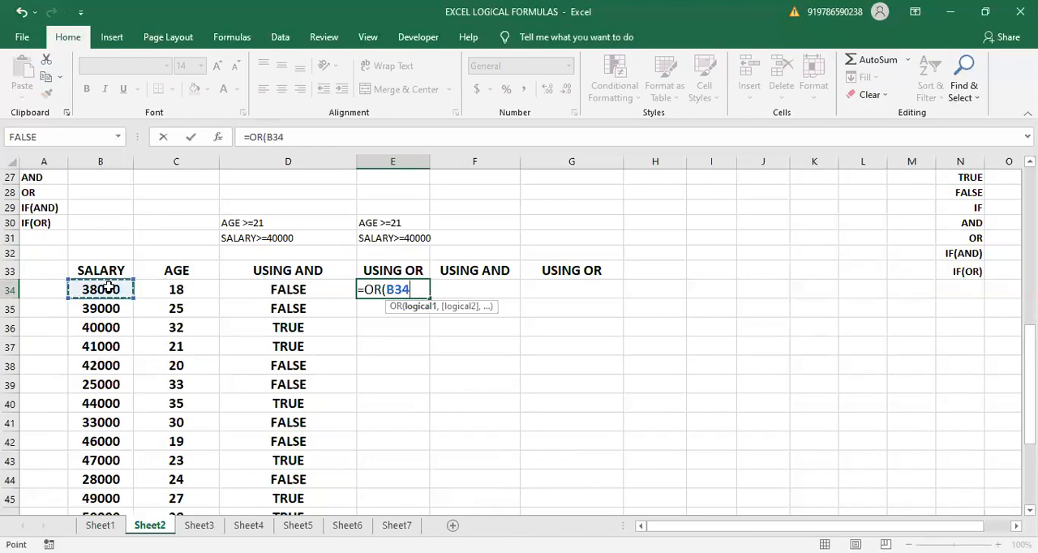
type(">>>=")
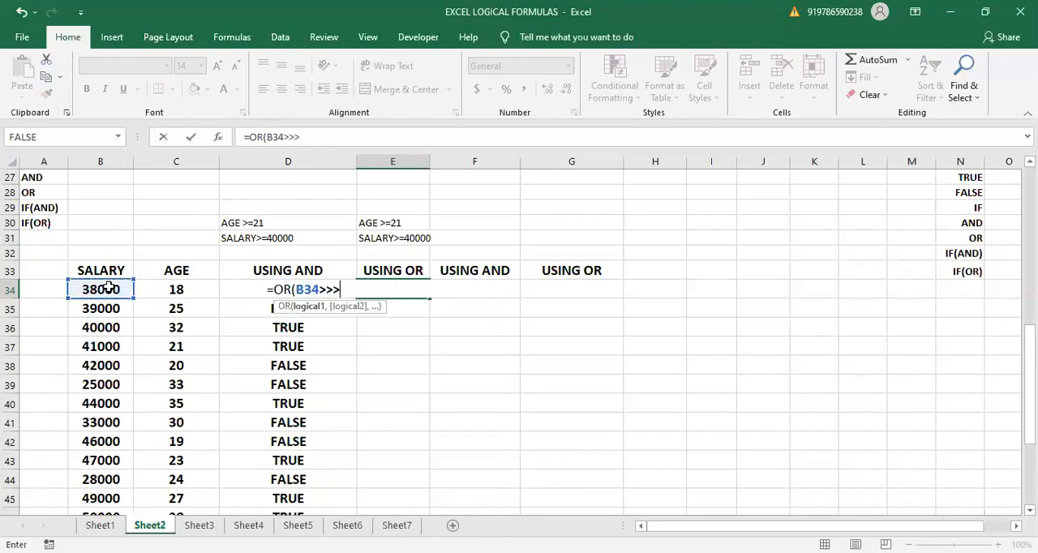
key("BackSpace")
key("BackSpace")
key("BackSpace")
type("=")
type("4")
type("00000")
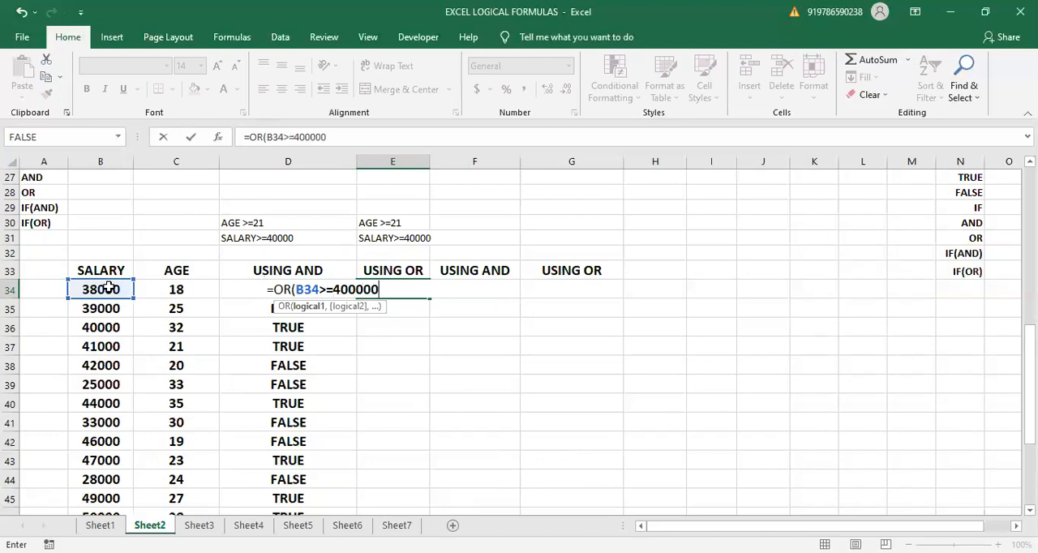
key("BackSpace")
type(",")
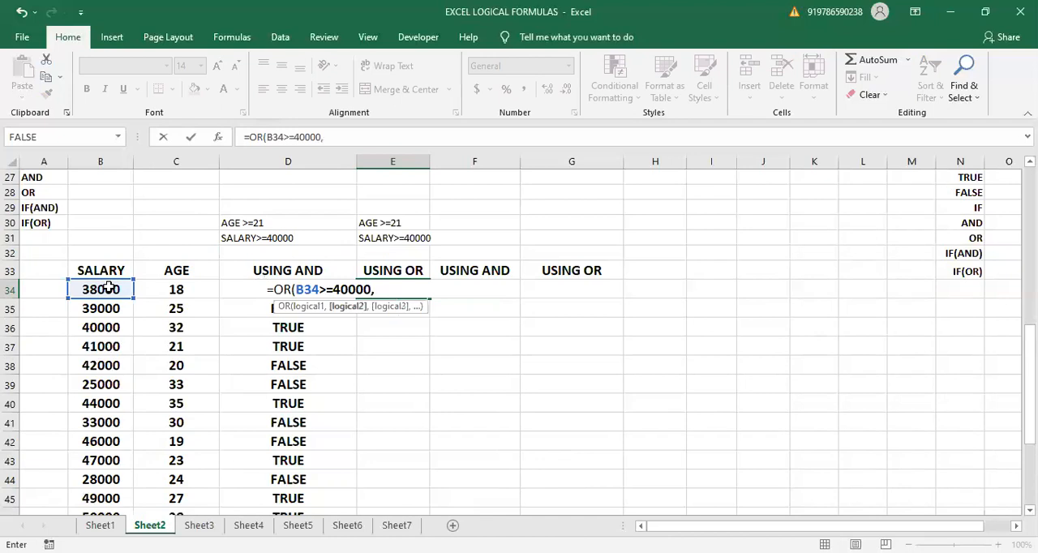
- Complete the OR formula in E34 with the second condition C34>=21
left_click(185, 284)
type(">")
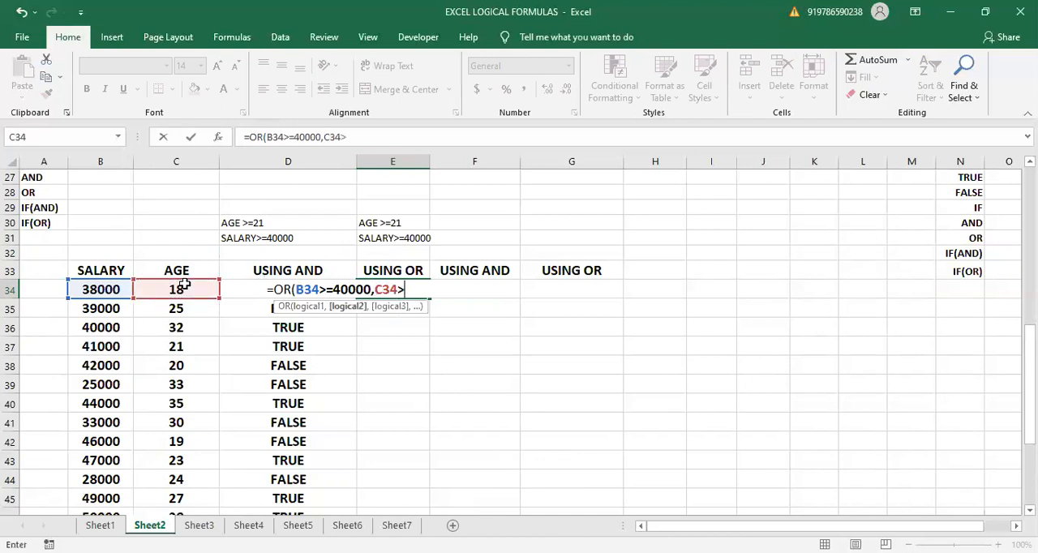
type("=")
type("1")
key("BackSpace")
type("21)")
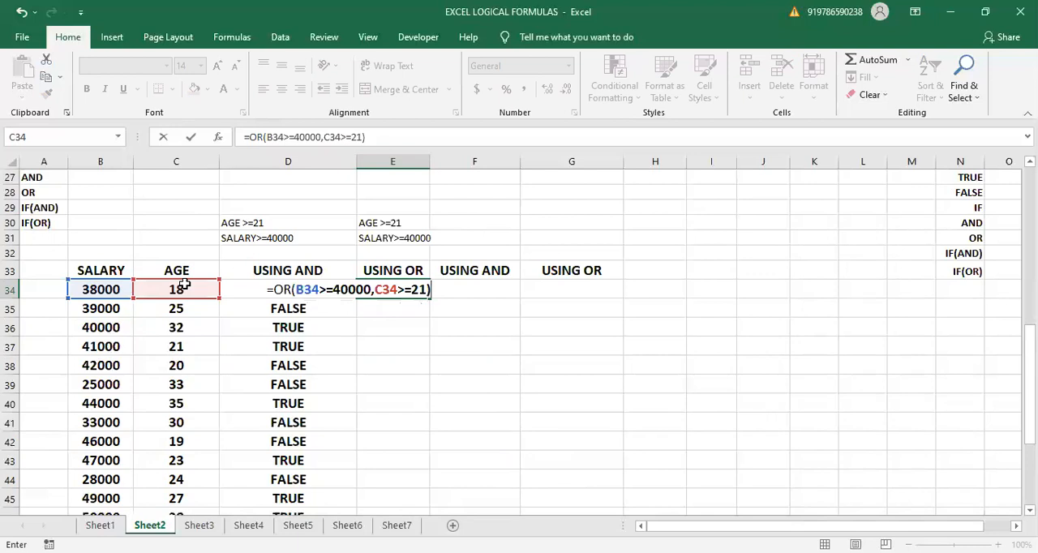
key("Return")
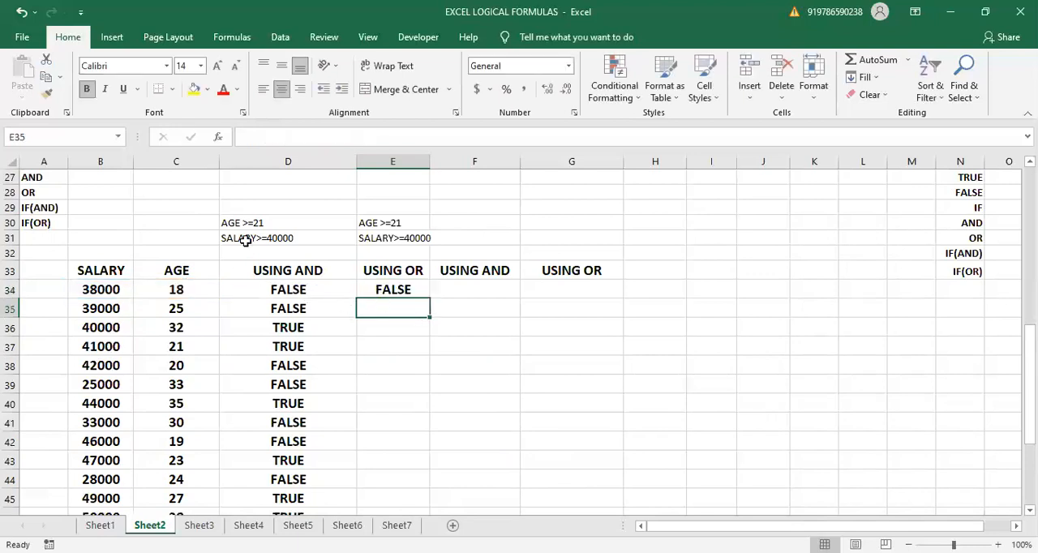
- Check the age and salary in row 34 and fill the OR formula from E34 down to E35
left_click(161, 289)
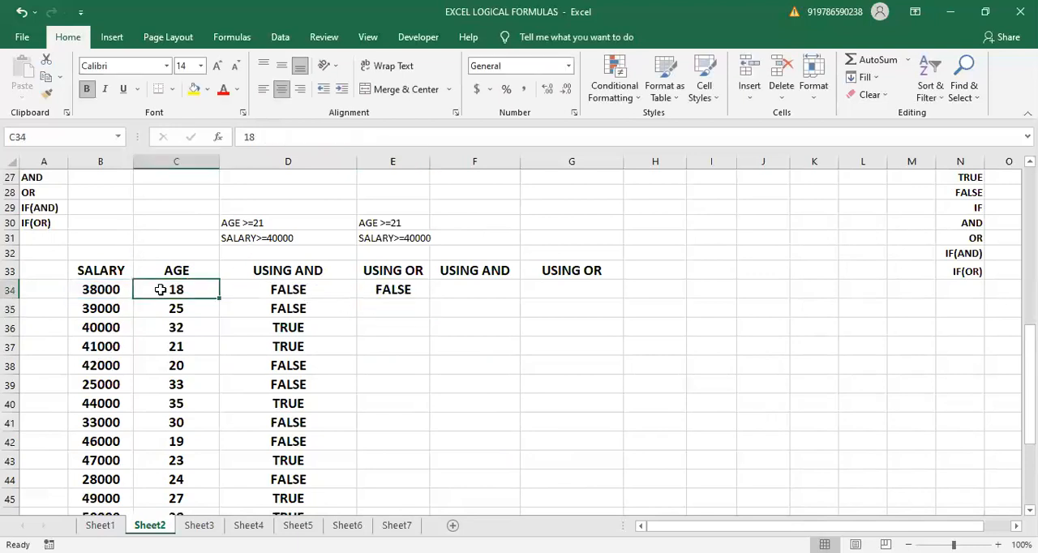
left_click(119, 290)
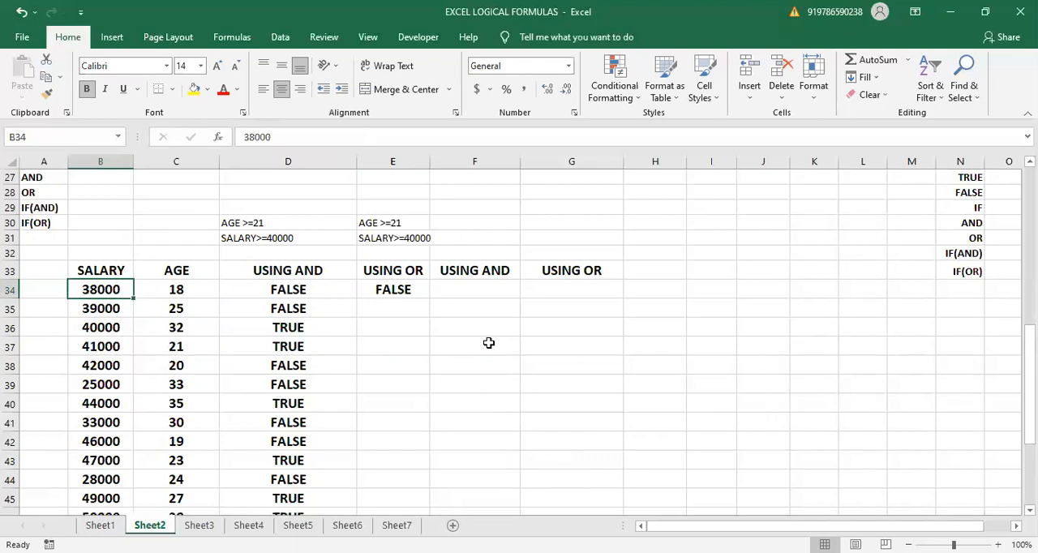
left_click(384, 280)
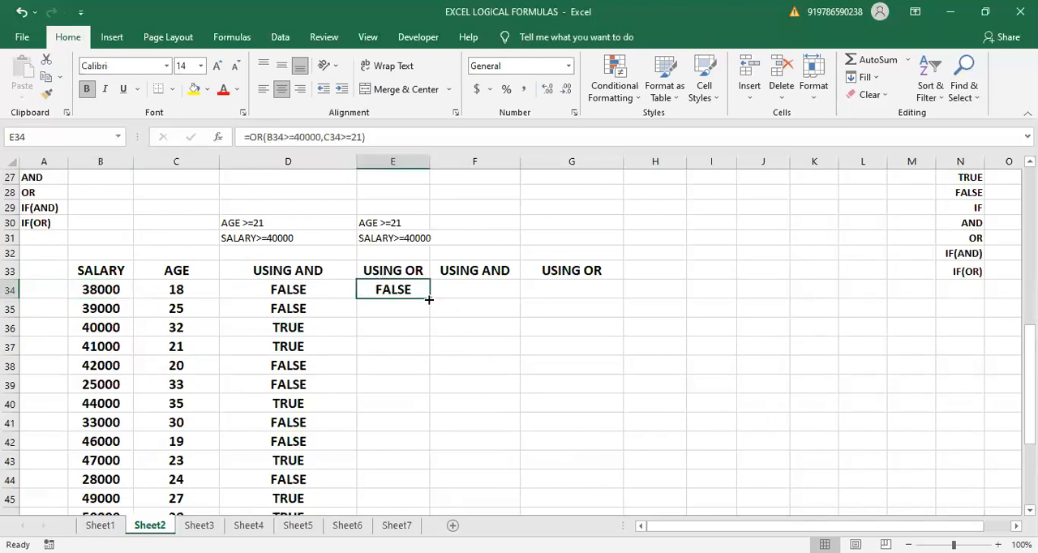
left_click_drag(430, 299, 428, 316)
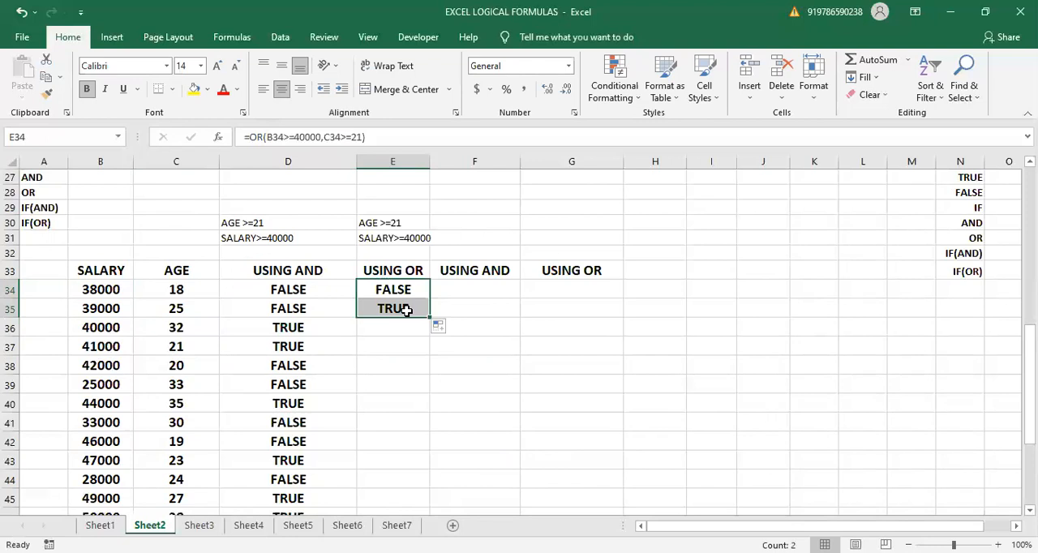
- Compare the AND and OR results in row 35 with that row's age and salary
left_click(309, 307)
left_click(369, 313)
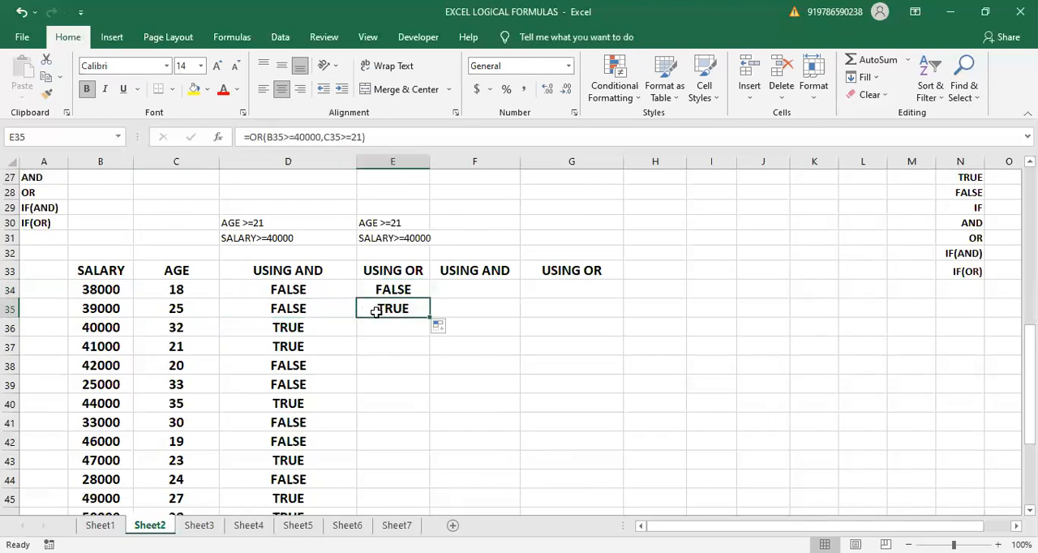
left_click(313, 310)
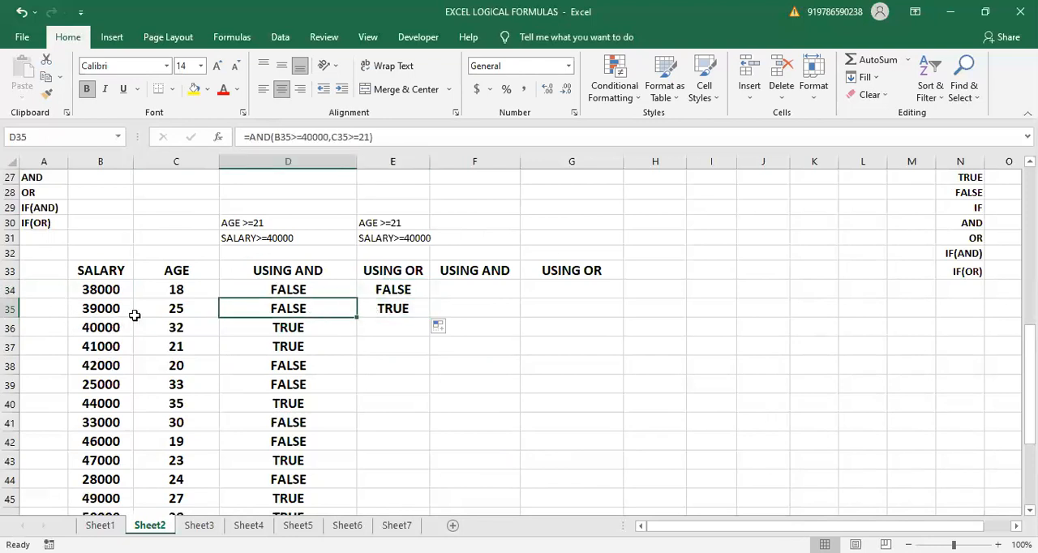
left_click(182, 309)
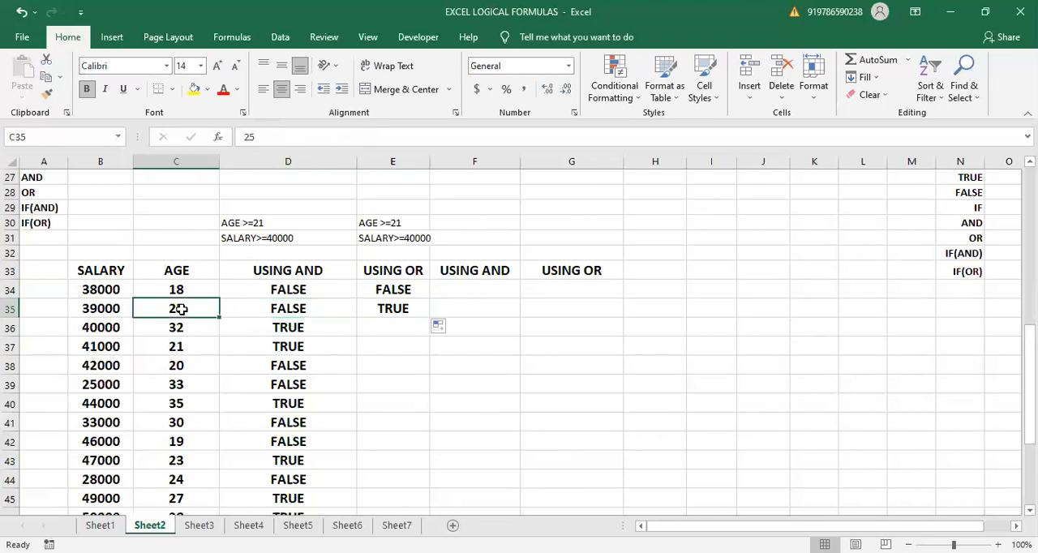
left_click(100, 310)
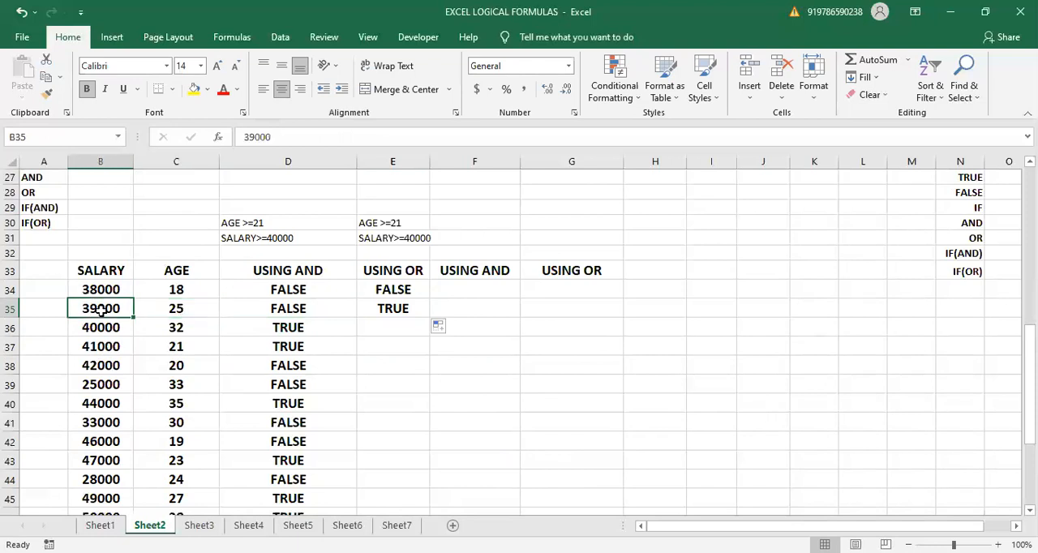
left_click(222, 310)
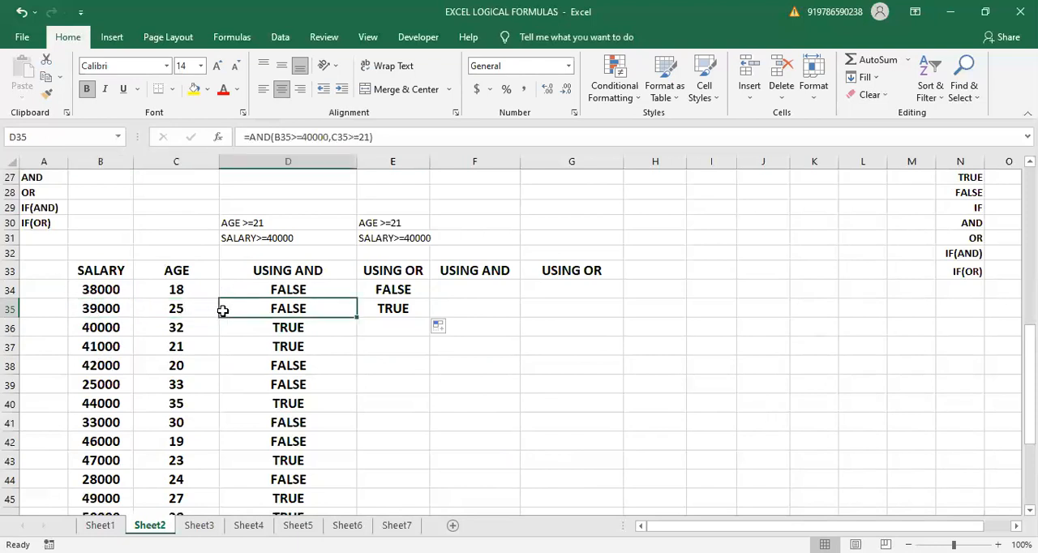
left_click(382, 311)
left_click_drag(382, 272, 388, 304)
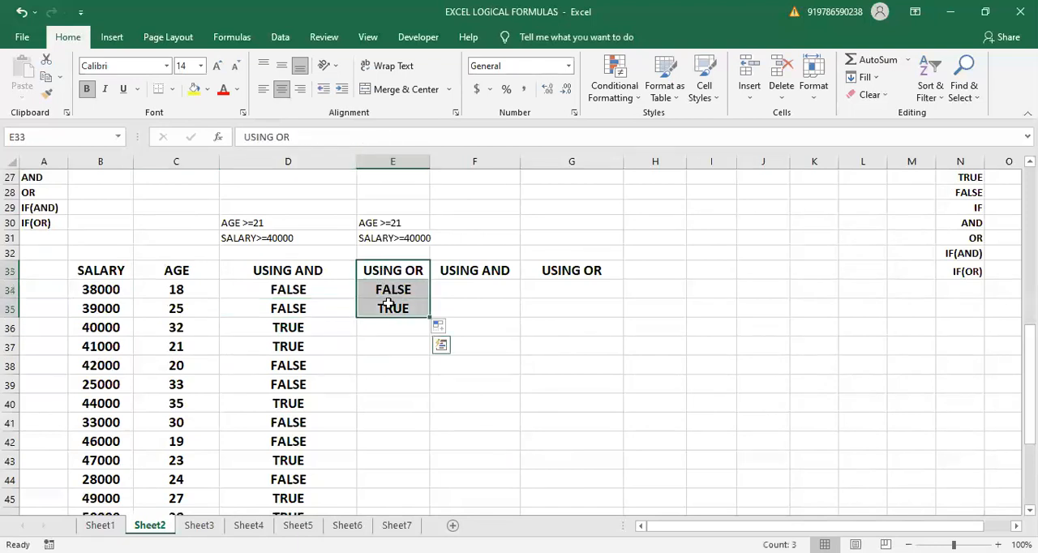
- Fill the OR formula from E35 down to E46
left_click(407, 309)
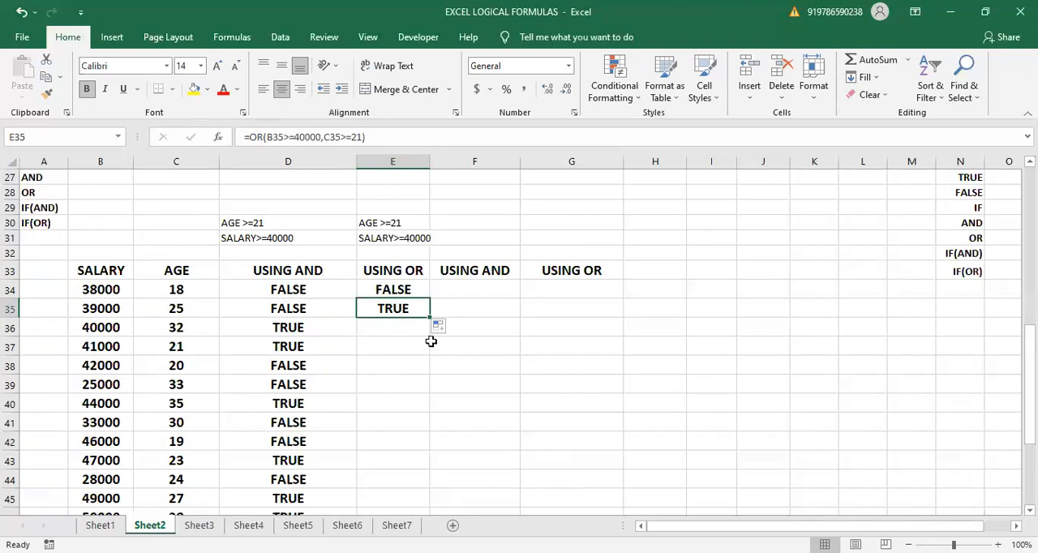
left_click_drag(432, 316, 416, 497)
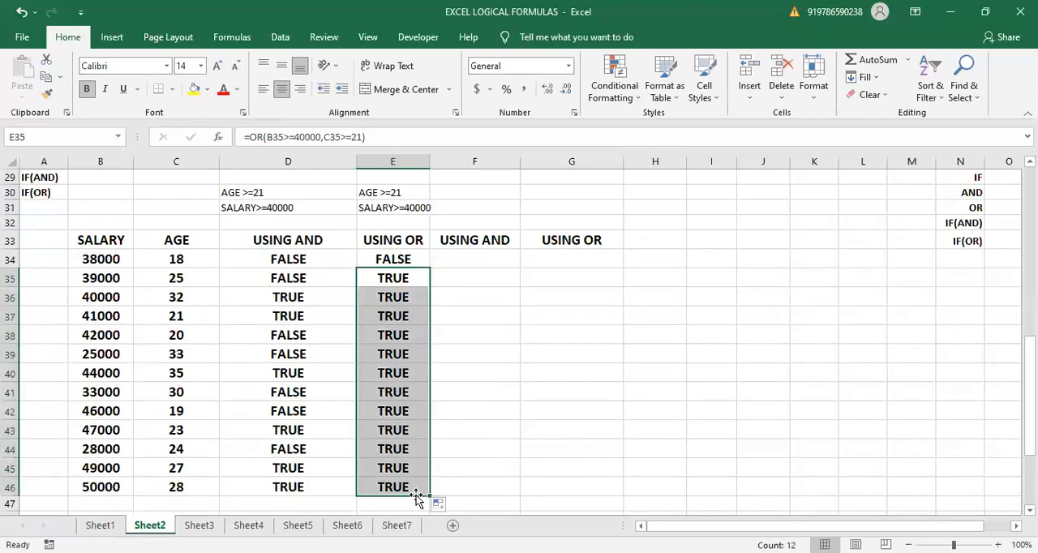
left_click(481, 346)
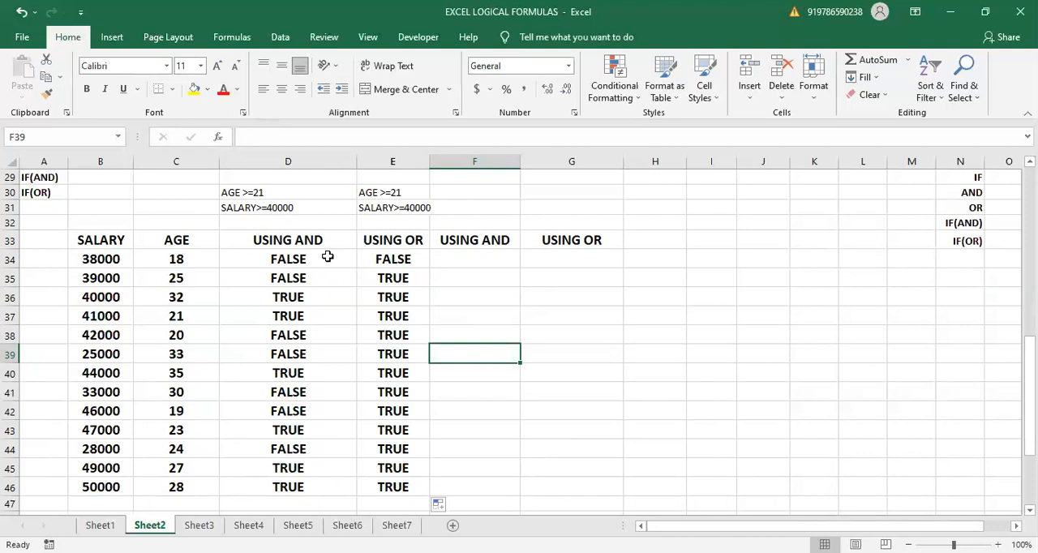
- Begin an IF formula in F34 with a nested AND whose first condition is B34>=40000
left_click(456, 256)
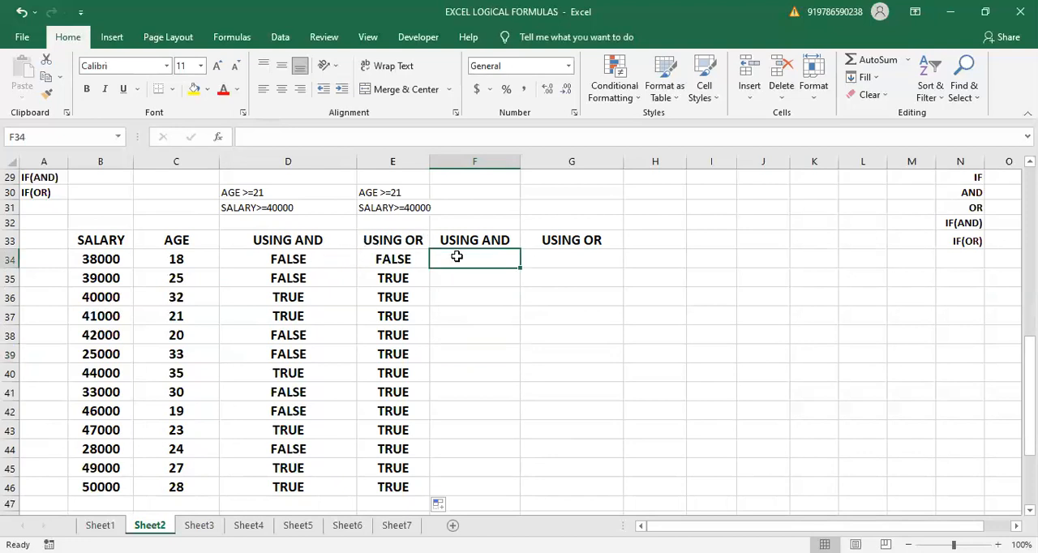
type("=")
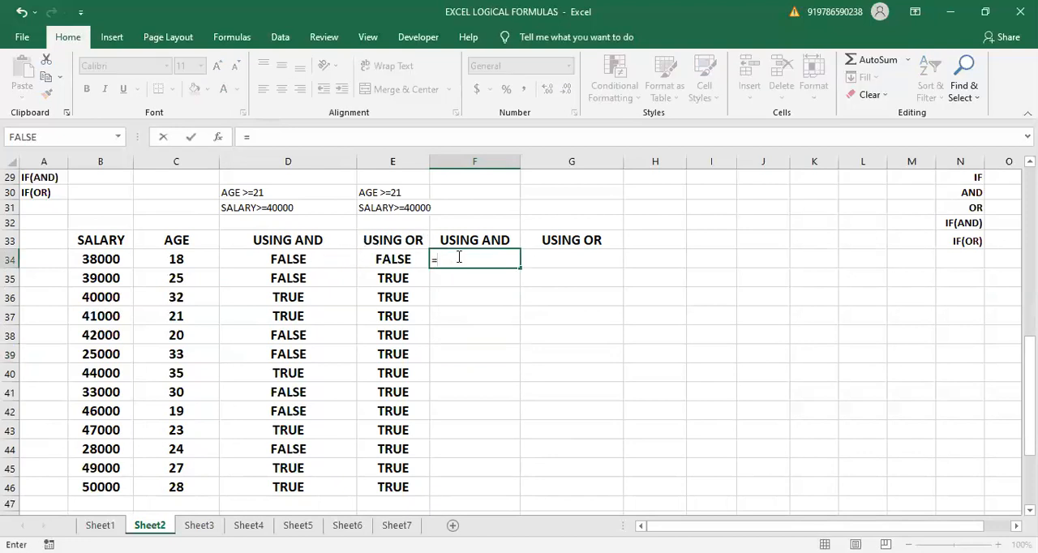
type("IF(")
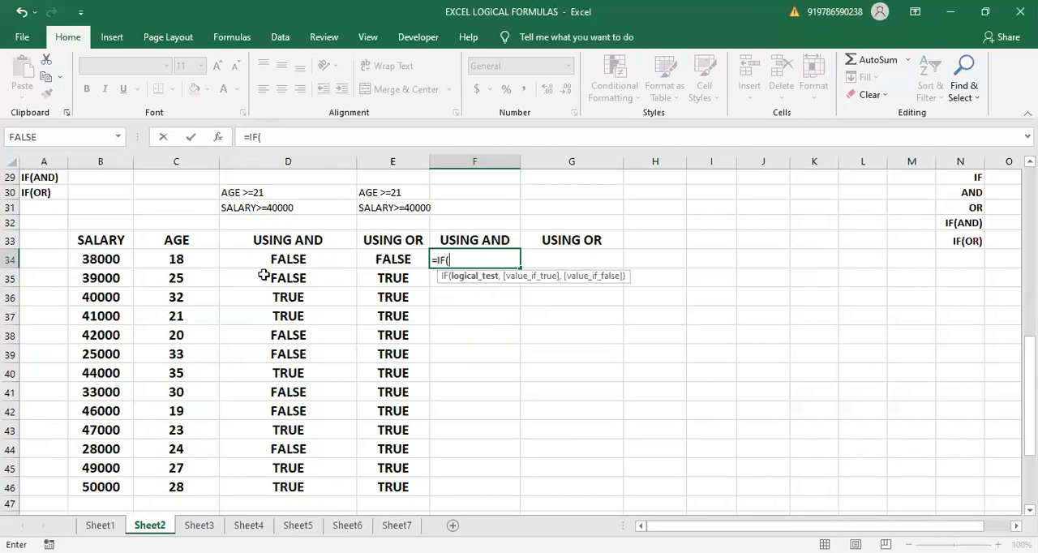
type("AND")
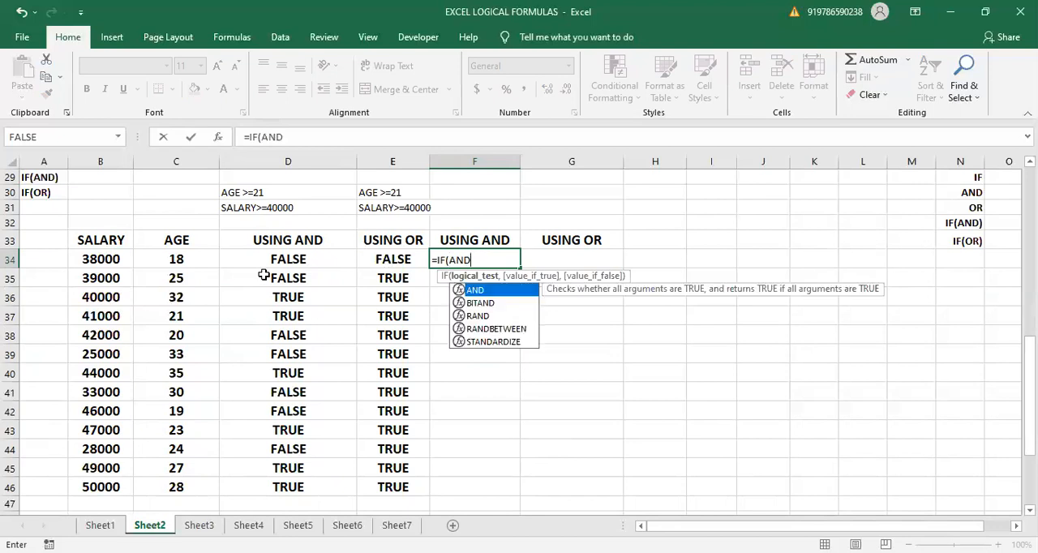
type("(")
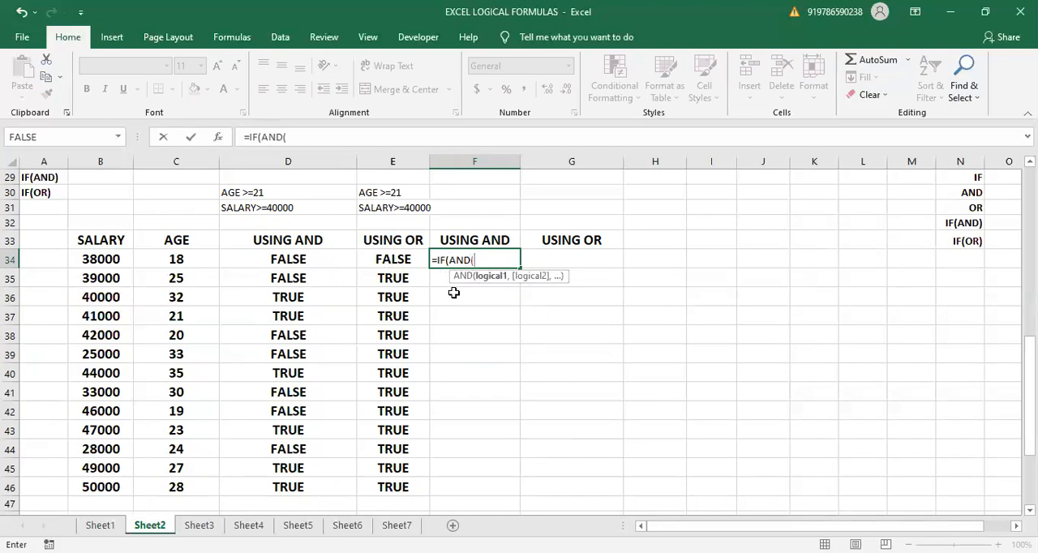
left_click(102, 258)
type(">=4000")
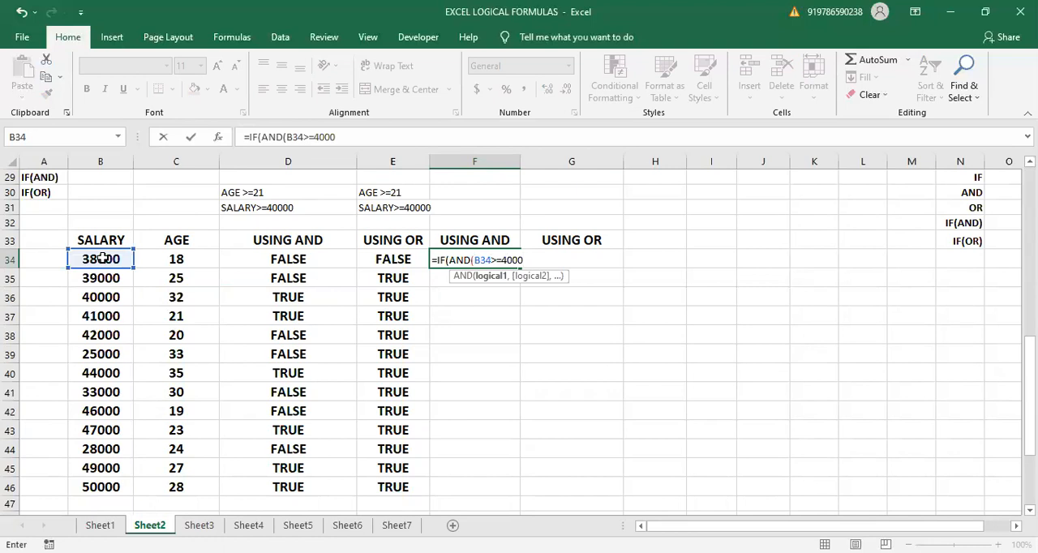
type("0,")
- Add C34>=21 as the second condition of the AND test in F34 and close the AND function
left_click(162, 260)
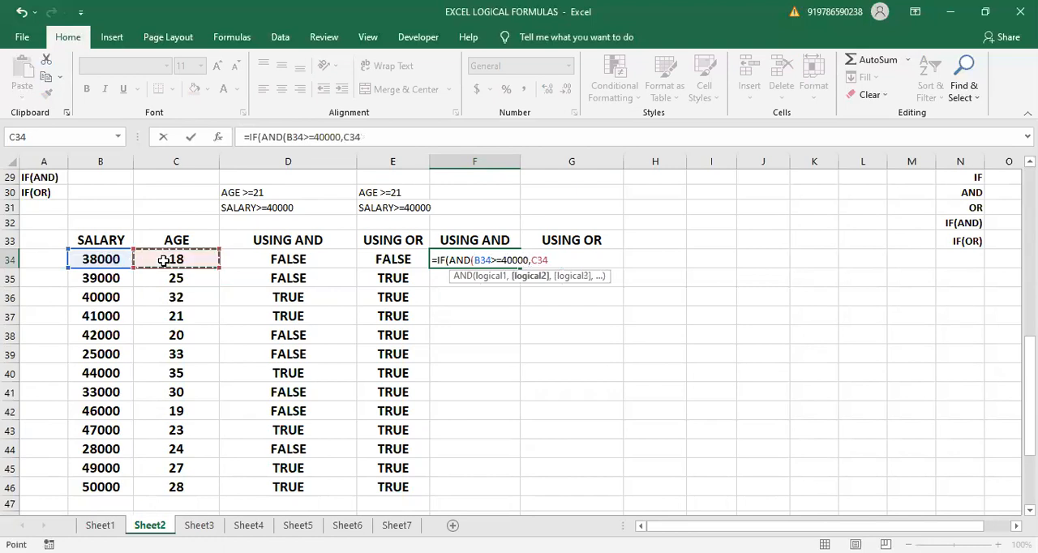
type(">=")
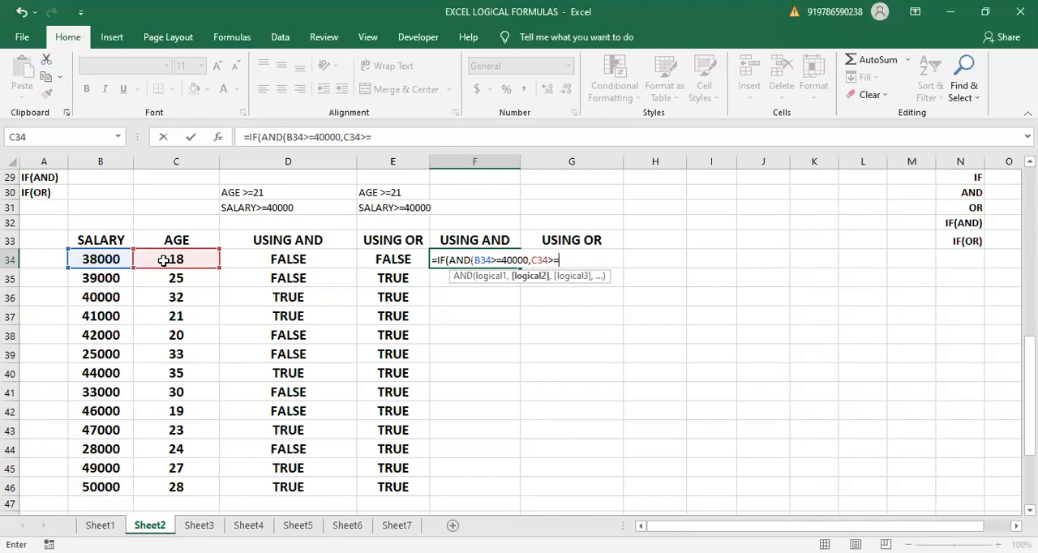
type("21)")
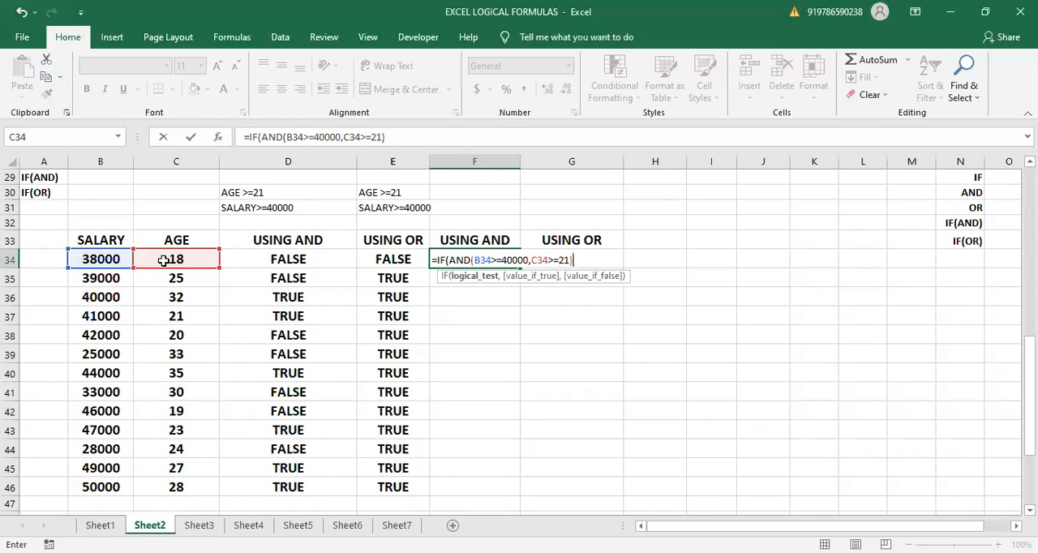
left_click_drag(451, 259, 574, 259)
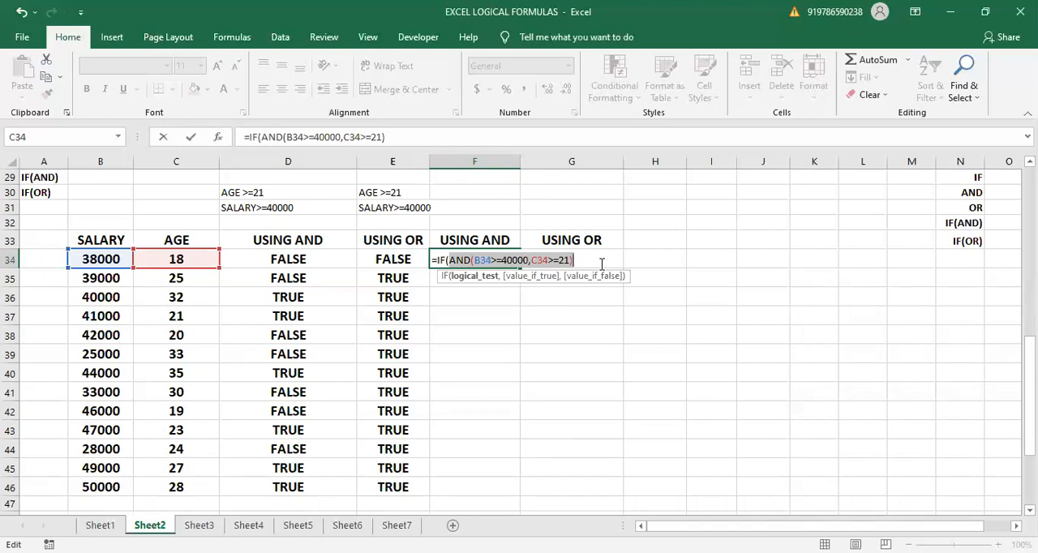
type(",")
key("ctrl+z")
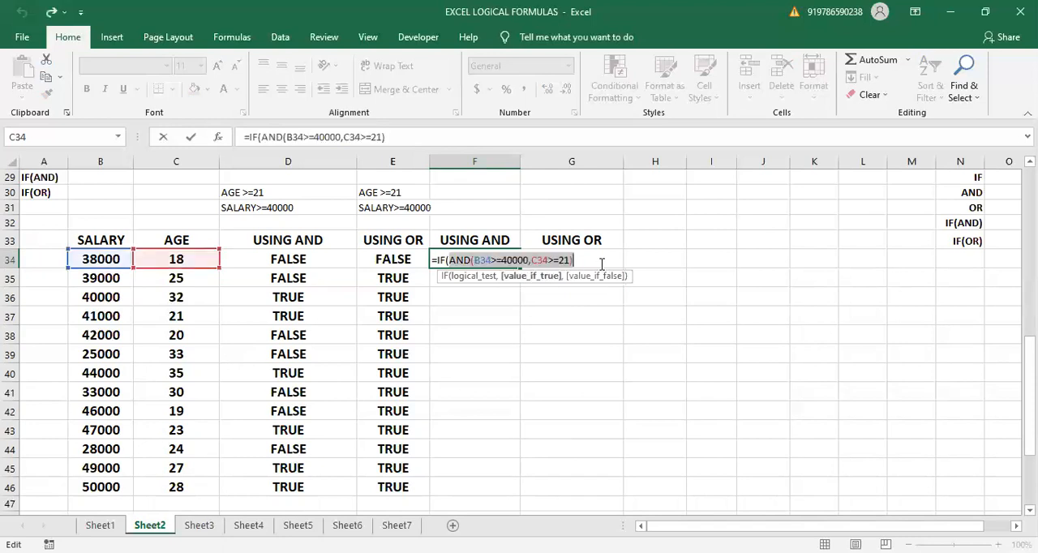
key("Right")
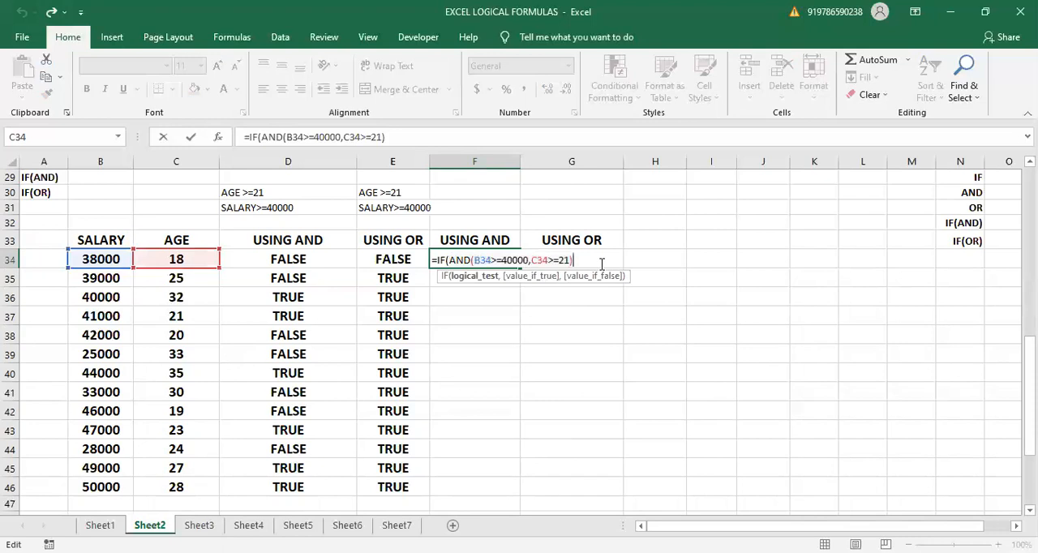
- Complete the IF(AND) formula in F34 with "GIVE LOAN" if true and "DON'T GIVE LOAN" if false
type(",")
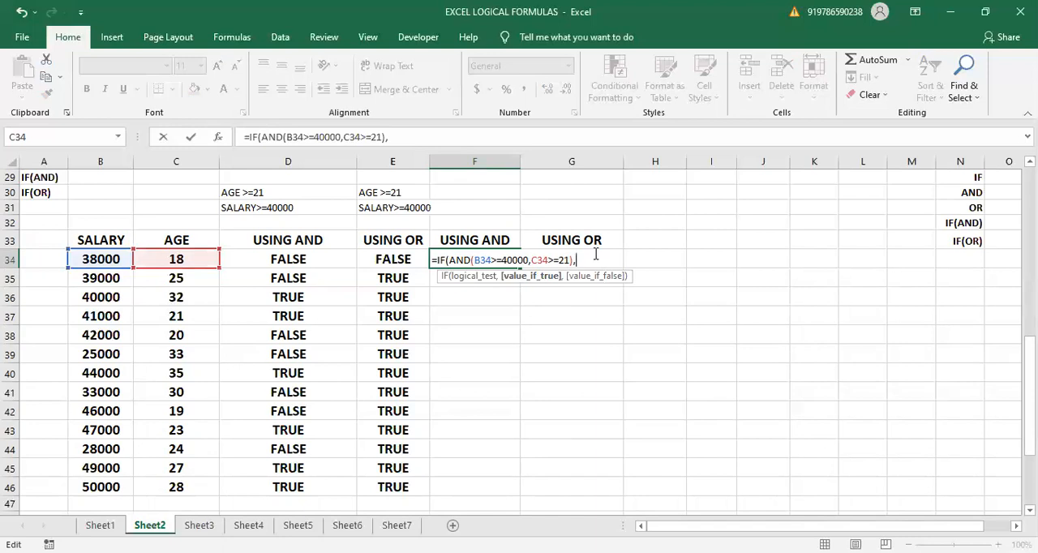
type("\"GIVE LOAN")
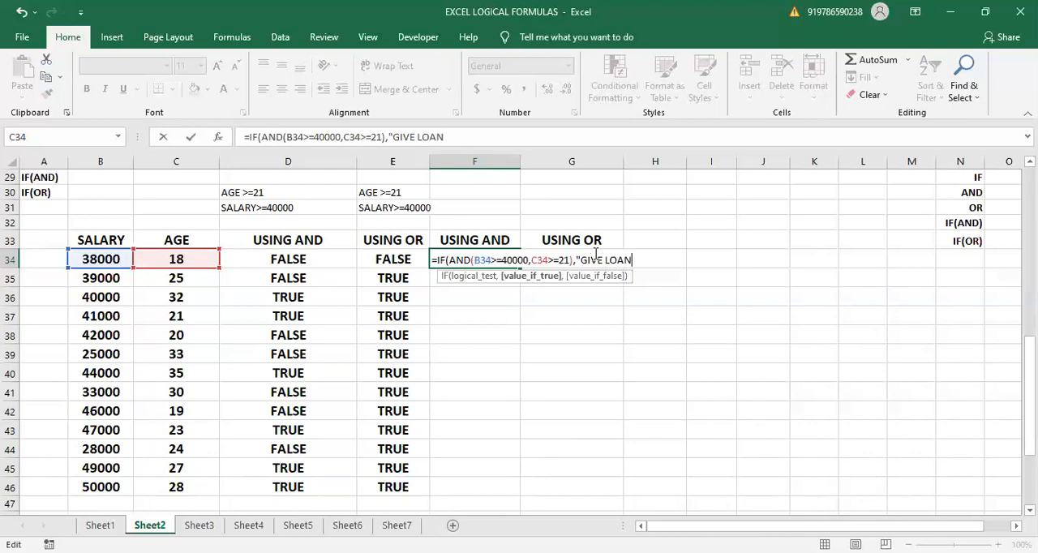
type("\"")
type(", ")
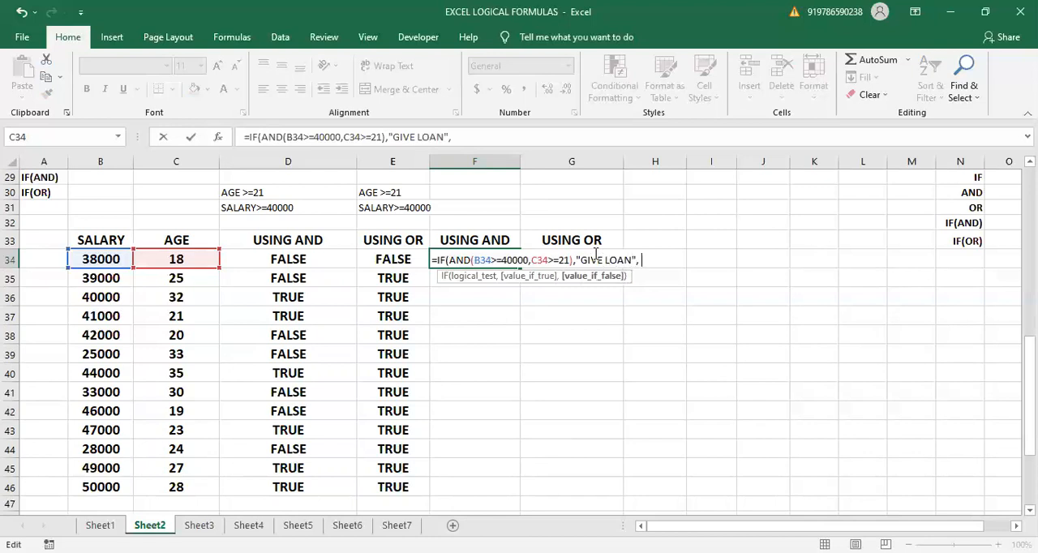
type("\"DON'T GI")
type("VE LOA")
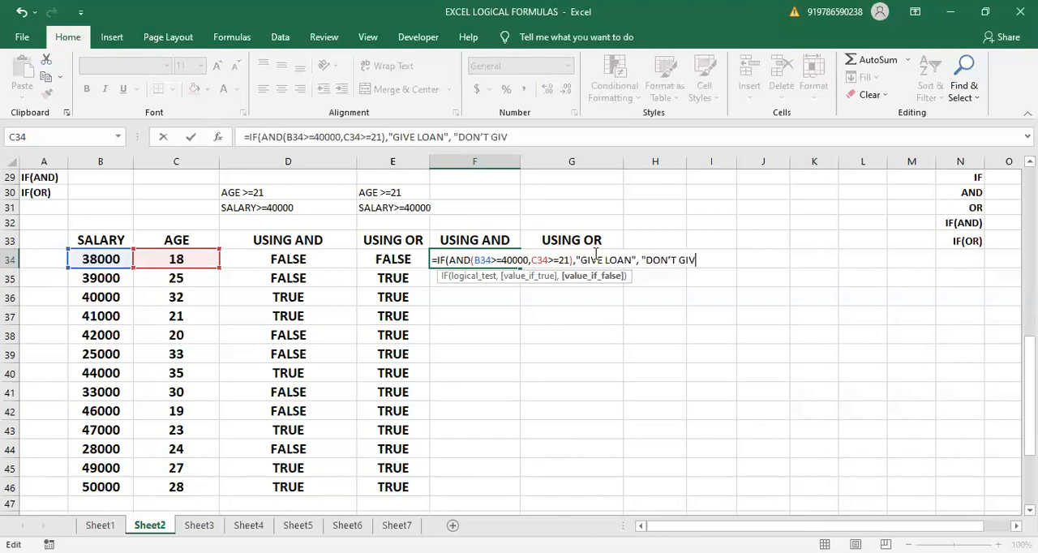
type("N\")")
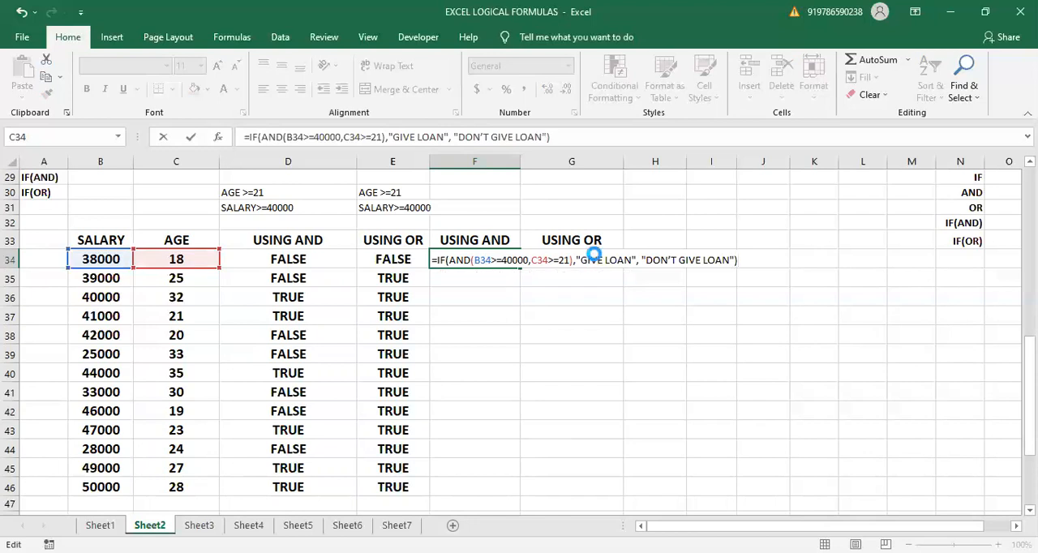
key("Return")
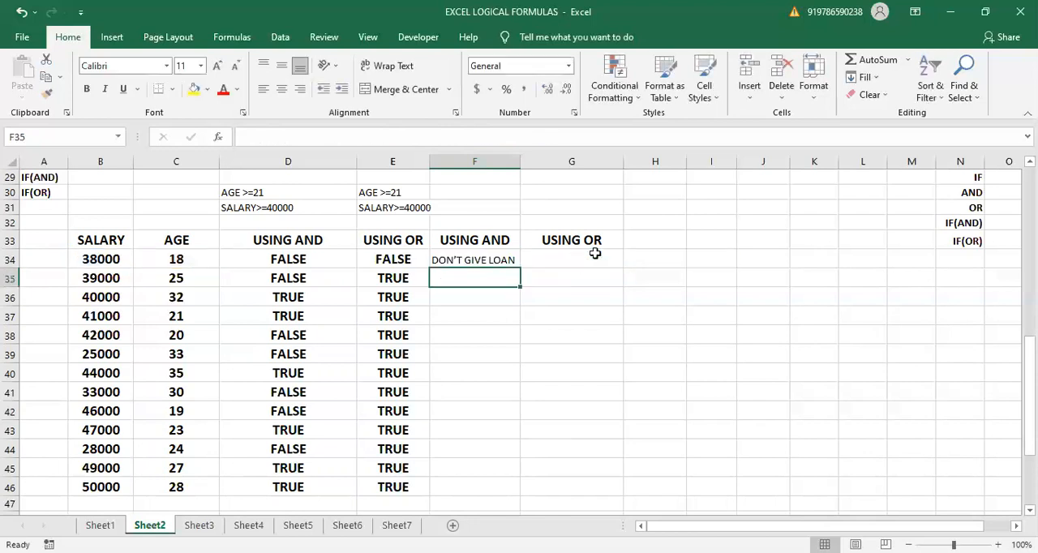
- Fill the IF(AND) formula from F34 down to F46 and compare the loan decisions with the AND results in D34:D46
left_click(318, 257)
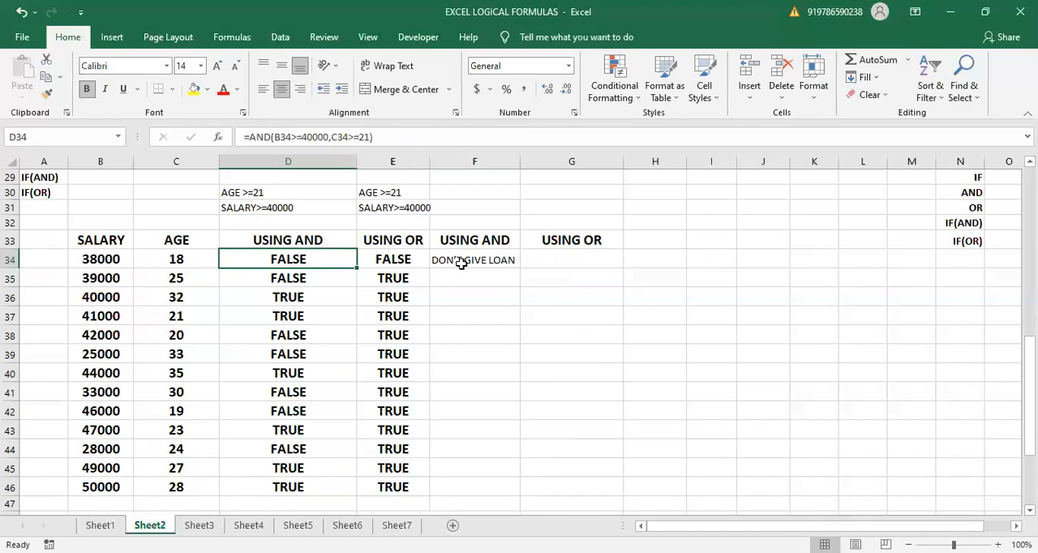
left_click(456, 260)
left_click(299, 262)
left_click_drag(485, 260, 514, 257)
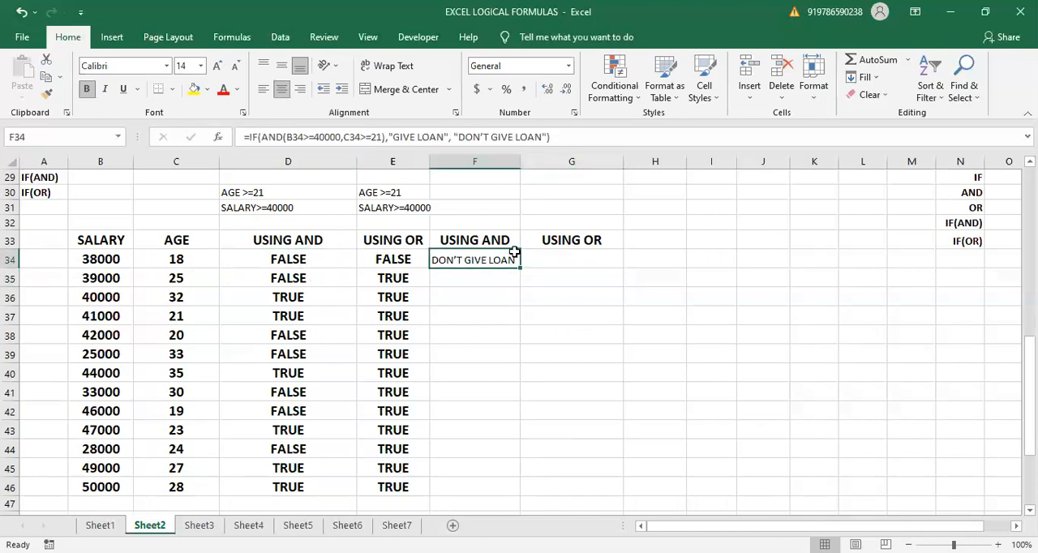
double_click(518, 269)
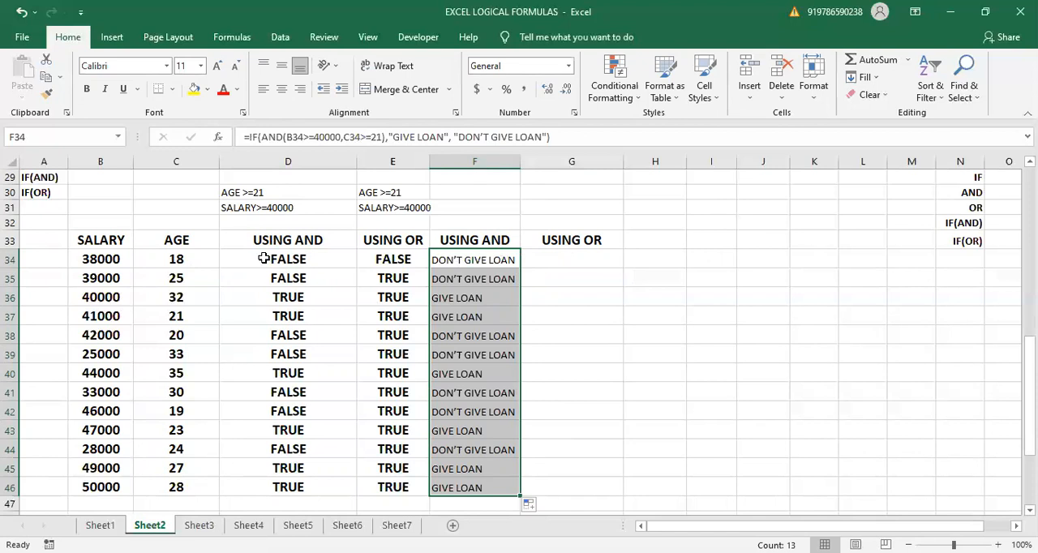
left_click_drag(263, 258, 262, 467)
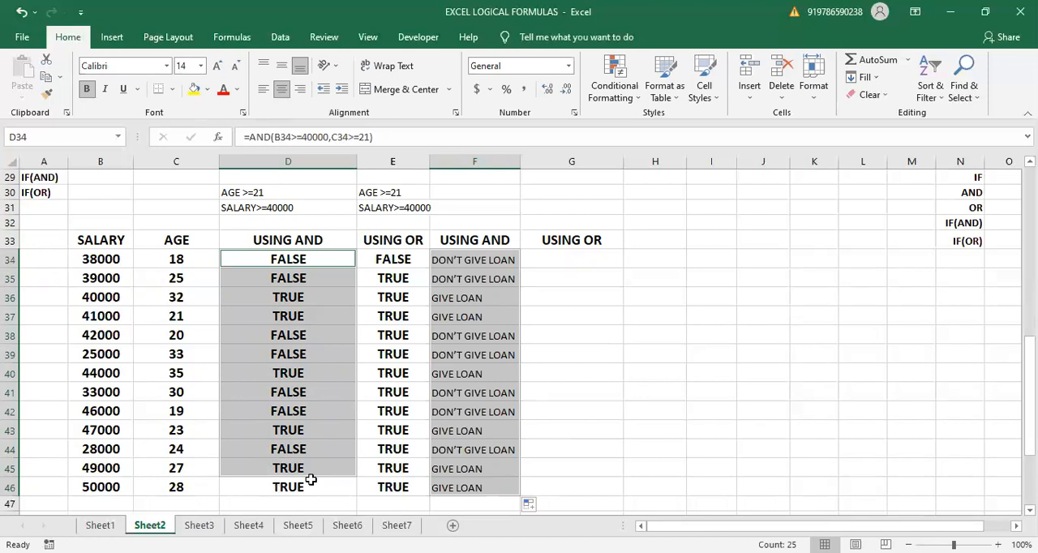
left_click(293, 483, "shift")
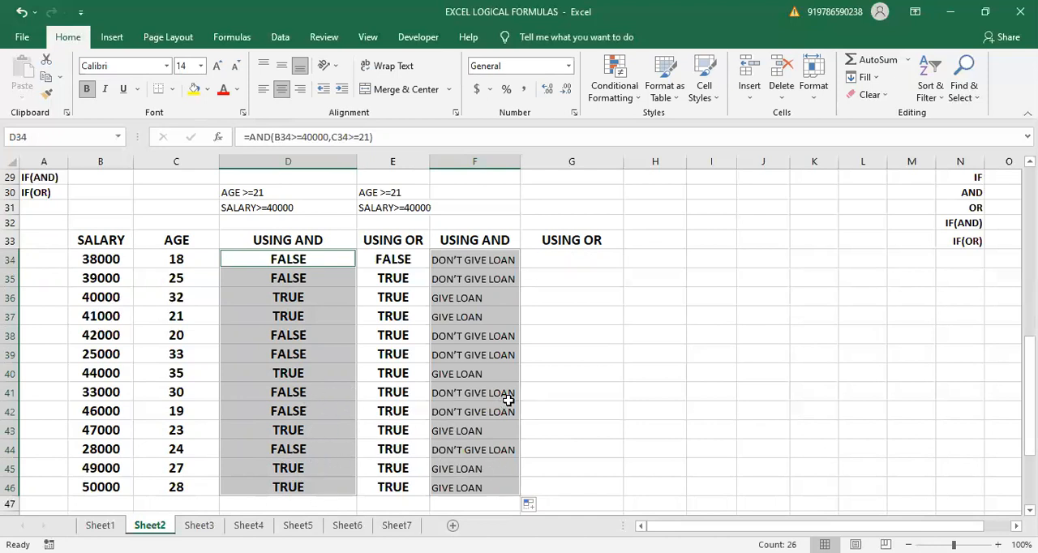
- Begin an IF formula in G34 with a nested OR whose first condition is B34>=40000
left_click(574, 267)
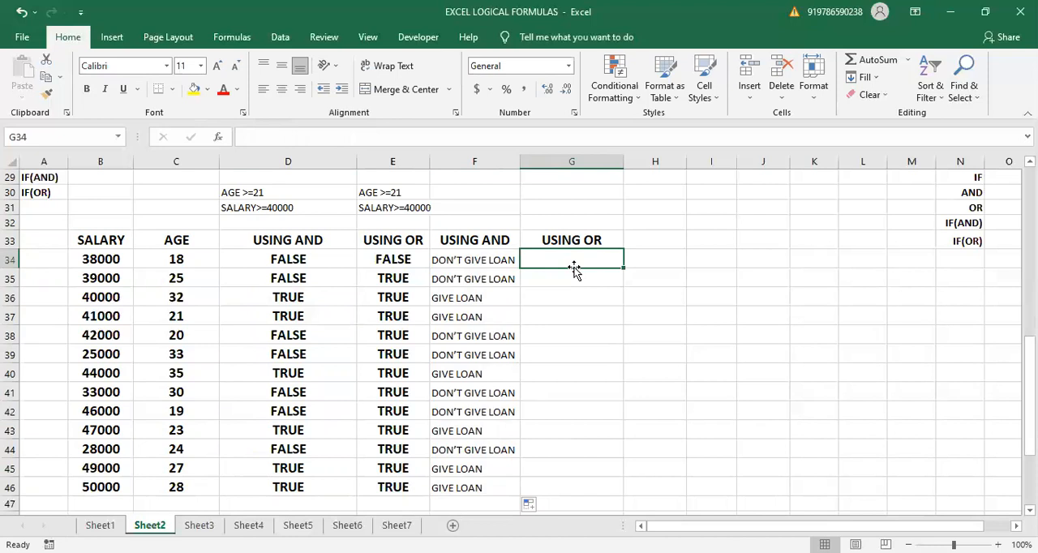
type("=")
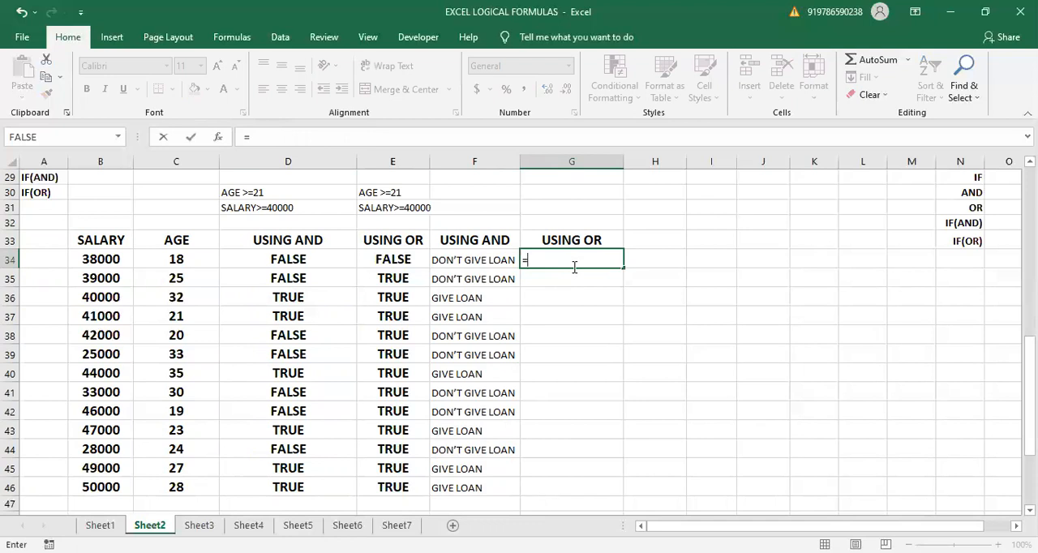
type("IF")
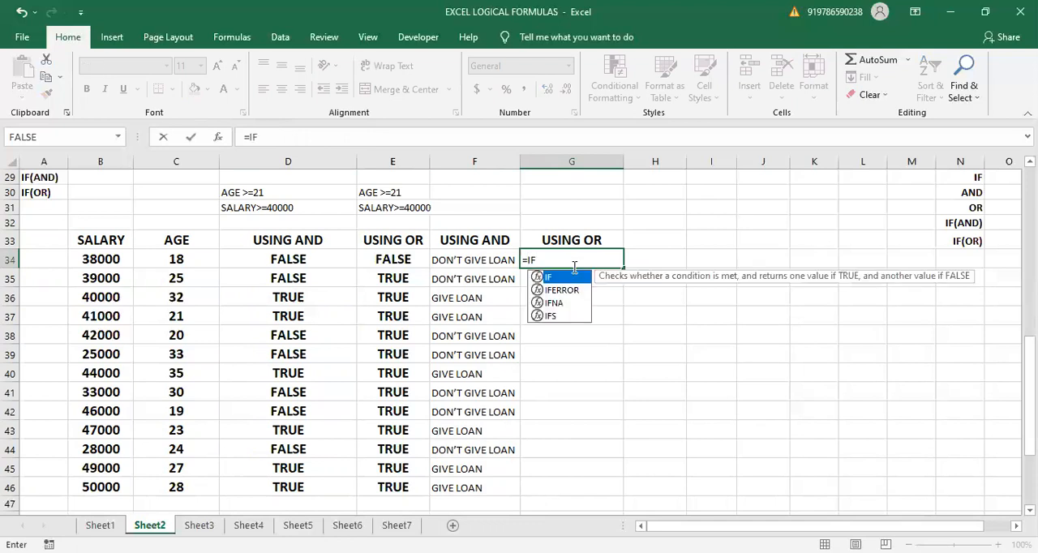
type("(")
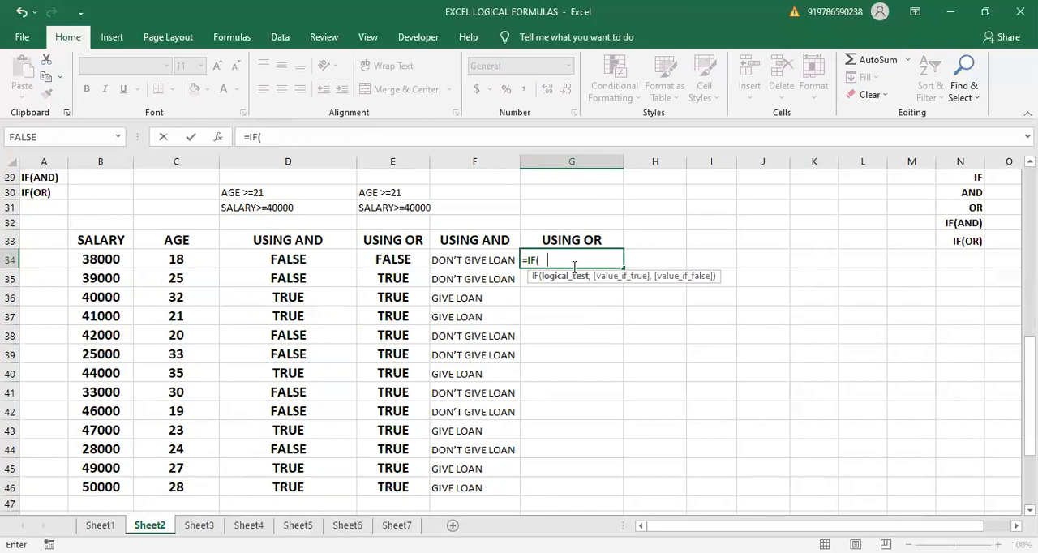
type("OR(")
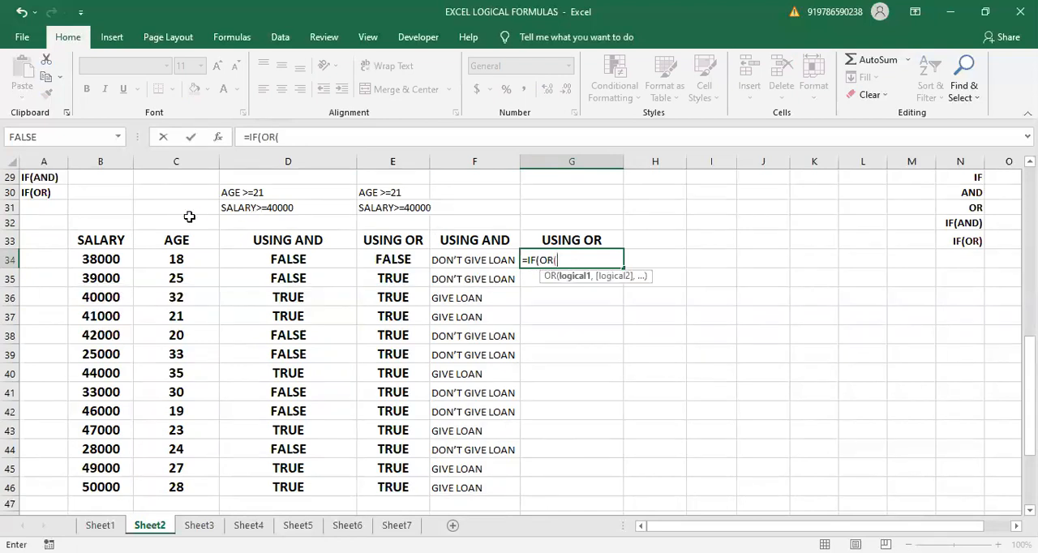
left_click(106, 264)
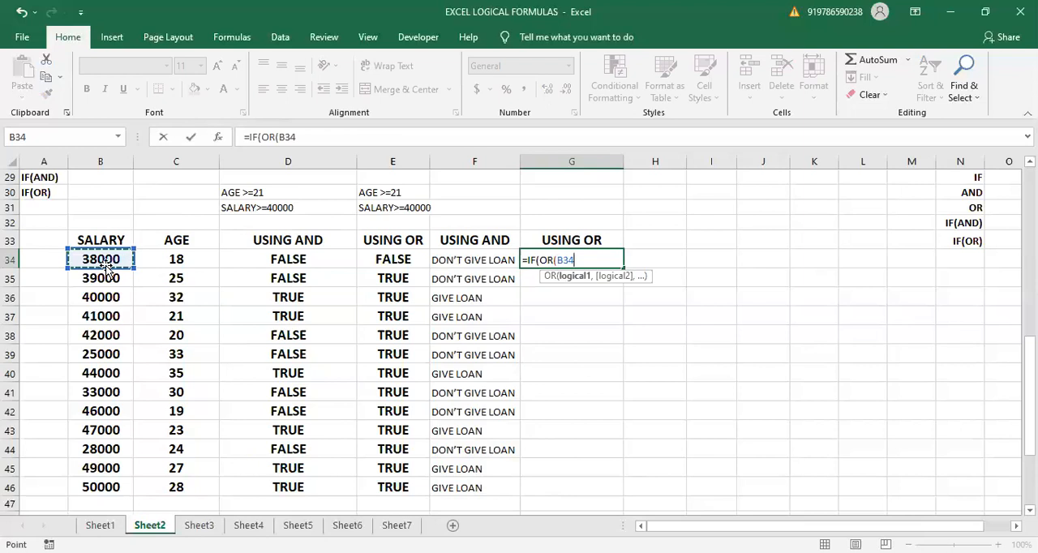
type(">=40000,")
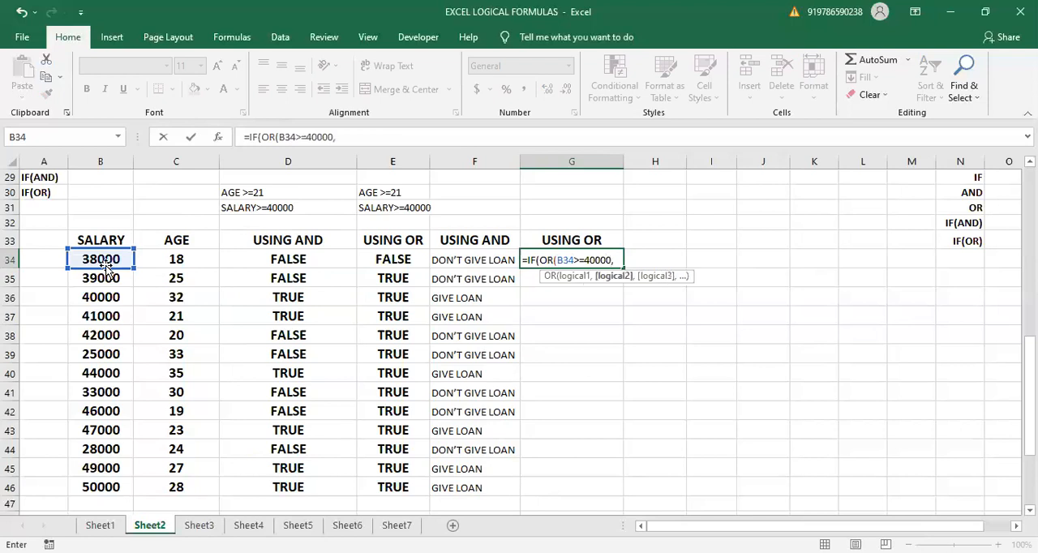
- Add C34>=21 as the second condition of the OR test in G34 and close the OR function
left_click(166, 255)
type(">=21")
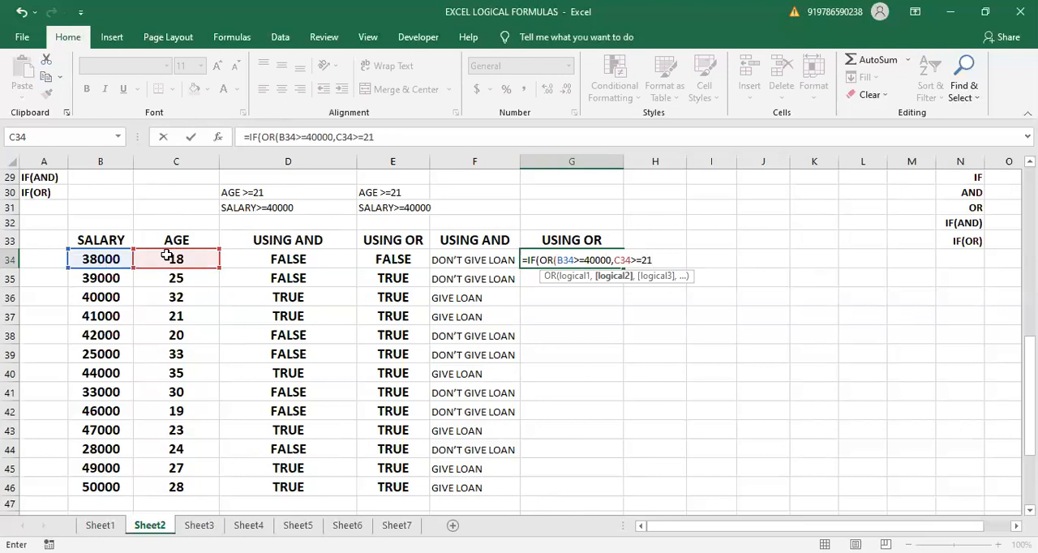
type(")")
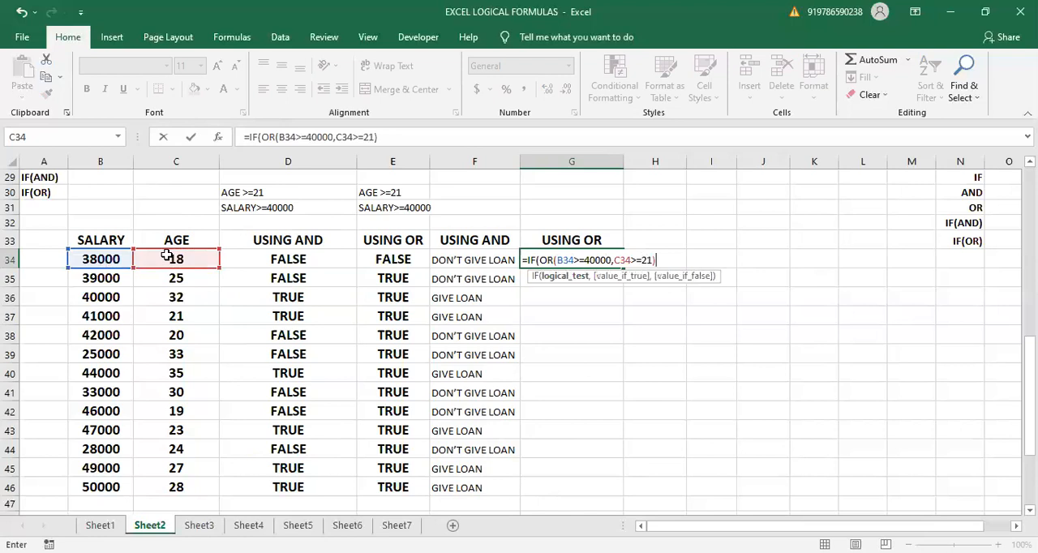
type(",\"")
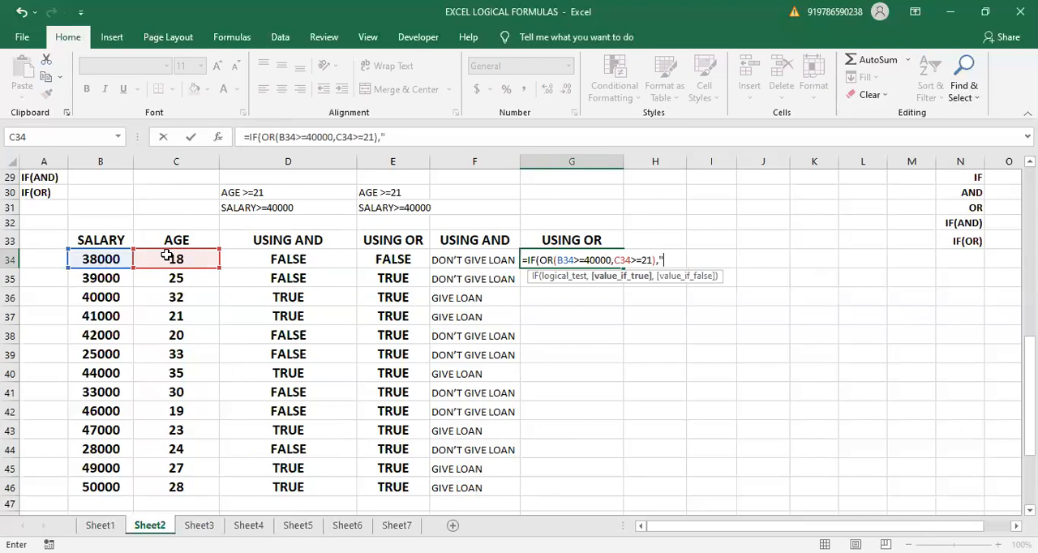
type("GL\",\"DGL")
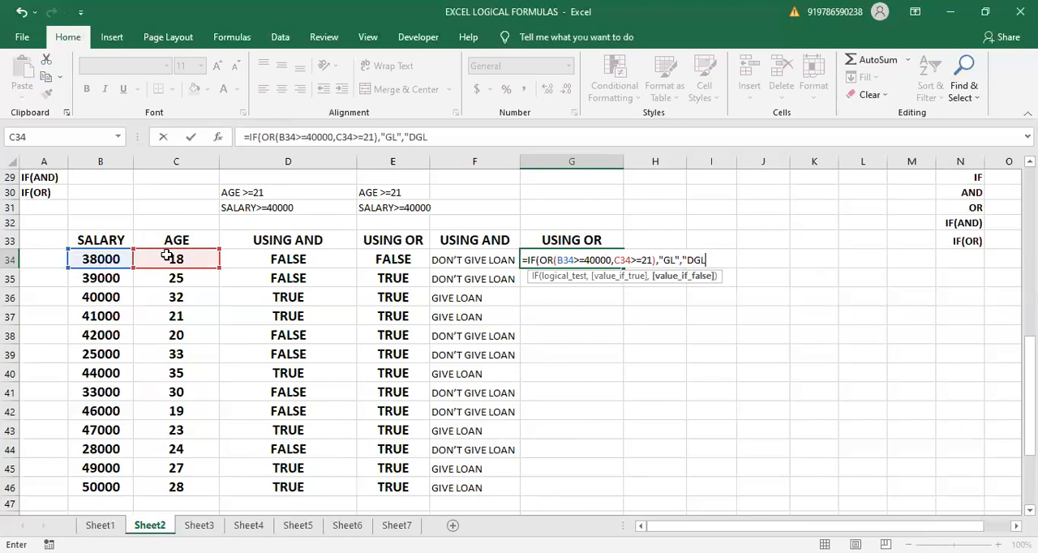
type("\")")
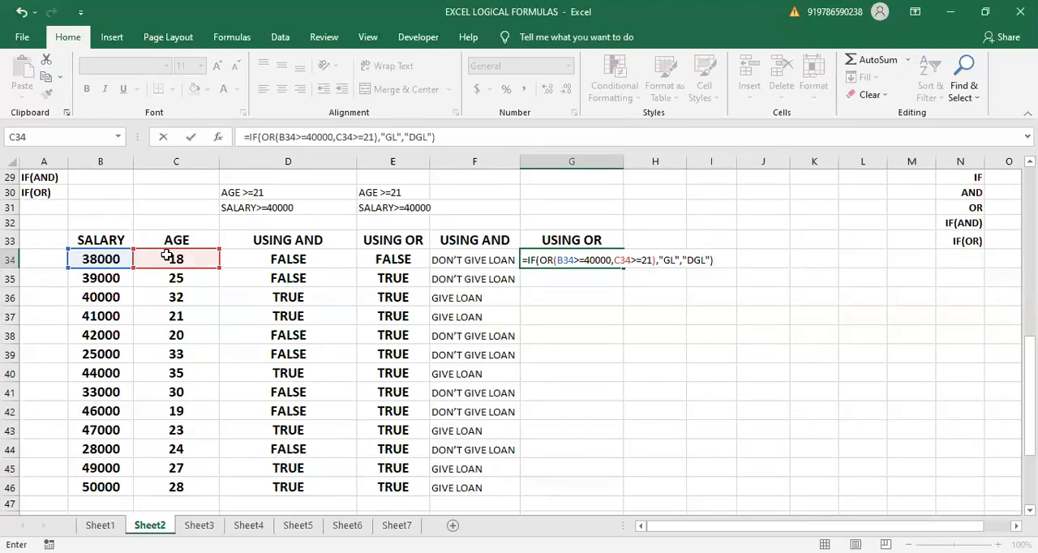
- Complete the IF(OR) formula in G34 with "GL" if true and "DGL" if false
key("Return")
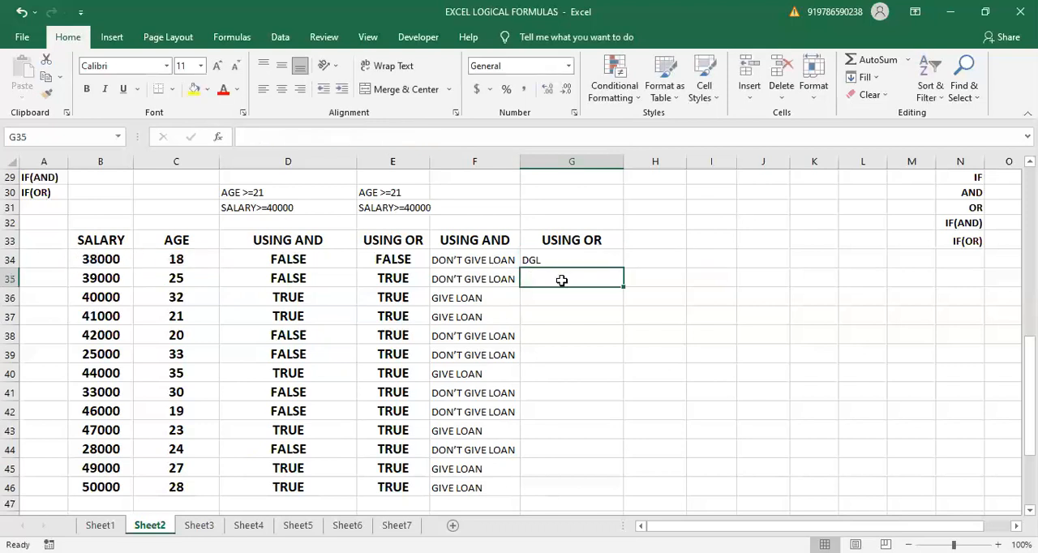
- Fill the IF(OR) formula from G34 down to G46 and compare the loan decisions with the OR results in E34:E46
left_click(406, 256)
left_click(544, 257)
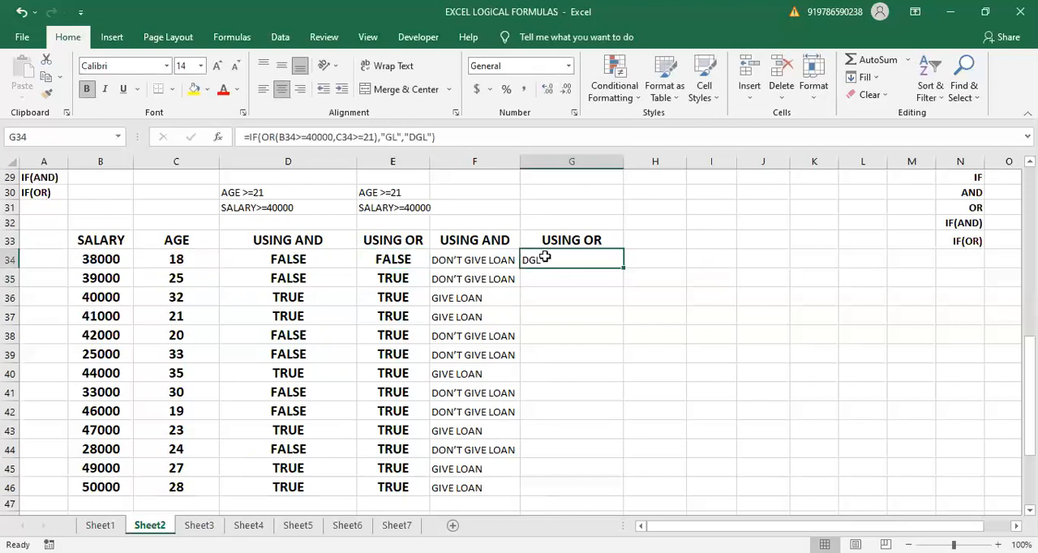
left_click_drag(623, 269, 598, 491)
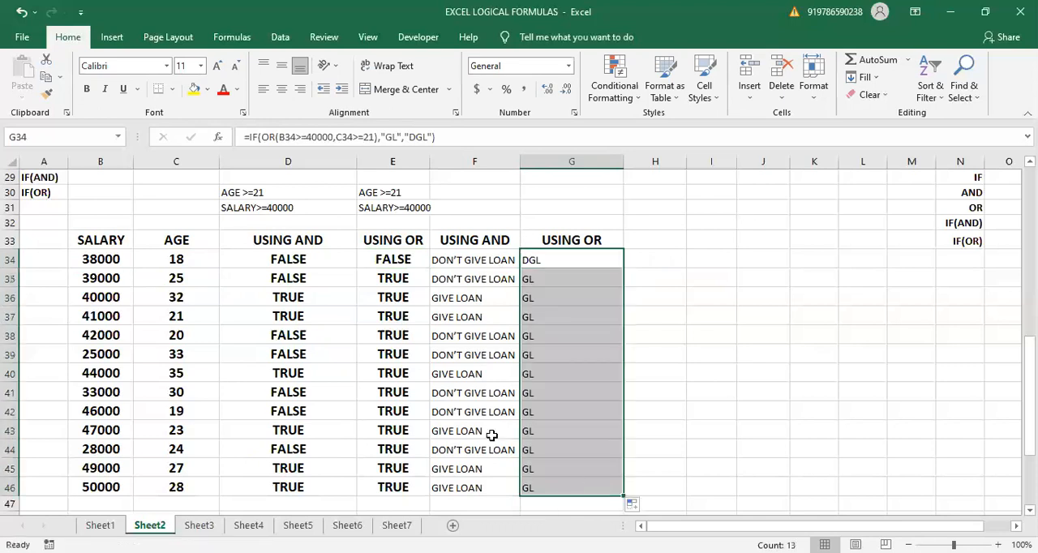
left_click_drag(389, 260, 407, 455)
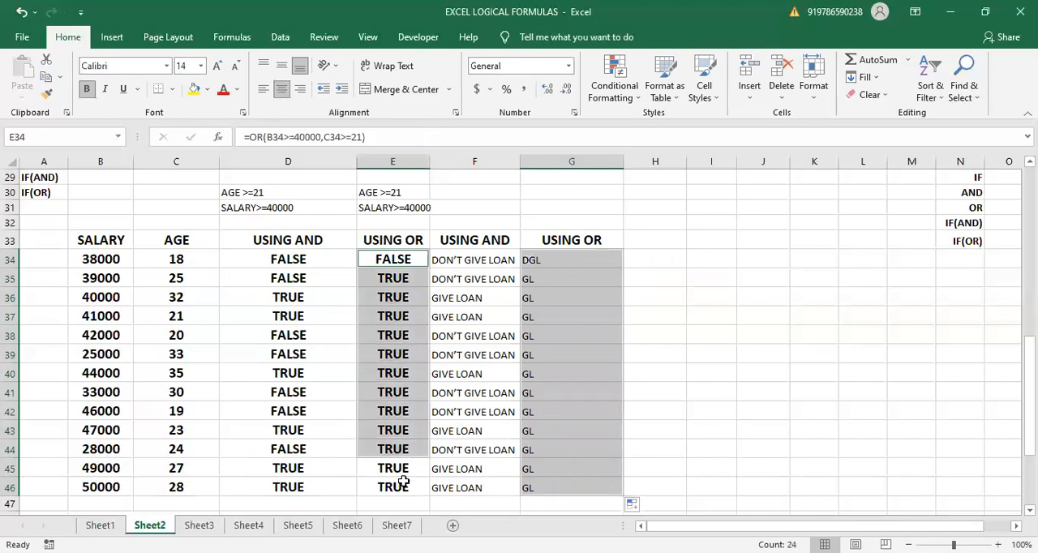
key("ctrl+shift+Down")
key("ctrl+shift+Down")
key("ctrl+shift+Up")
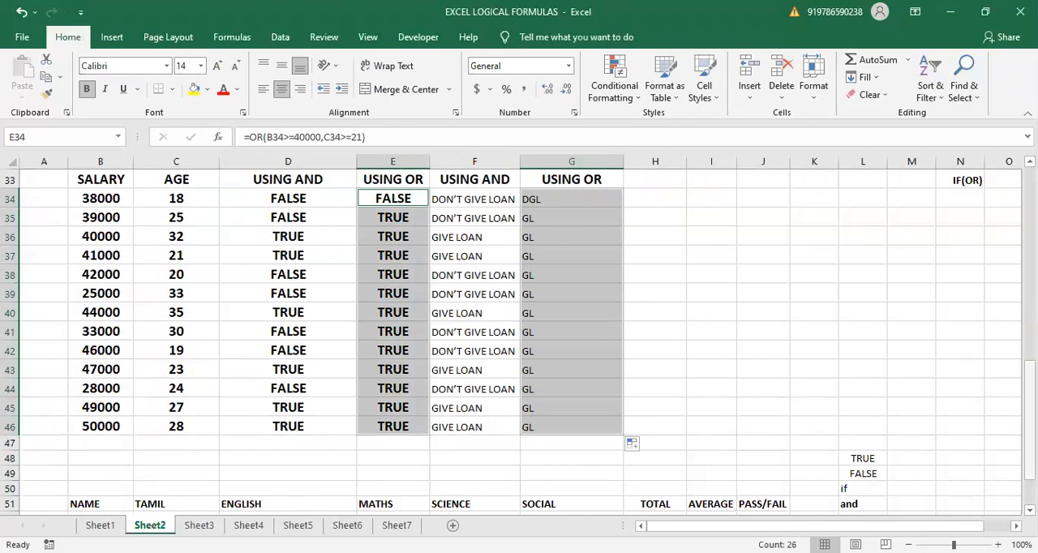
left_click_drag(1030, 420, 1030, 395)
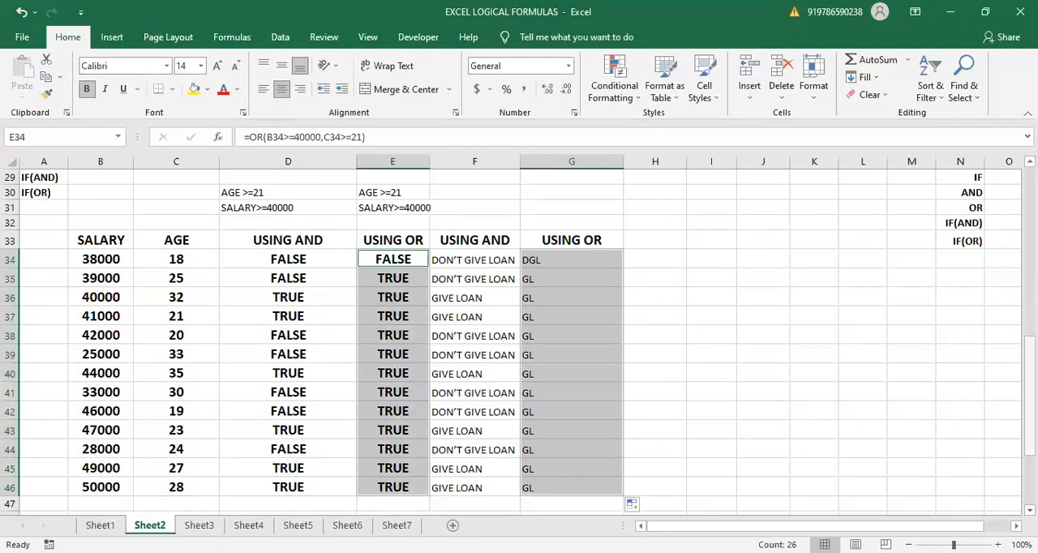
- Look over the student marks table that starts at B51 below the salary and age table
scroll(519, 341, "down", 3)
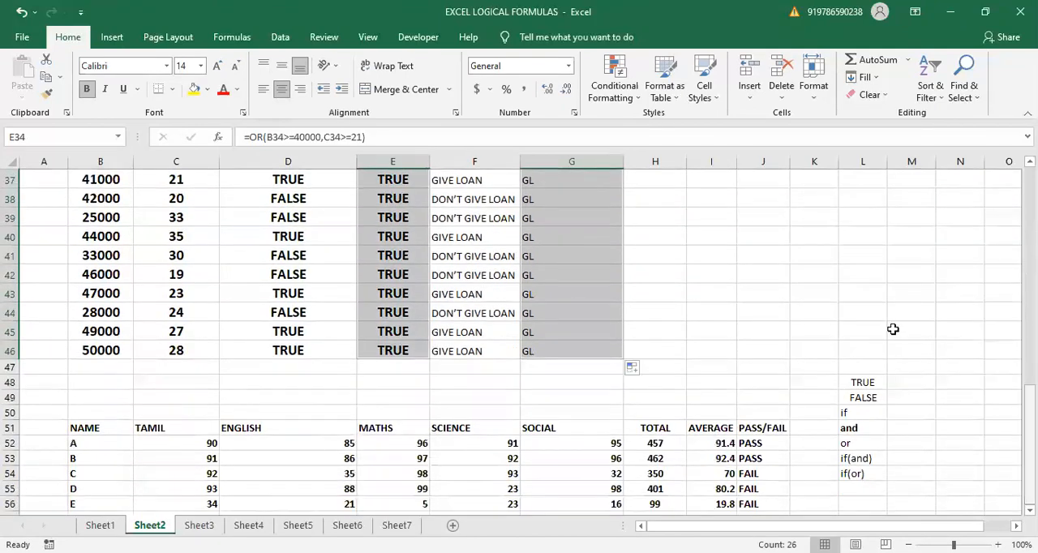
left_click(855, 326)
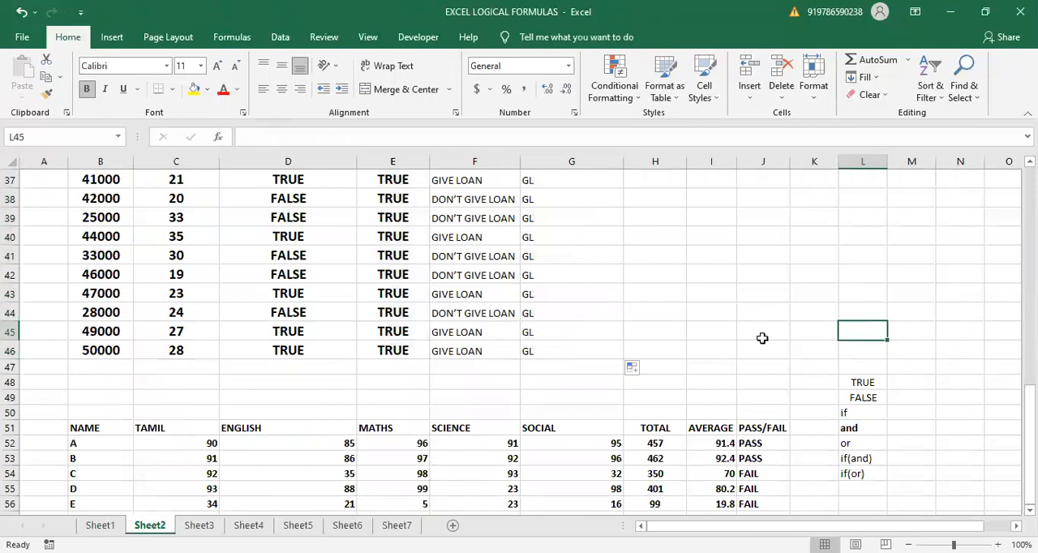
left_click(96, 427)
left_click(227, 484, "shift")
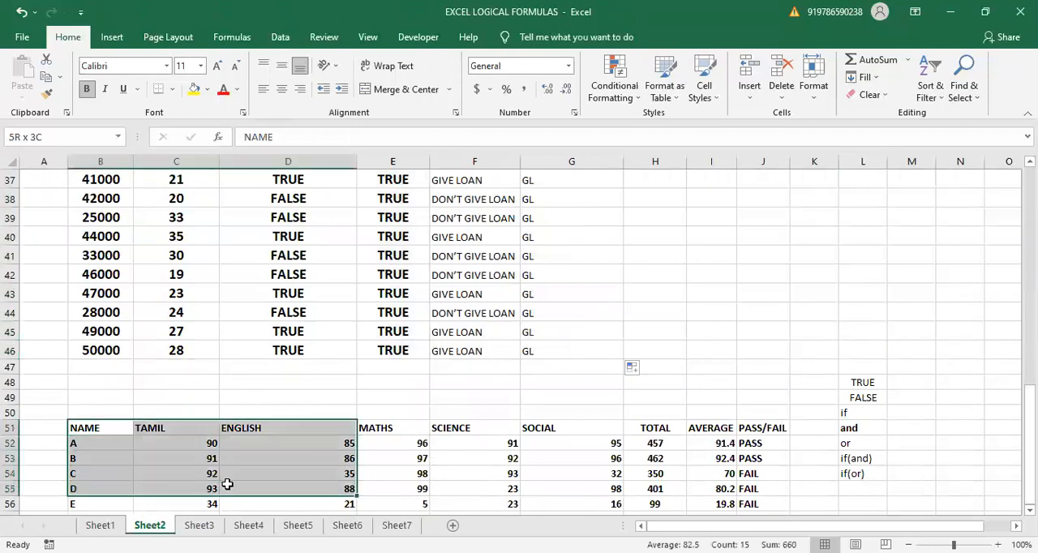
left_click_drag(228, 484, 277, 485)
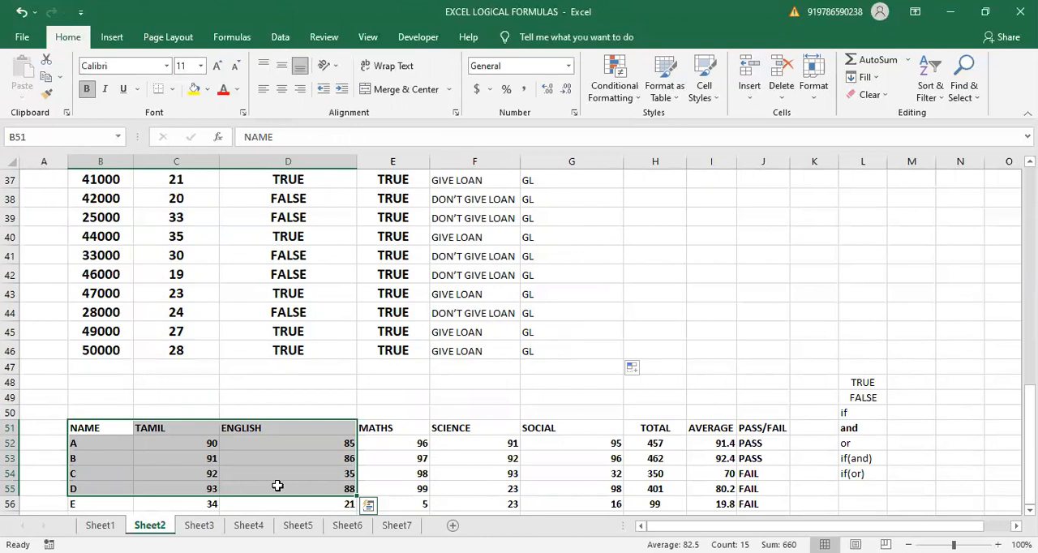
left_click(528, 473)
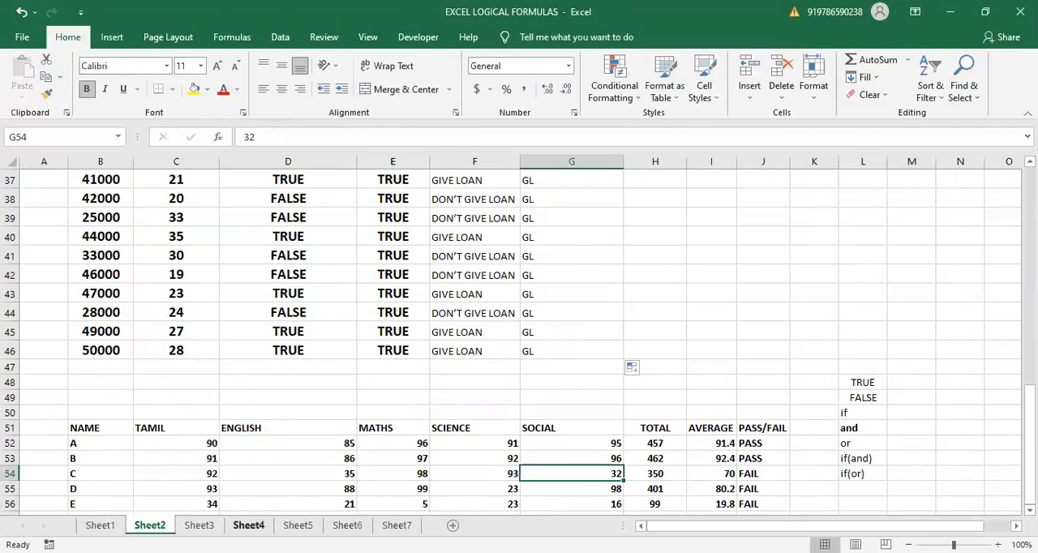
- On Sheet5, clear the existing TOTAL, AVERAGE and PASS/FAIL entries in H4:J13
left_click(297, 526)
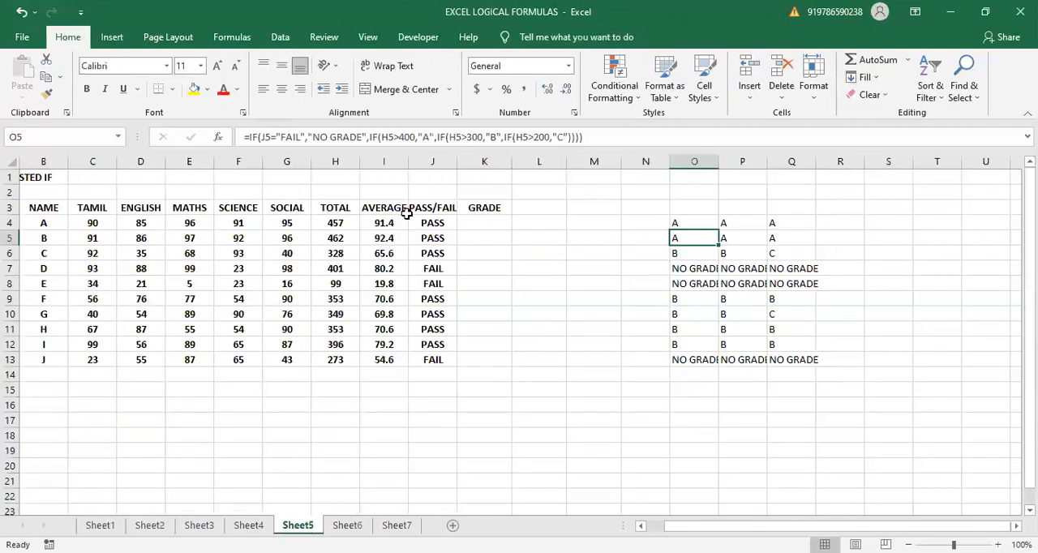
left_click_drag(335, 223, 456, 367)
key("Delete")
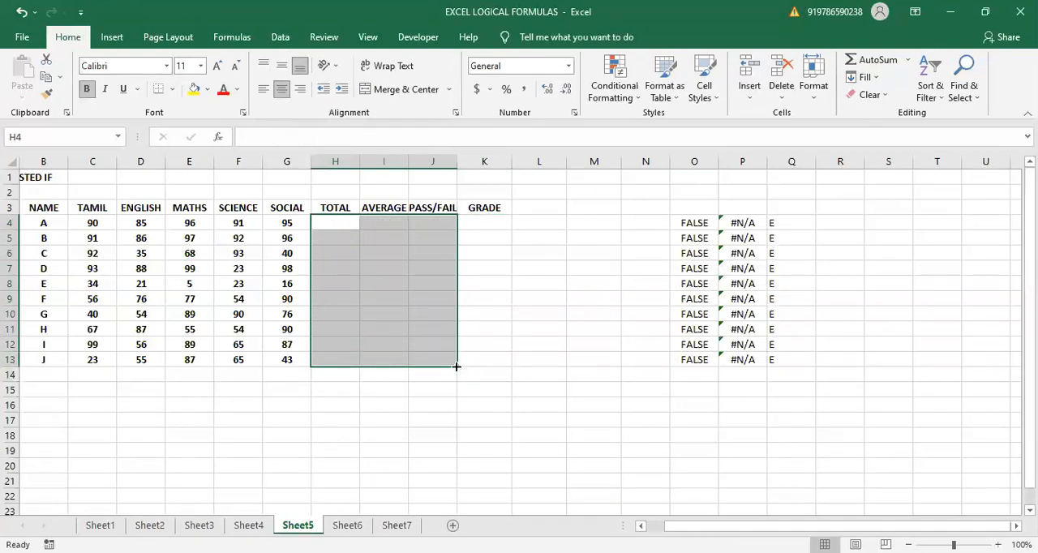
left_click(365, 448)
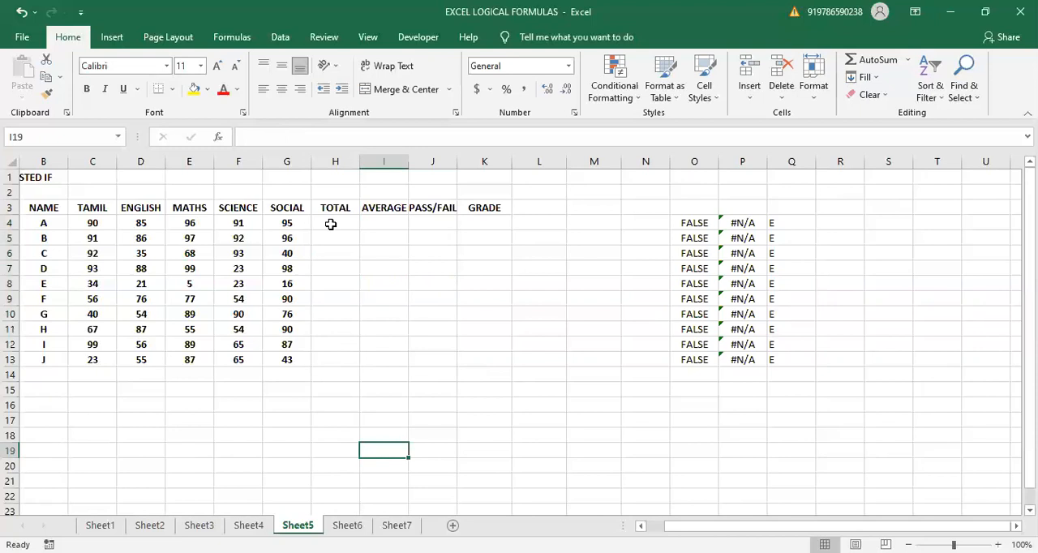
double_click(331, 223)
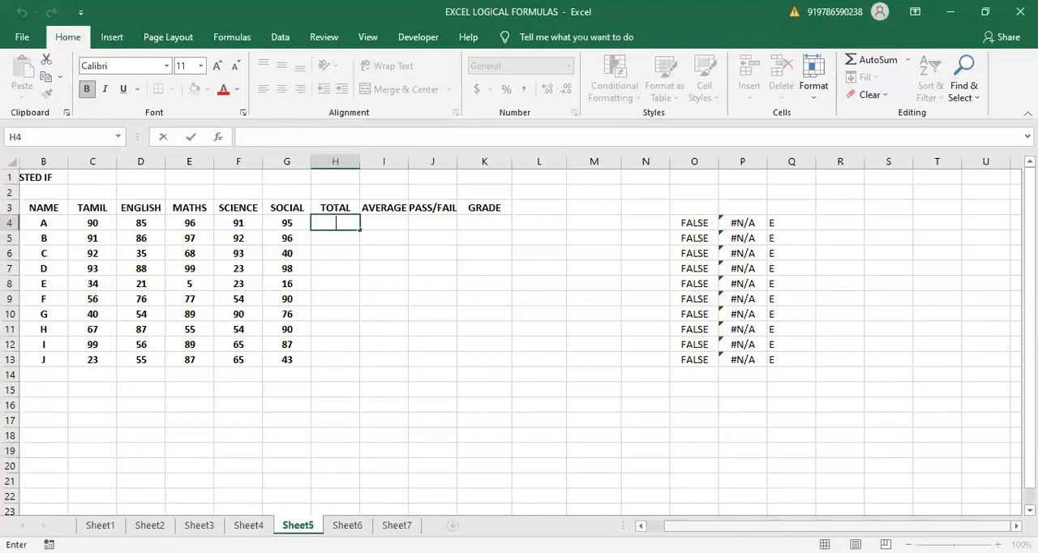
left_click(640, 526)
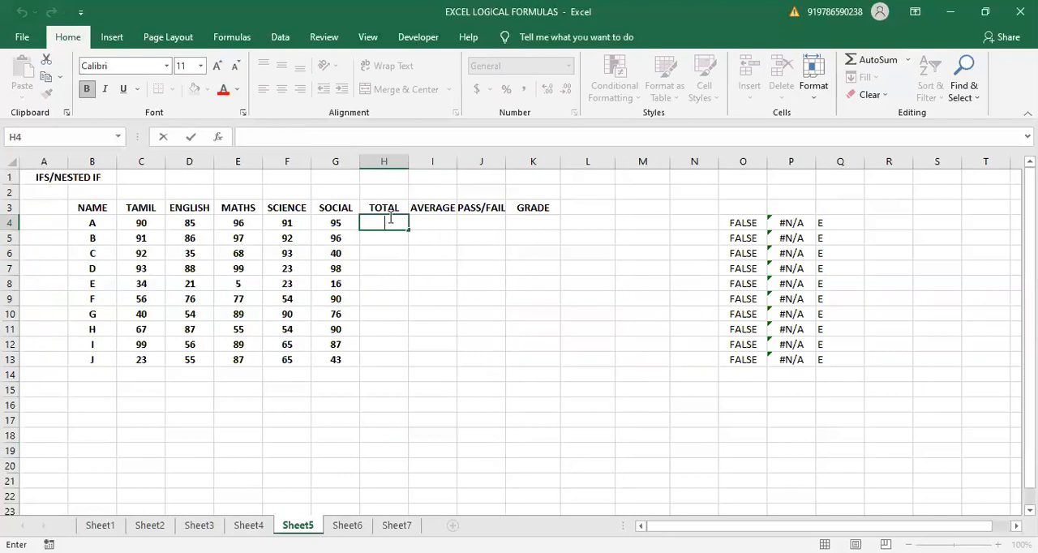
type("=SUM")
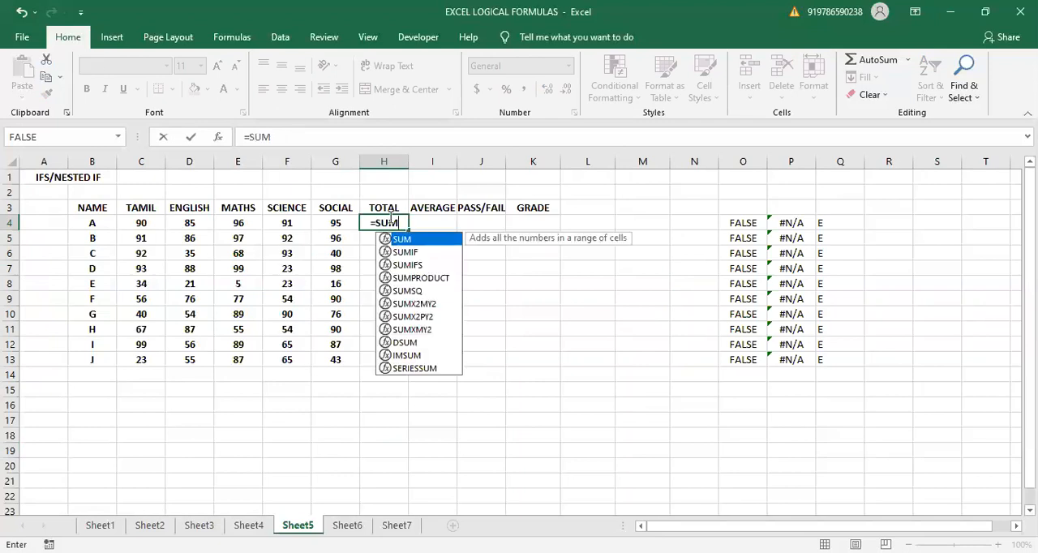
key("shift+Left")
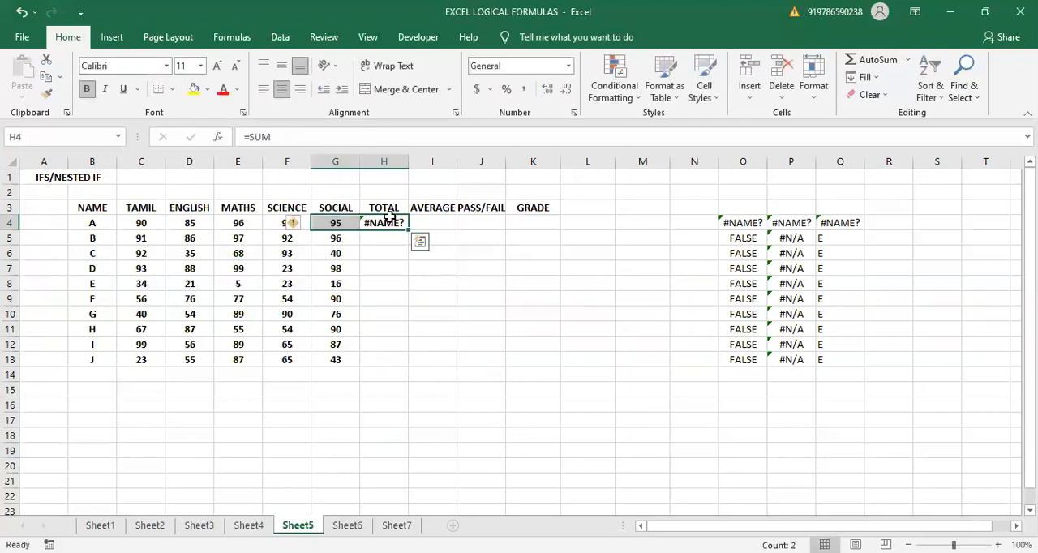
key("ctrl+z")
- Total the subject marks in H4 with =SUM(C4:G4) and fill the formula down to H13
type("=")
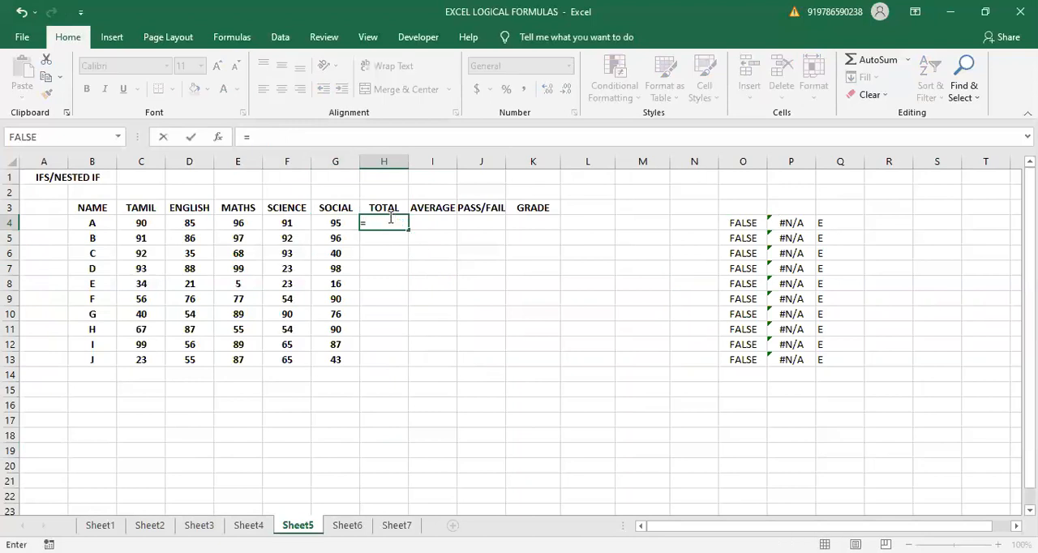
type("SUM")
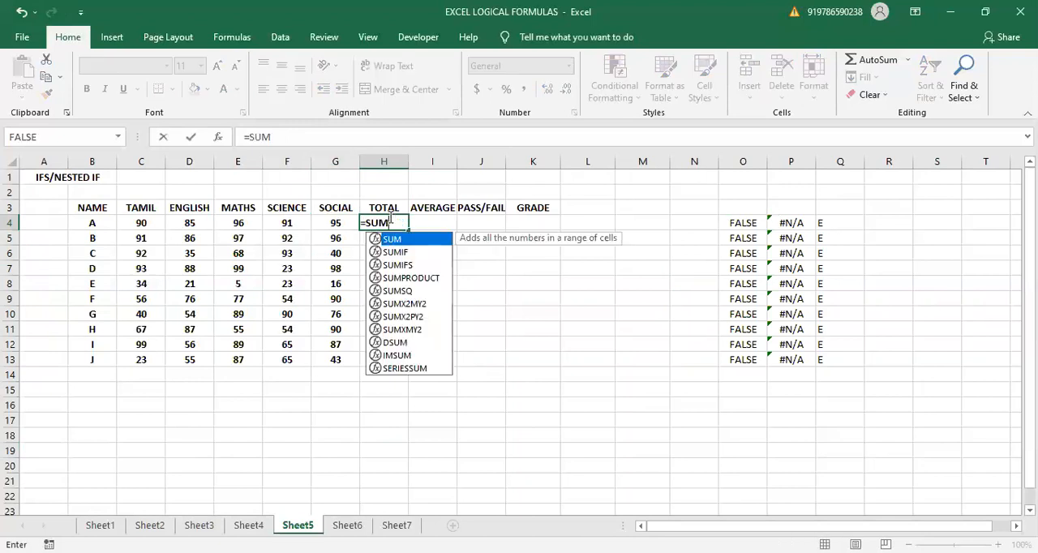
type("(")
left_click(140, 224)
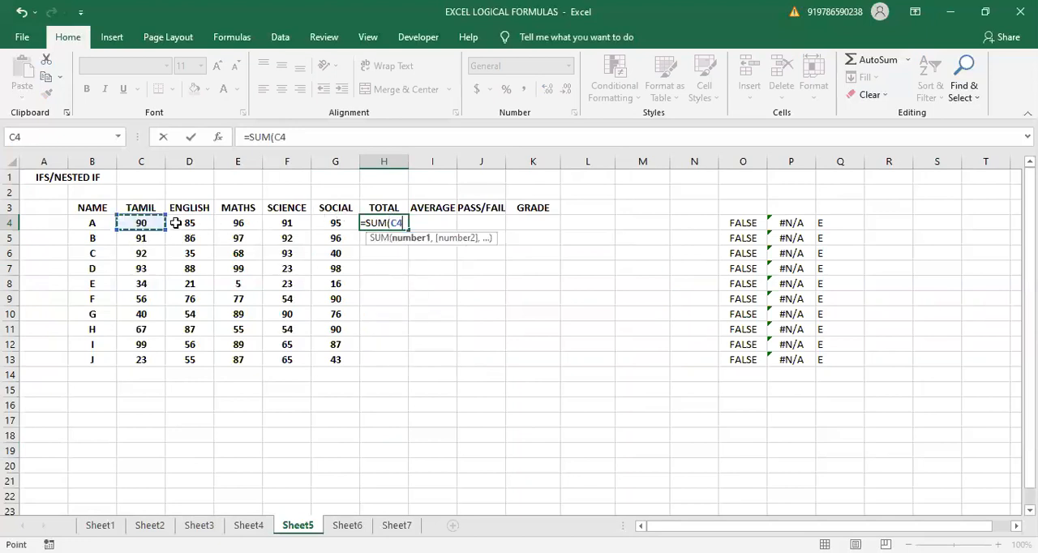
left_click(332, 223, "shift")
type(")")
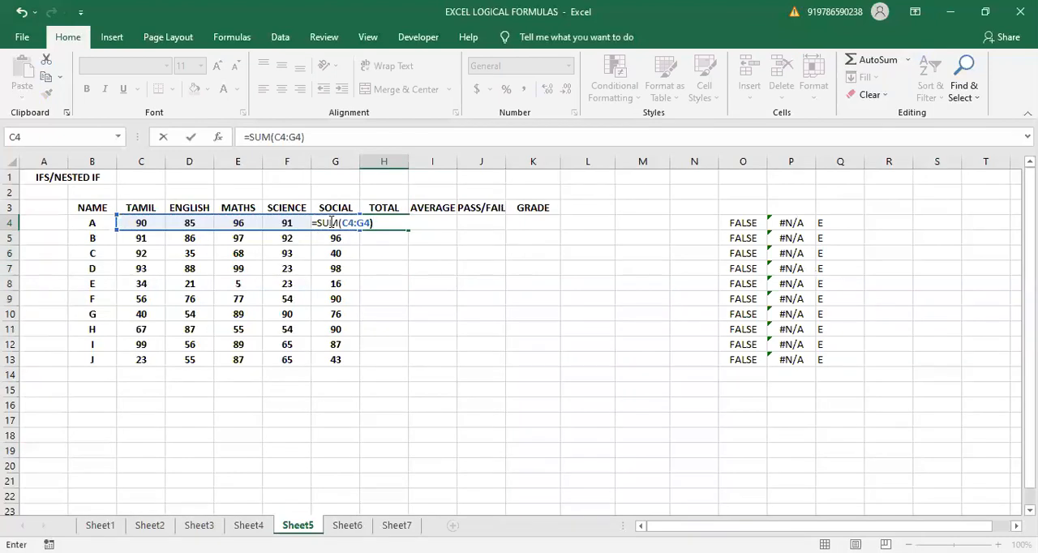
key("Return")
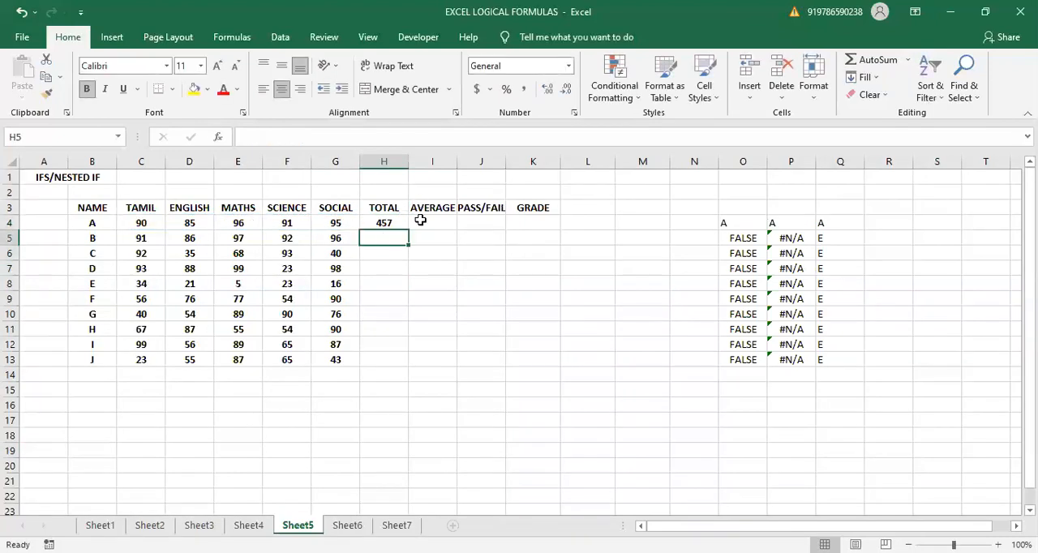
left_click(385, 221)
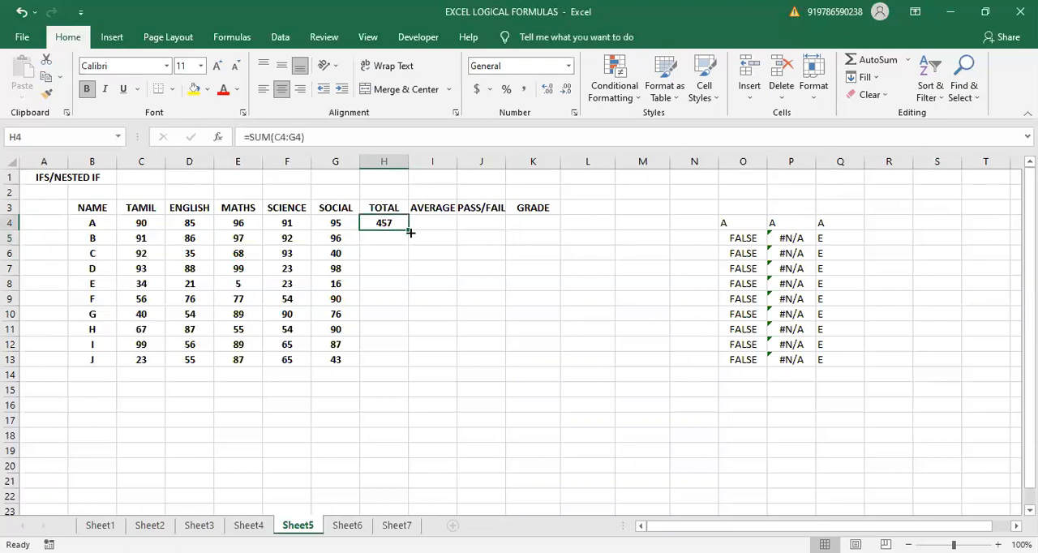
left_click_drag(408, 230, 388, 364)
left_click(434, 219)
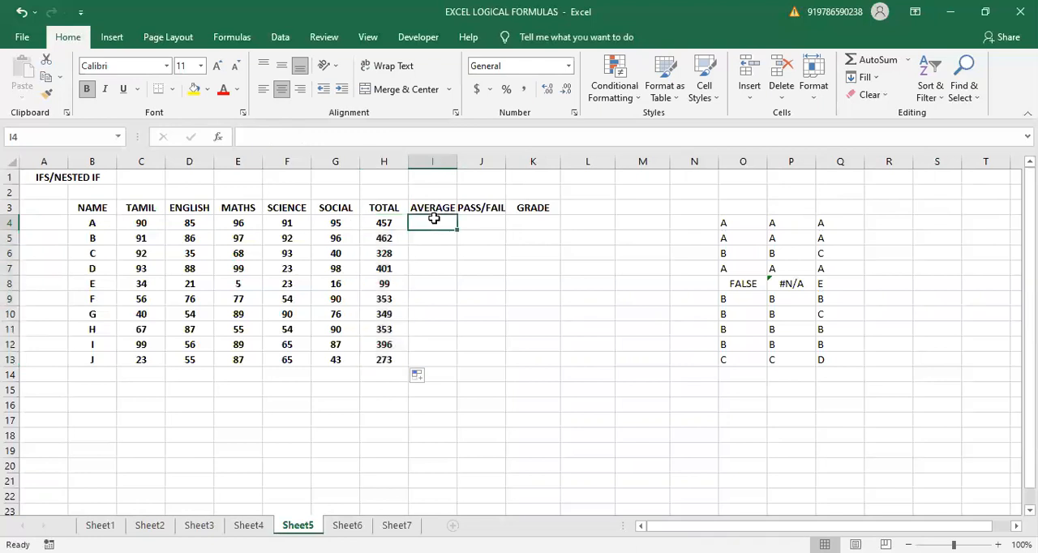
type("=")
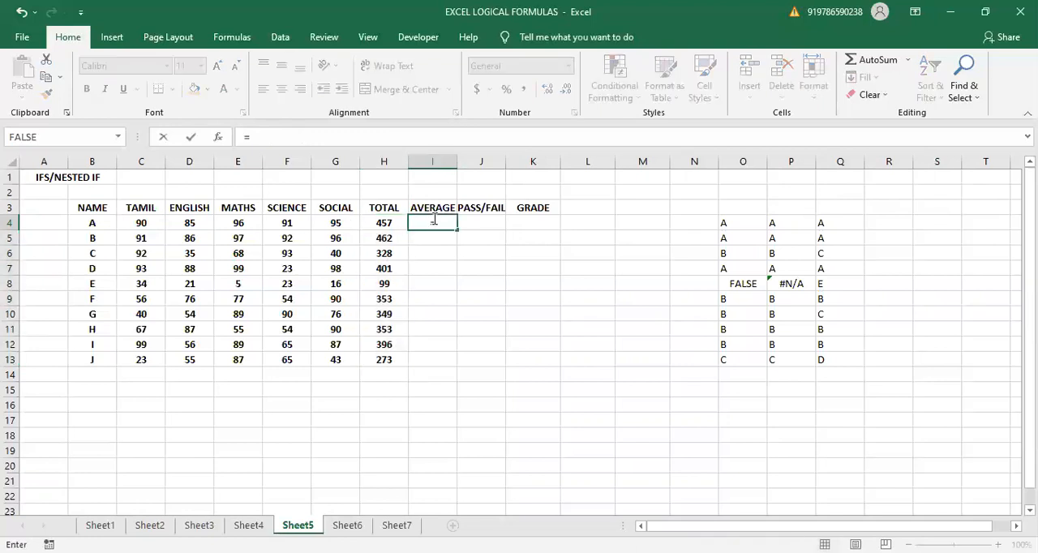
type("AVERAGE(")
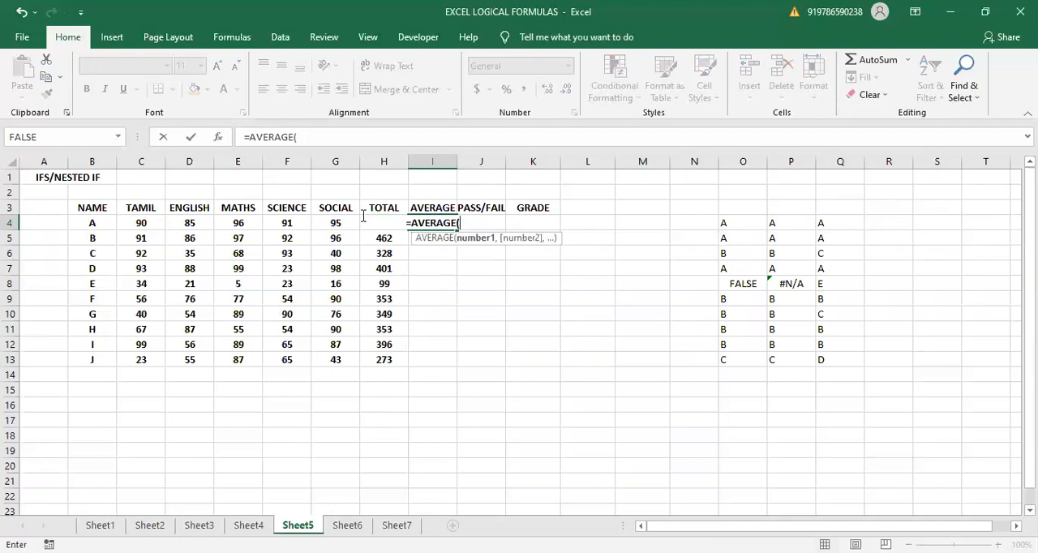
left_click(421, 223)
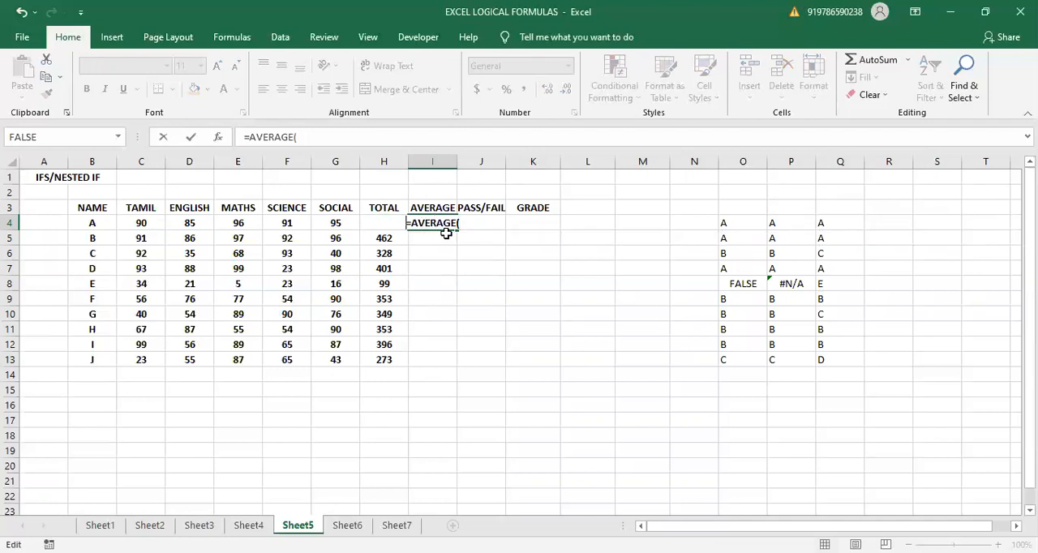
key("ctrl+z")
type("Z")
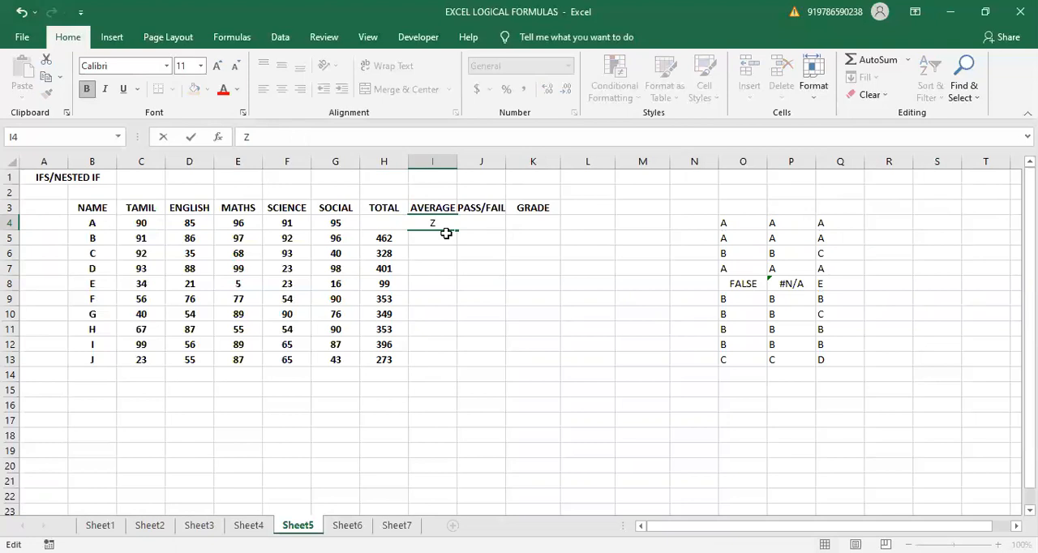
left_click(461, 264)
left_click(423, 225)
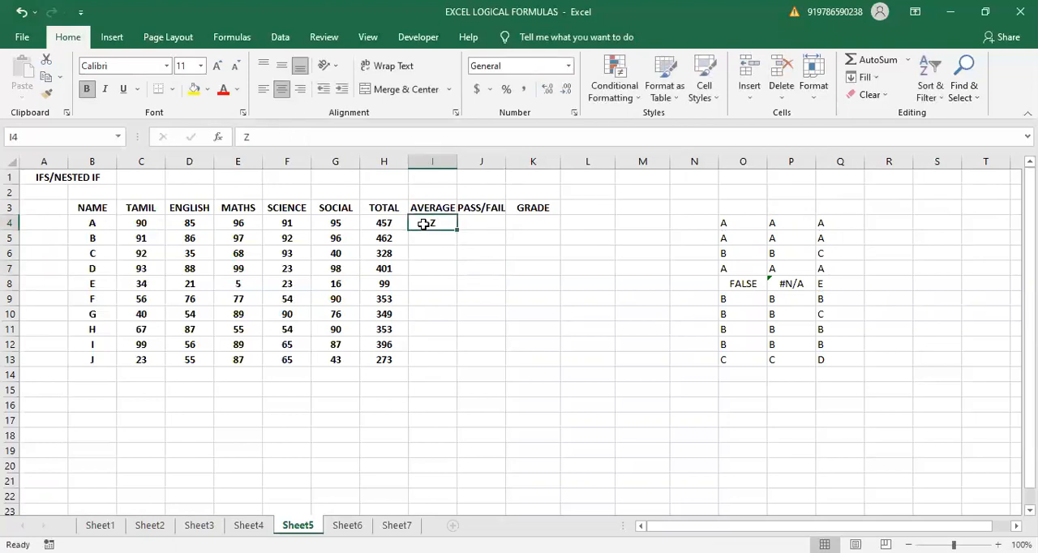
key("BackSpace")
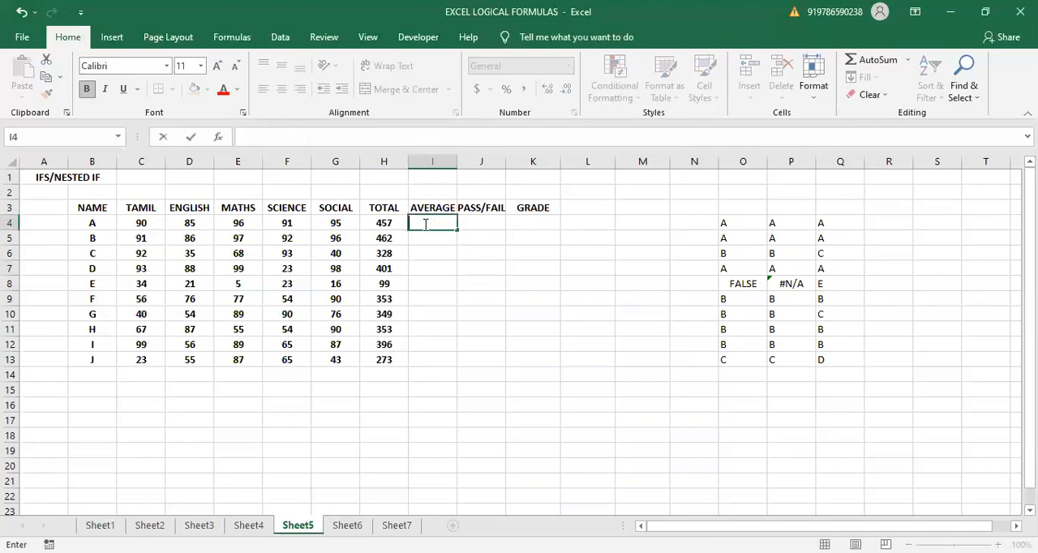
type("=")
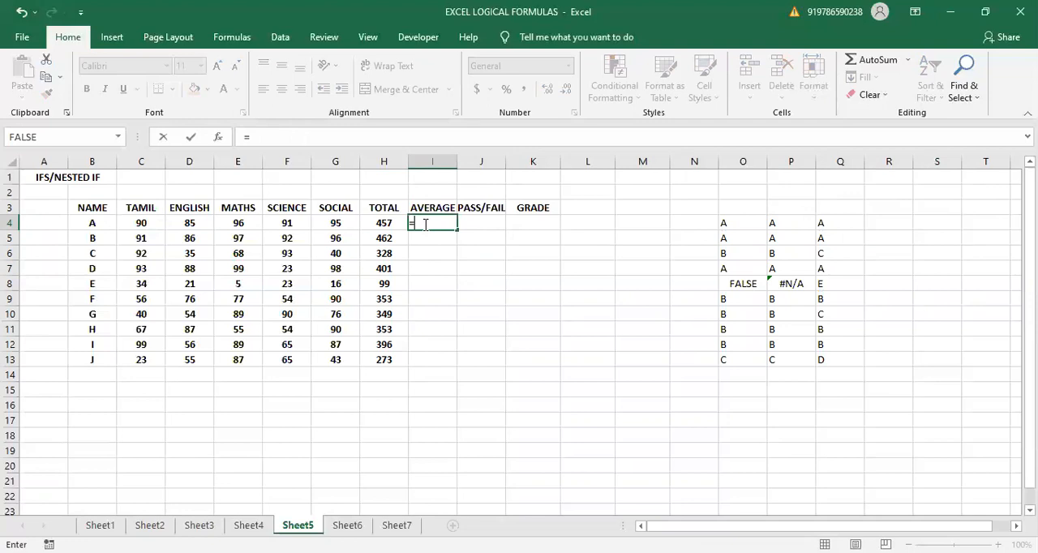
type("AVERAGE")
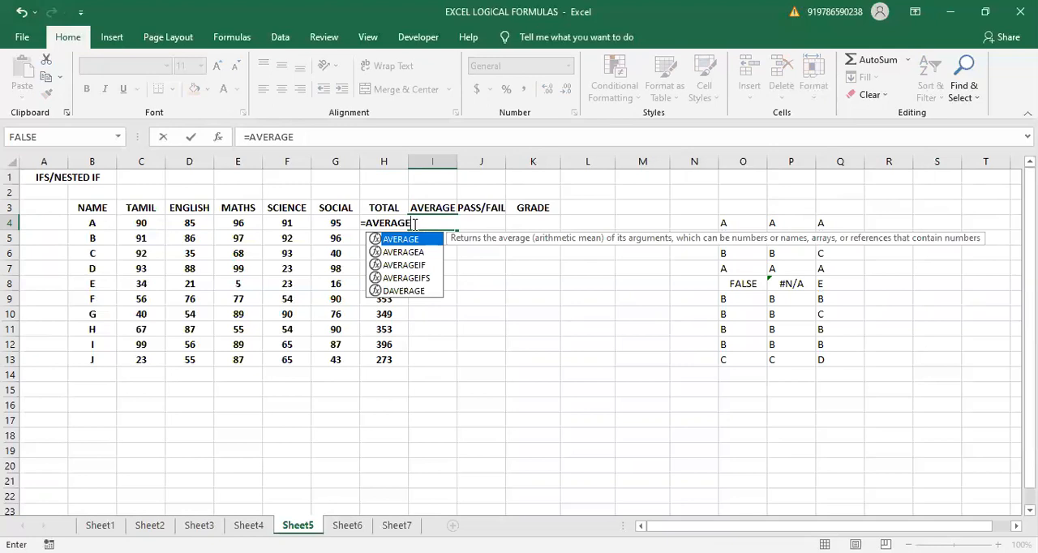
type("(")
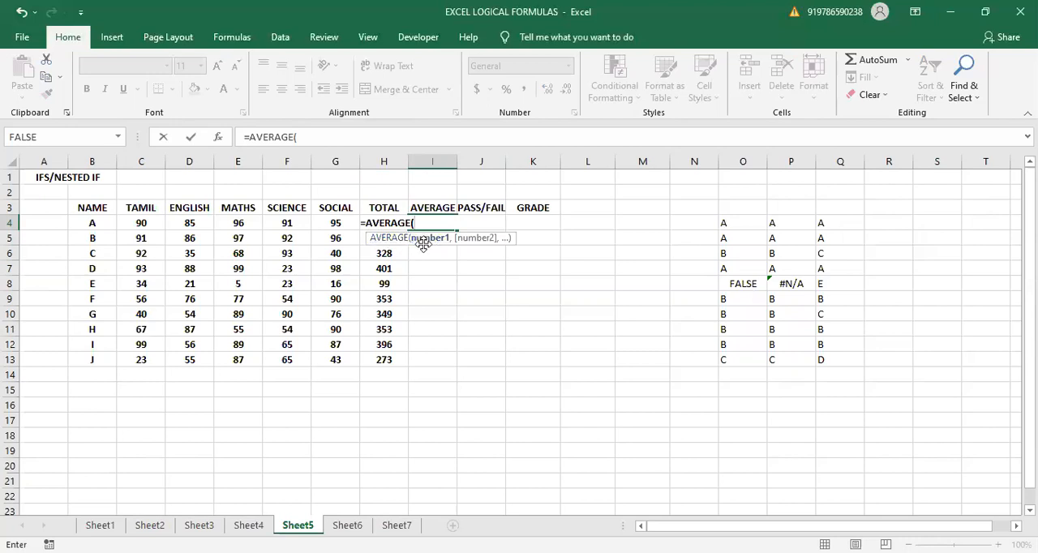
left_click_drag(422, 244, 536, 306)
left_click(380, 233)
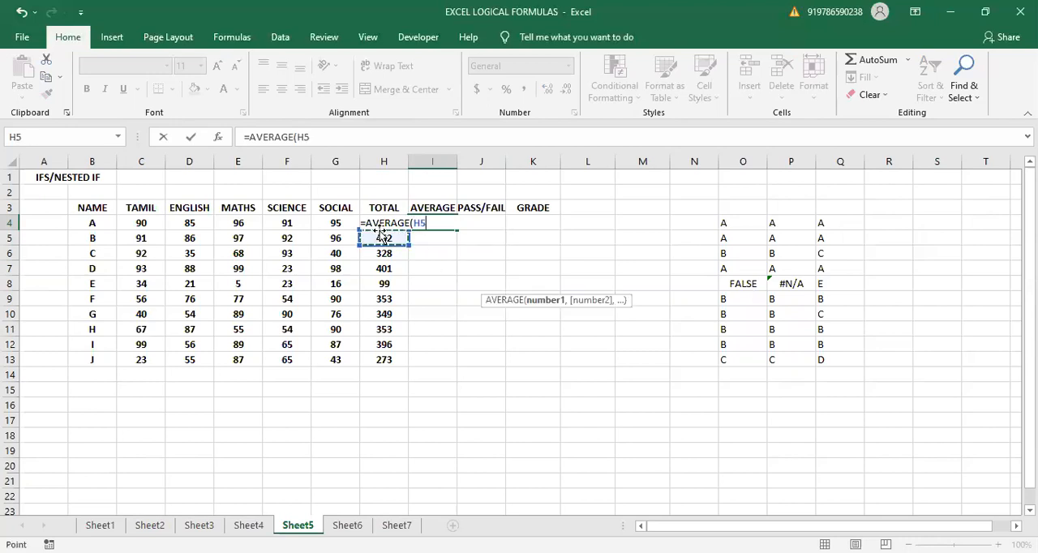
left_click_drag(381, 228, 381, 229)
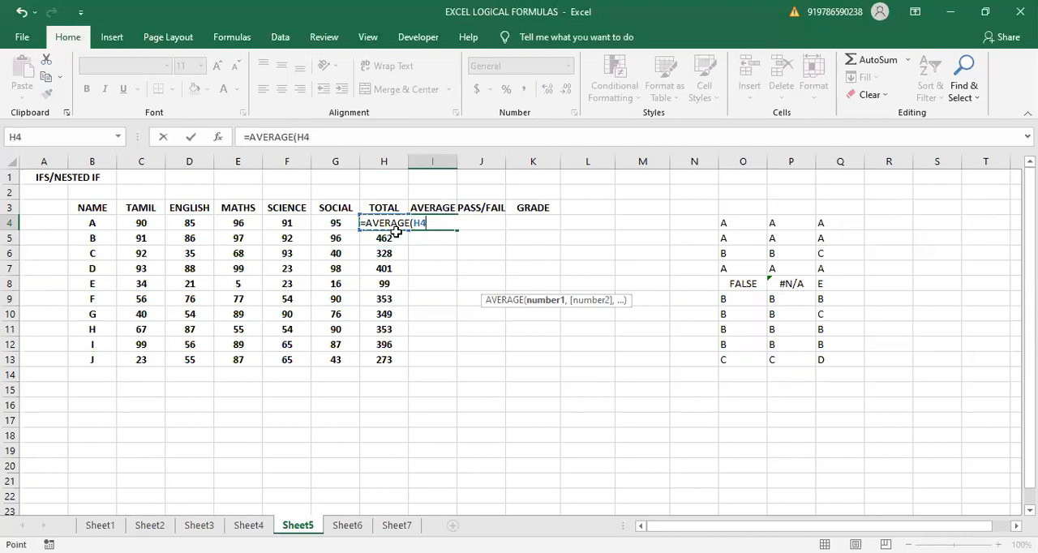
left_click(432, 250)
left_click(429, 221)
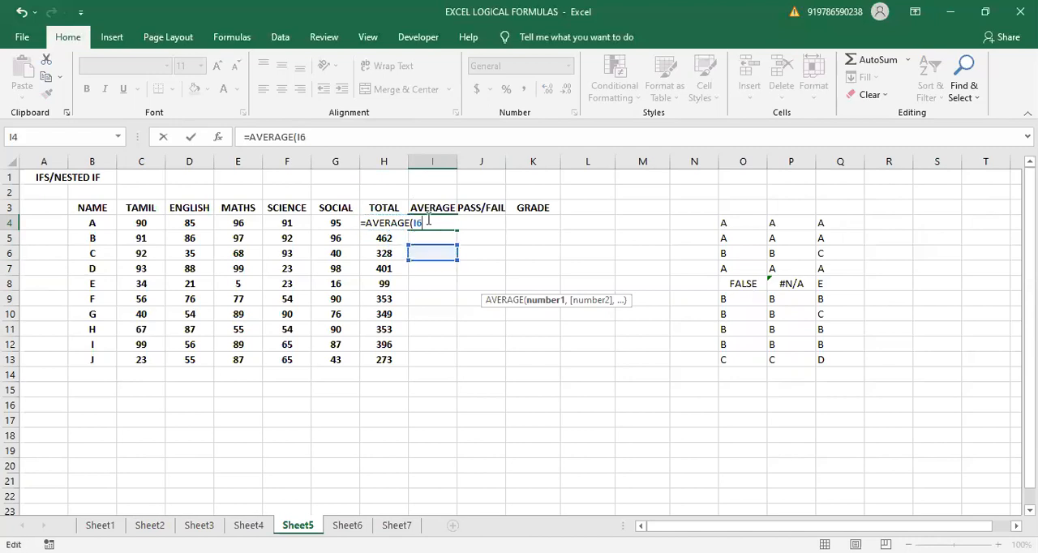
key("BackSpace")
key("BackSpace")
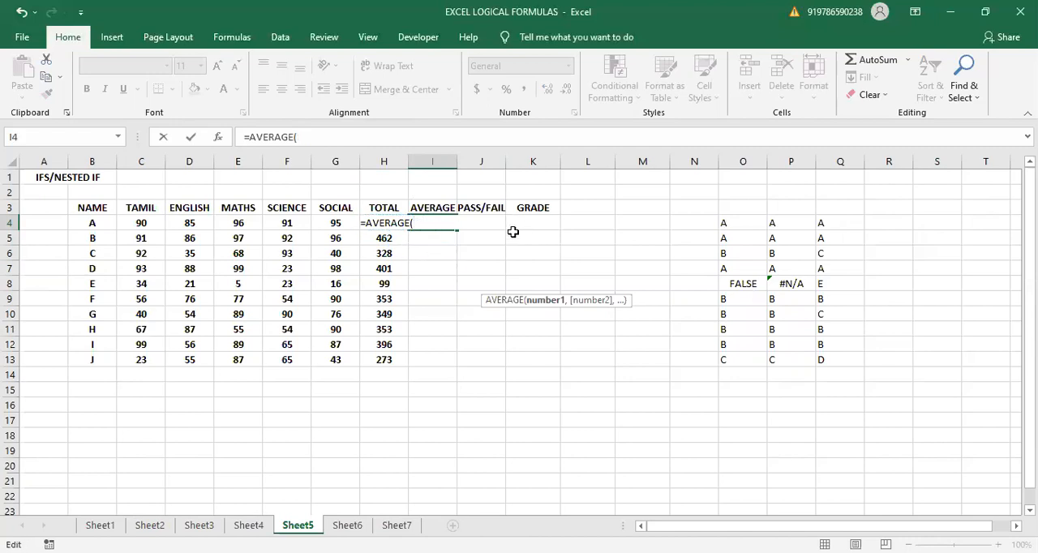
left_click(444, 206)
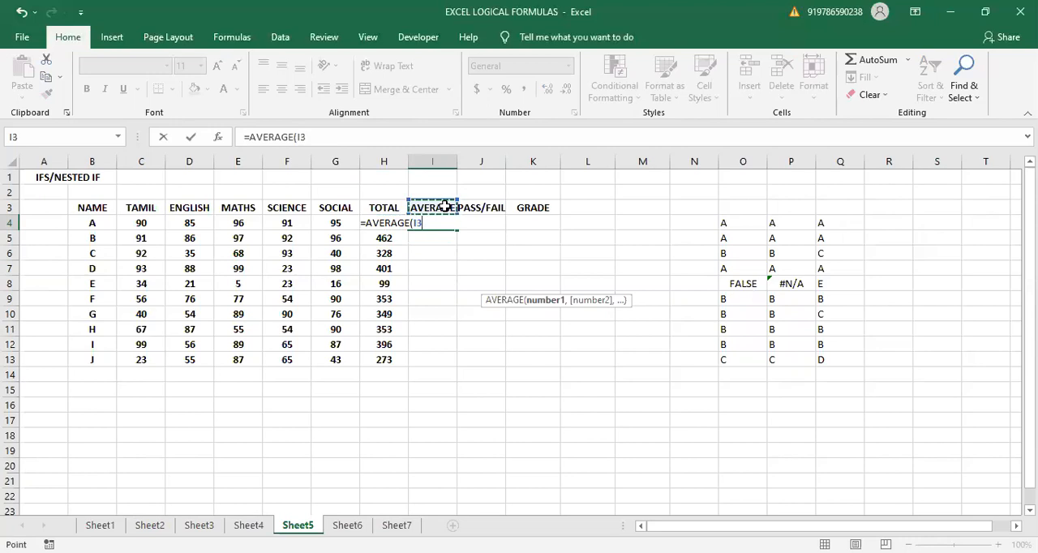
key("Escape")
left_click(445, 269)
- Move the AVERAGE, PASS/FAIL and GRADE headers from I3:K3 to J3:L3, leaving column I empty
left_click(429, 204)
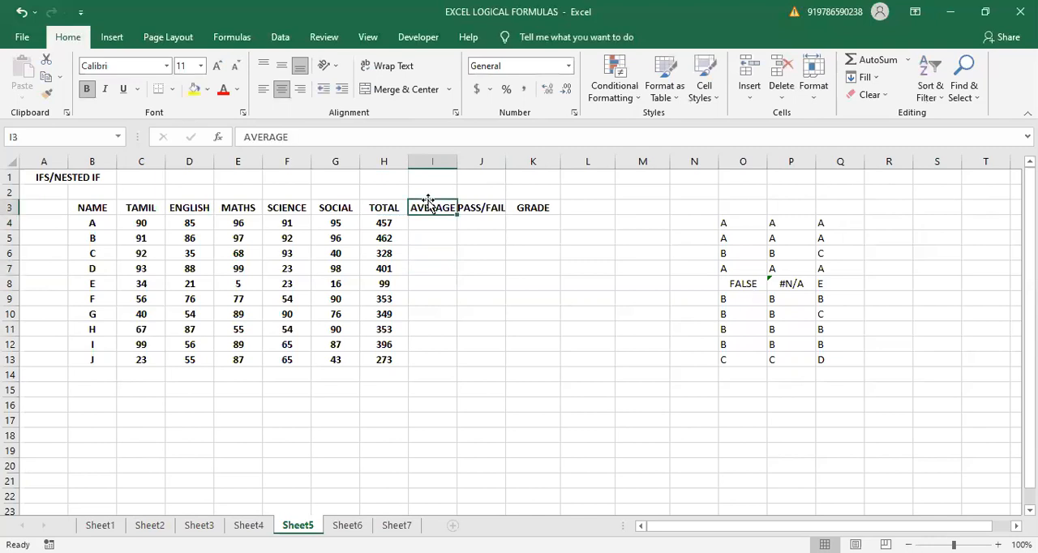
key("shift+Right")
key("shift+Right")
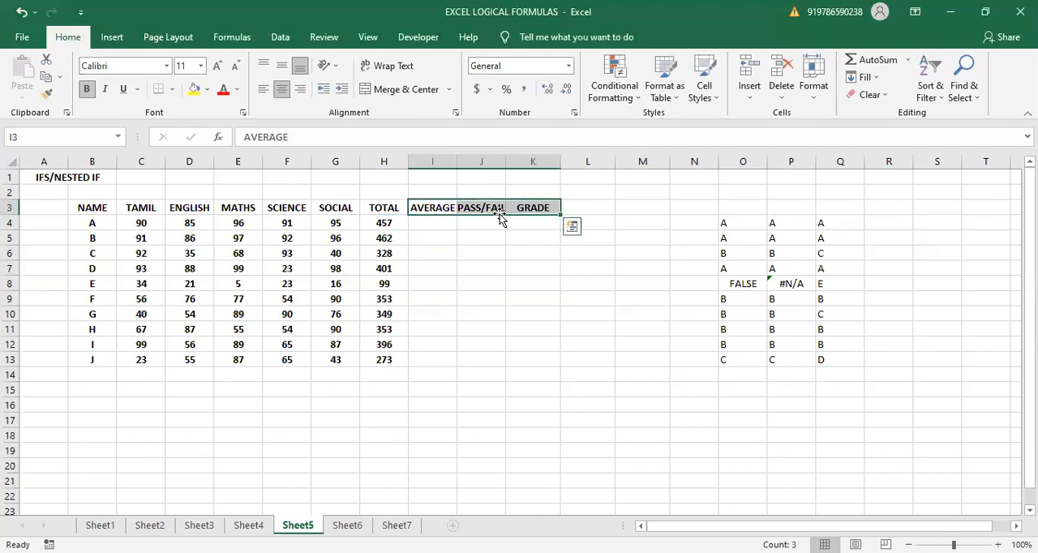
left_click_drag(503, 217, 552, 218)
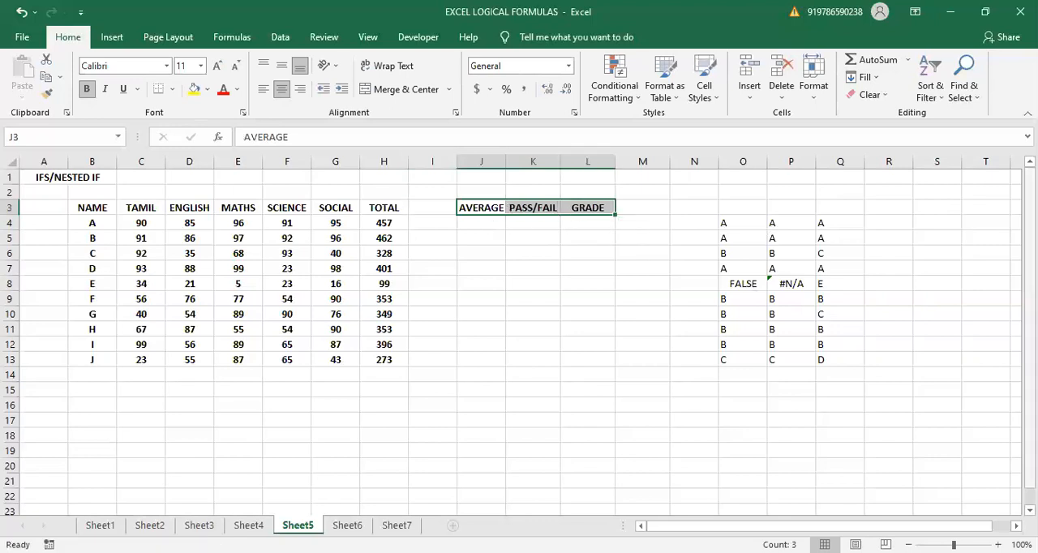
- Calculate student A's average of the five subject marks in J4 with =AVERAGE(C4:G4)
left_click(479, 224)
type("=")
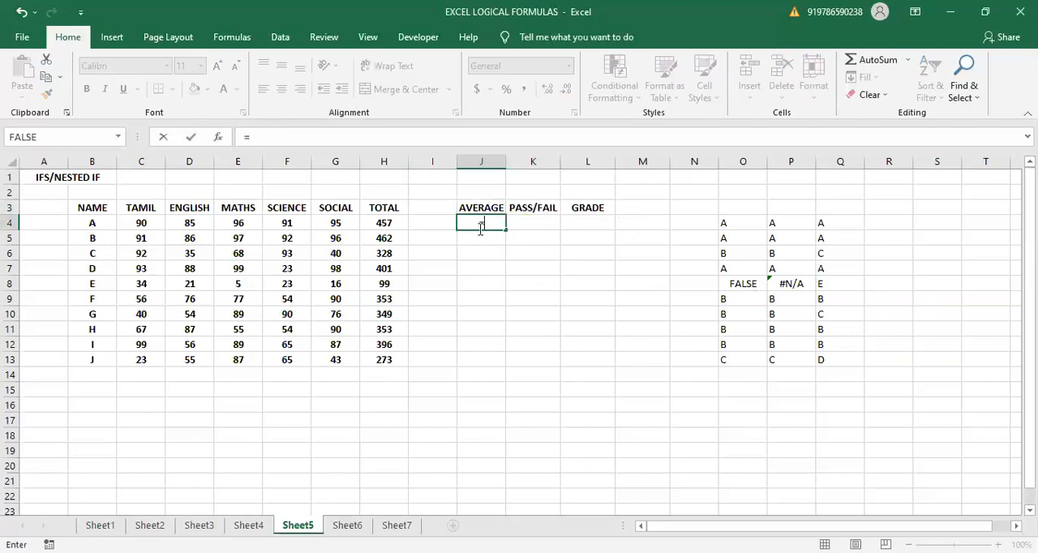
type("AVERA")
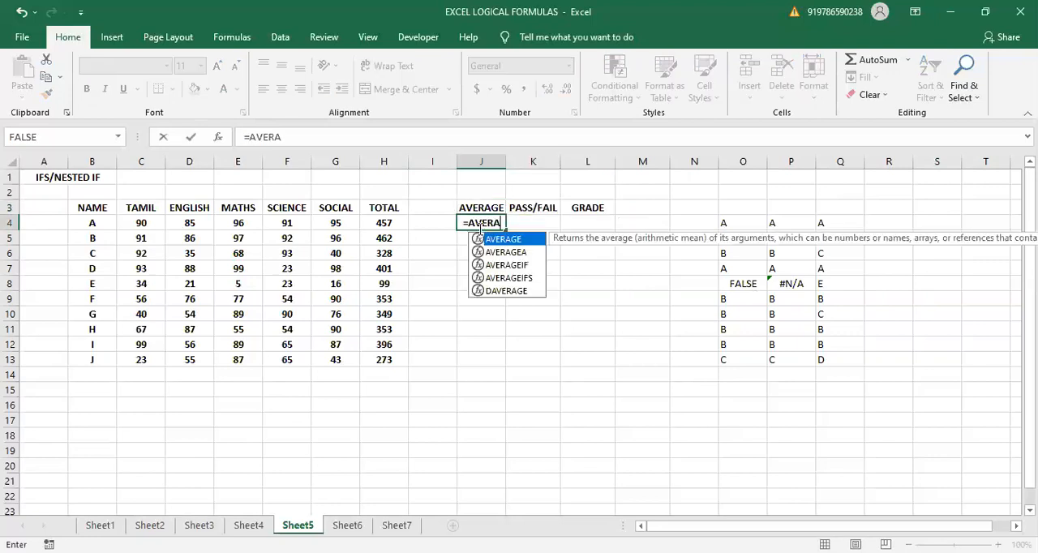
type("GE")
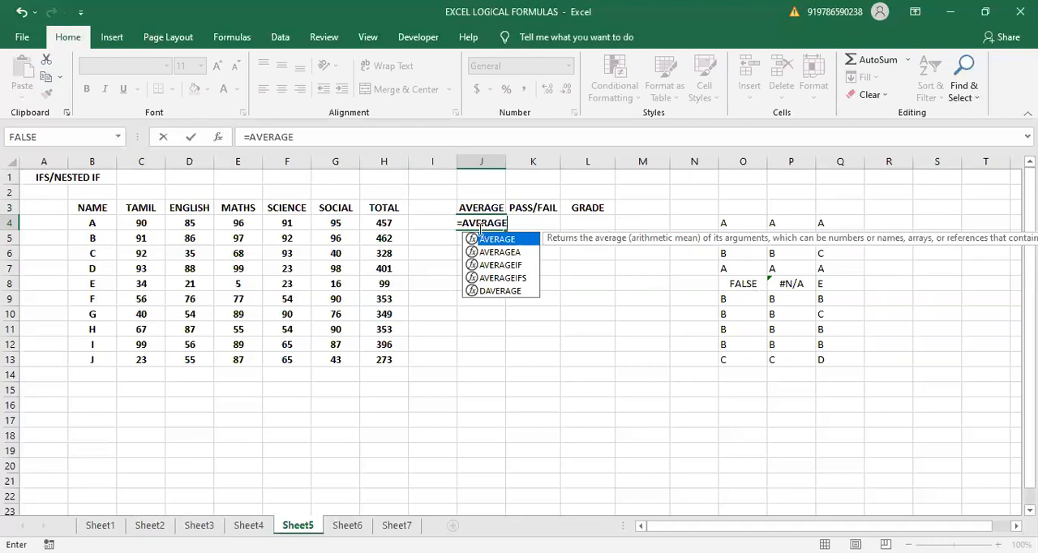
type("(")
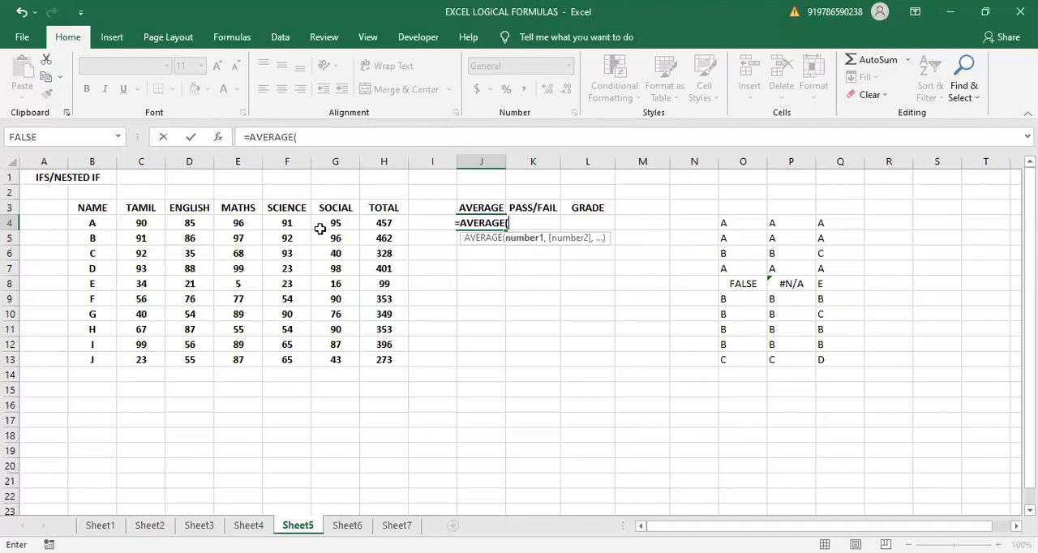
left_click(134, 225)
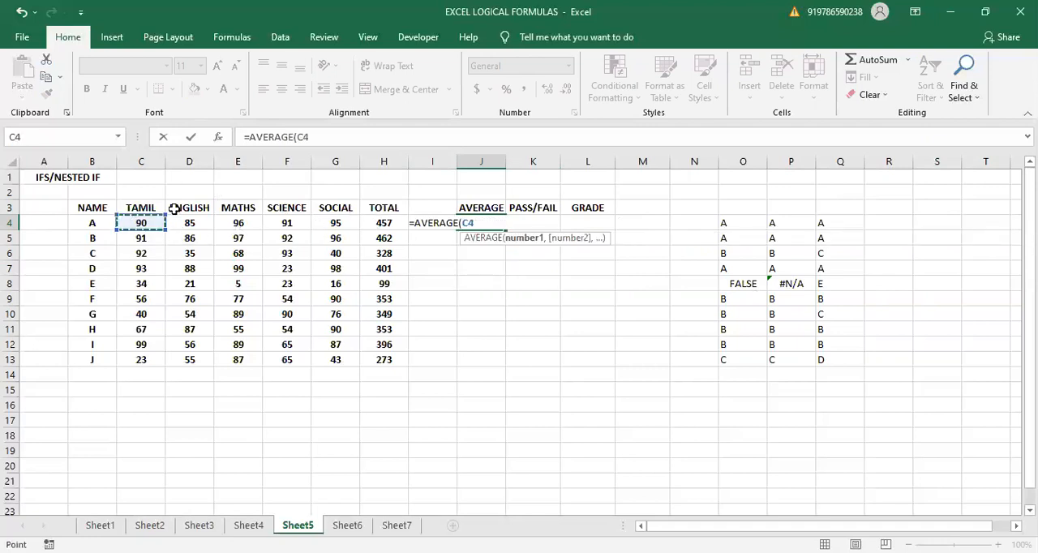
left_click(332, 225, "shift")
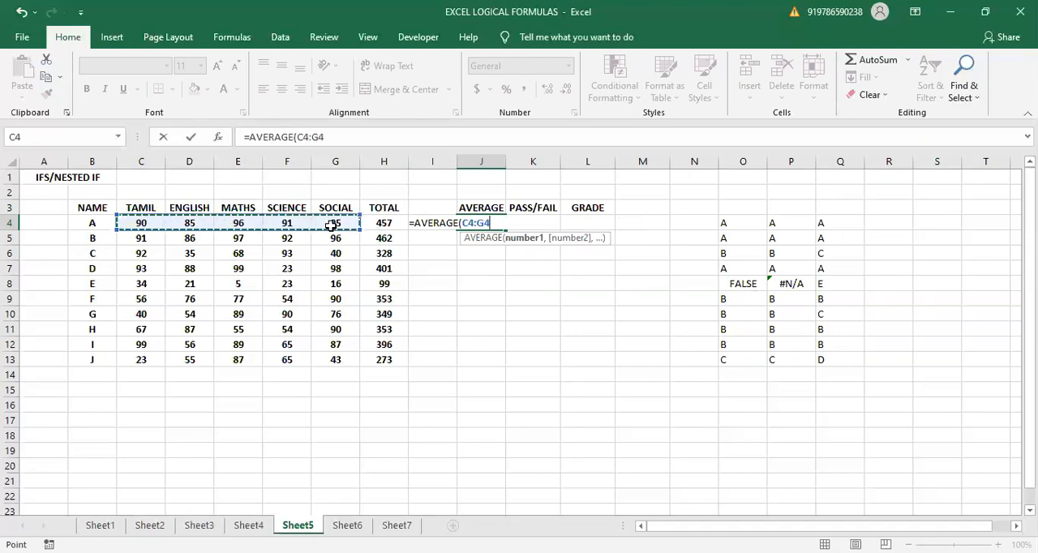
key("Return")
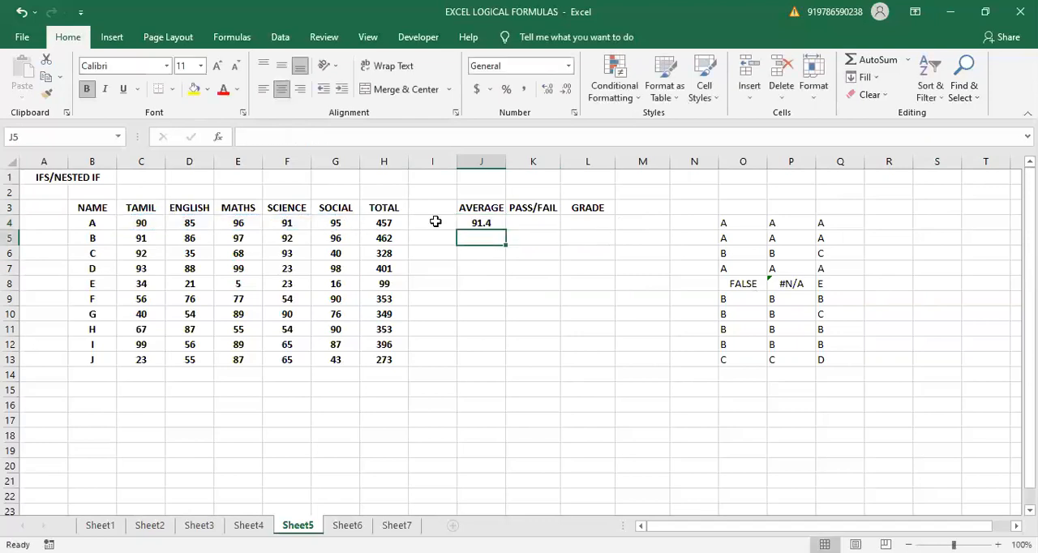
- Fill the average formula down to J13 with nothing left below it, and move the whole AVERAGE column to I3:I13
left_click(480, 223)
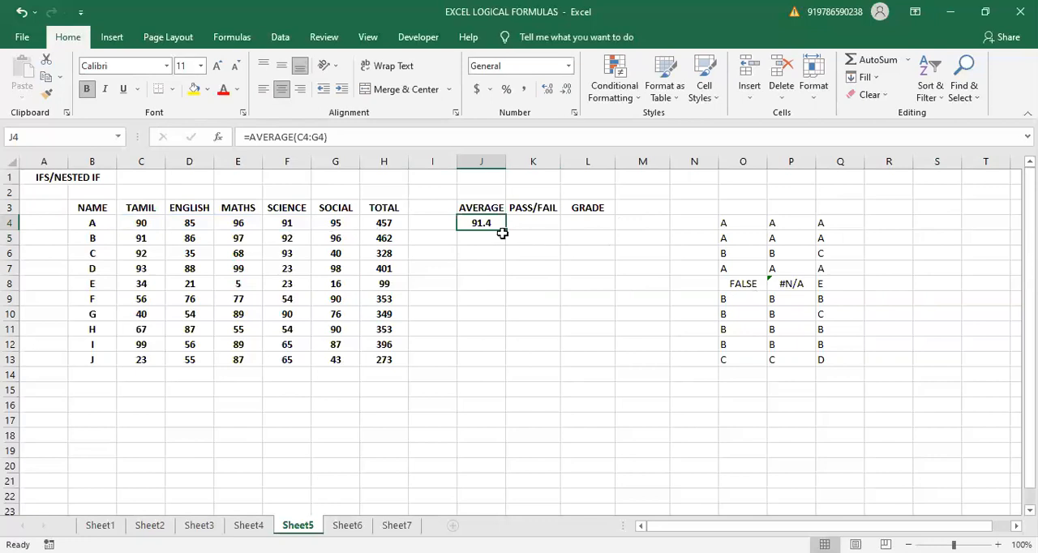
left_click_drag(504, 231, 484, 388)
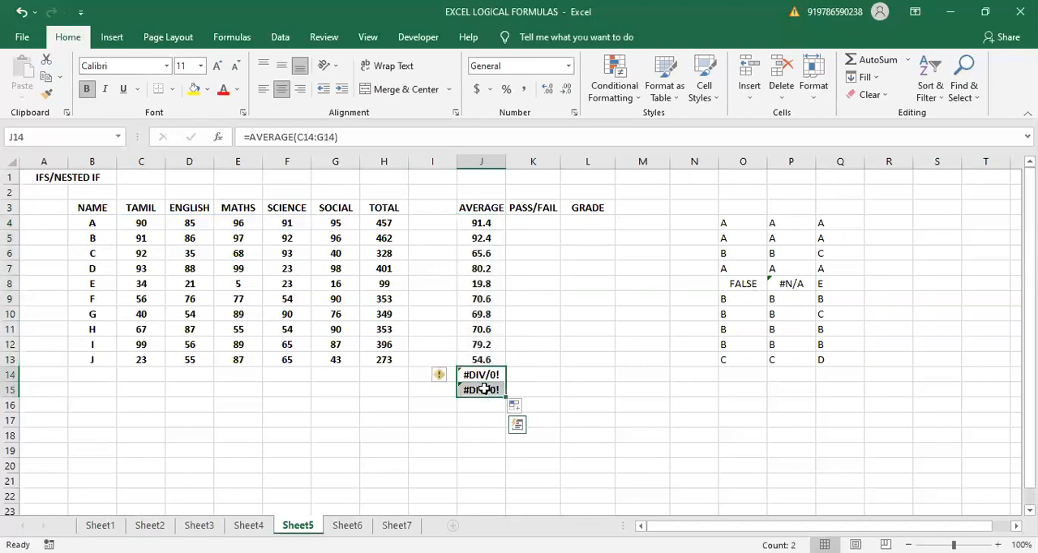
key("Delete")
left_click_drag(468, 208, 485, 358)
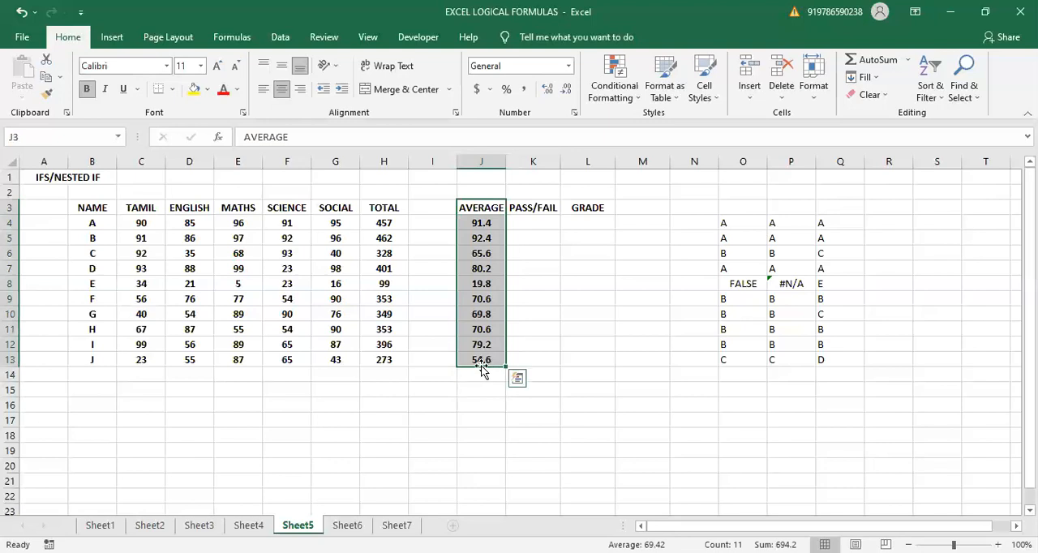
left_click_drag(475, 366, 426, 367)
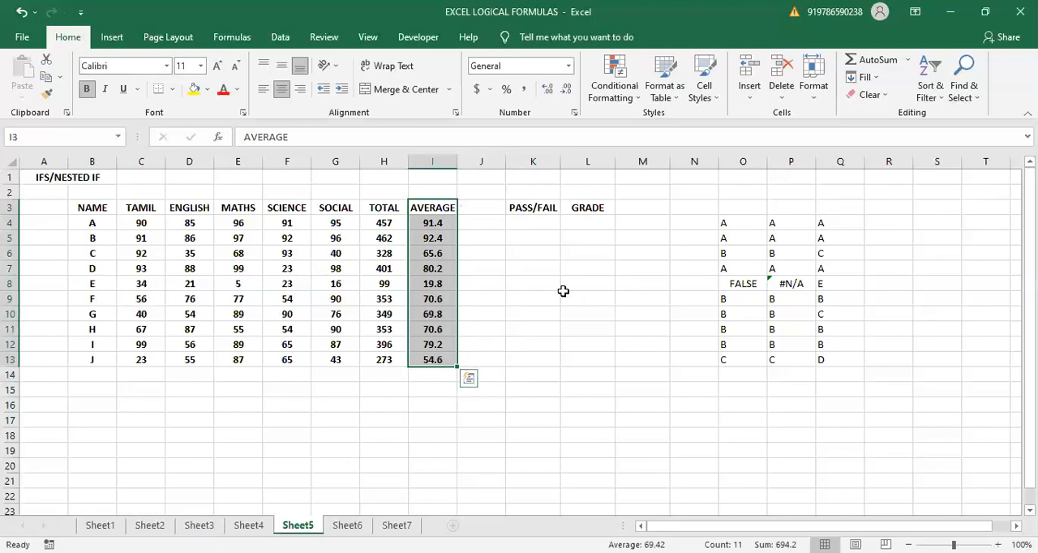
- Select K4, the first cell under the PASS/FAIL header
left_click(535, 234)
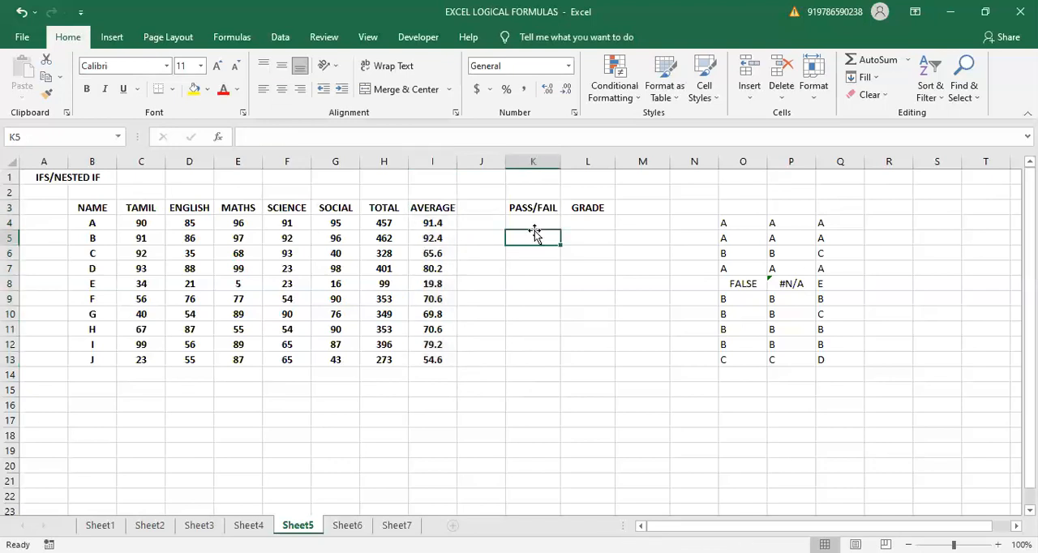
left_click(533, 223)
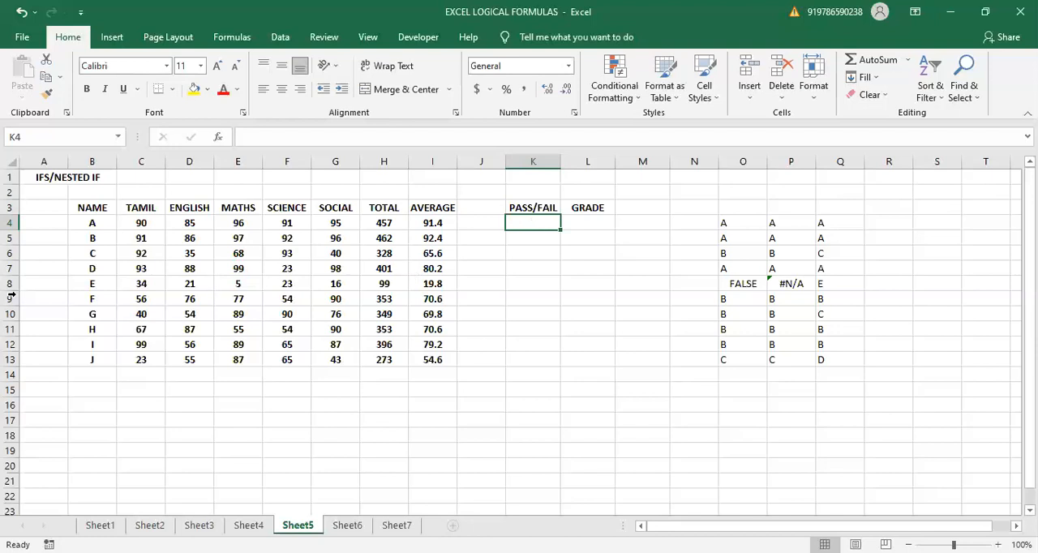
- Enter the labels AND in M6 and OR in M7 beside the marks table
left_click_drag(140, 219, 338, 227)
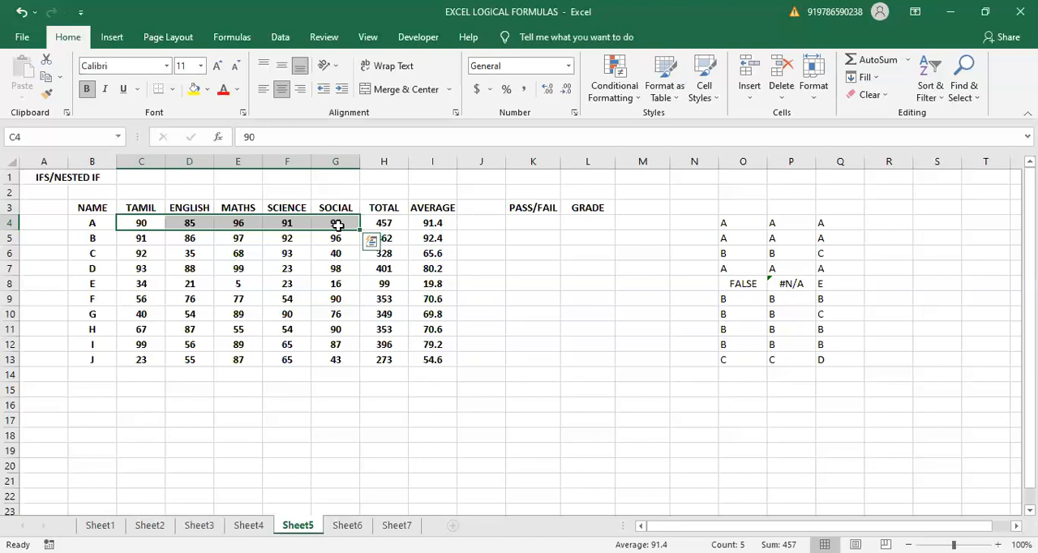
left_click(533, 221)
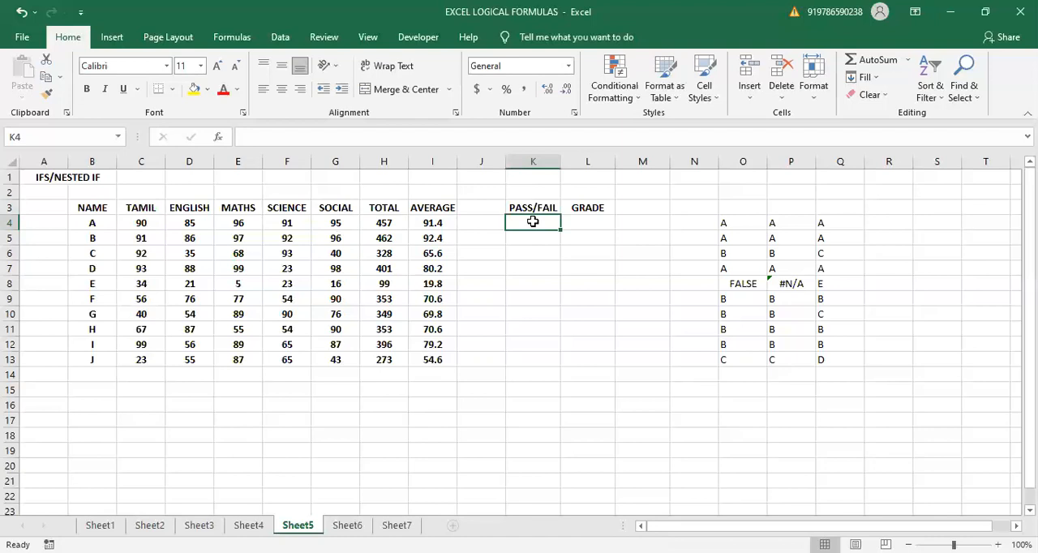
left_click(658, 251)
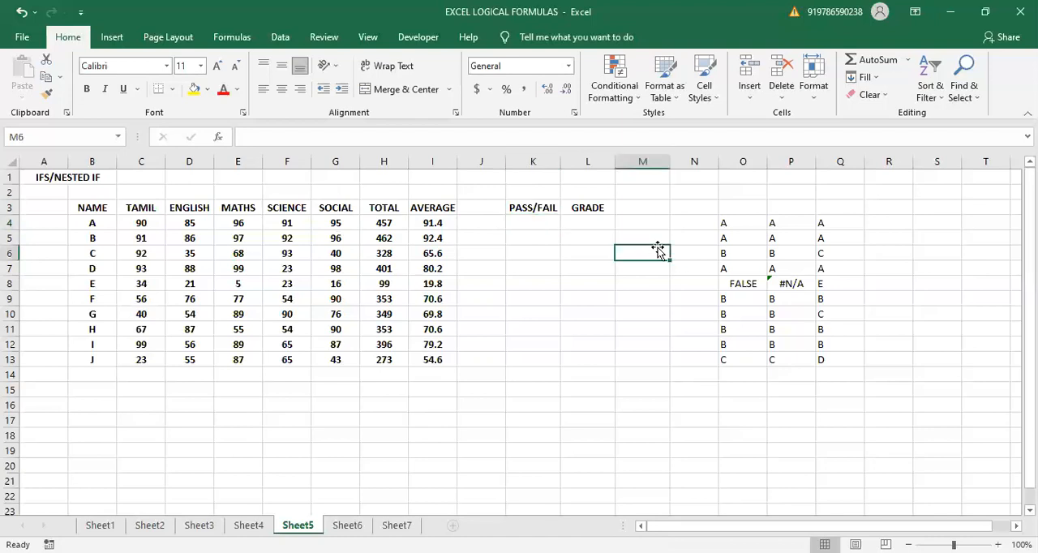
type("AND")
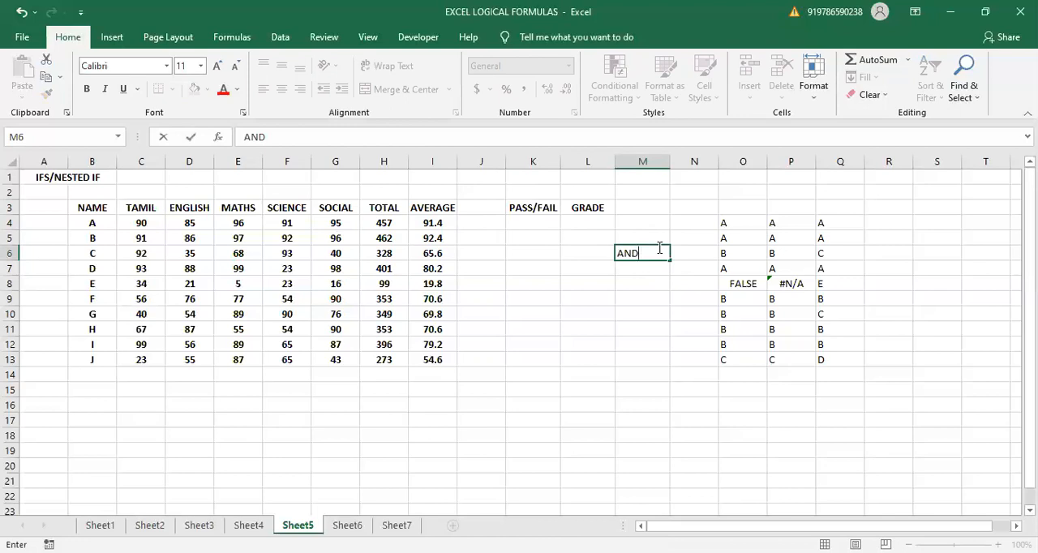
key("Return")
type("OR")
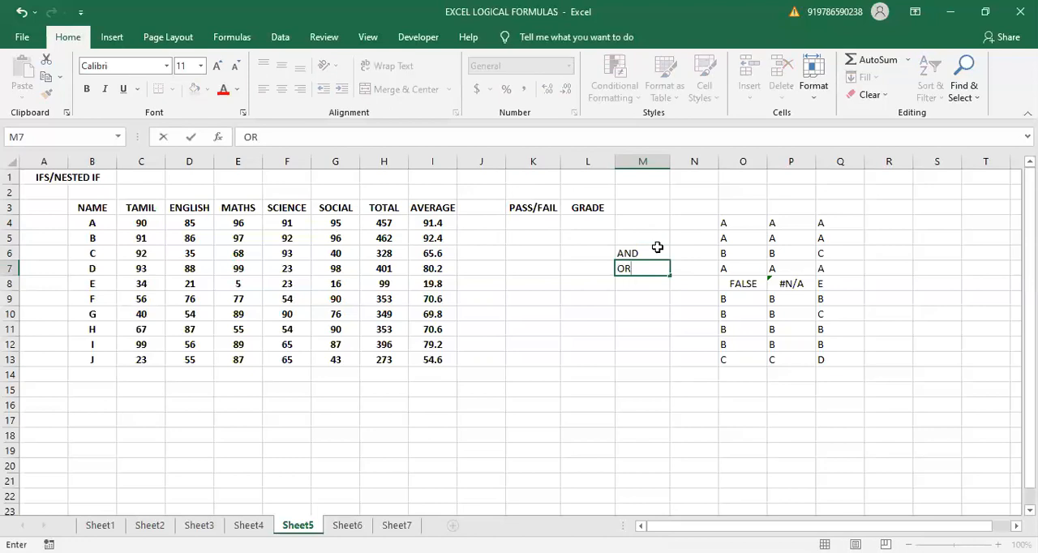
left_click(658, 249)
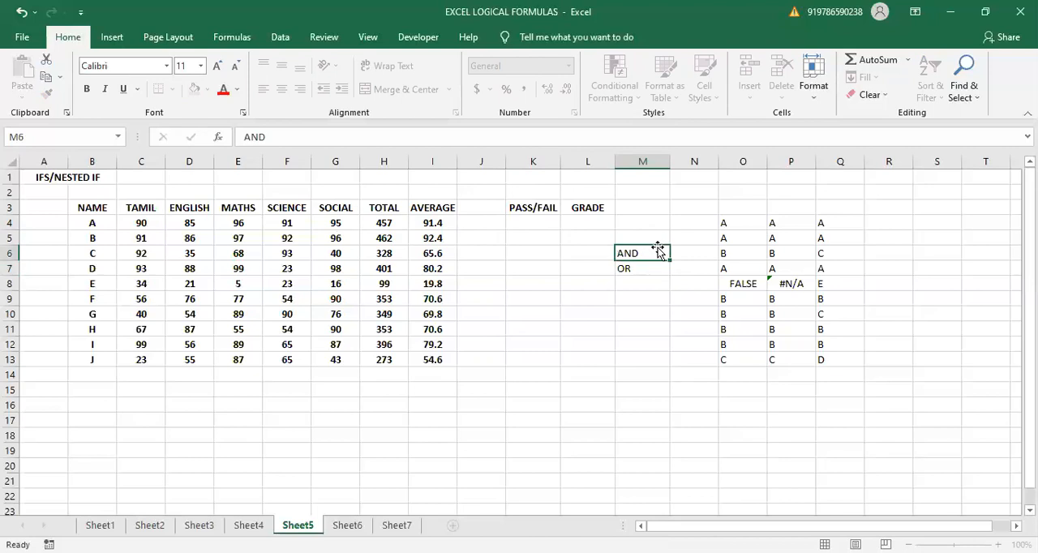
left_click(643, 268)
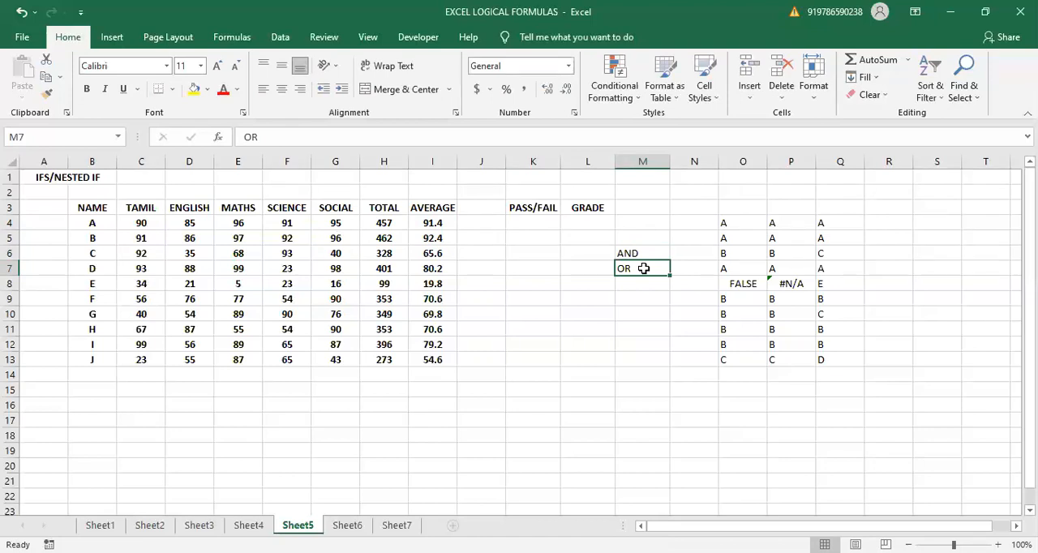
left_click(638, 253)
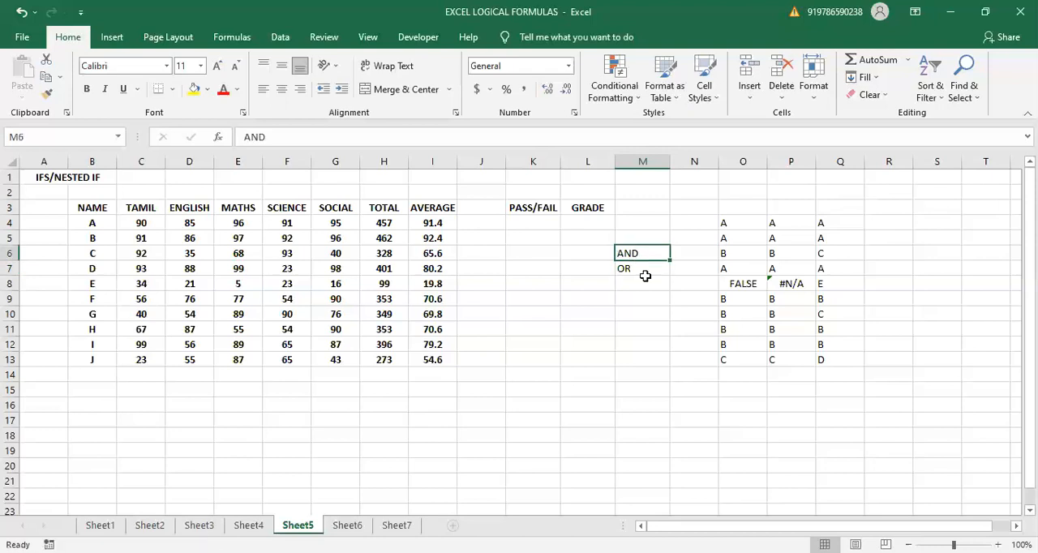
left_click(643, 269)
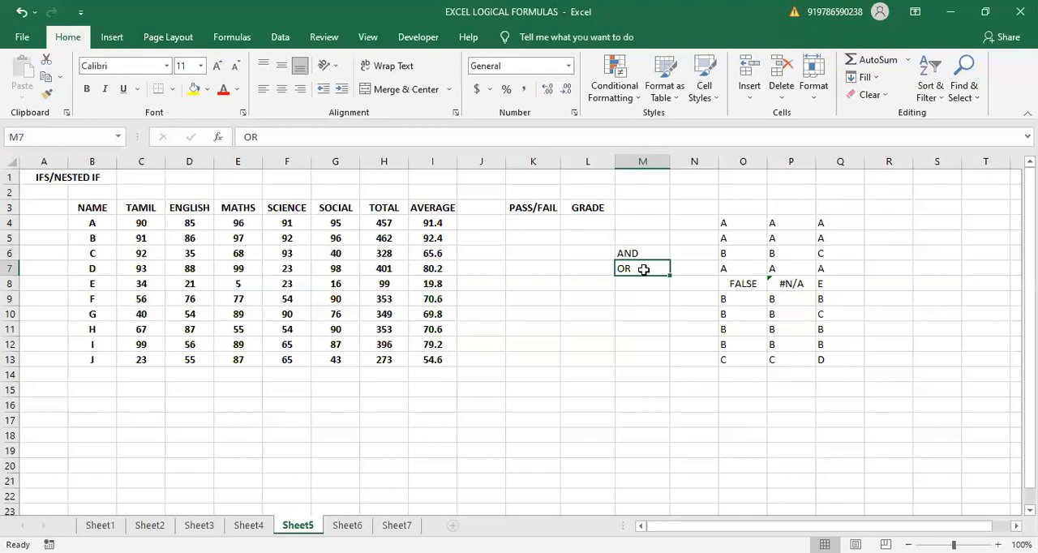
left_click(641, 256)
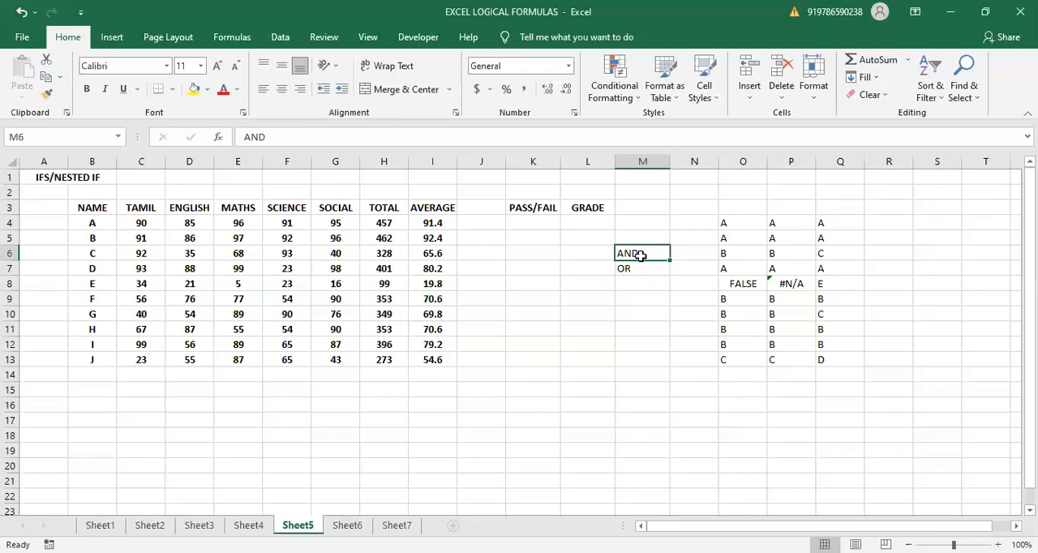
left_click(643, 279)
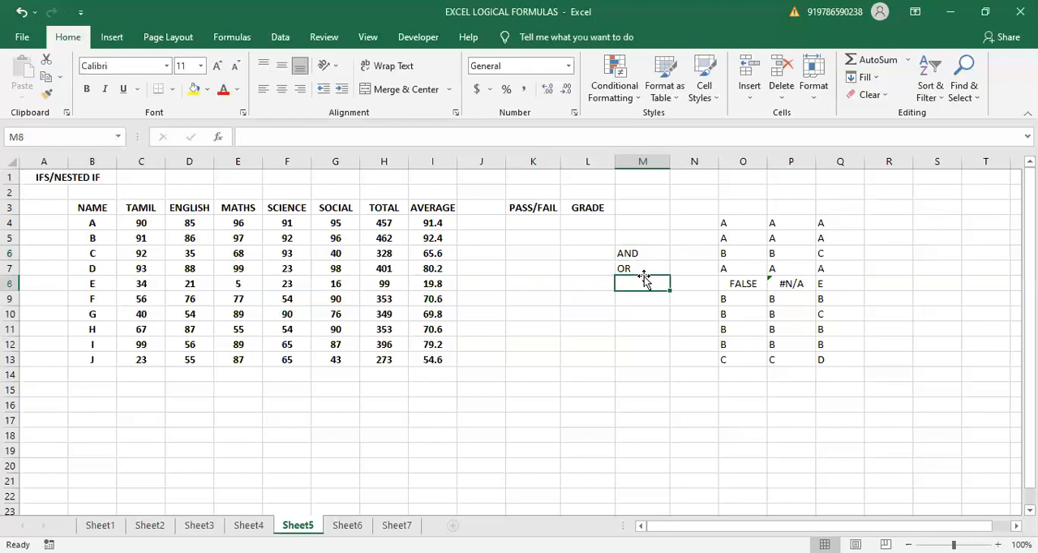
left_click(632, 255)
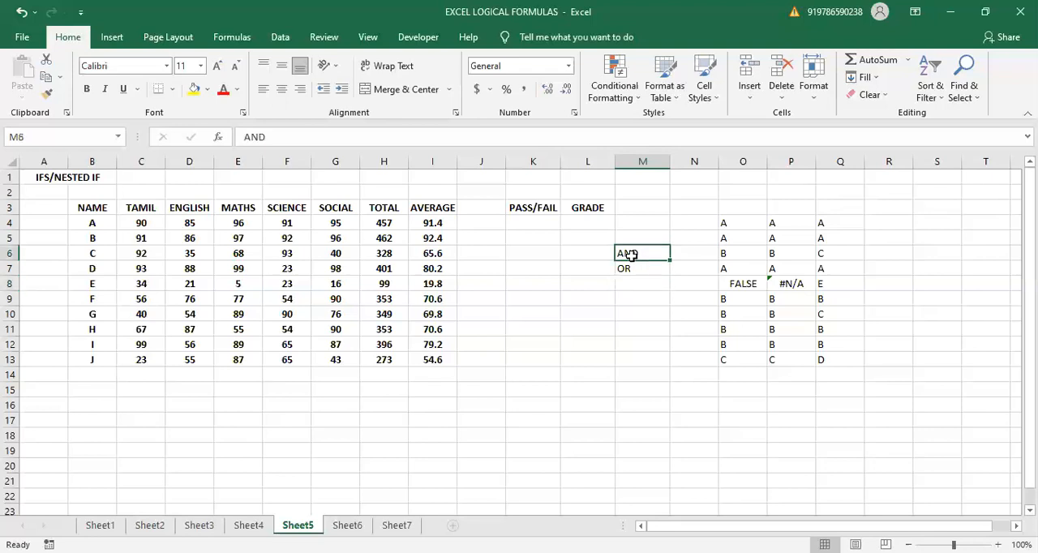
- Start an IF formula in K4 with a nested AND whose first condition is the Tamil mark C4>=35
left_click(540, 226)
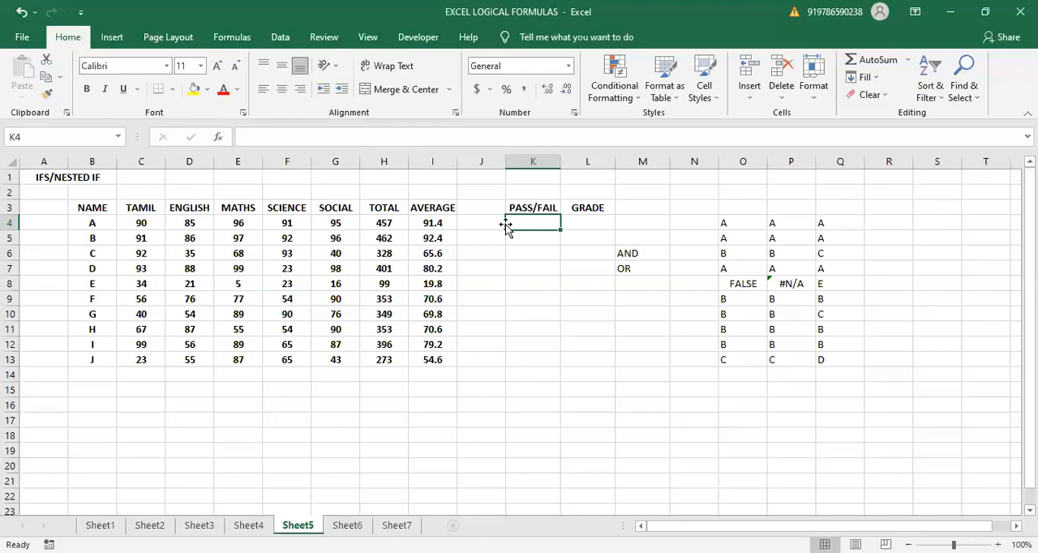
type("=")
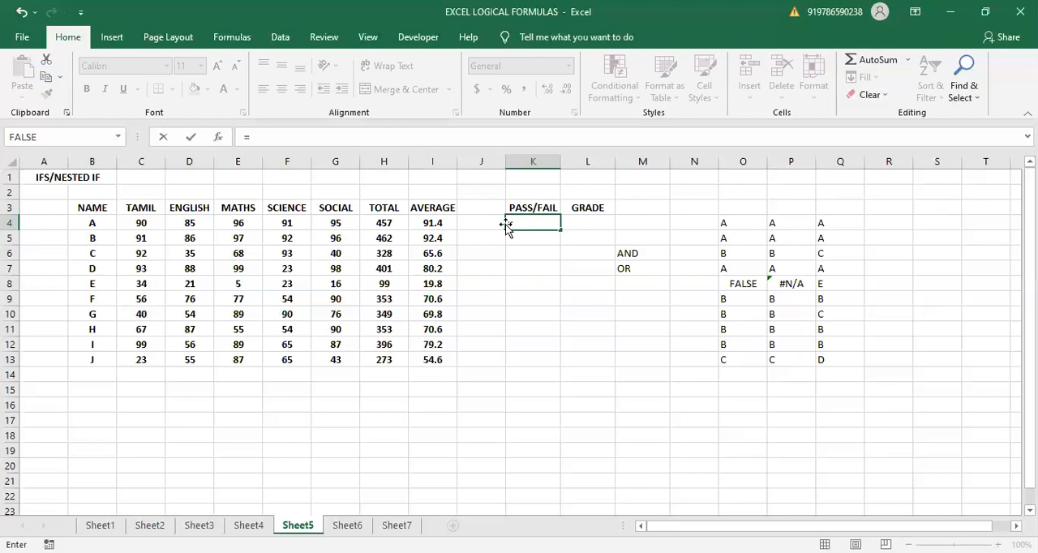
type("IF")
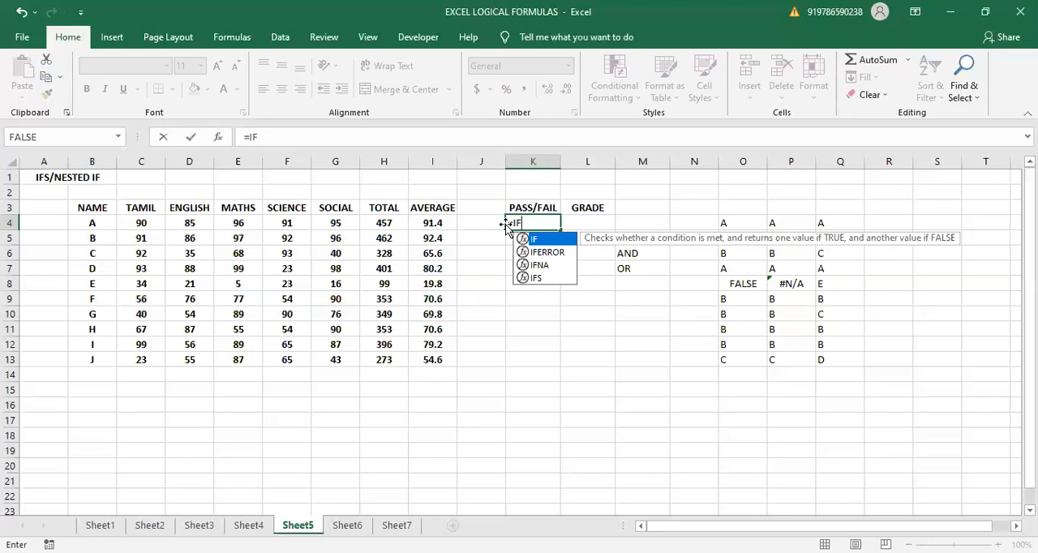
type("(")
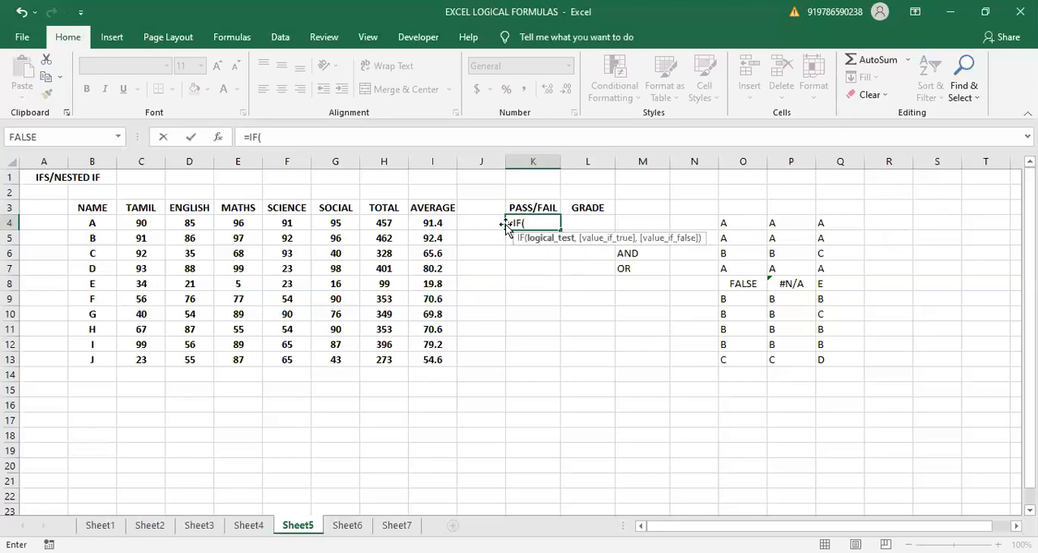
type("And(")
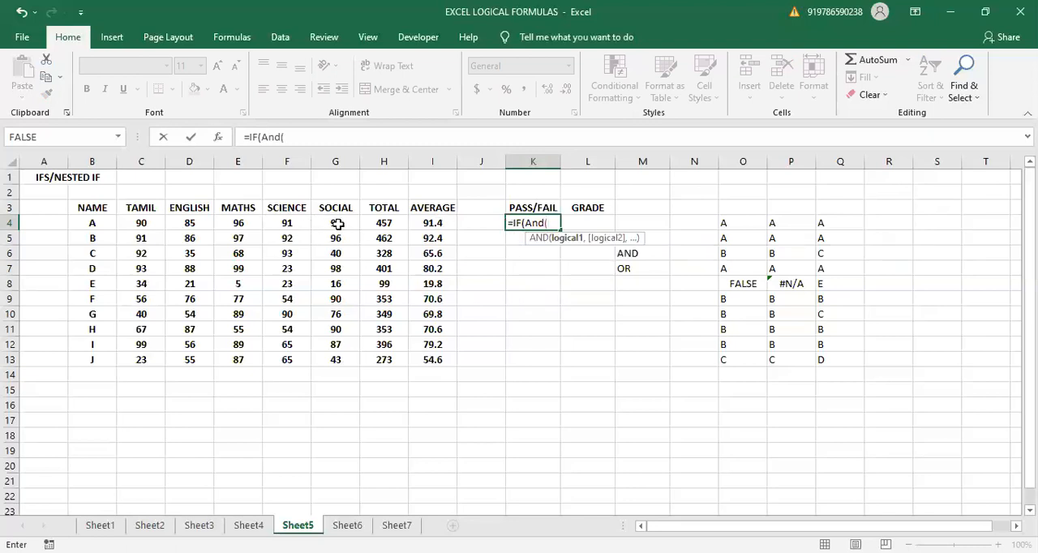
left_click(143, 221)
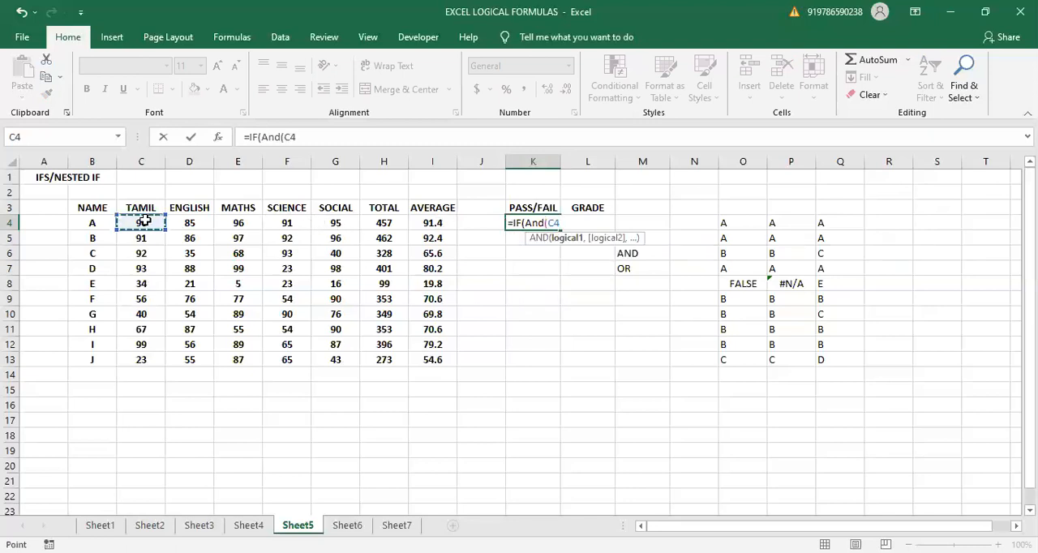
type("=")
key("BackSpace")
type(">>")
key("BackSpace")
type("=35,")
- Add the English and Maths conditions D4>=35 and E4>=35 to the AND test in K4
left_click(176, 224)
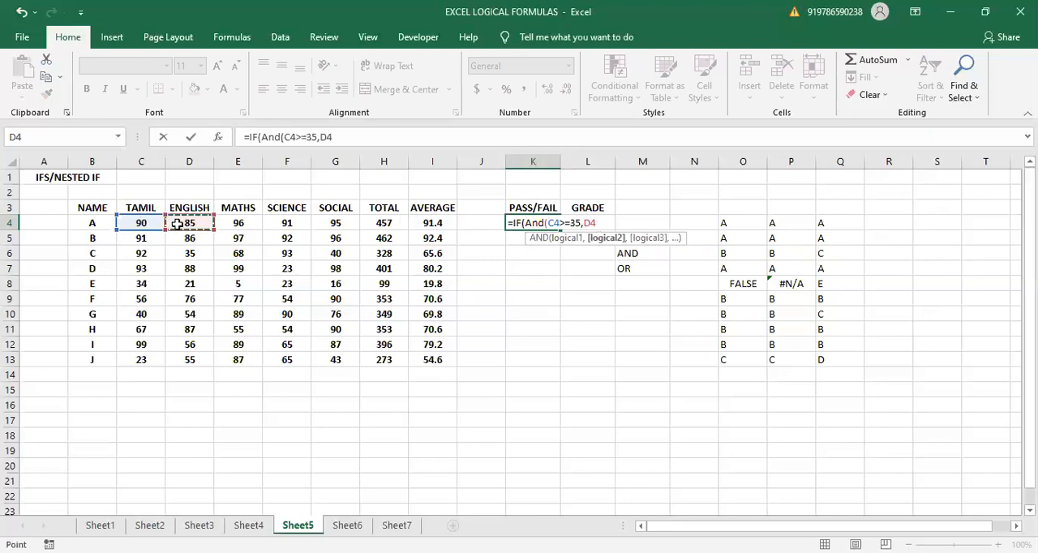
type(">=35,")
left_click(255, 221)
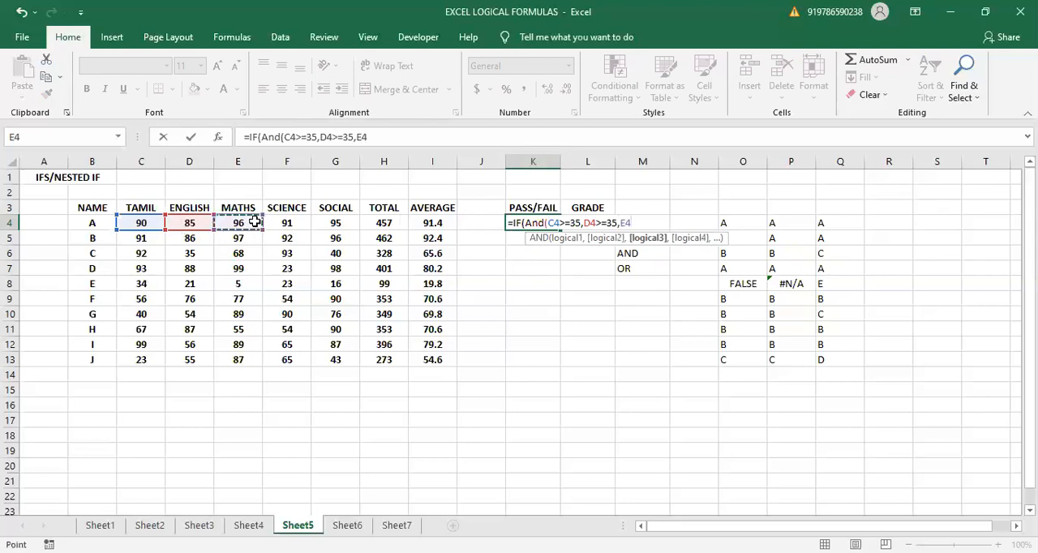
type(">=35")
key("Return")
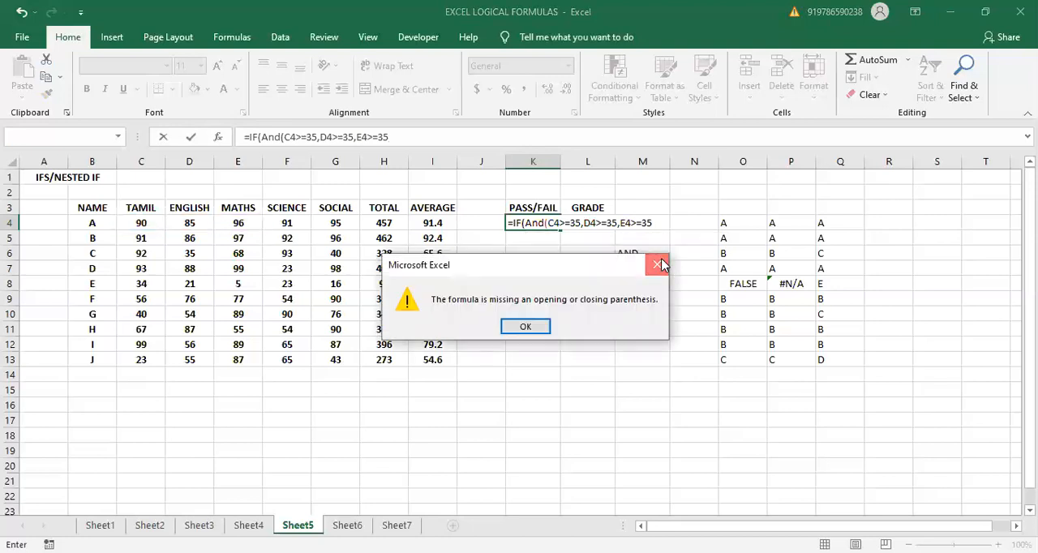
left_click(657, 264)
type(",")
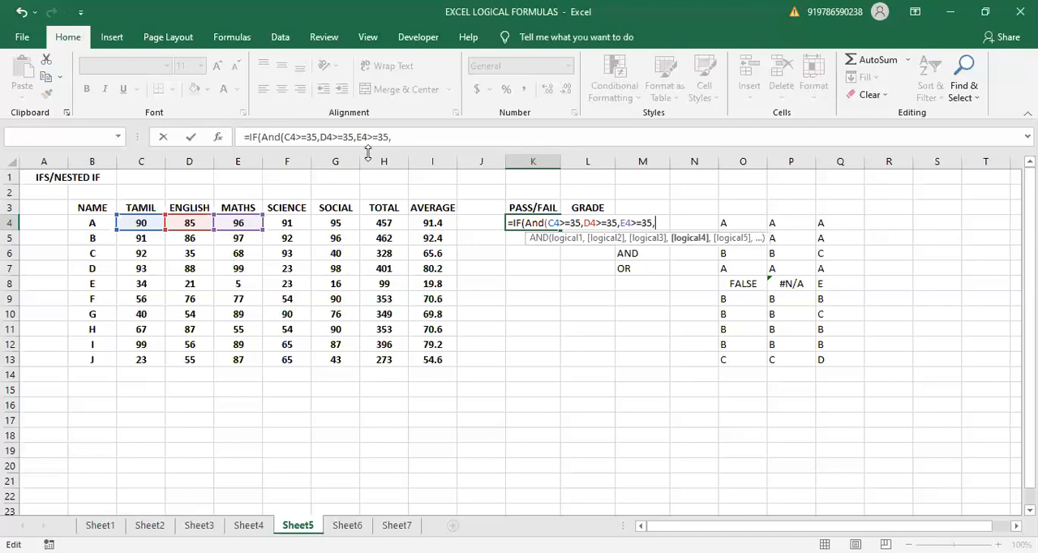
- Complete the AND test with the Science and Social conditions F4>=35 and G4>=35, and close its parenthesis
left_click(287, 224)
type(">=35")
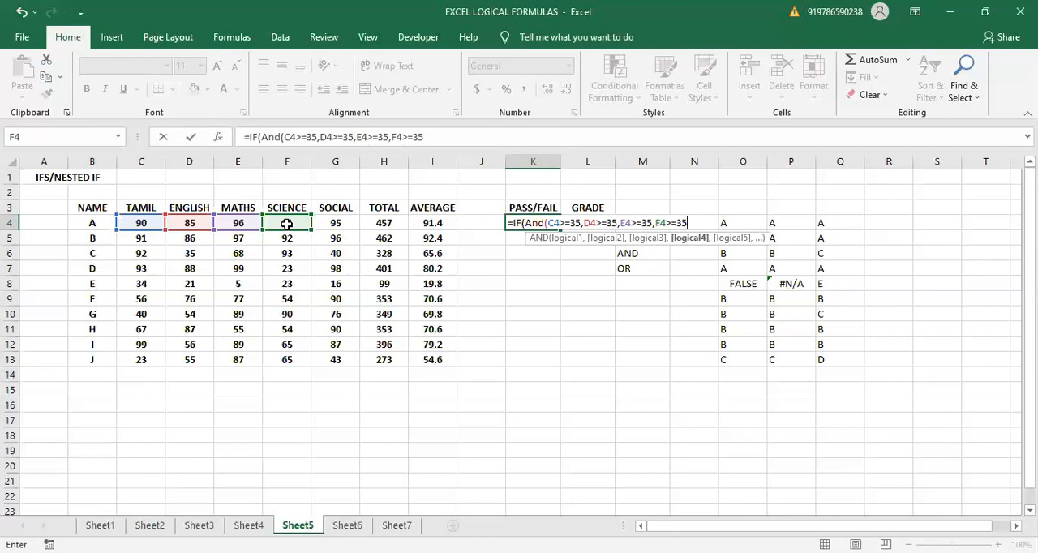
type(",")
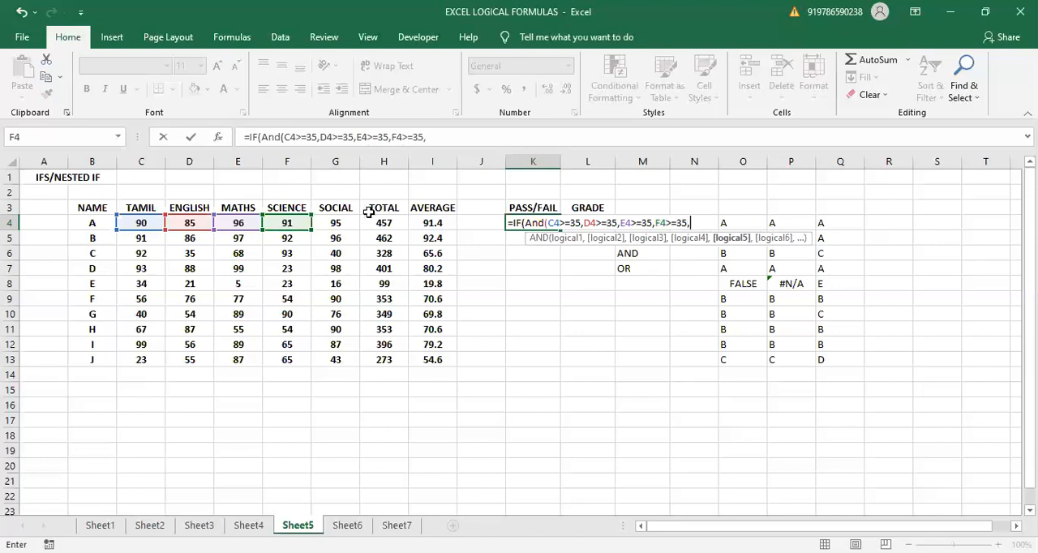
left_click(328, 220)
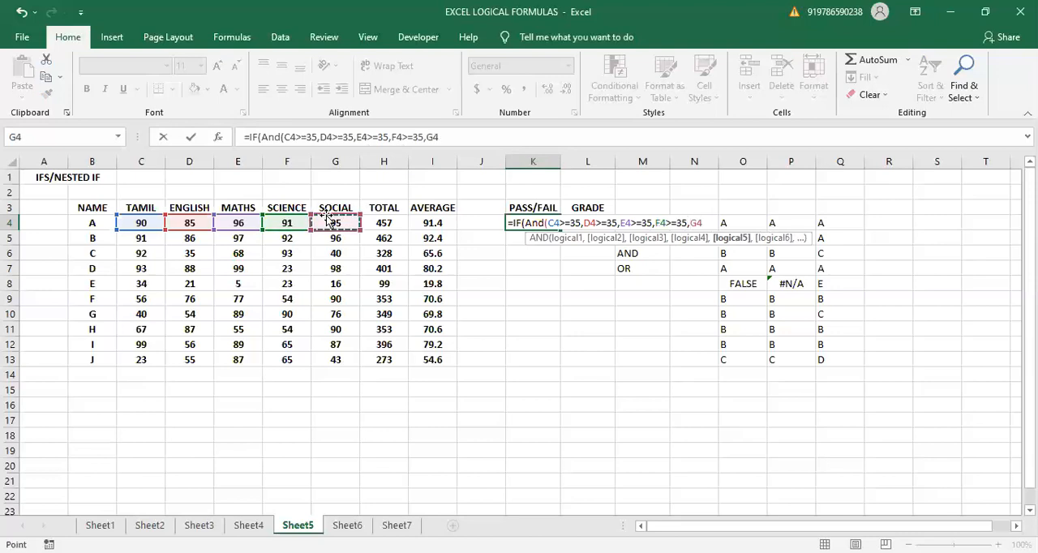
type(">=35)")
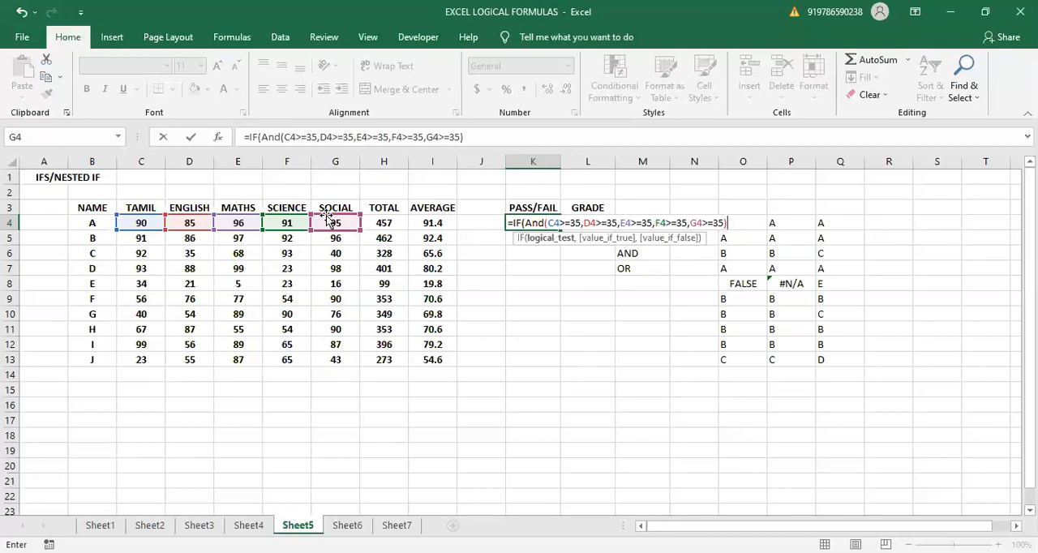
type(",")
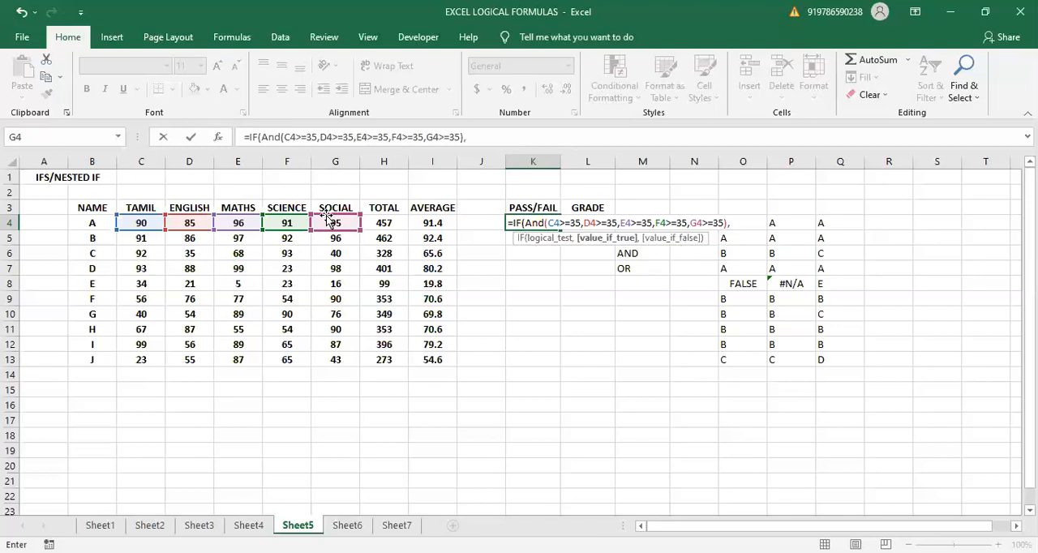
type("\"PASS\",\"")
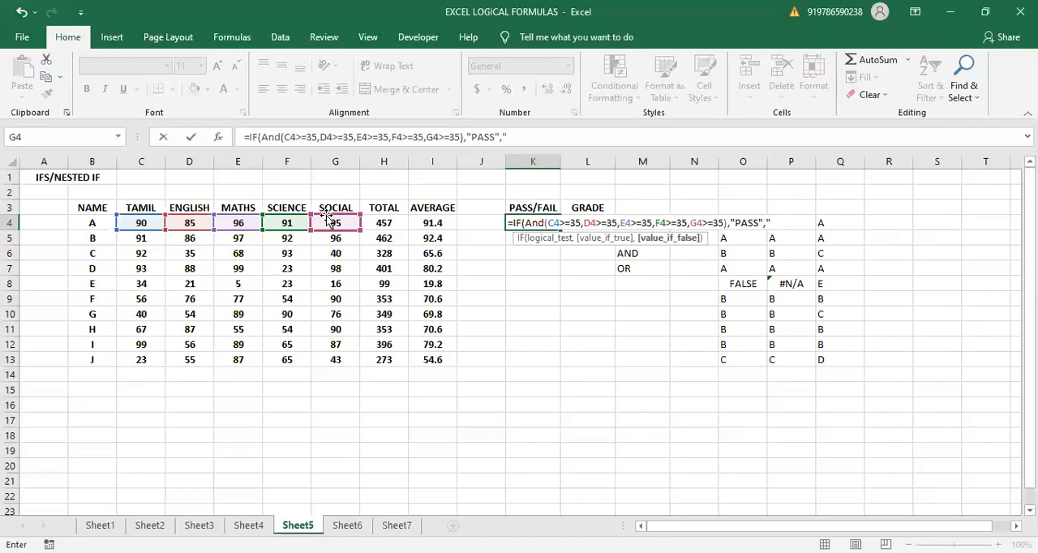
- Finish the K4 formula with "PASS" as the true result and "FAIL" as the false result, and commit it
type("FAIL\"")
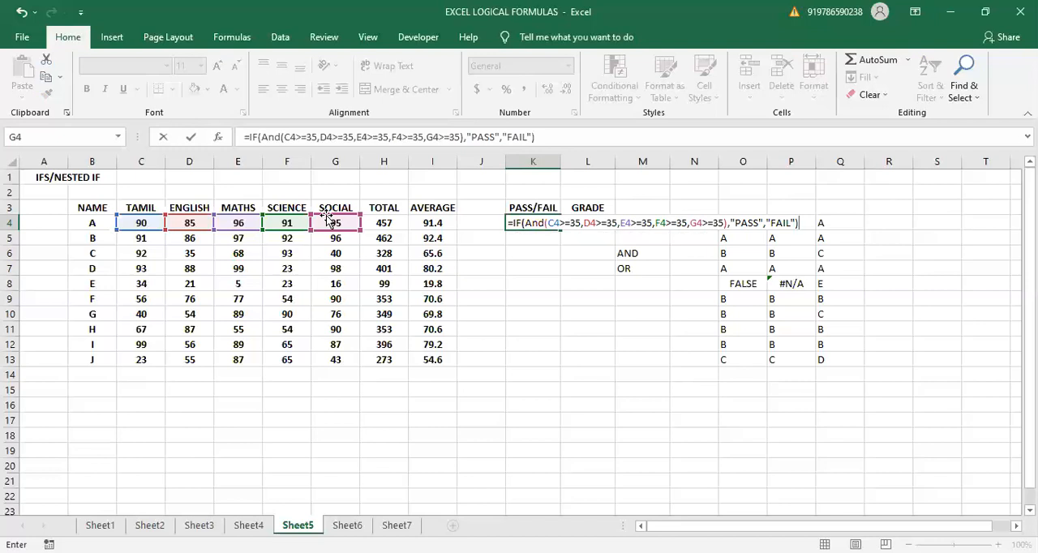
key("Return")
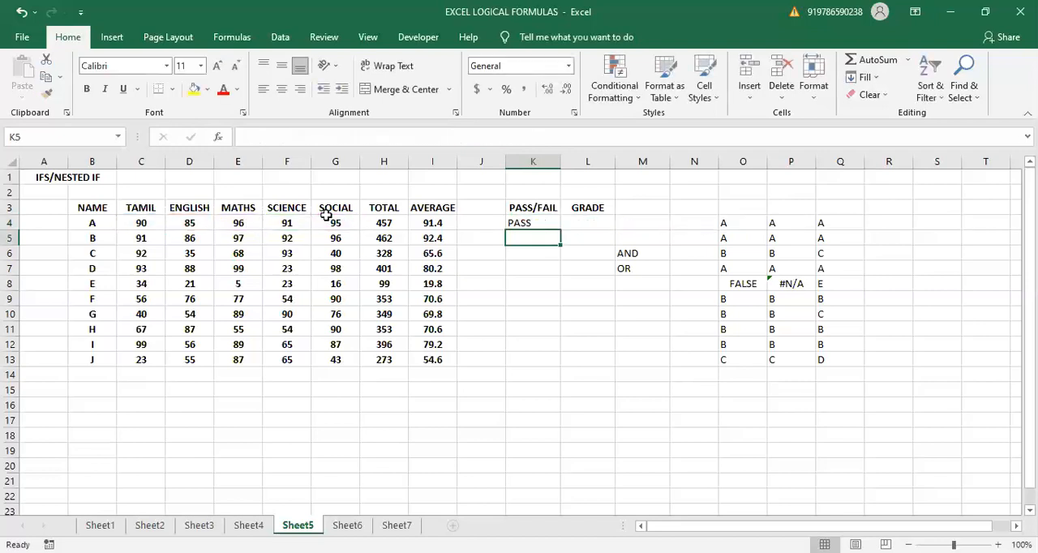
- Fill the pass/fail formula from K4 down to K13 and select student D's result in K7
left_click(339, 224)
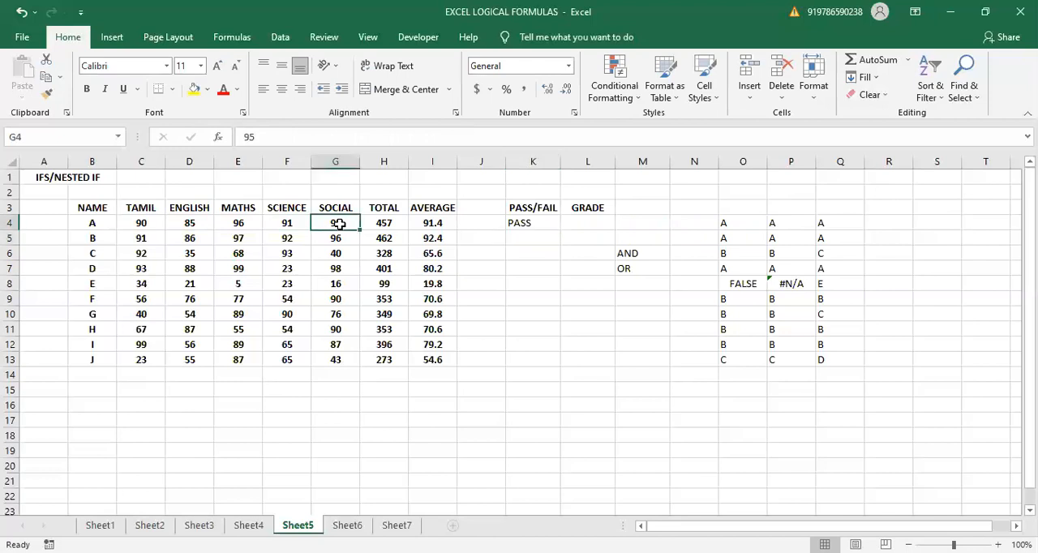
left_click(306, 224)
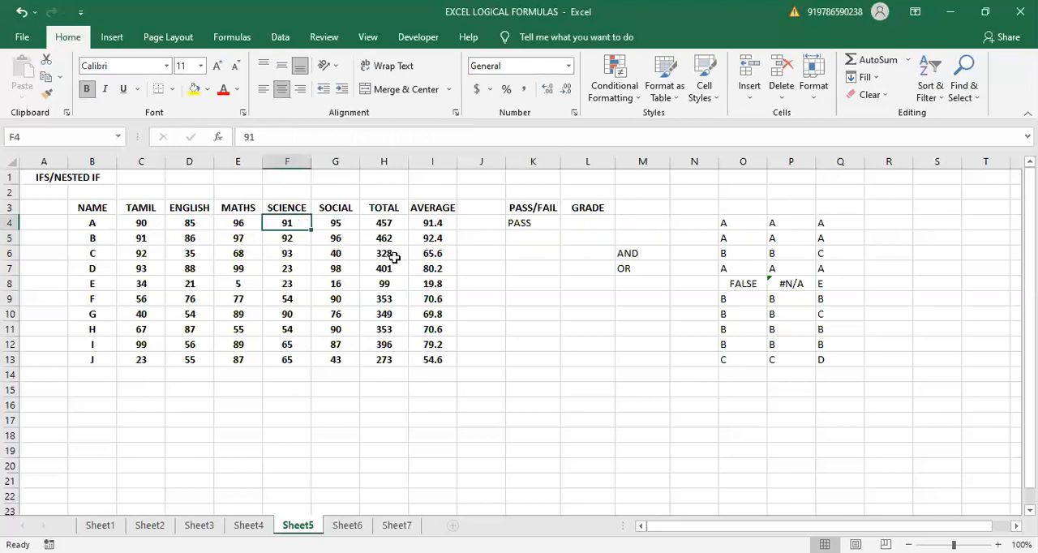
left_click(511, 219)
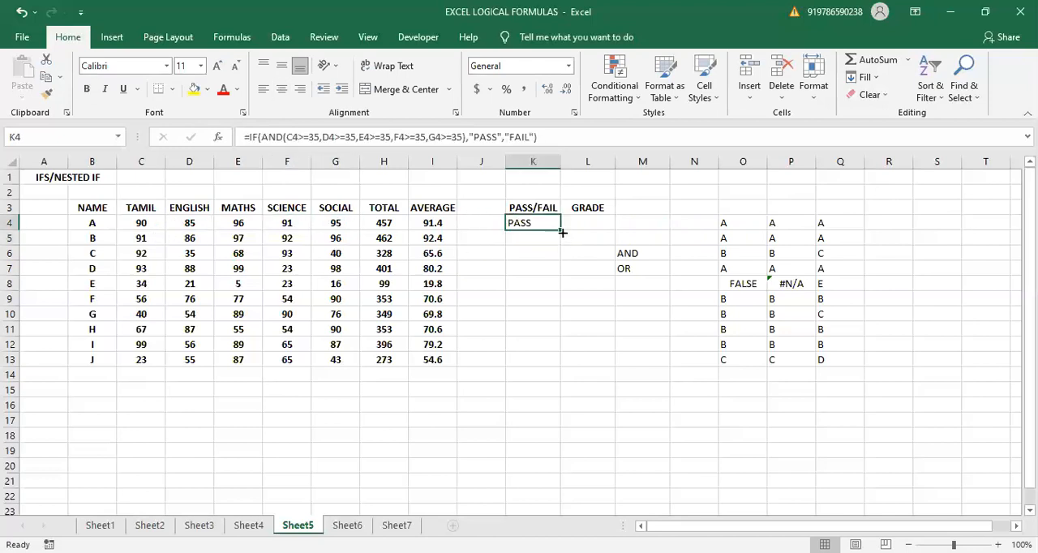
left_click_drag(562, 233, 563, 367)
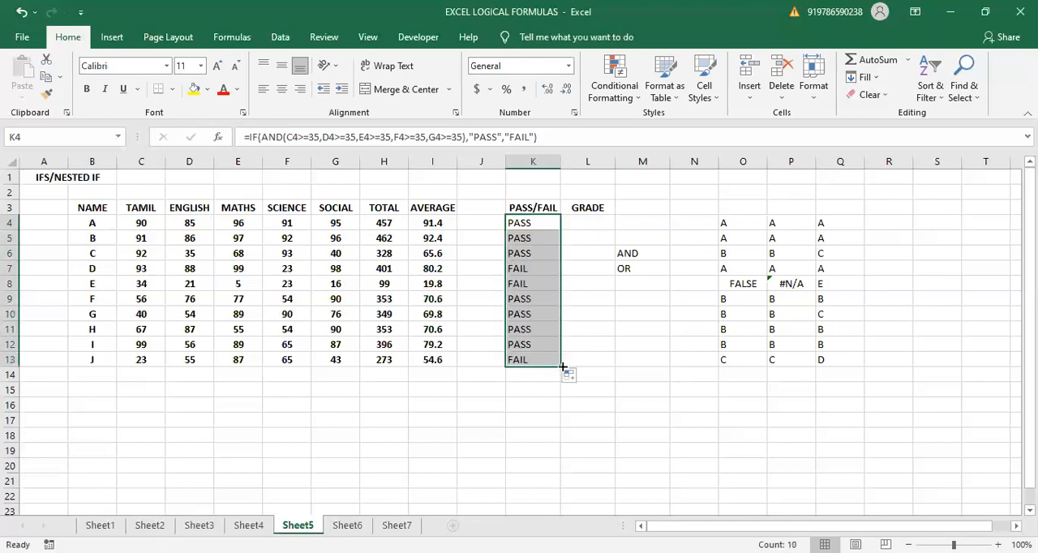
left_click(532, 267)
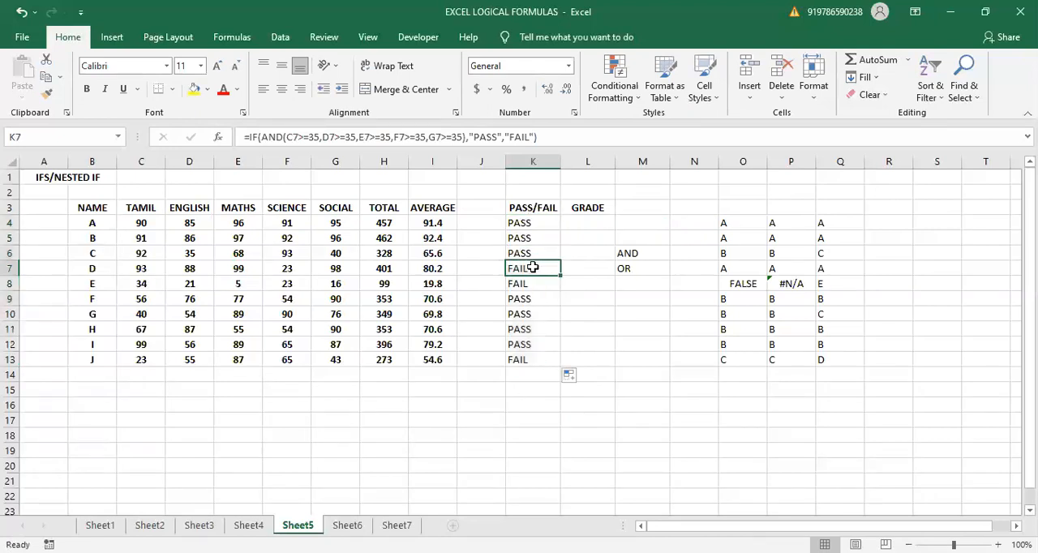
- Compare the FAIL results of students D, E and J with their subject marks in rows 7, 8 and 13
left_click(297, 268)
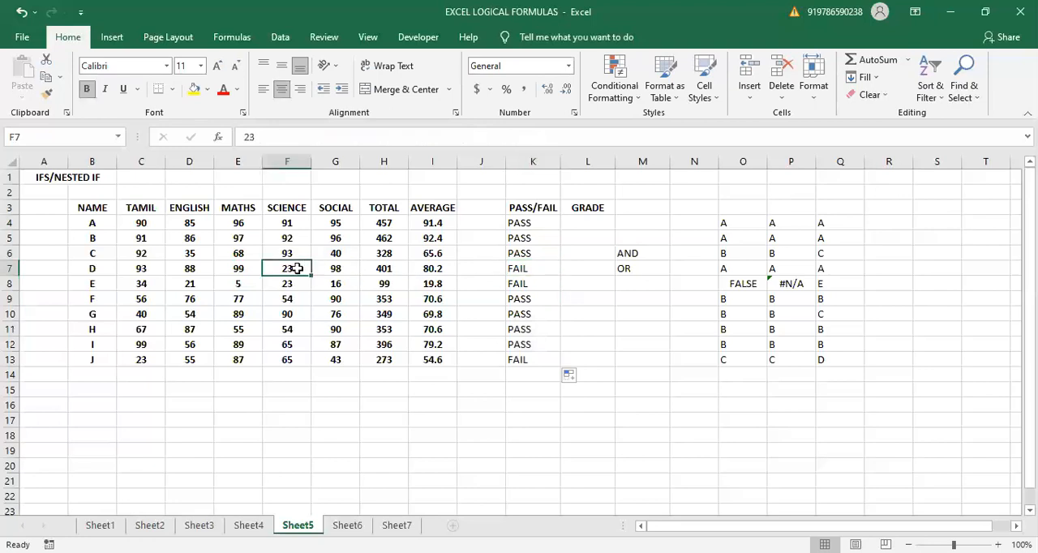
left_click(536, 285)
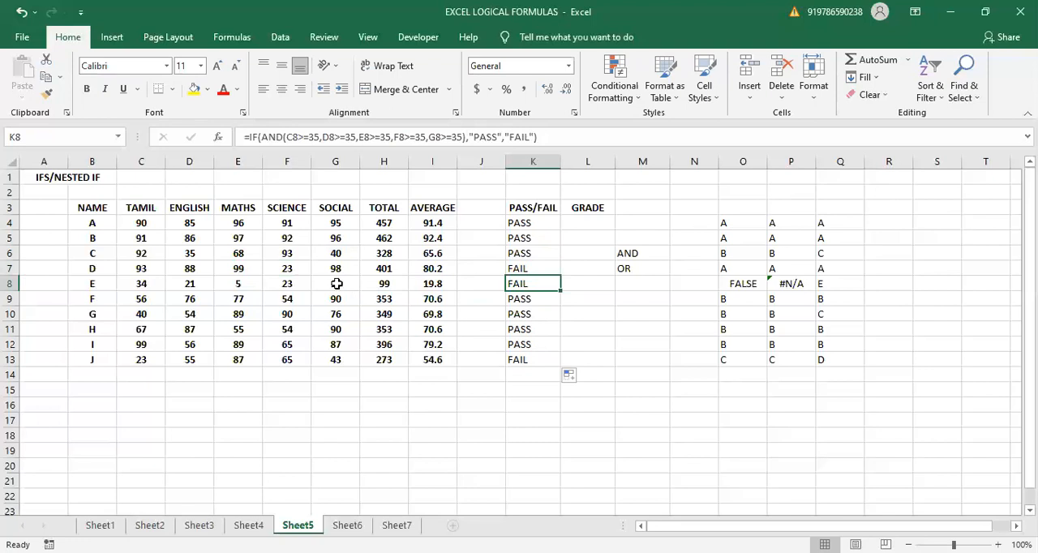
left_click(244, 284)
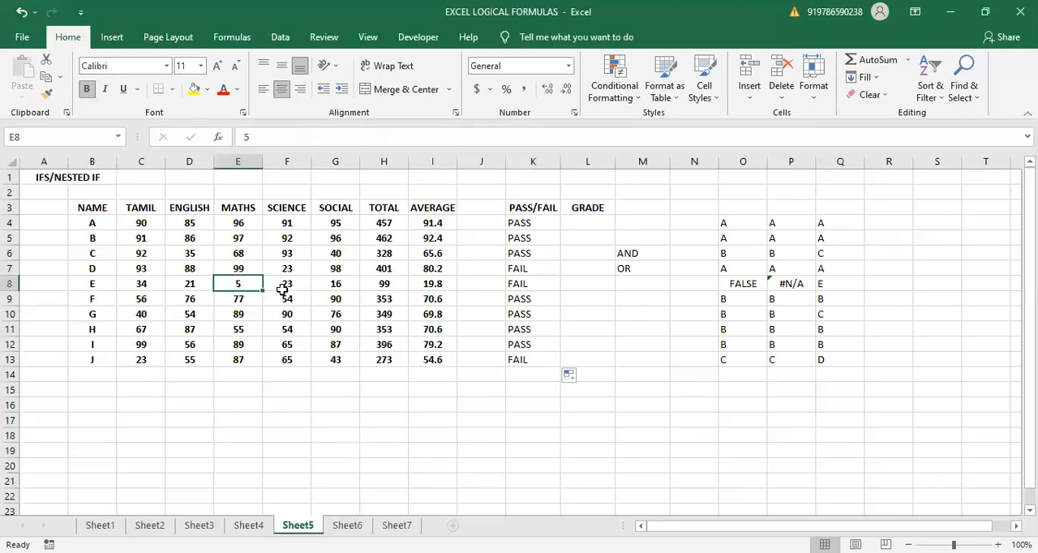
left_click(288, 285)
left_click(323, 288)
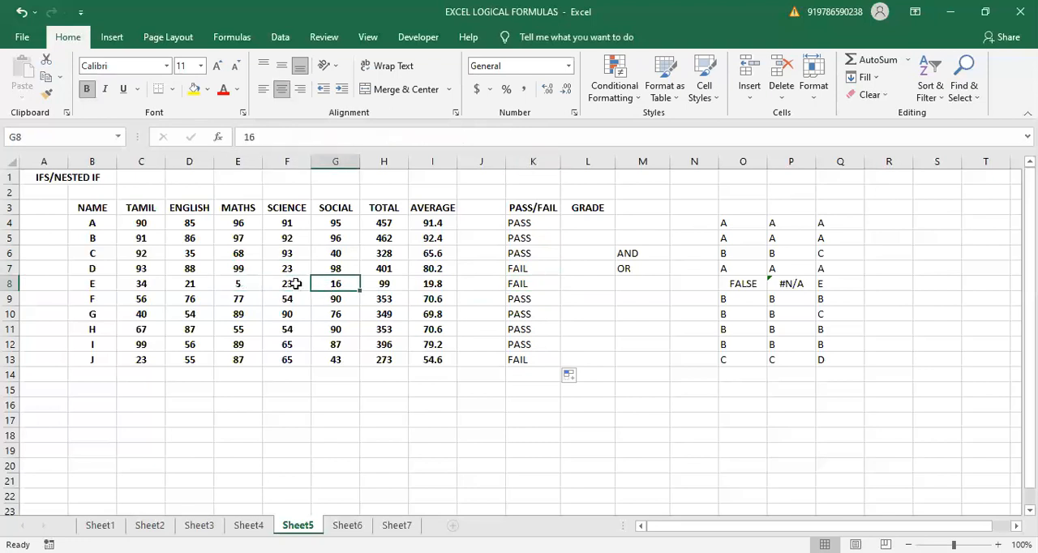
left_click(189, 291)
left_click(141, 284)
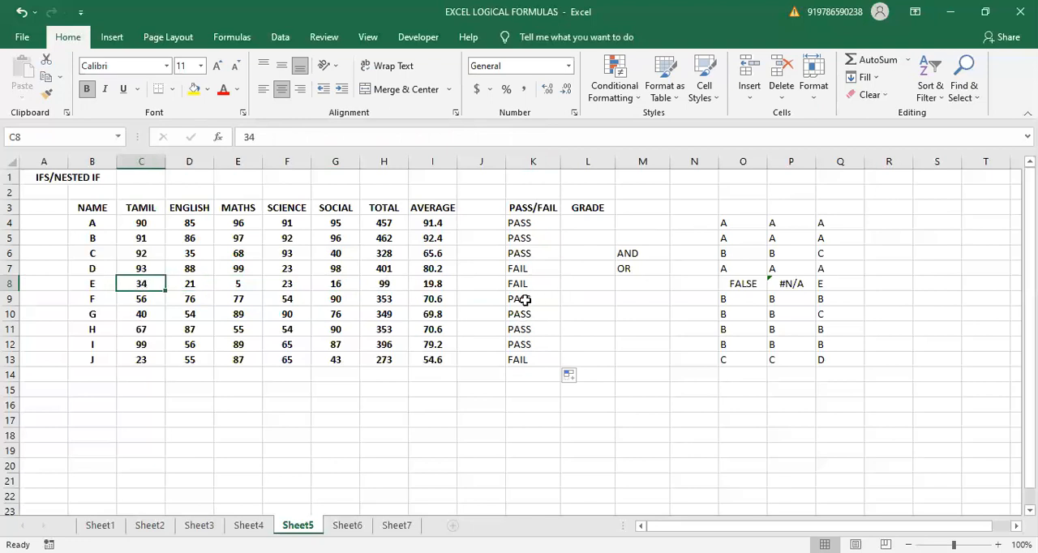
left_click(523, 361)
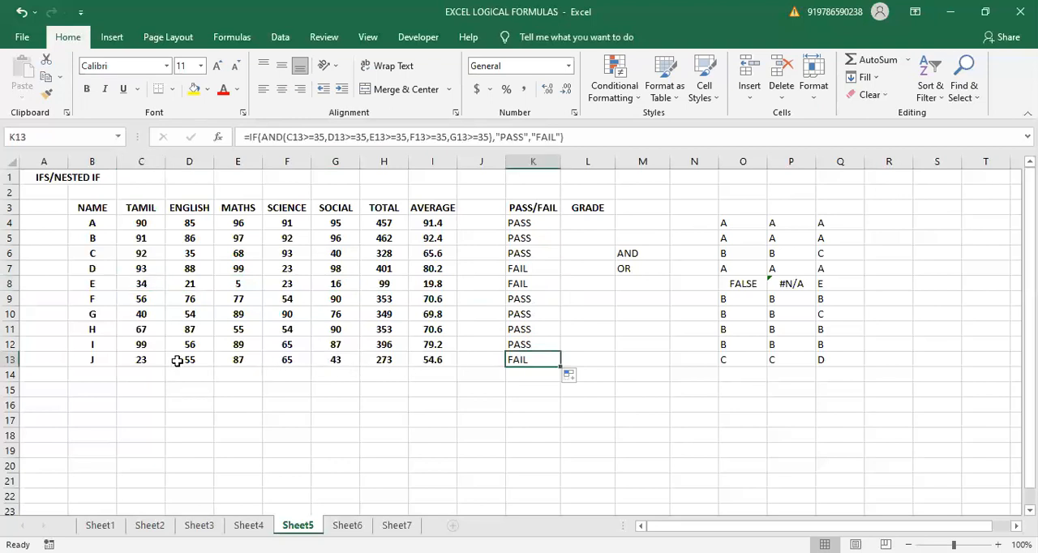
left_click(136, 361)
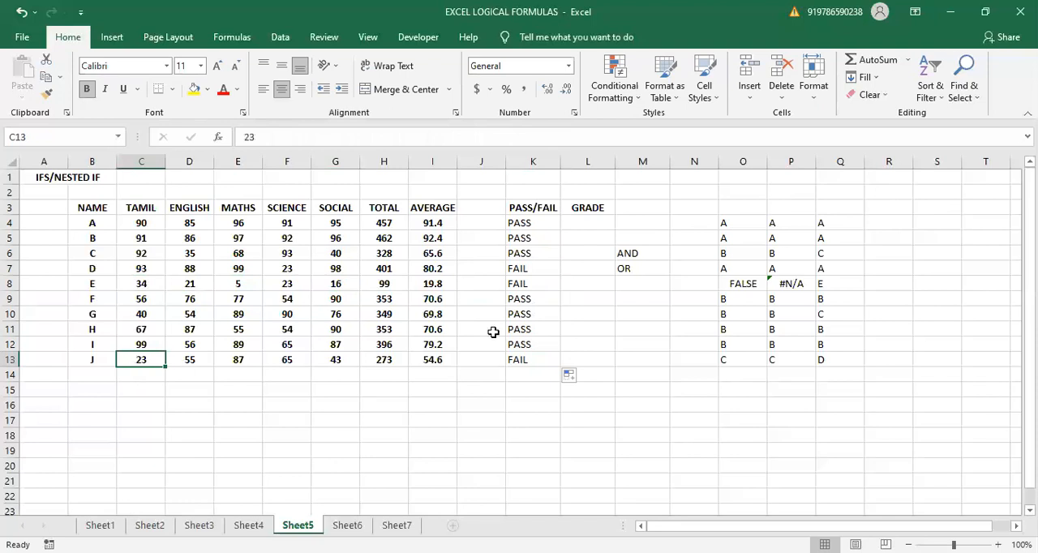
- Move the PASS/FAIL column K3:K13 to J3:J13 beside AVERAGE, and clear the AND and OR notes in M6:M7
left_click_drag(523, 204, 539, 364)
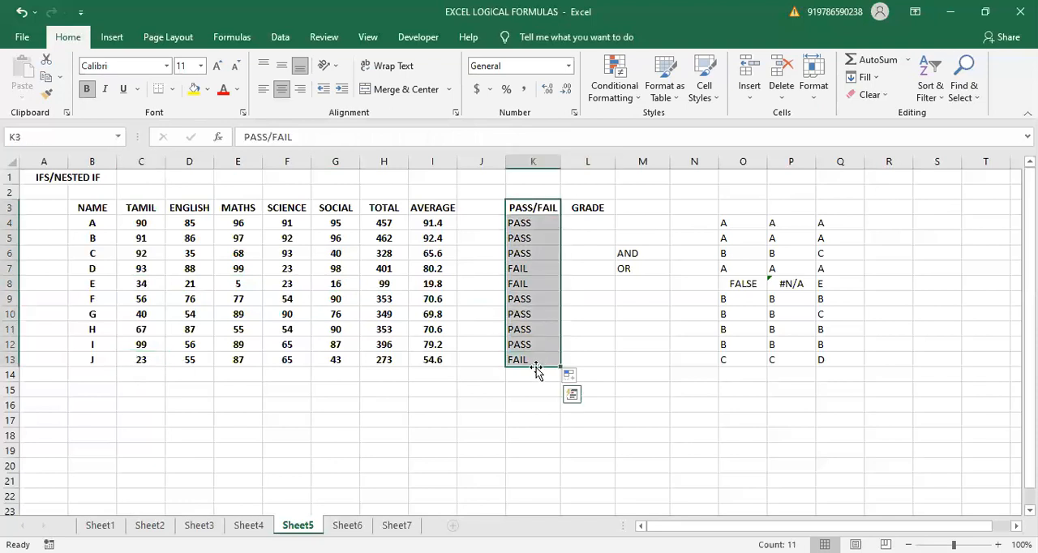
left_click_drag(529, 372, 490, 366)
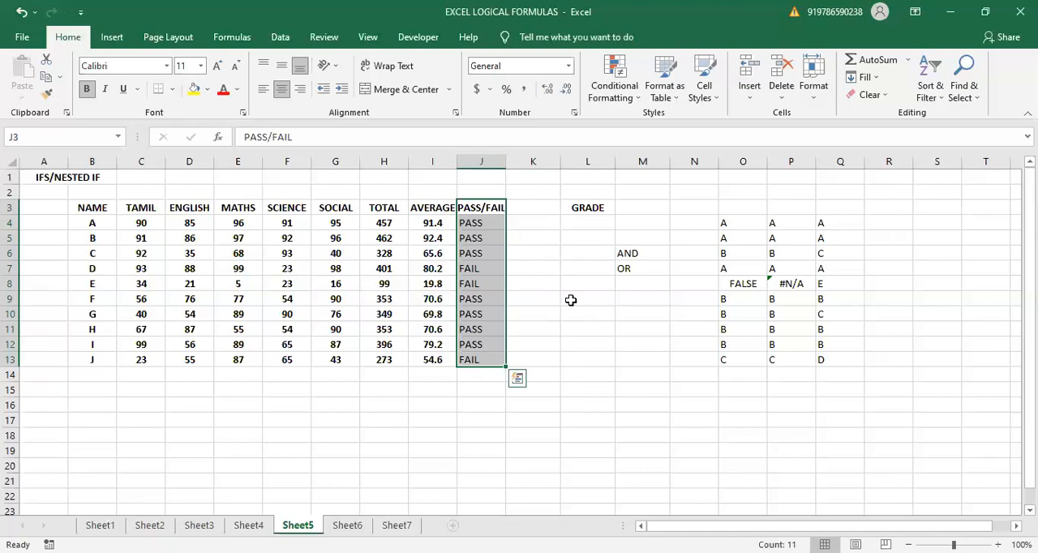
left_click_drag(640, 251, 649, 280)
key("Delete")
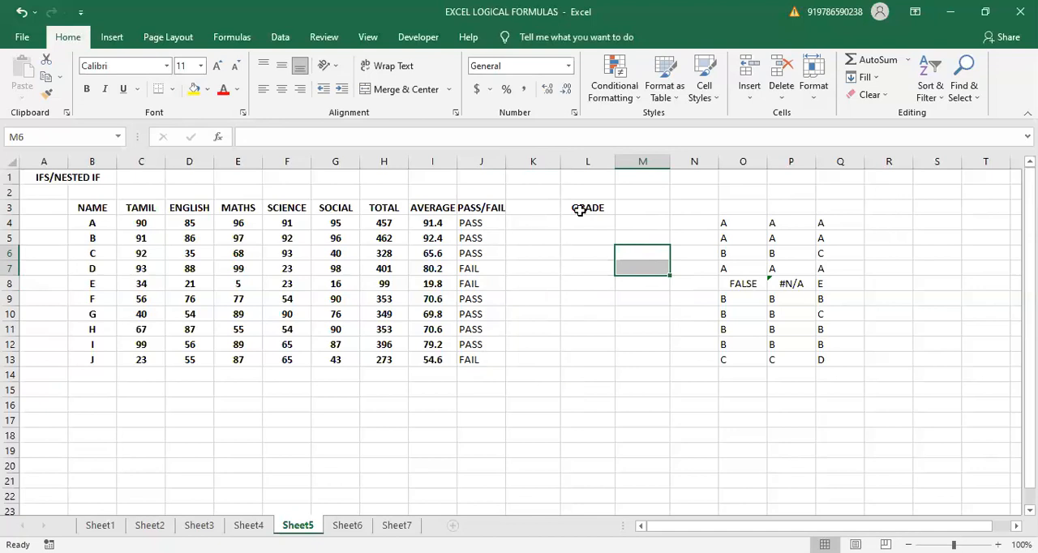
left_click(532, 228)
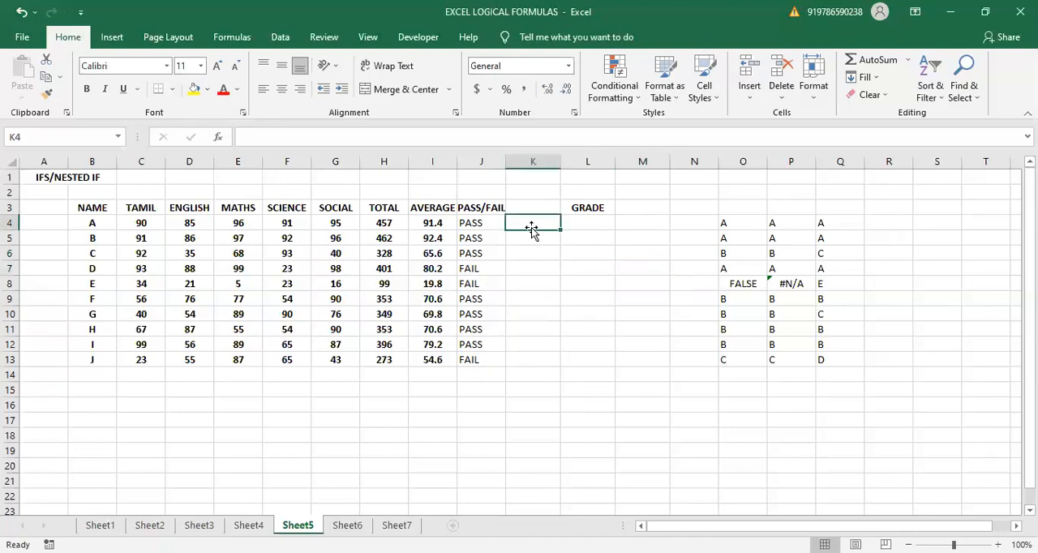
type("=")
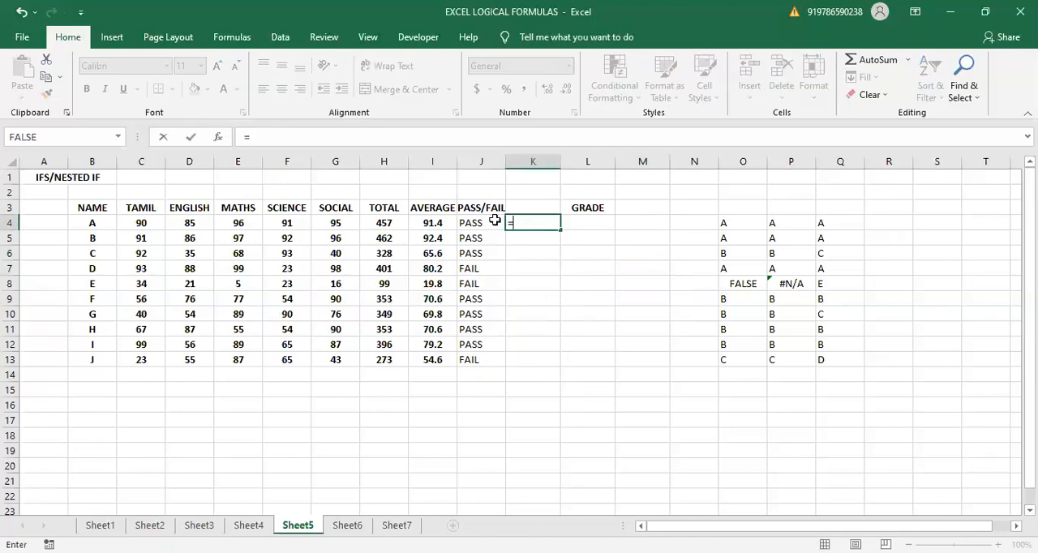
key("BackSpace")
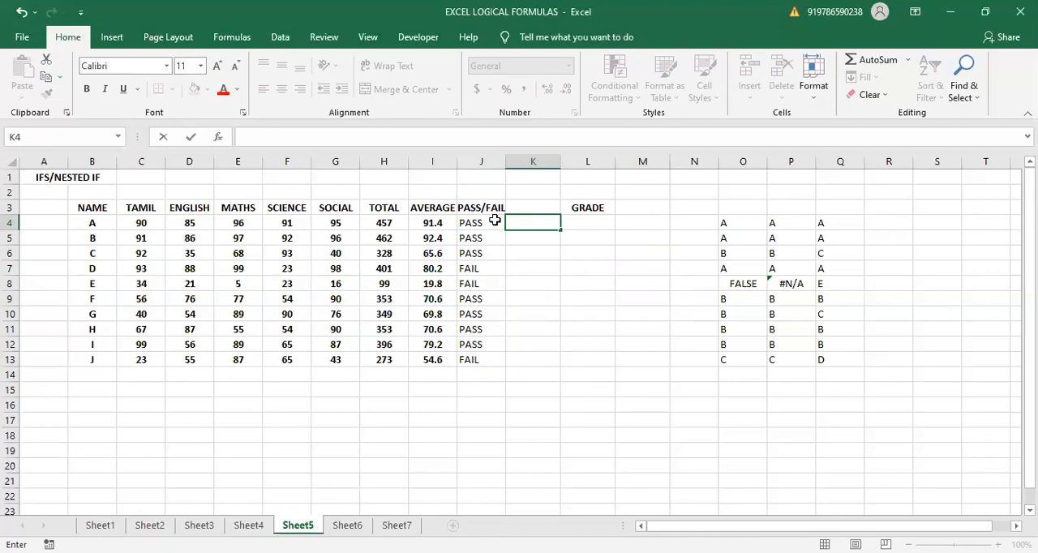
- Copy everything after AND in the J4 formula, from the opening parenthesis through "FAIL", and leave the cell
left_click(494, 220)
double_click(494, 220)
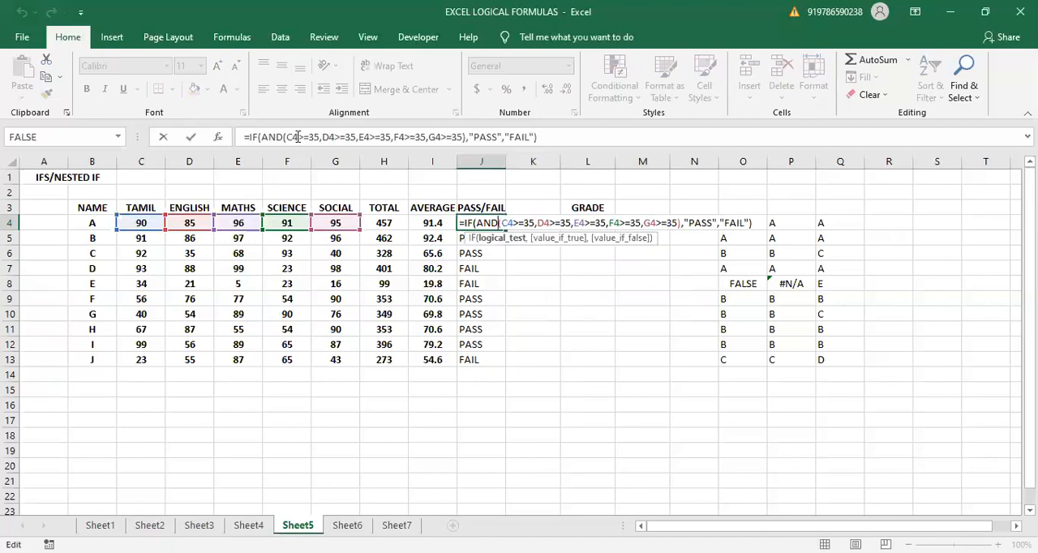
left_click_drag(283, 137, 572, 139)
key("ctrl+c")
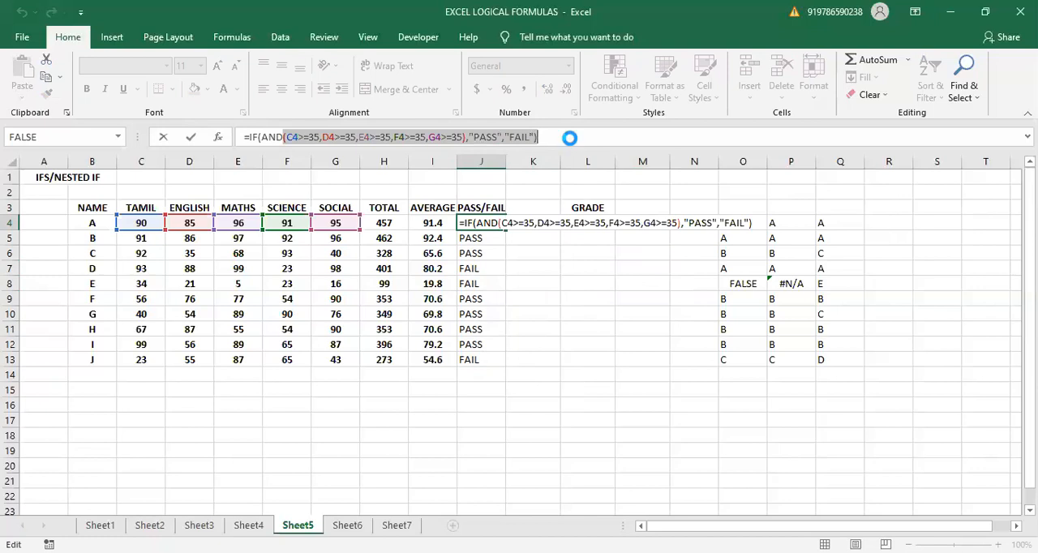
left_click(546, 245)
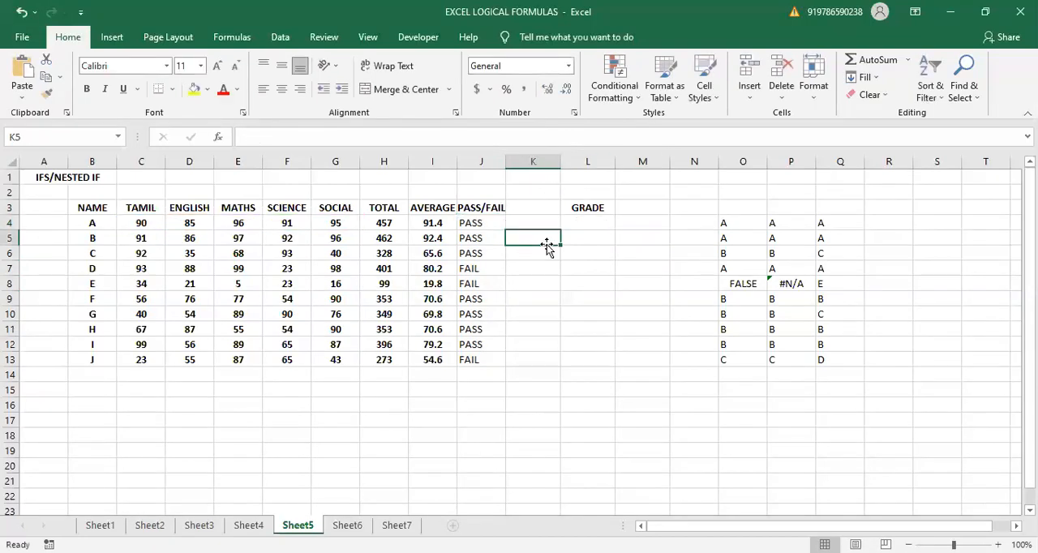
- Try to enter a formula in L4 that starts with =IF(OR( and continues with the copied conditions and PASS/FAIL results
left_click(599, 225)
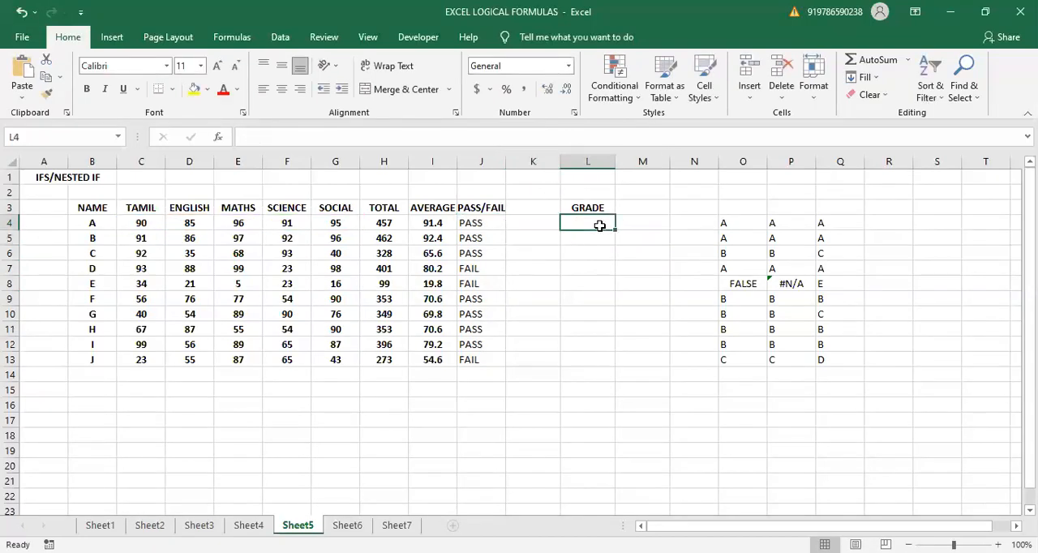
type("=IFD")
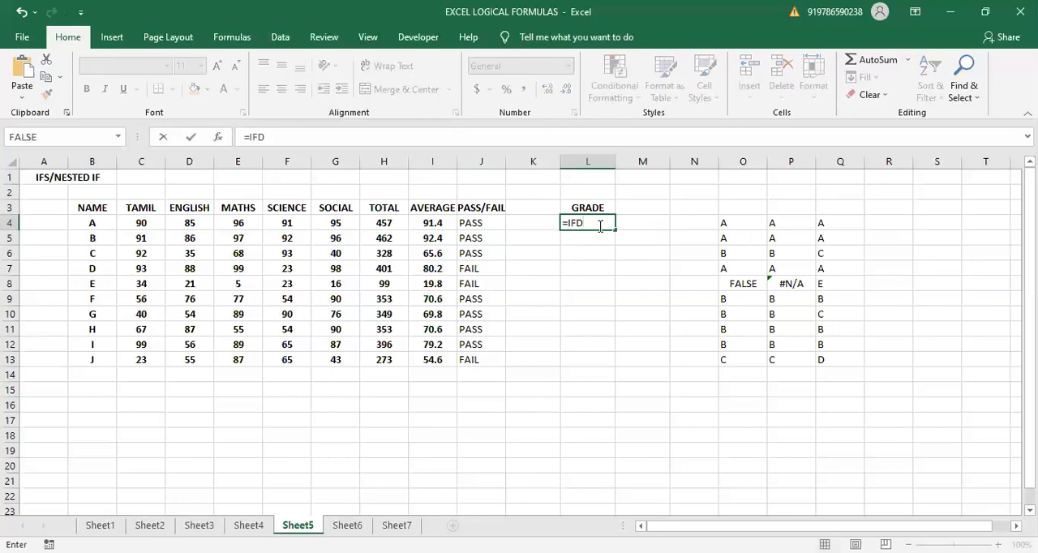
key("BackSpace")
type("(OR(")
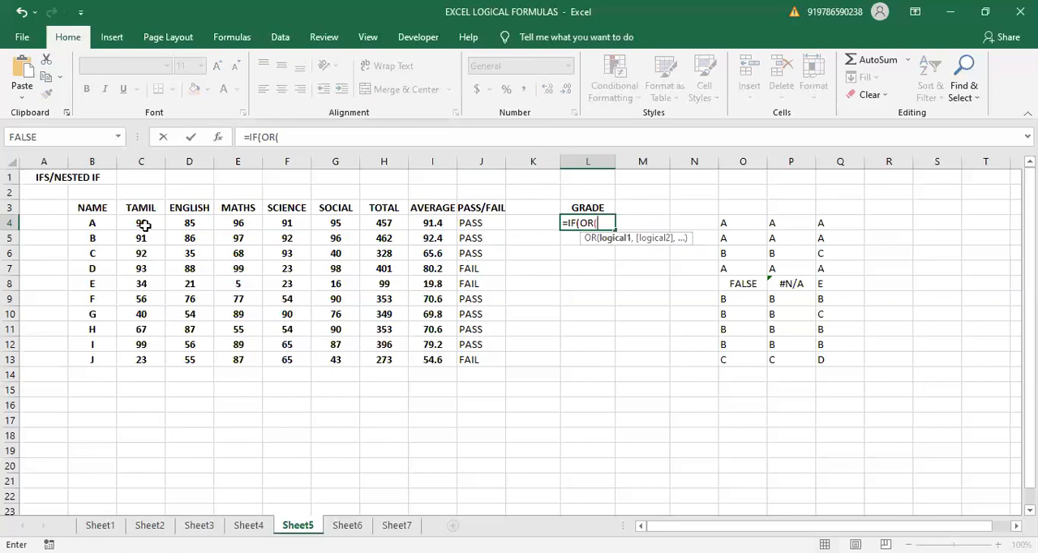
key("ctrl+v")
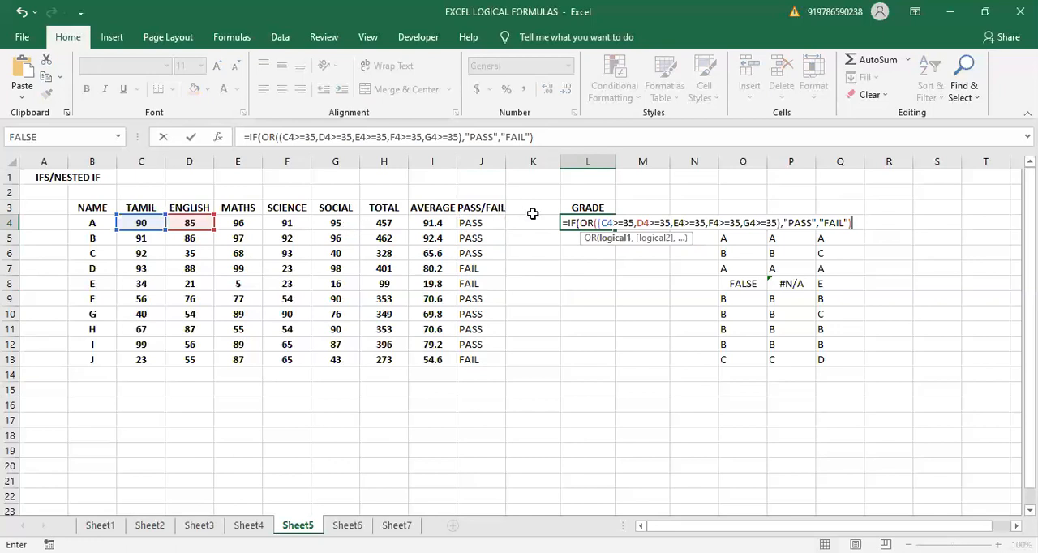
left_click(782, 222)
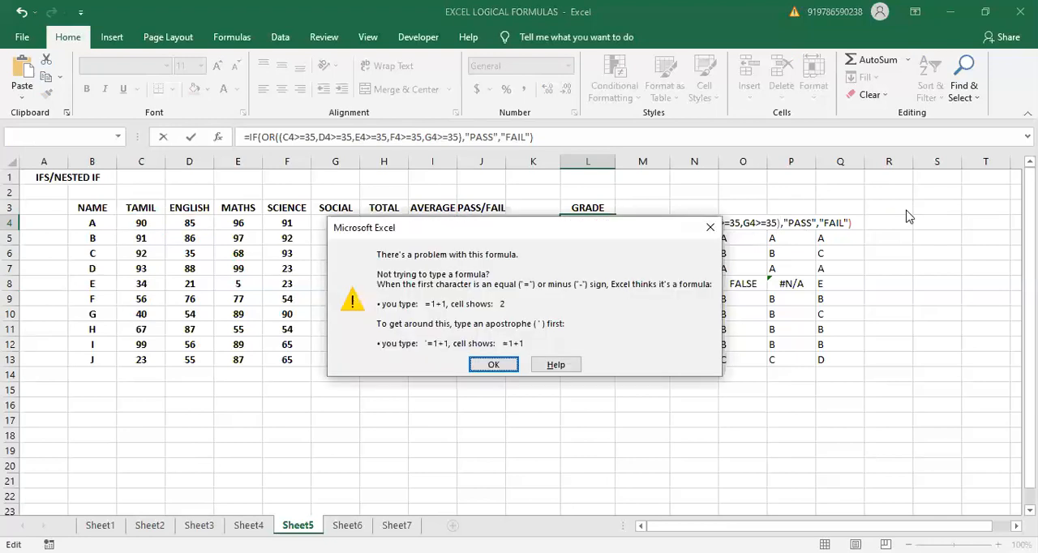
key("Return")
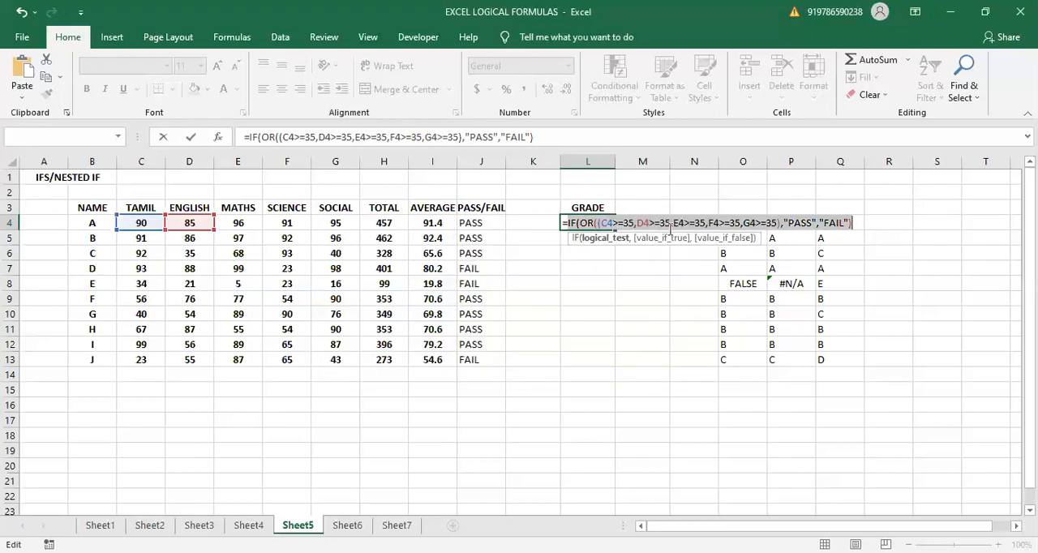
- Replace the Maths reference in the L4 OR formula by picking cell E4, and try to commit it
left_click(677, 223)
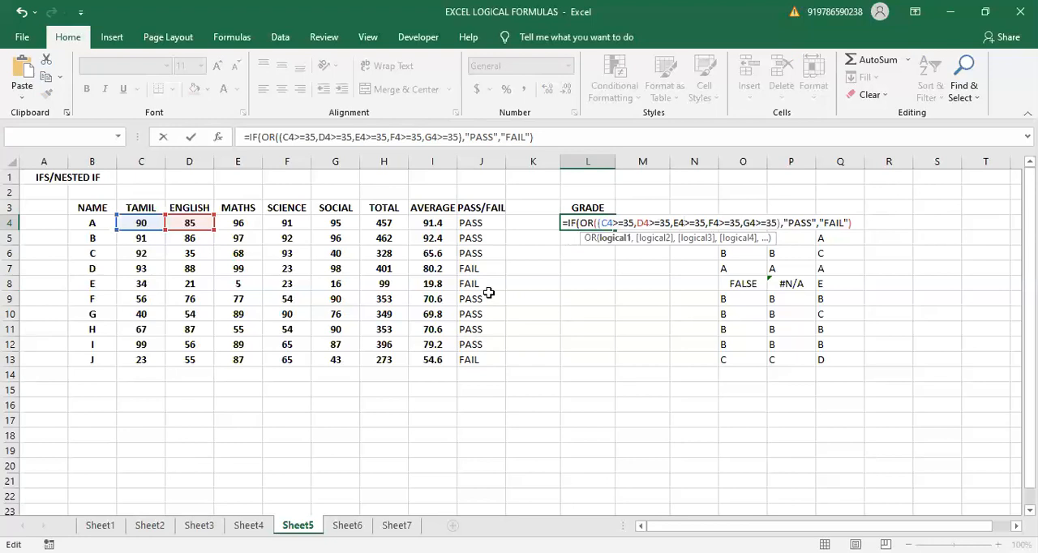
key("BackSpace")
key("BackSpace")
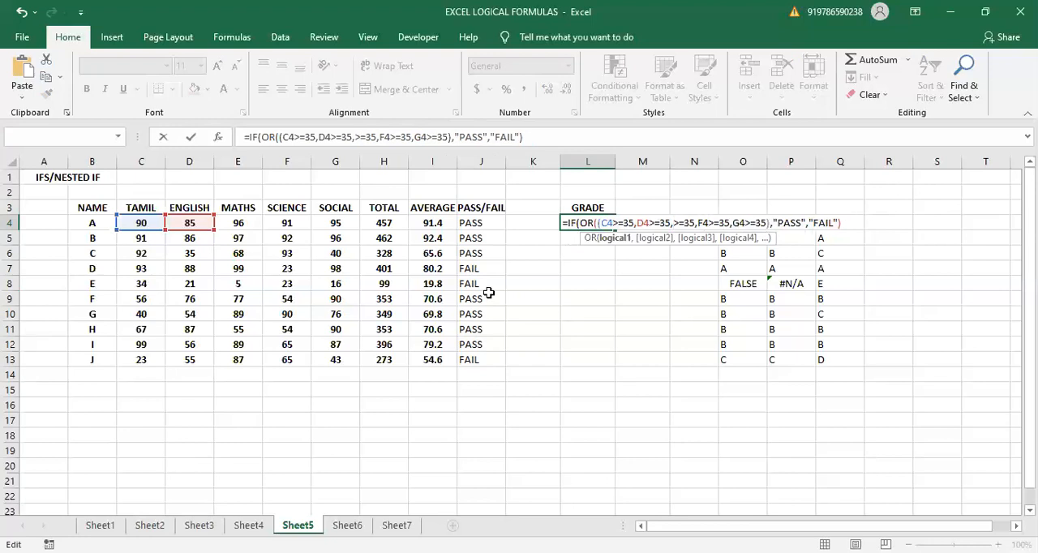
left_click(240, 227)
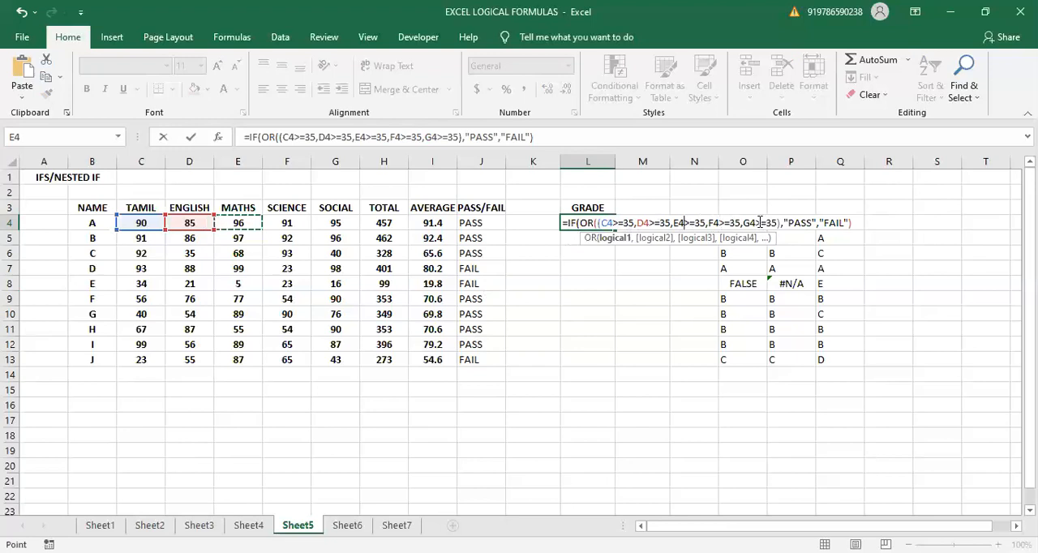
left_click(721, 224)
key("Return")
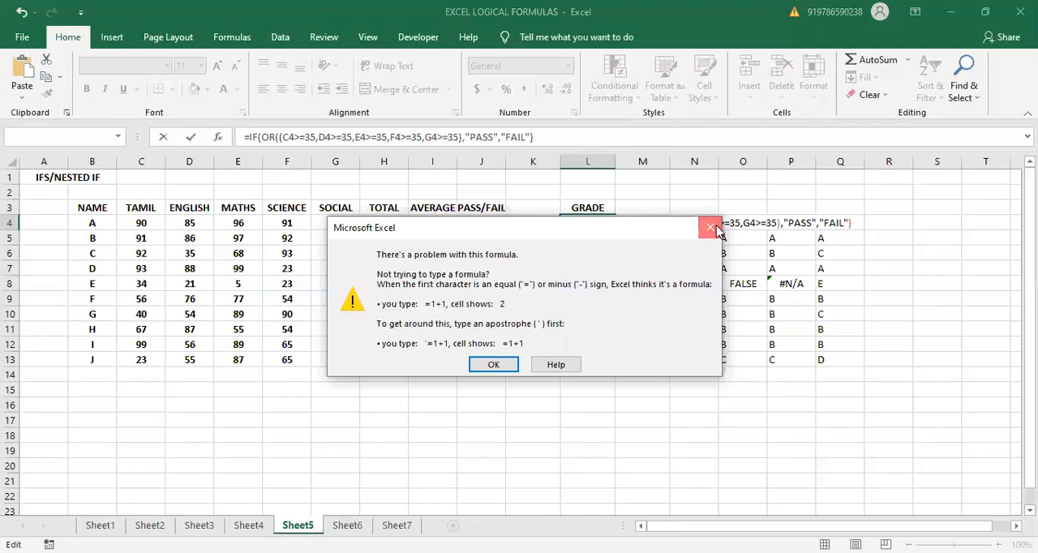
key("Return")
- Delete and pick the E4 reference in the L4 formula once more, and retry committing it
left_click(682, 223)
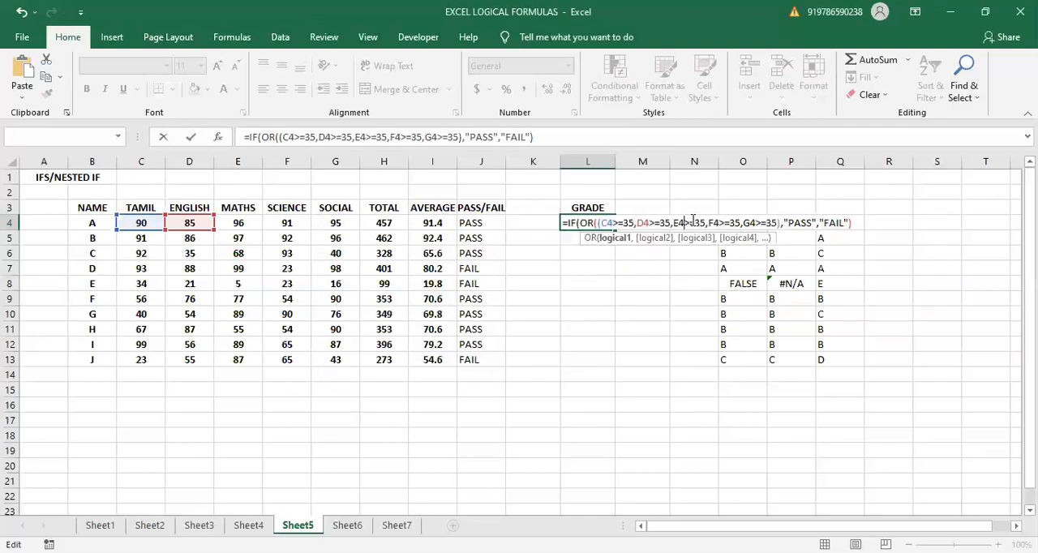
key("BackSpace")
key("BackSpace")
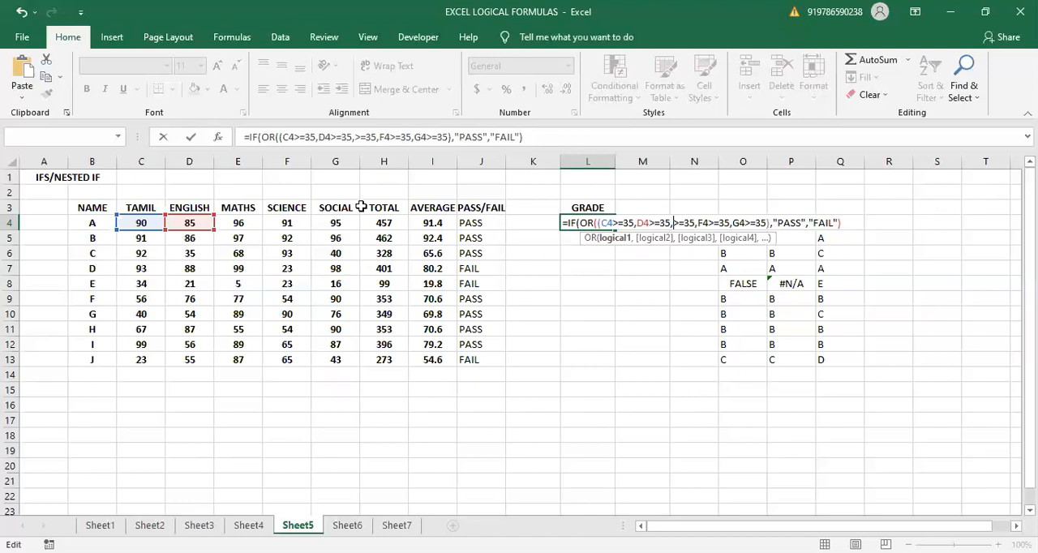
left_click(232, 223)
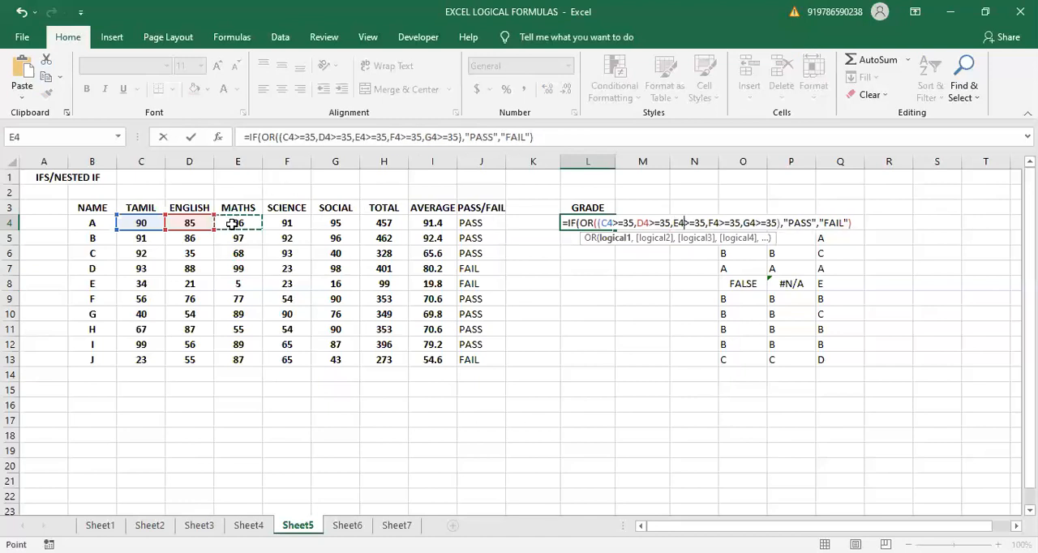
key("Right")
left_click(232, 223)
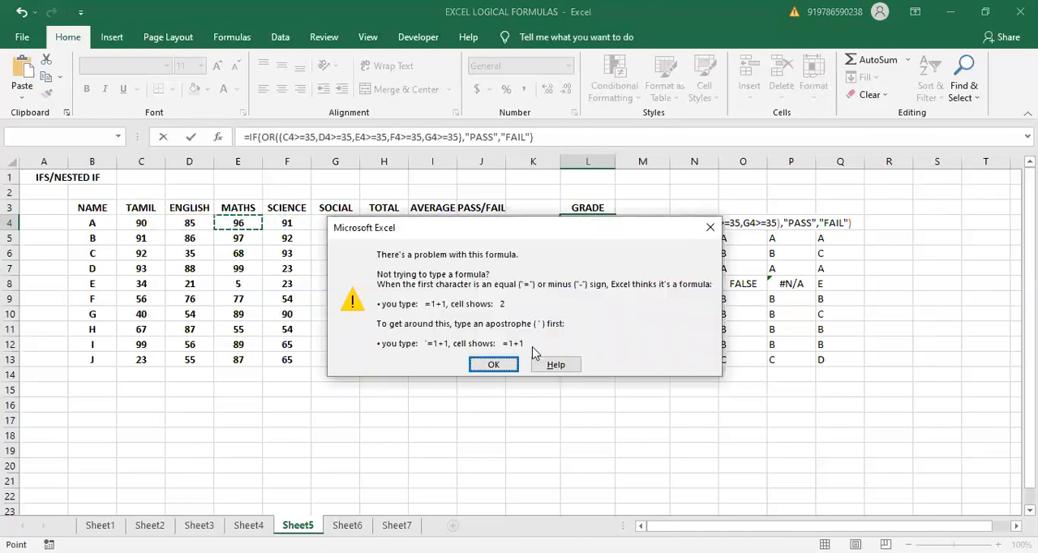
left_click(710, 228)
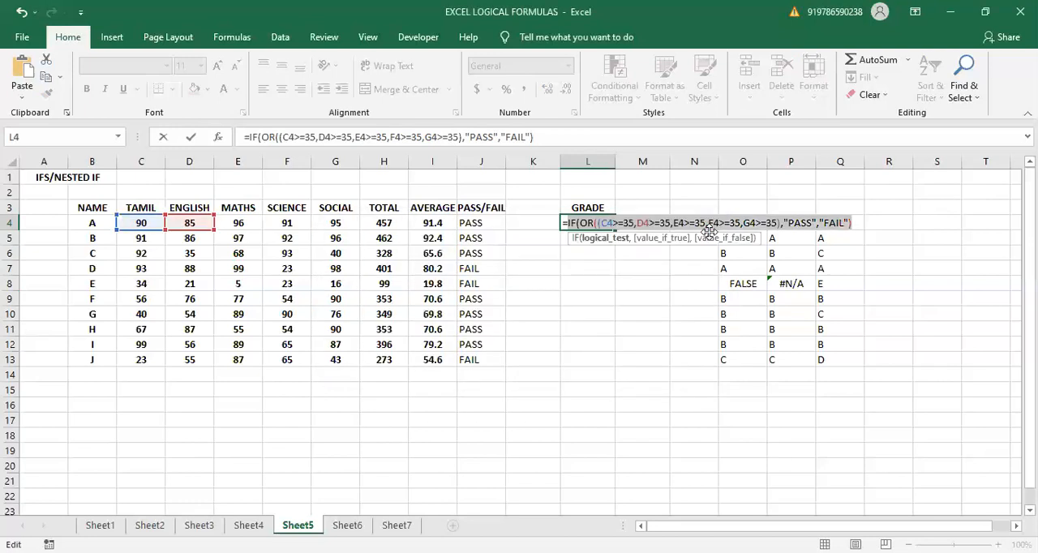
- Clear the rejected formula from L4 and restart it with =IF(OR(, moving the function hint away from the cell
key("BackSpace")
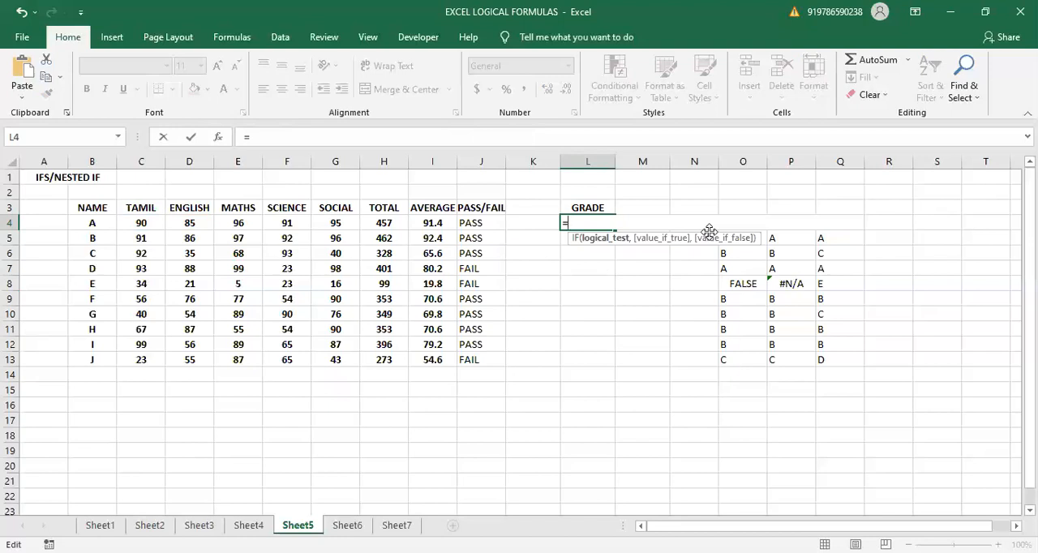
type("IF(")
key("BackSpace")
key("BackSpace")
key("BackSpace")
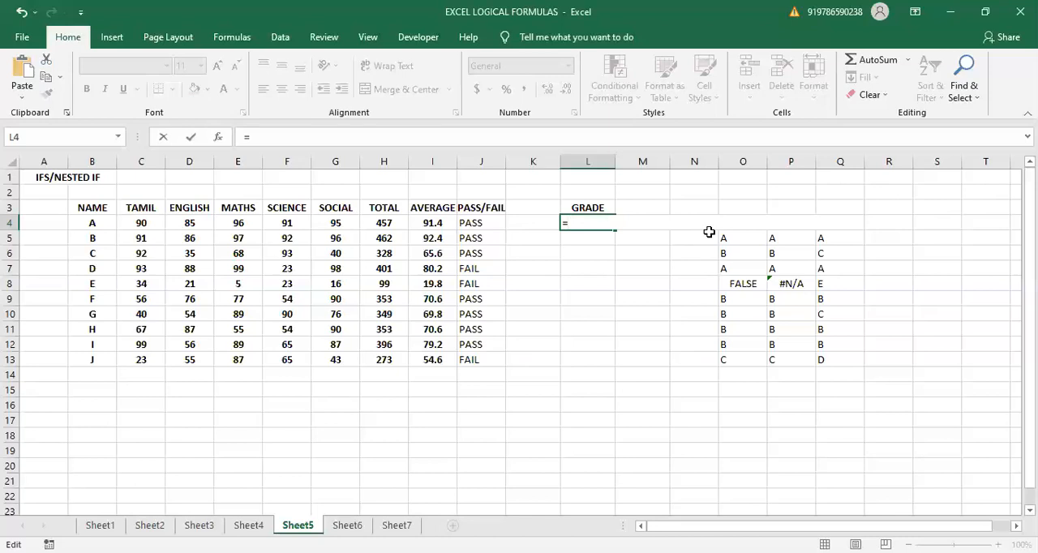
type("IF")
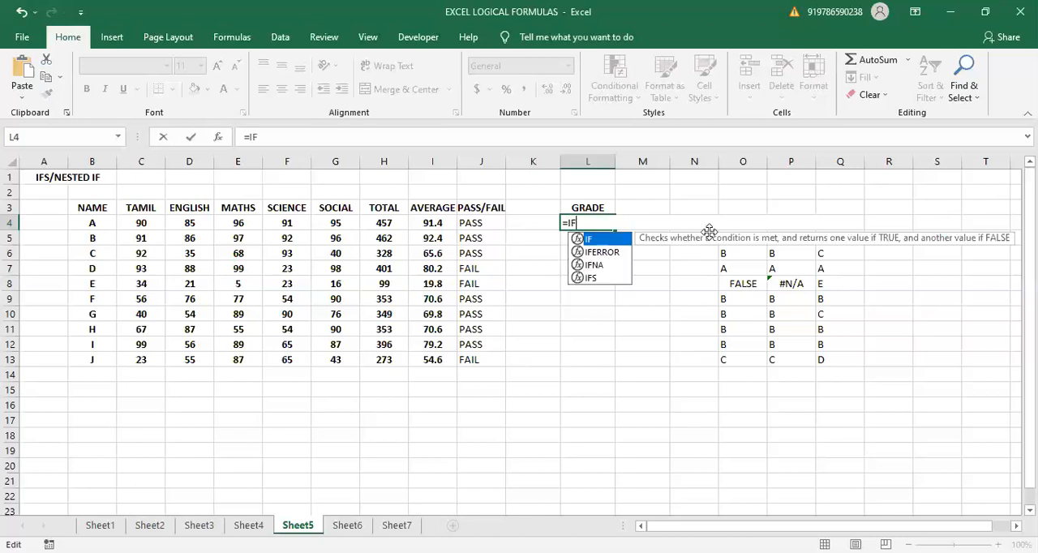
type("(")
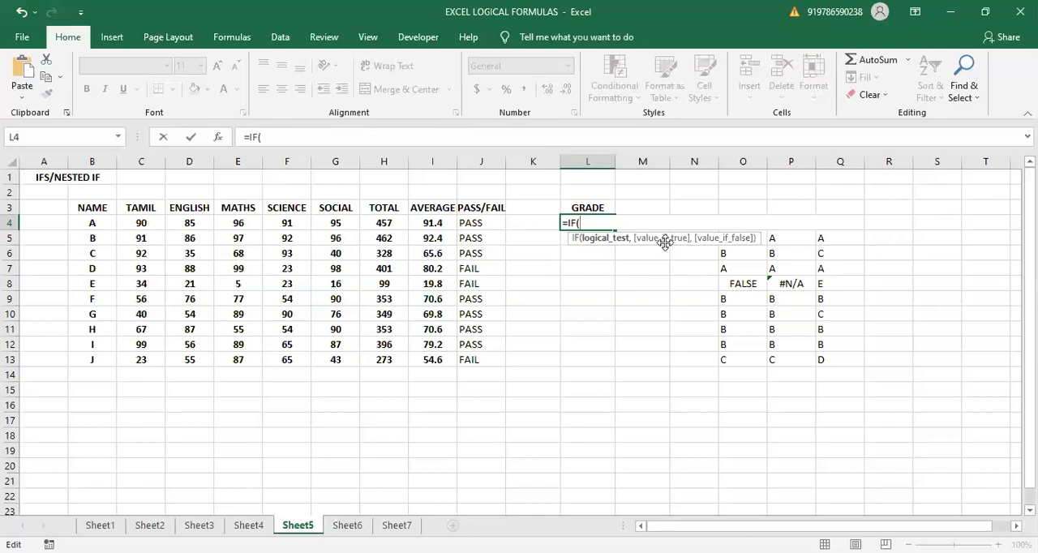
left_click_drag(665, 245, 655, 265)
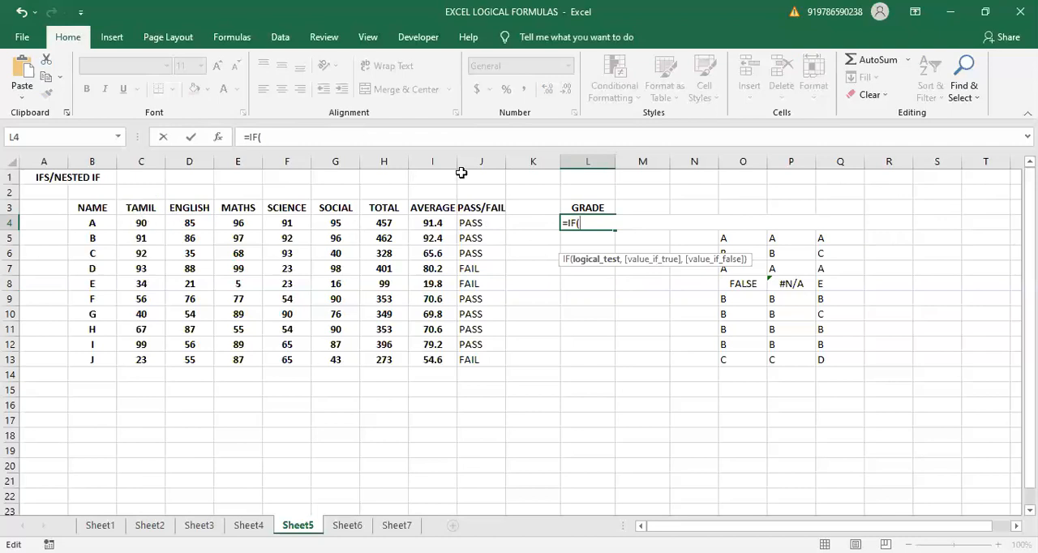
type("OR")
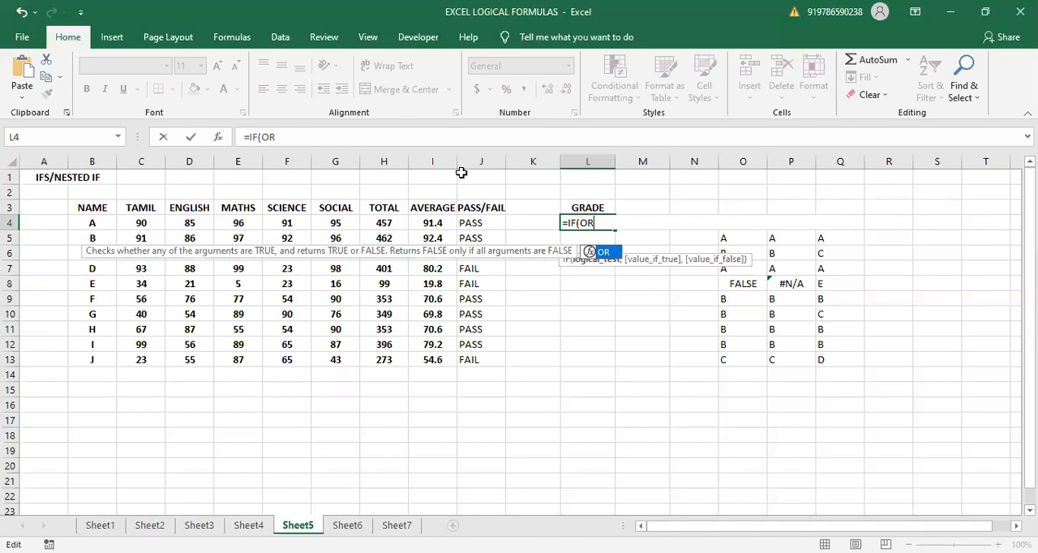
type("(")
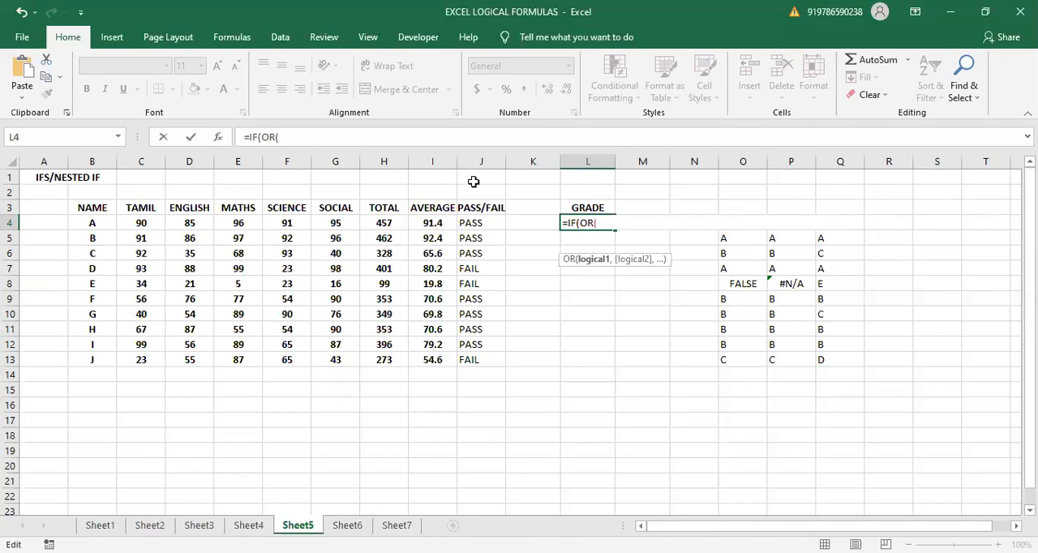
- Add the Tamil, English and Maths conditions to the OR test: C4>=35, D4>=35 and E4>=35
left_click(123, 225)
type(">=35")
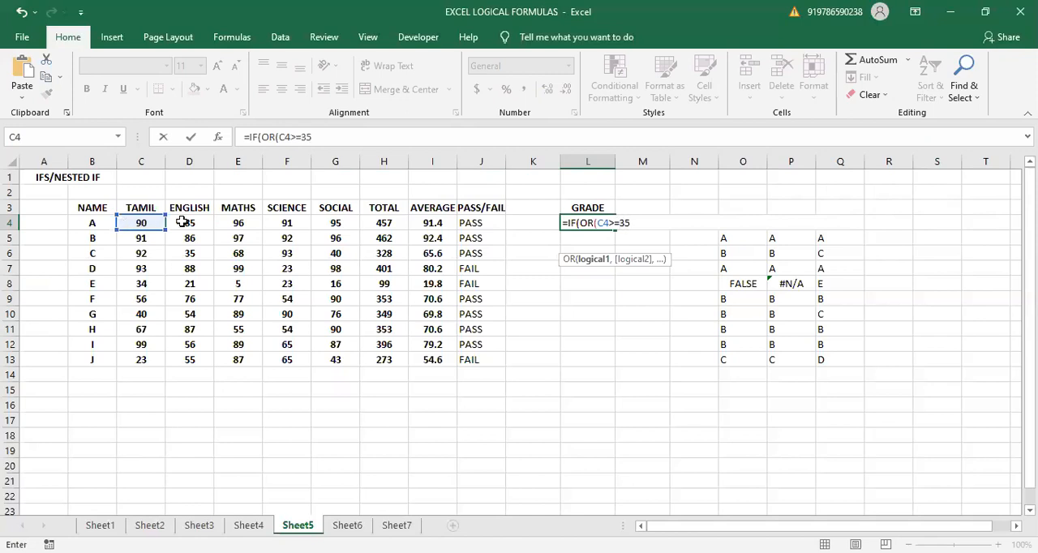
type(",")
left_click(182, 222)
type(">=35")
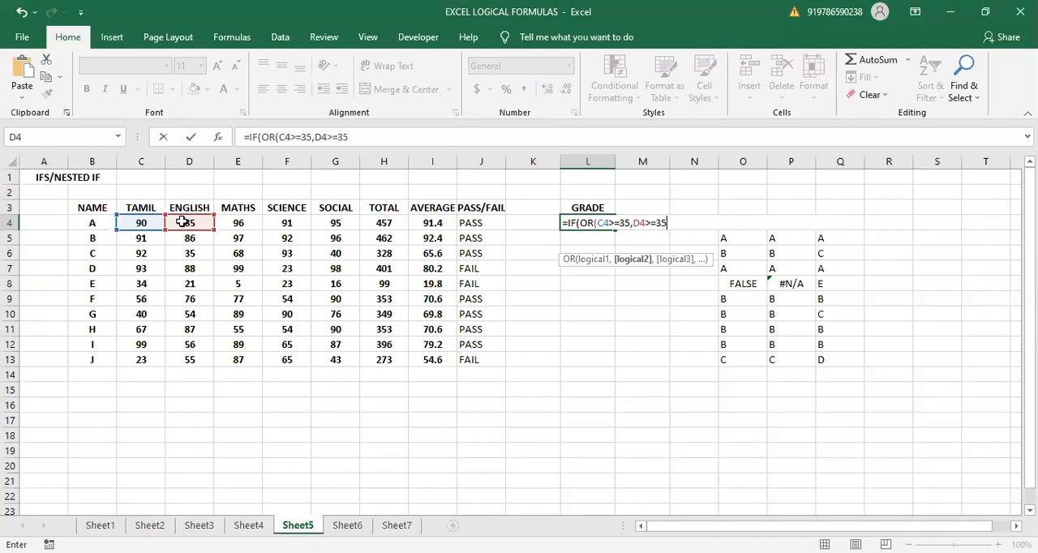
type(",")
left_click(237, 223)
type(">=35")
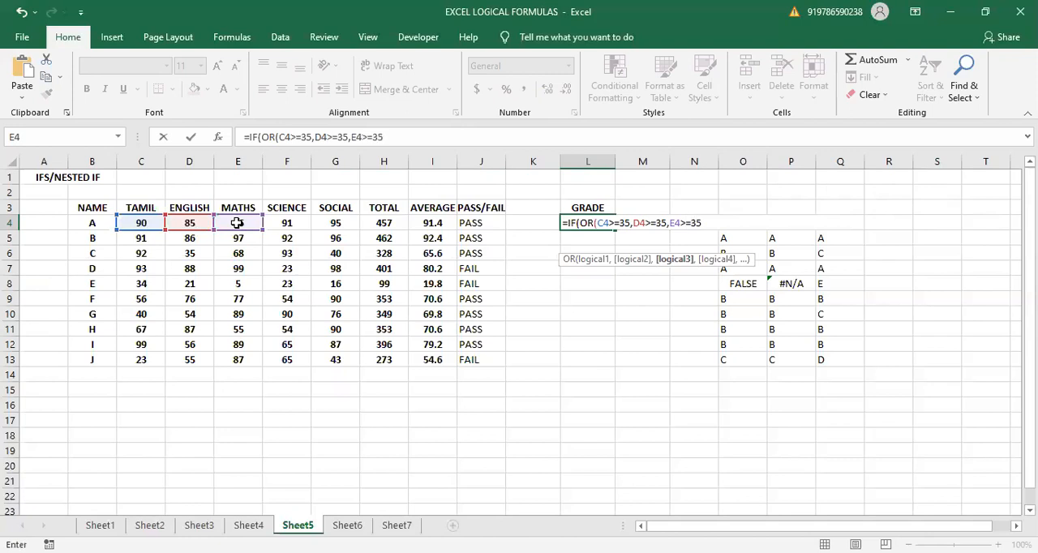
type(",")
- Add the Science and Social conditions to the OR test, requiring at least 35 in cells F4 and G4
left_click(291, 223)
type(">=35")
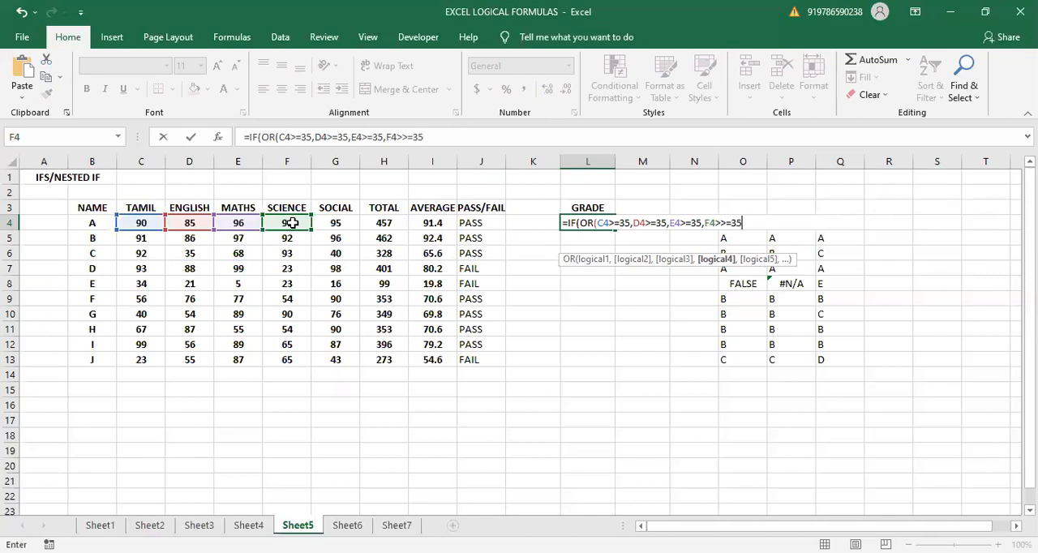
type(",")
left_click(331, 227)
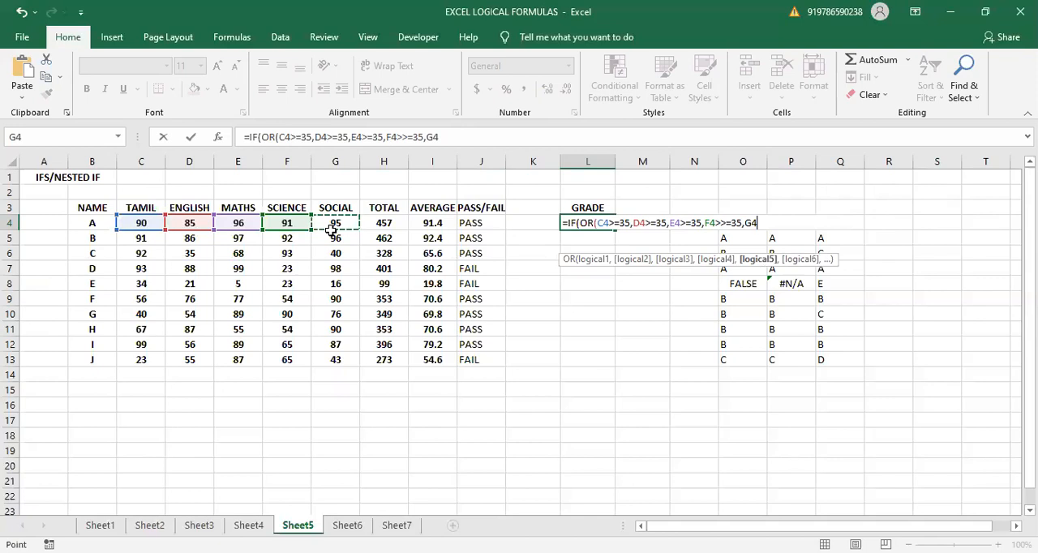
key("Down")
left_click(334, 222)
type(">>")
key("BackSpace")
key("BackSpace")
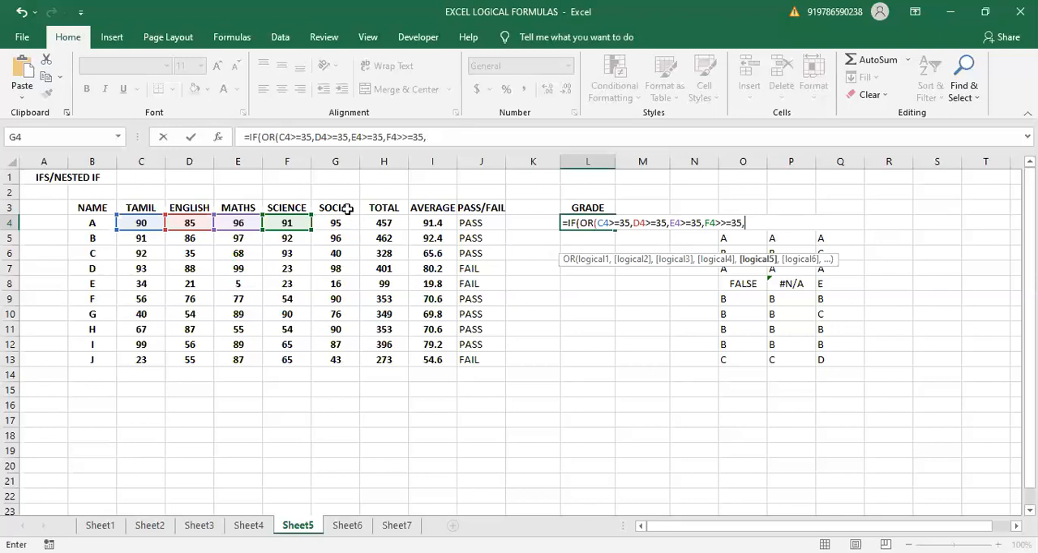
left_click(347, 226)
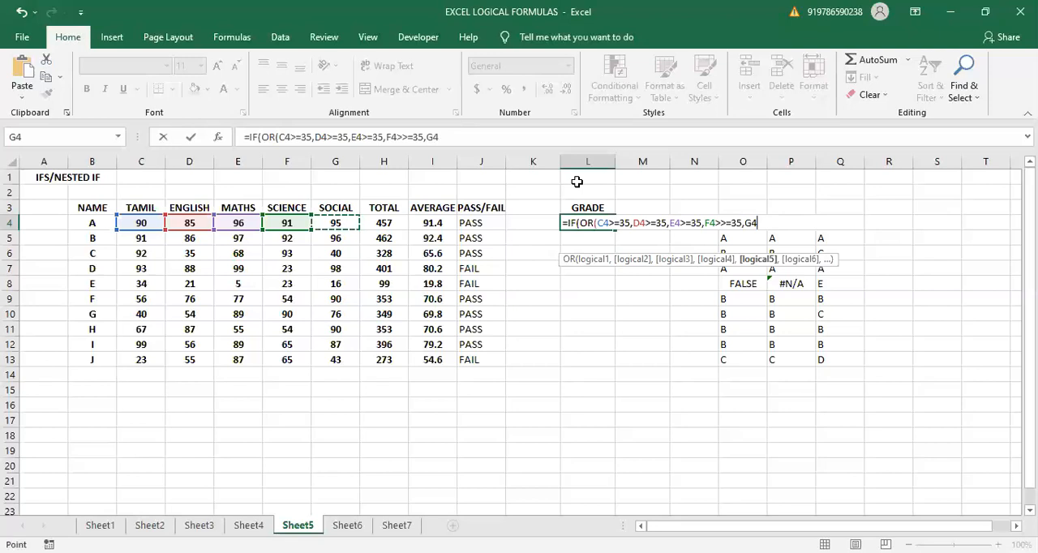
type(">=35")
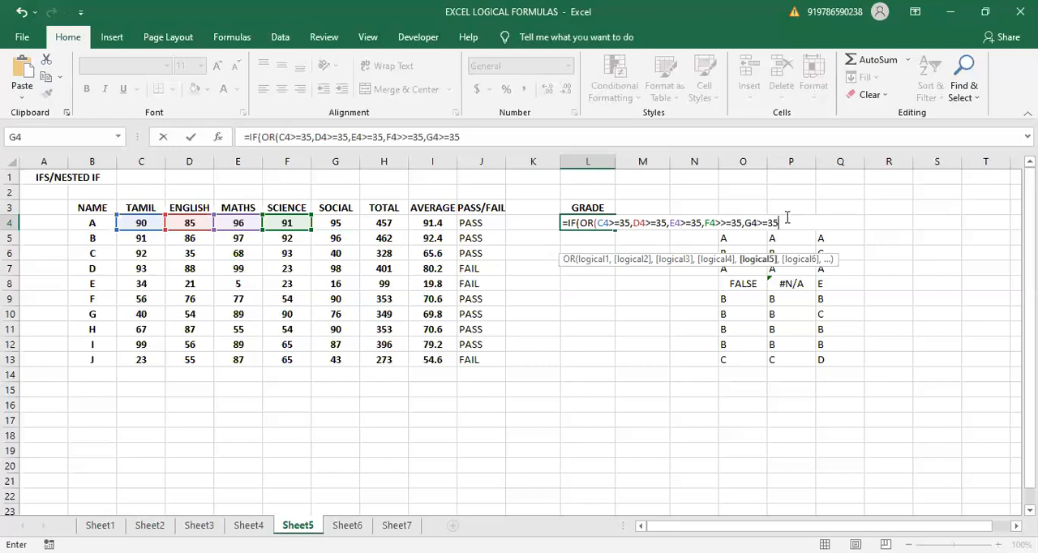
- Remove the duplicated > sign from the F4 condition and close the OR test with a parenthesis and comma
left_click(720, 225)
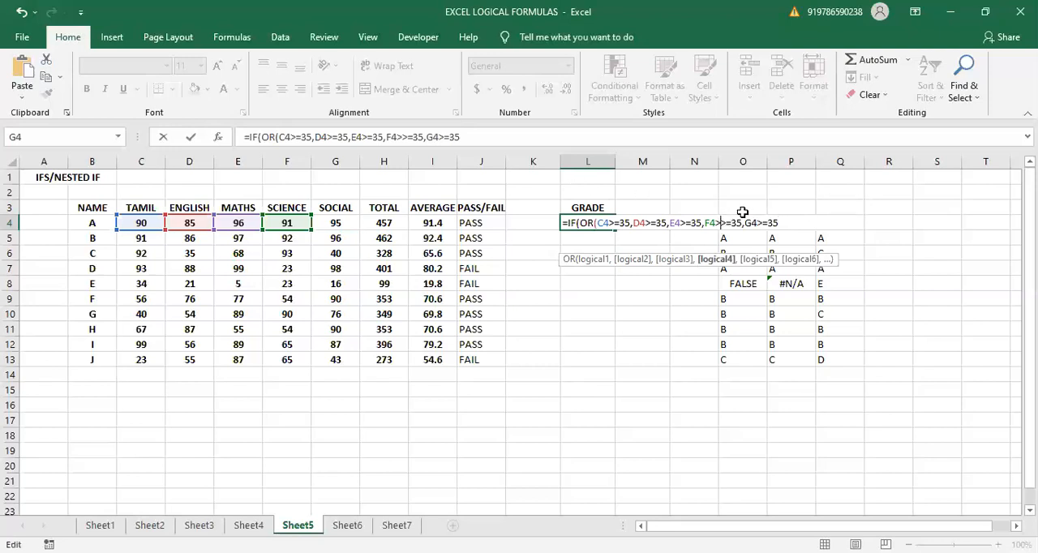
key("BackSpace")
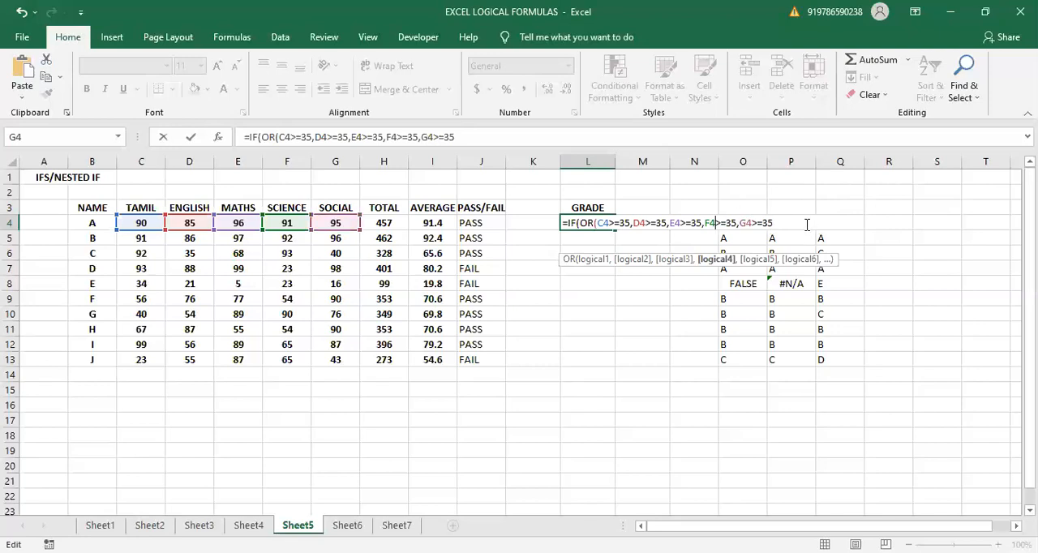
left_click(802, 223)
type(")")
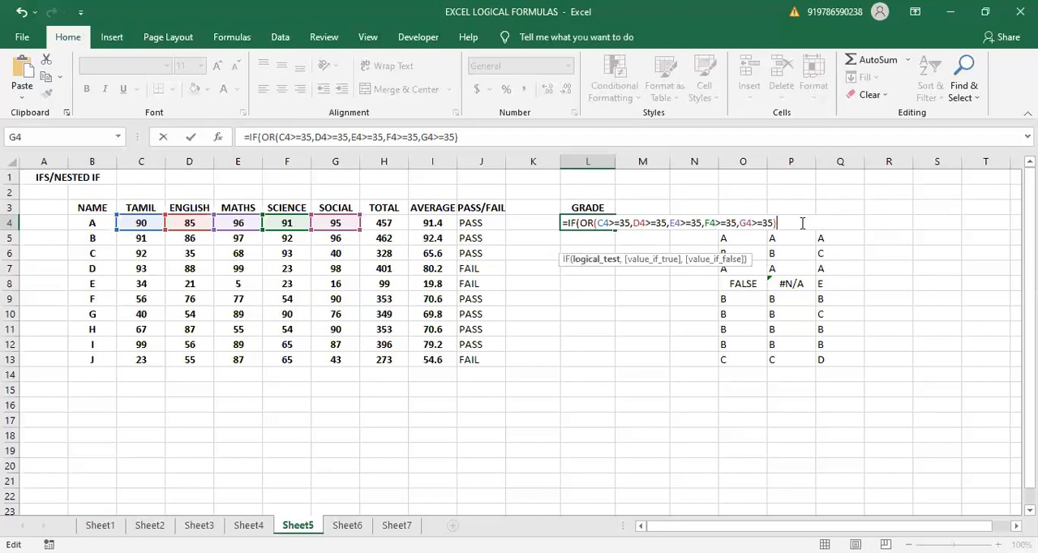
type(",")
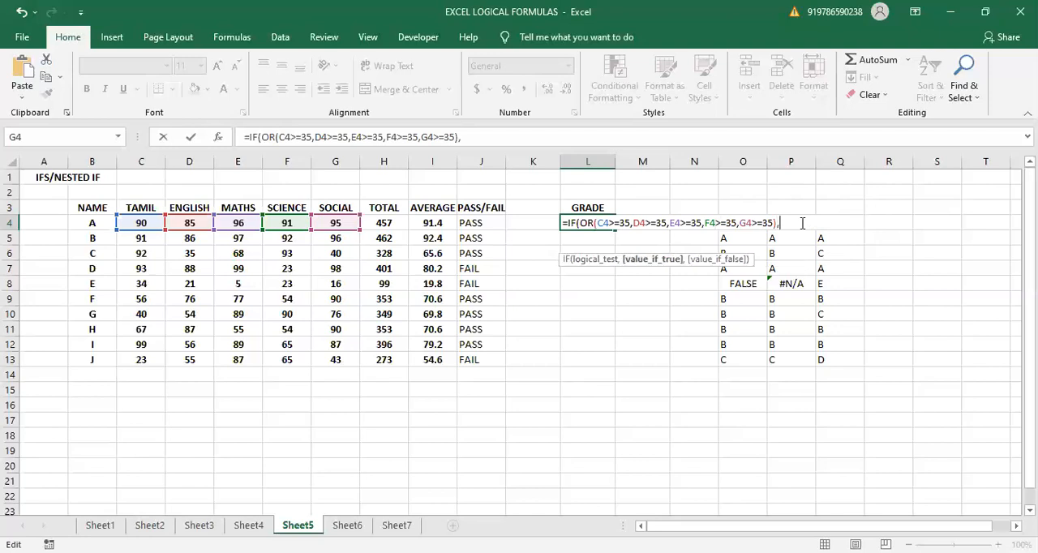
type("\"PASS\",\"\"")
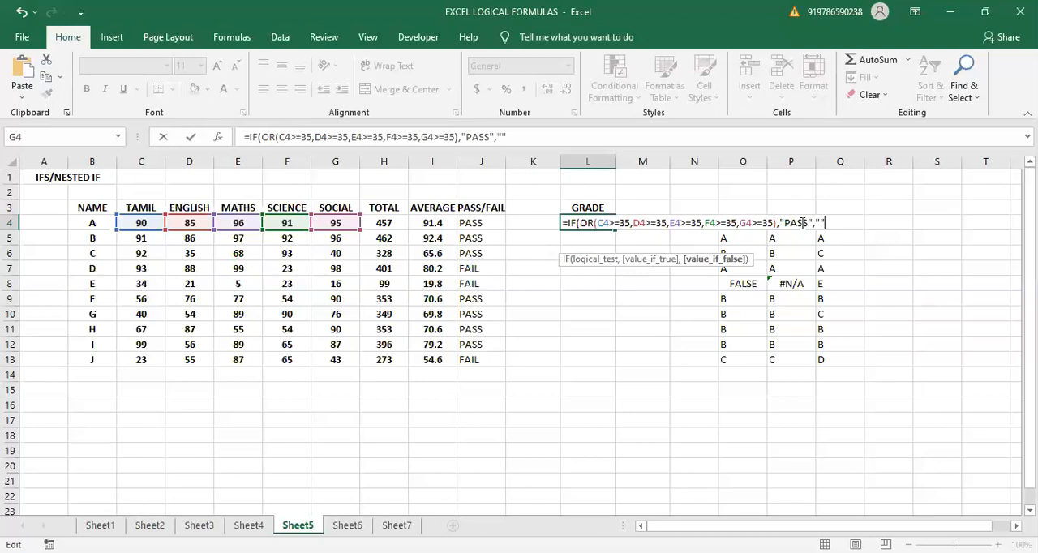
- Finish the L4 formula with "PASS" if true and "FAIL" if false, and fill it down to L13
key("BackSpace")
type("FAIL\")")
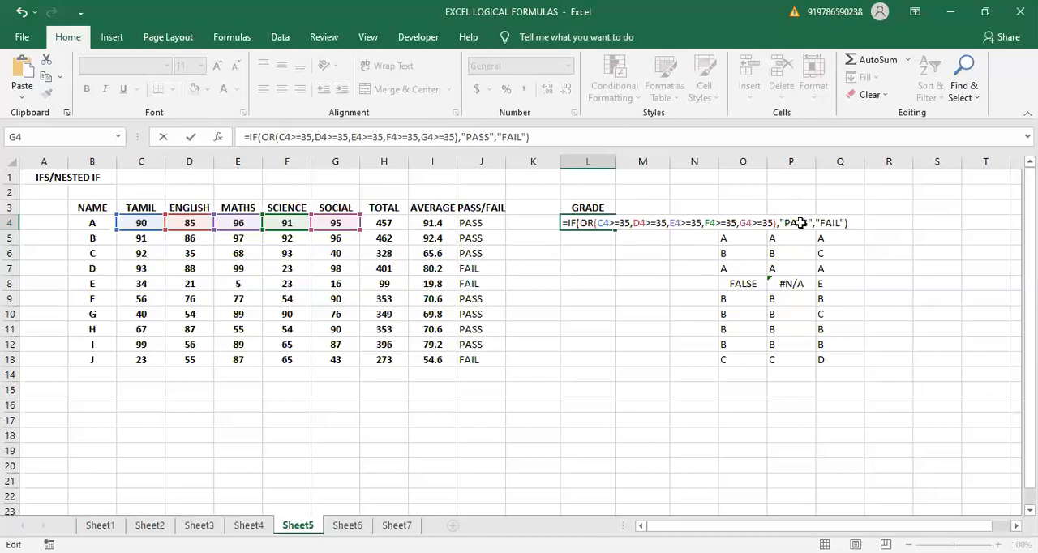
key("Return")
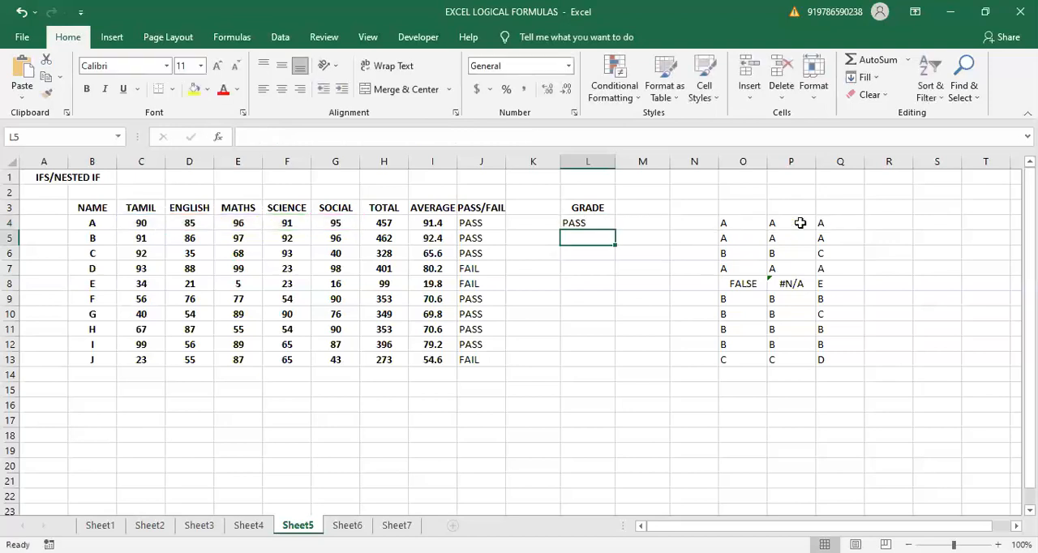
left_click(603, 217)
left_click_drag(615, 232, 621, 364)
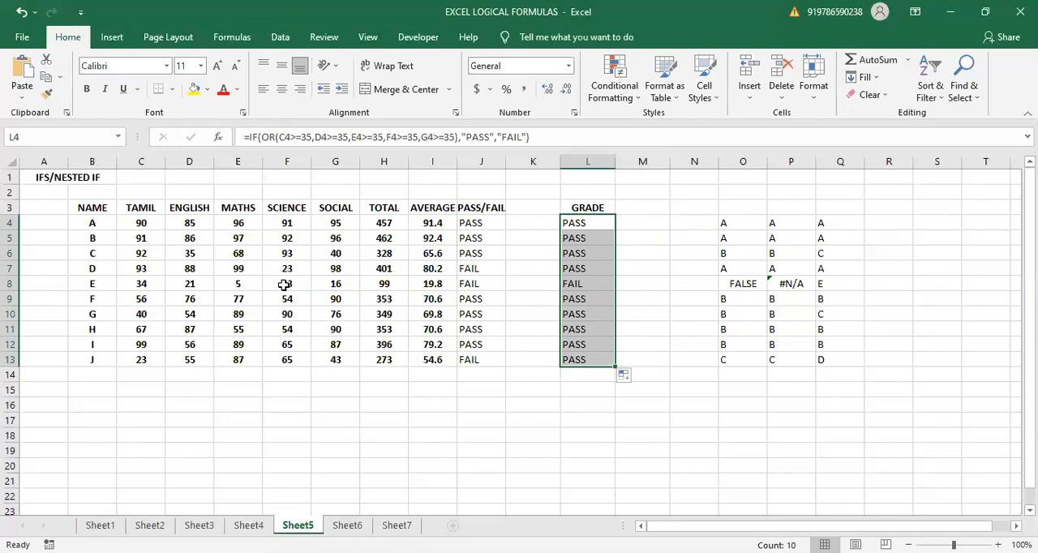
- Examine student E's five marks in C8:G8 against the OR result in L8, and check student D's Science mark
left_click_drag(134, 284, 327, 283)
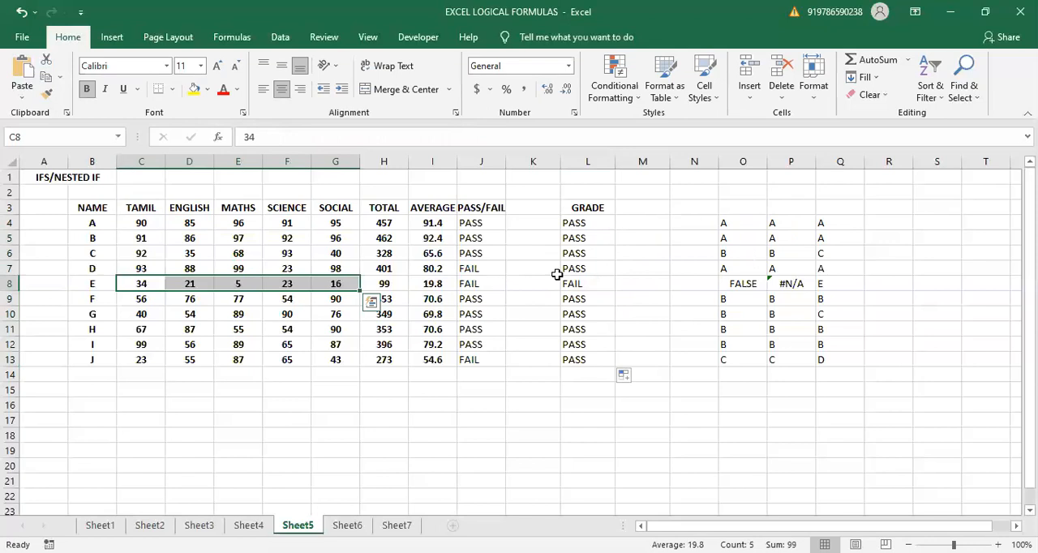
left_click(598, 292)
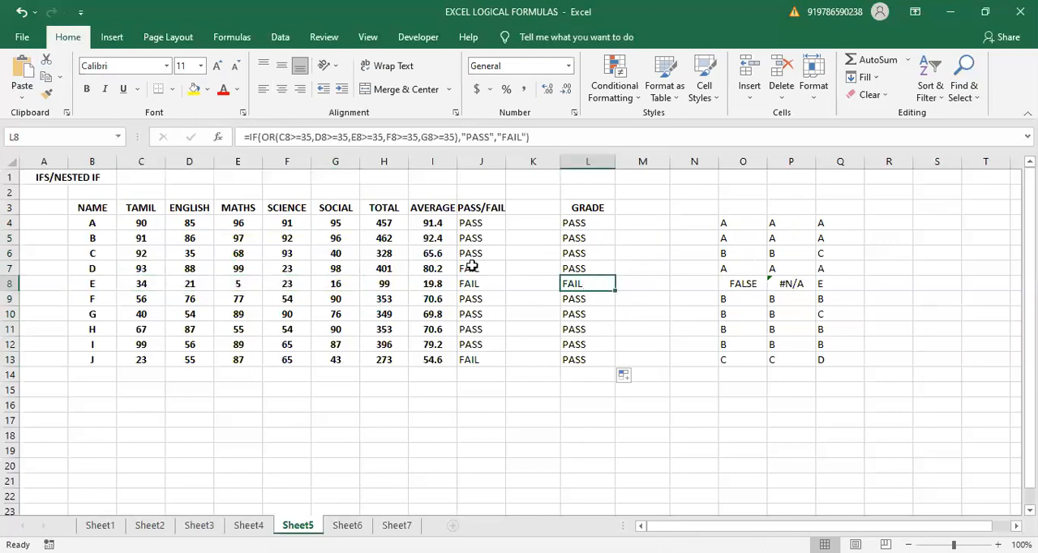
left_click(141, 281)
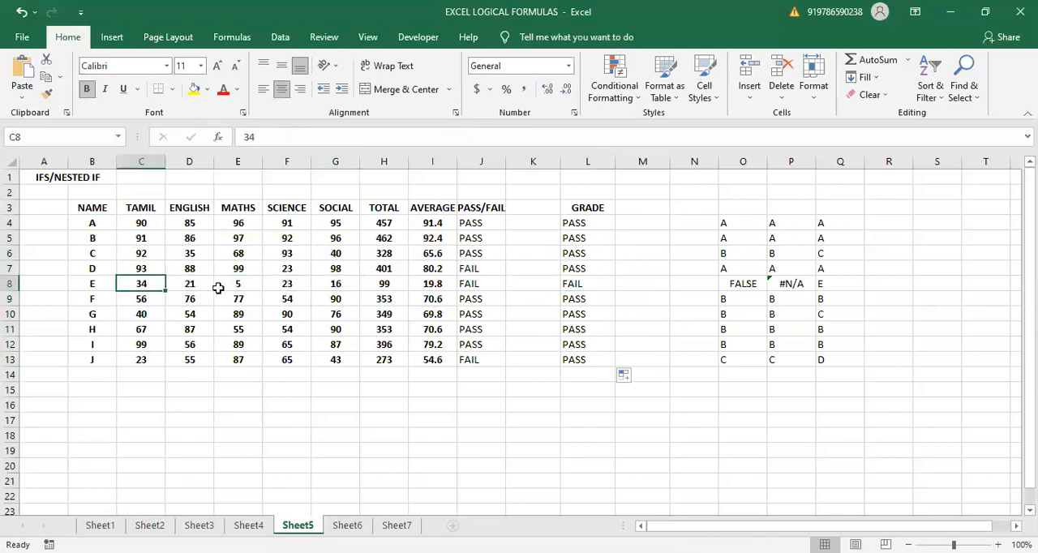
left_click(204, 283)
left_click(240, 284)
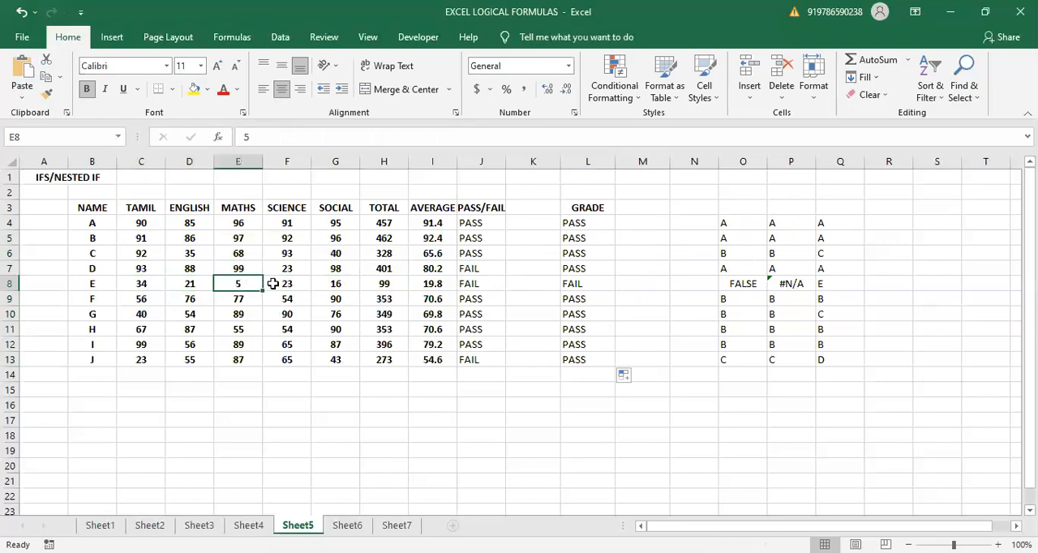
left_click(272, 284)
left_click(329, 286)
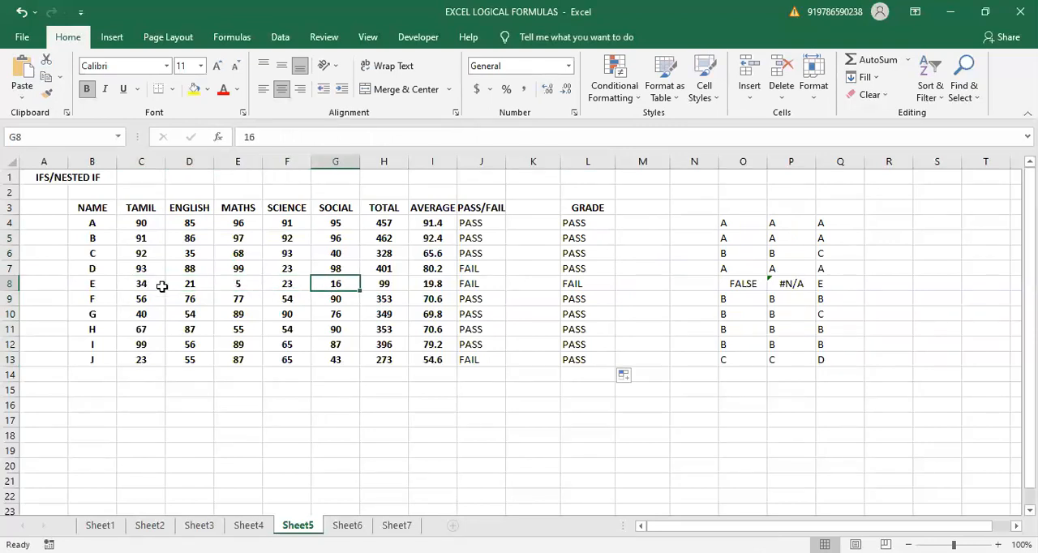
left_click_drag(132, 285, 323, 284)
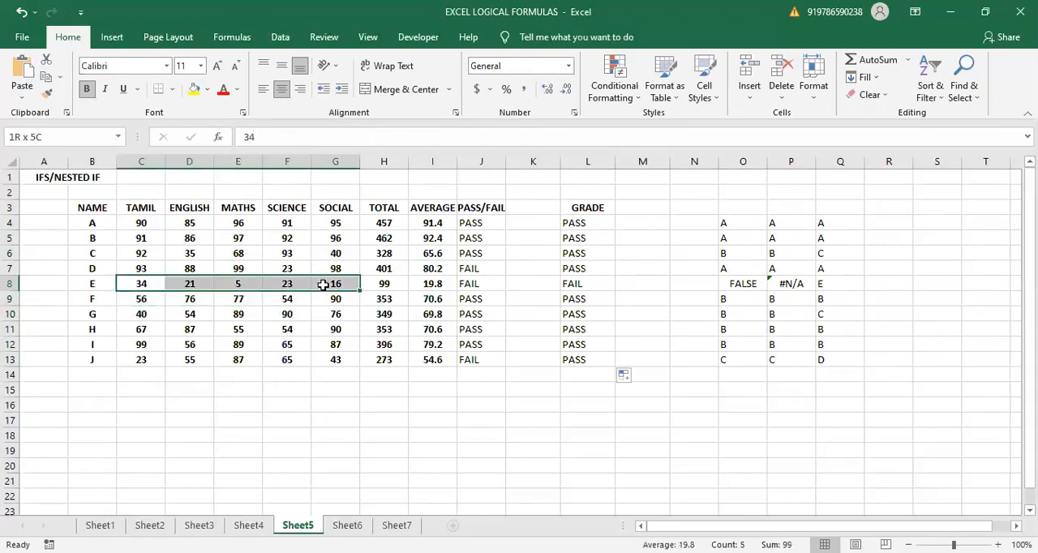
left_click(561, 284)
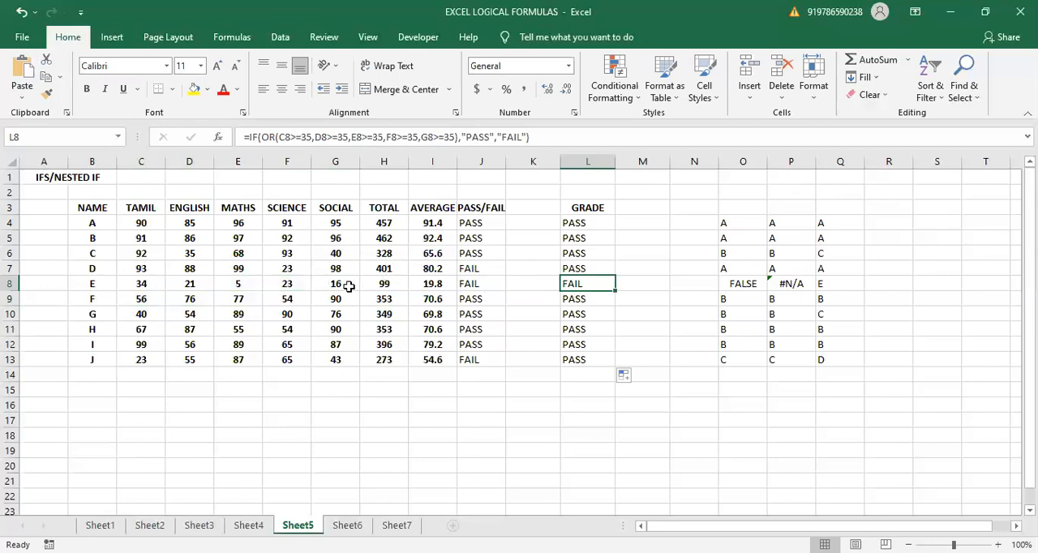
left_click(283, 273)
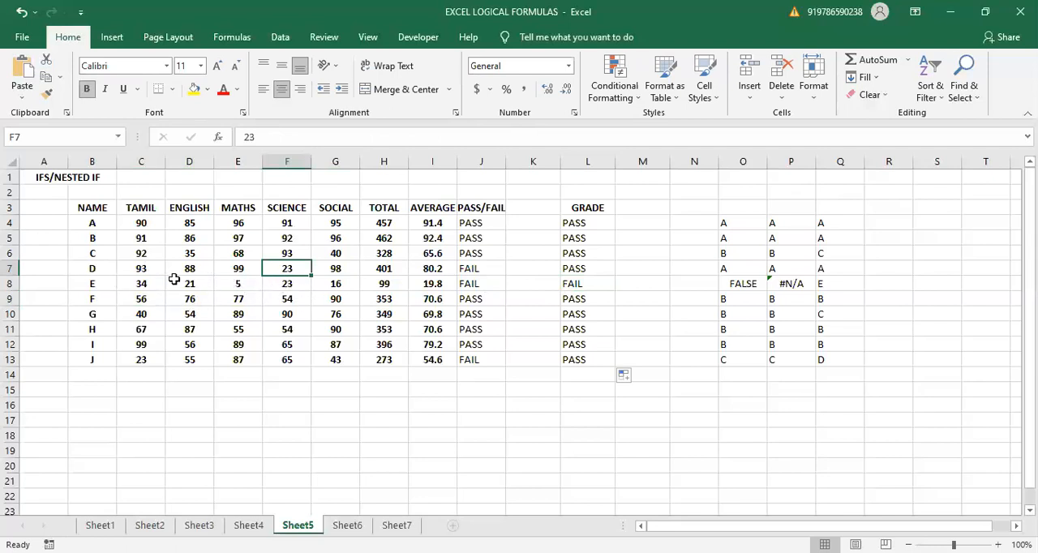
- Set student E's Tamil mark in C8 to 35 to test the OR formula
left_click(146, 282)
type("3")
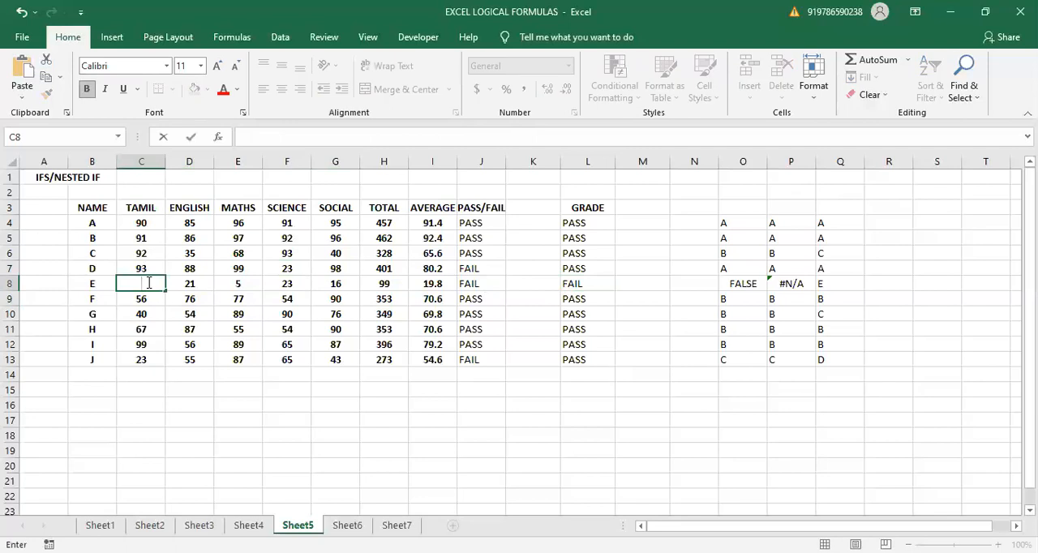
type("5")
key("Return")
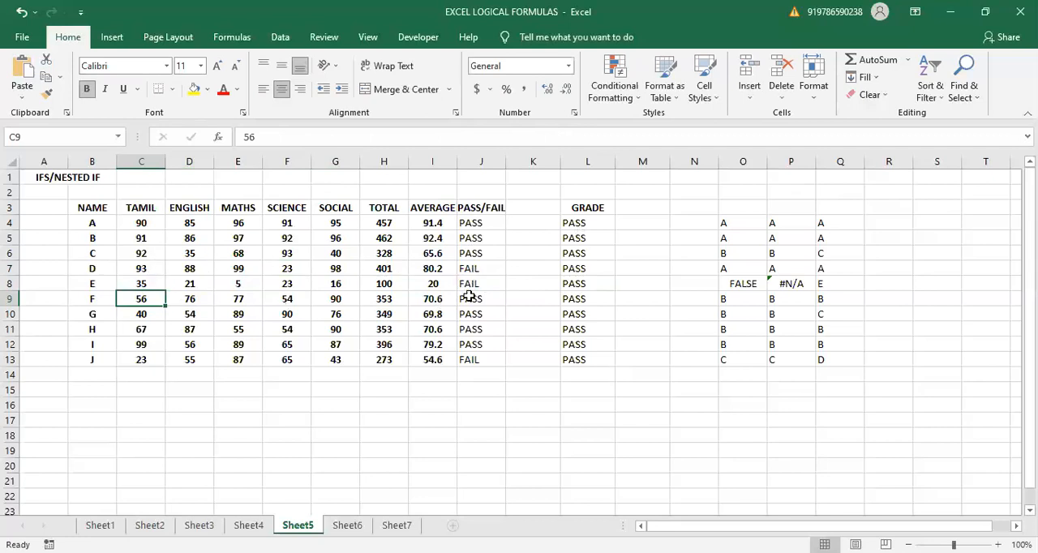
- Set student E's Tamil mark in C8 back to 34
left_click(148, 283)
type("34")
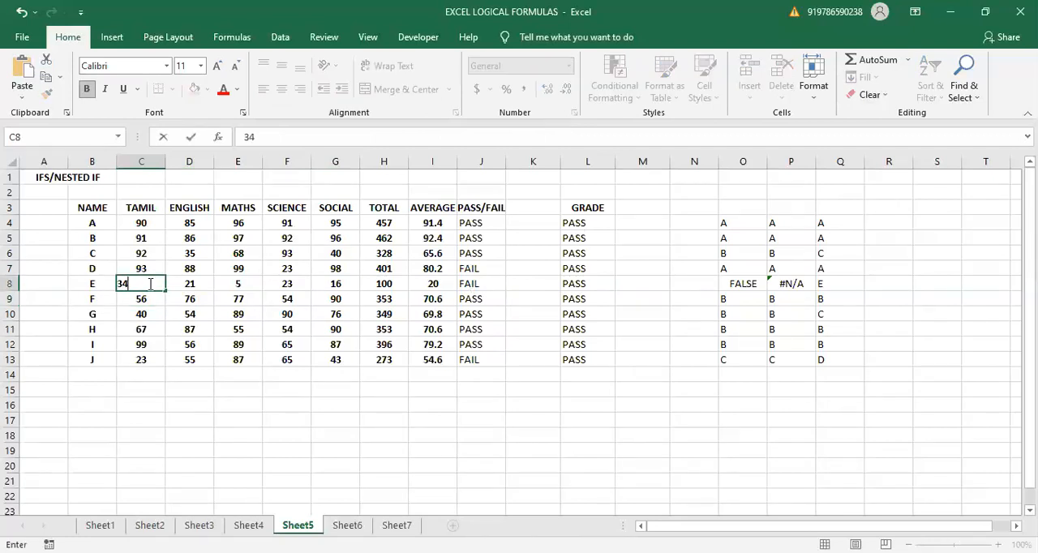
key("Return")
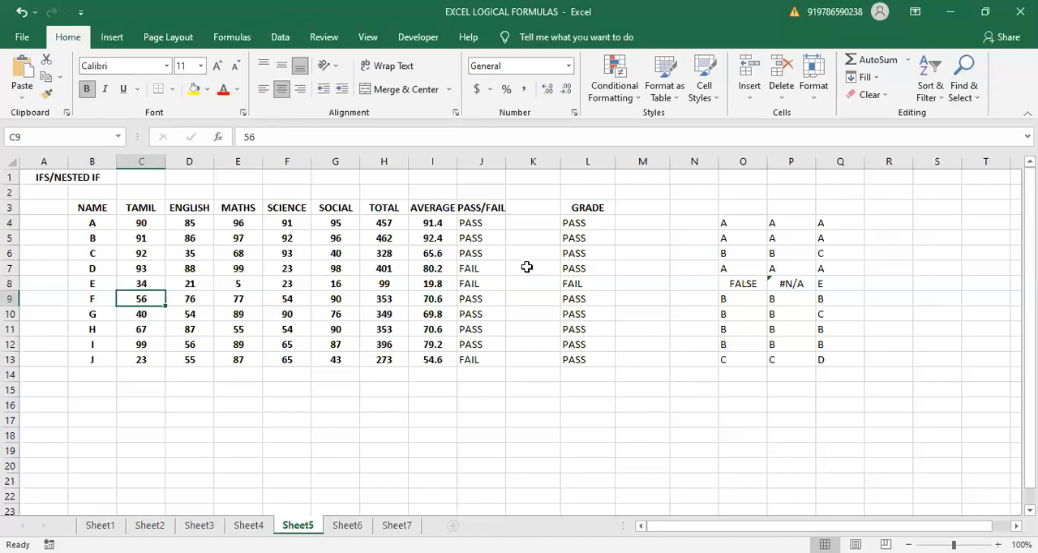
- Clear the OR formula results from L4:L13 under the GRADE heading
left_click_drag(571, 227, 592, 359)
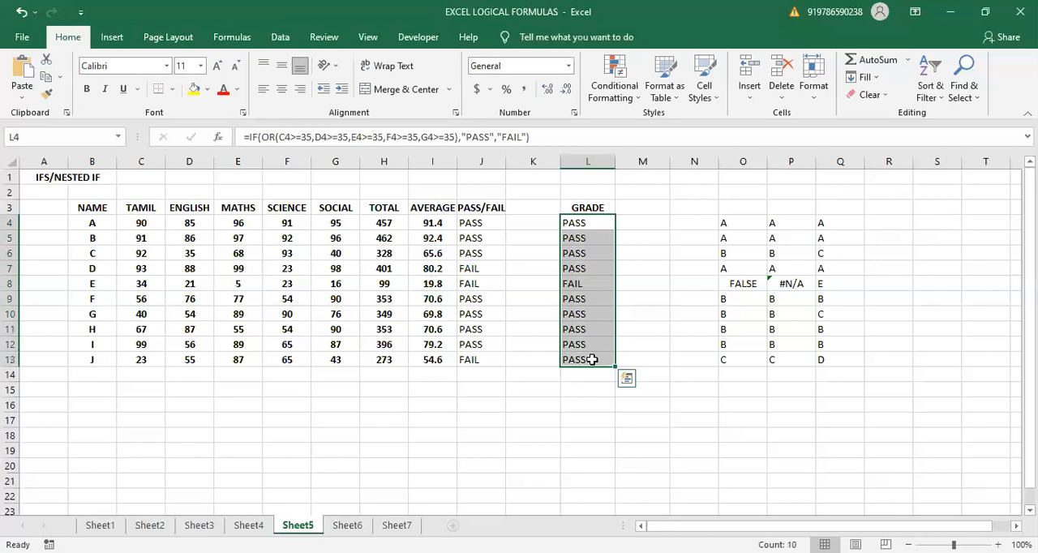
key("Delete")
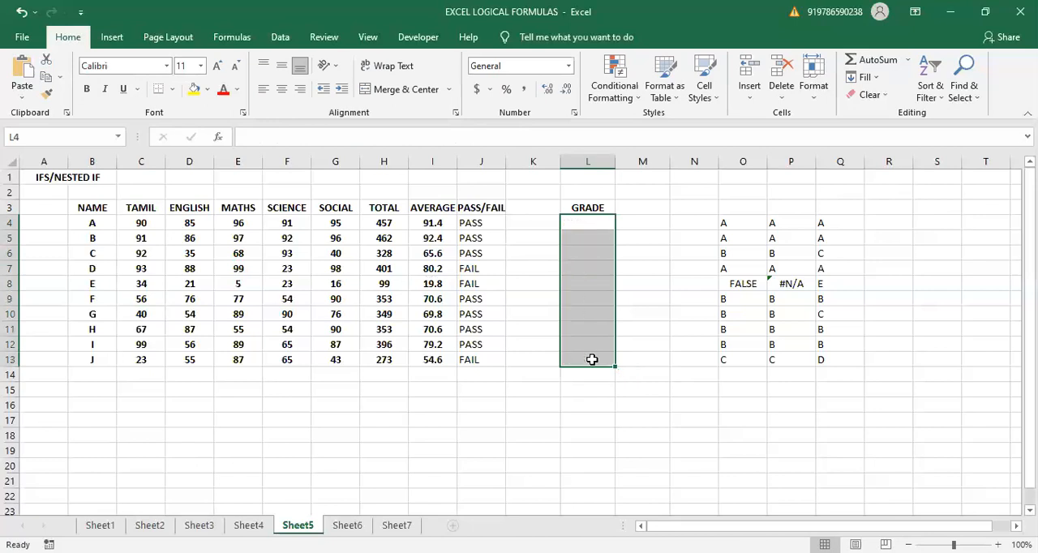
left_click(714, 392)
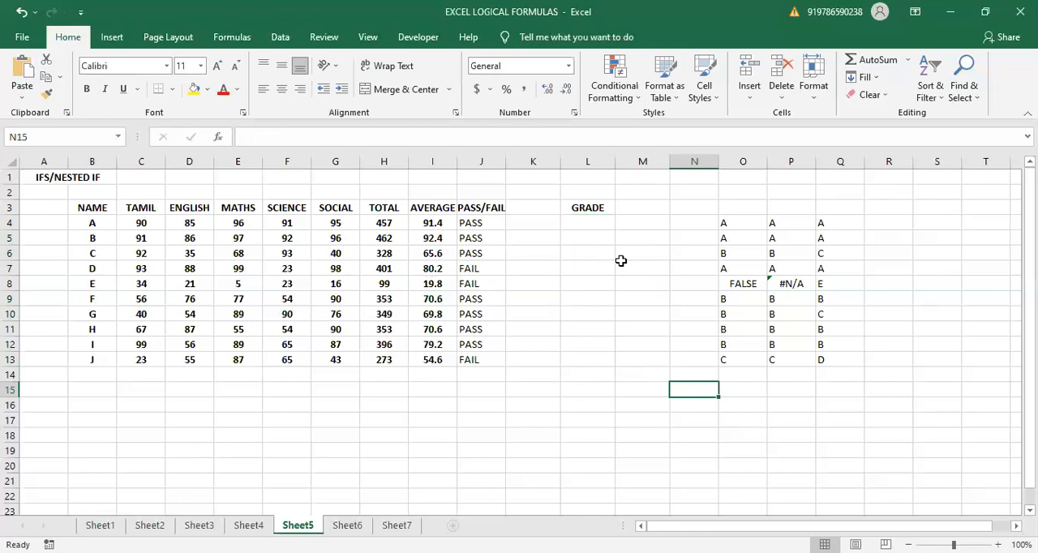
- Enter the first grade criterion "A >400" in M5
left_click(632, 241)
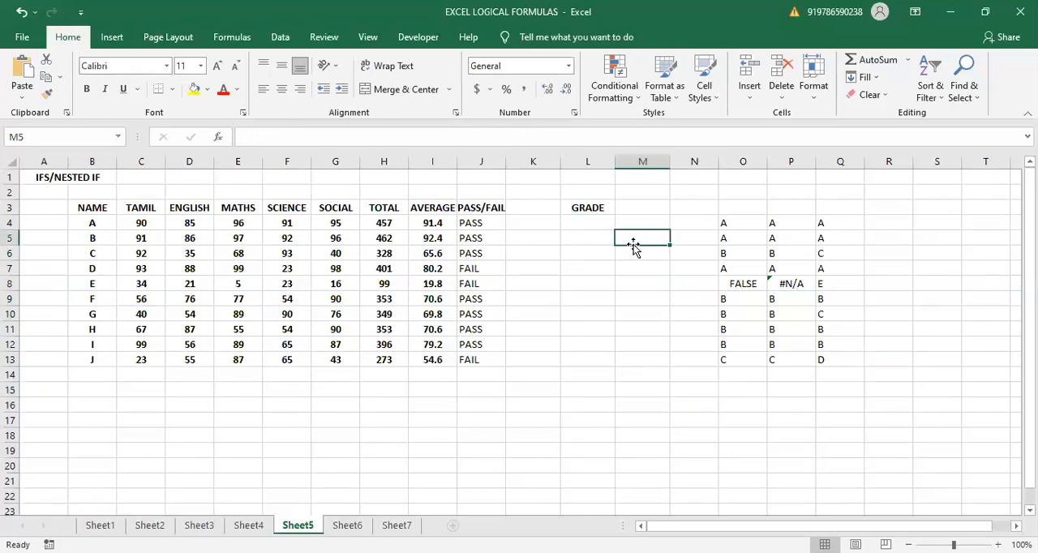
scroll(633, 241, "right", 3)
scroll(633, 241, "left", 1)
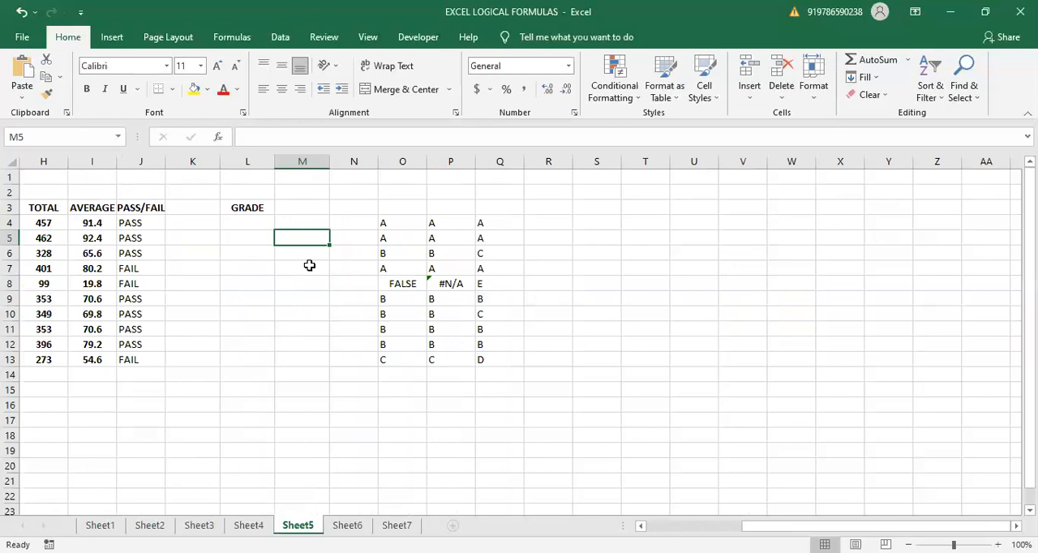
type("A")
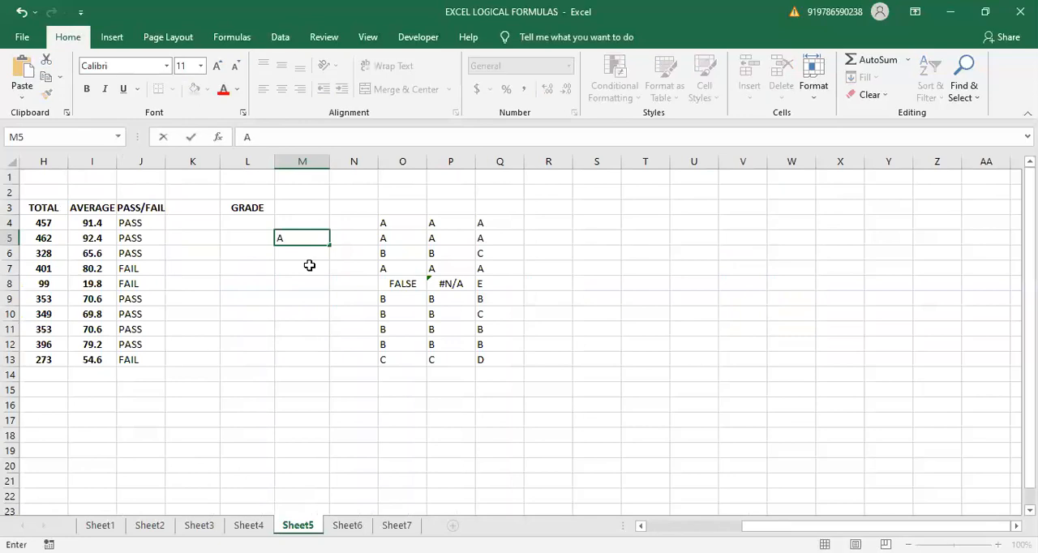
type("->400")
key("Return")
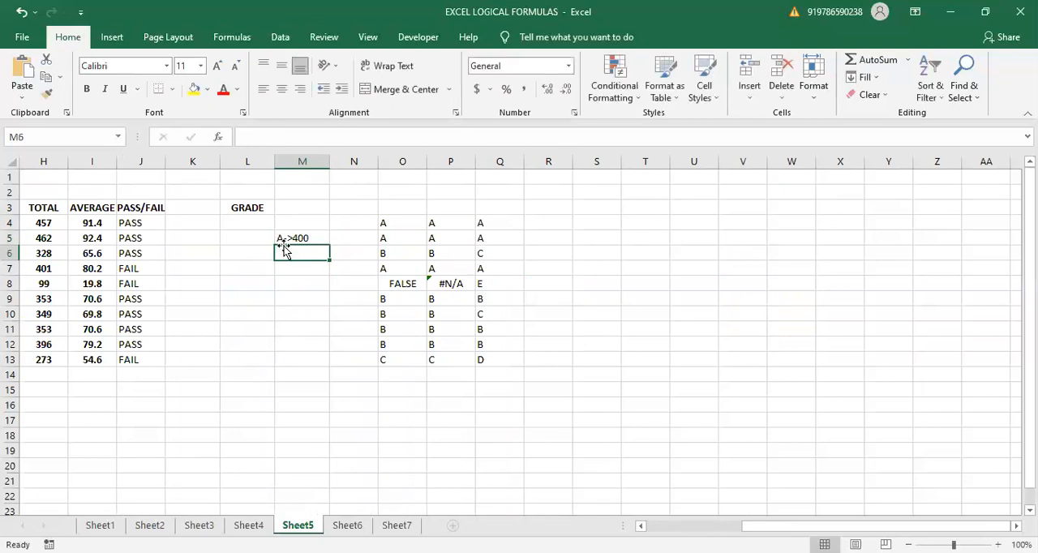
double_click(289, 238)
key("BackSpace")
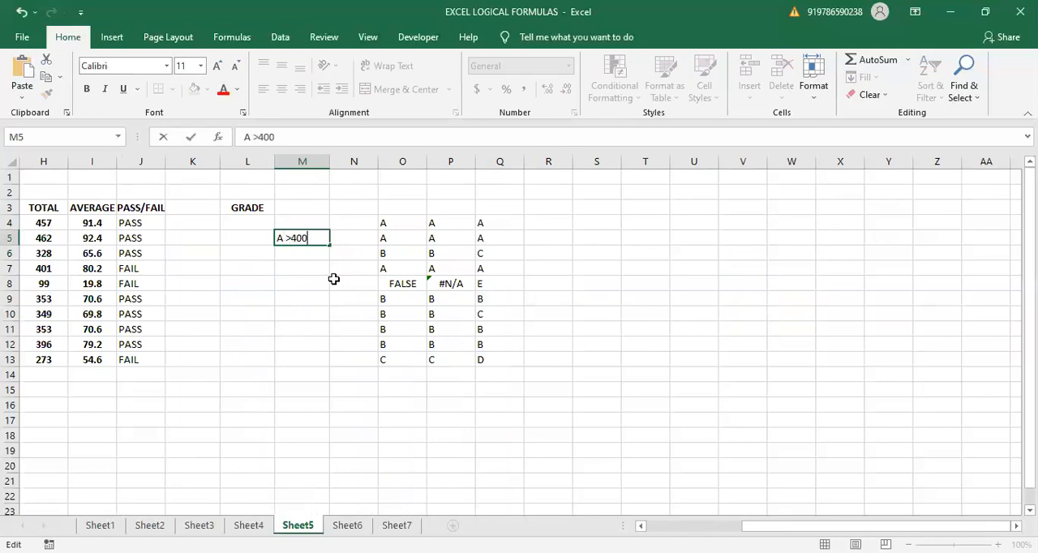
left_click(304, 267)
- Enter the second grade criterion "B >300" in M6
left_click(299, 252)
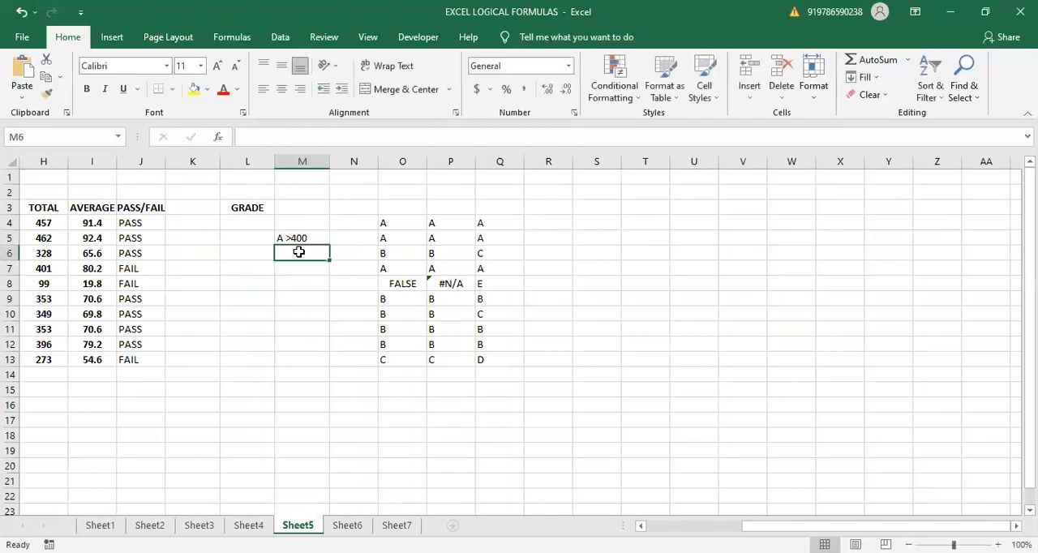
type("B >")
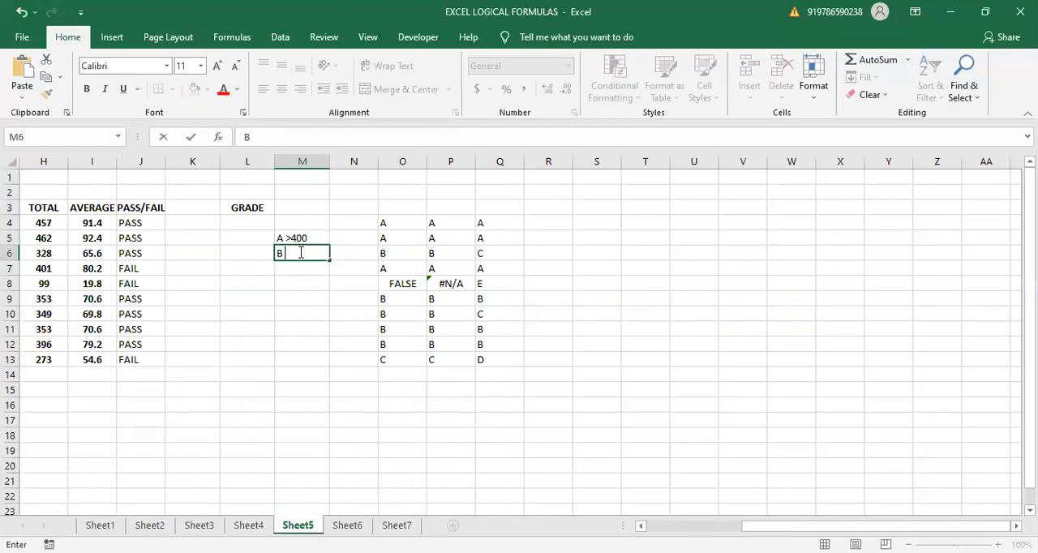
type("300")
key("Return")
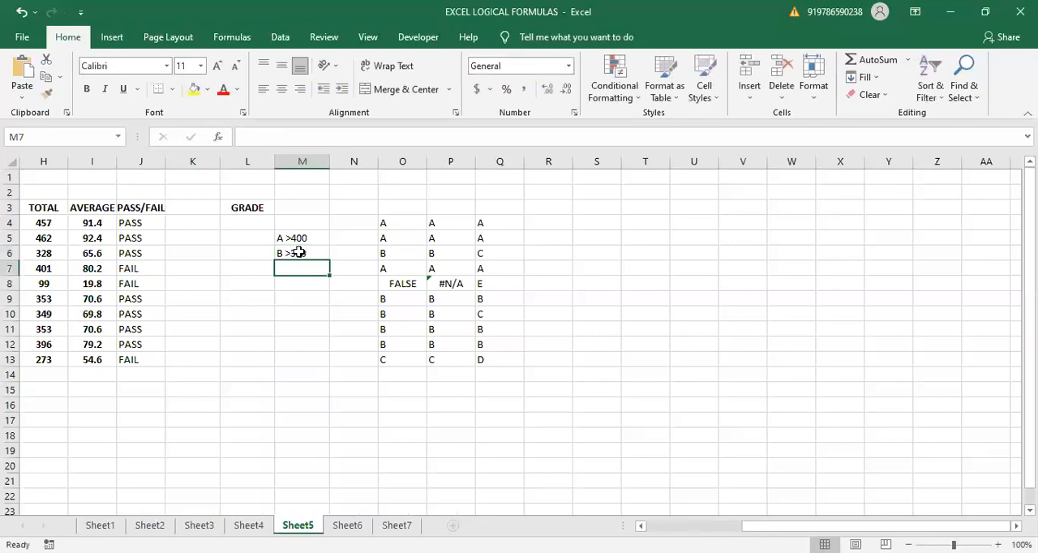
- Enter the third grade criterion "C >200" in M7
type("C>>")
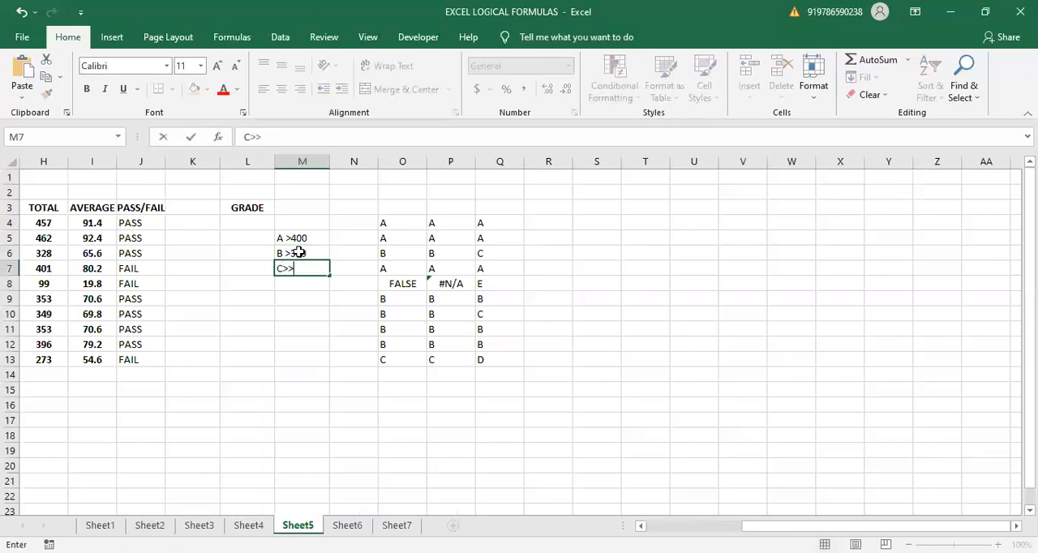
type("200")
key("BackSpace")
key("BackSpace")
key("BackSpace")
key("BackSpace")
key("BackSpace")
type(">200")
key("ctrl+Return")
key("Return")
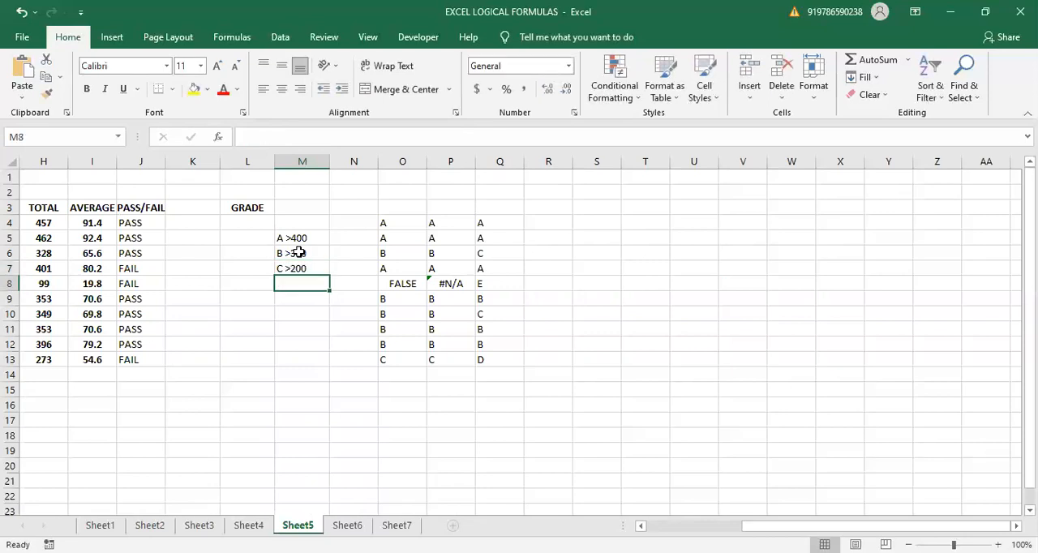
- Enter the note "FAIL NO GRADE" in M8 below the grade criteria
type("FAIL")
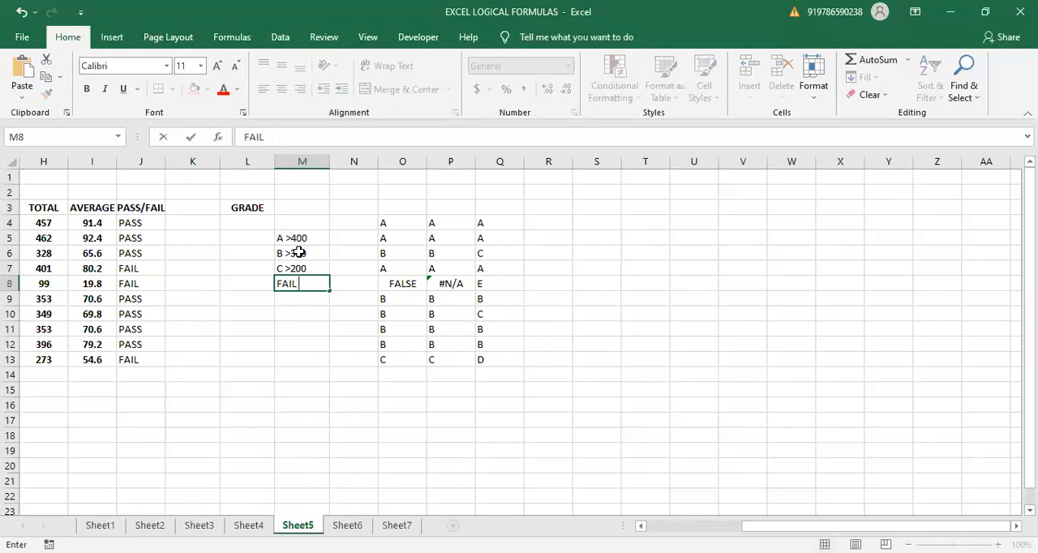
type(" NO GRADE")
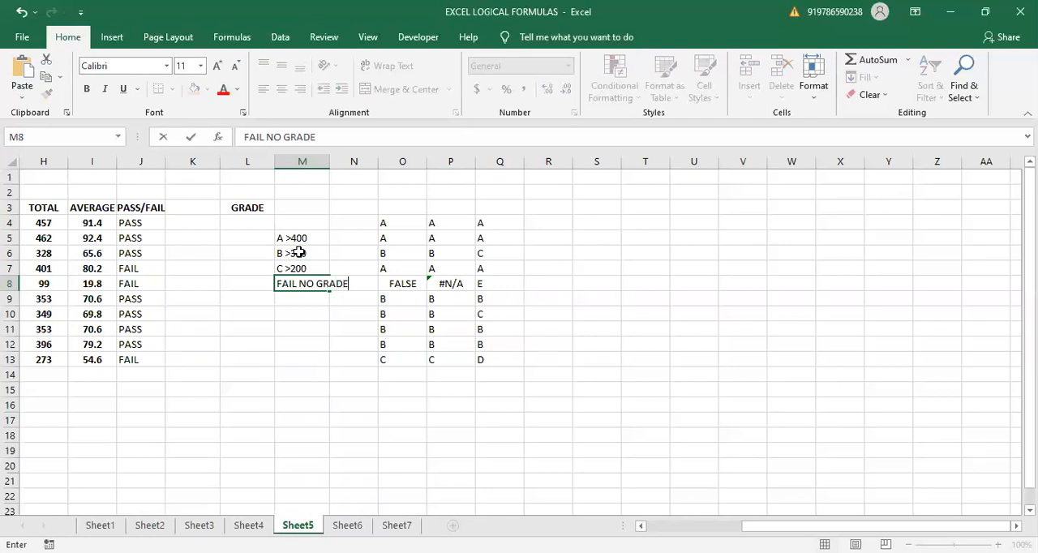
left_click(281, 326)
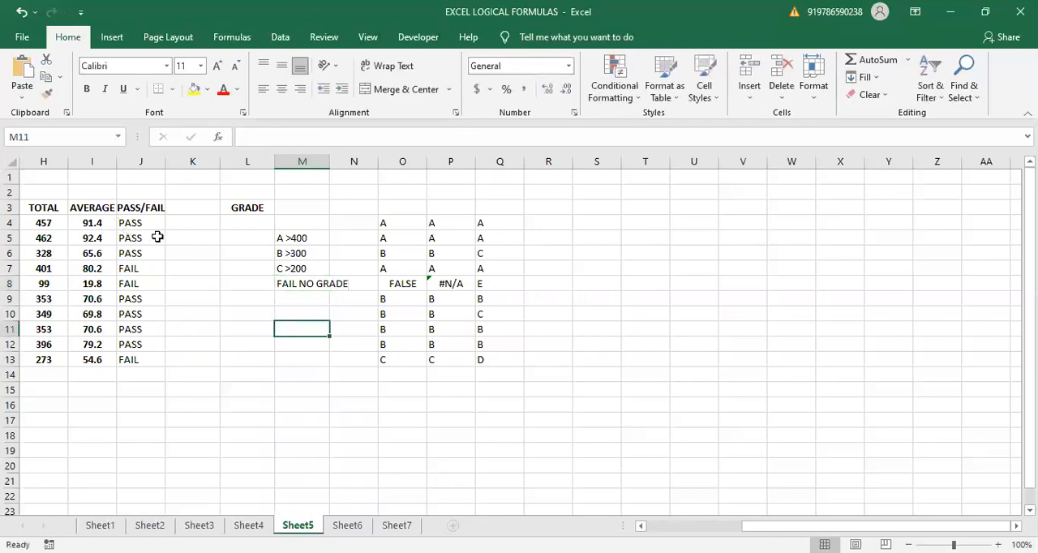
- Move the grade criteria block from M5:N8 to L16:M19 and select the first GRADE cell, L4
left_click(237, 224)
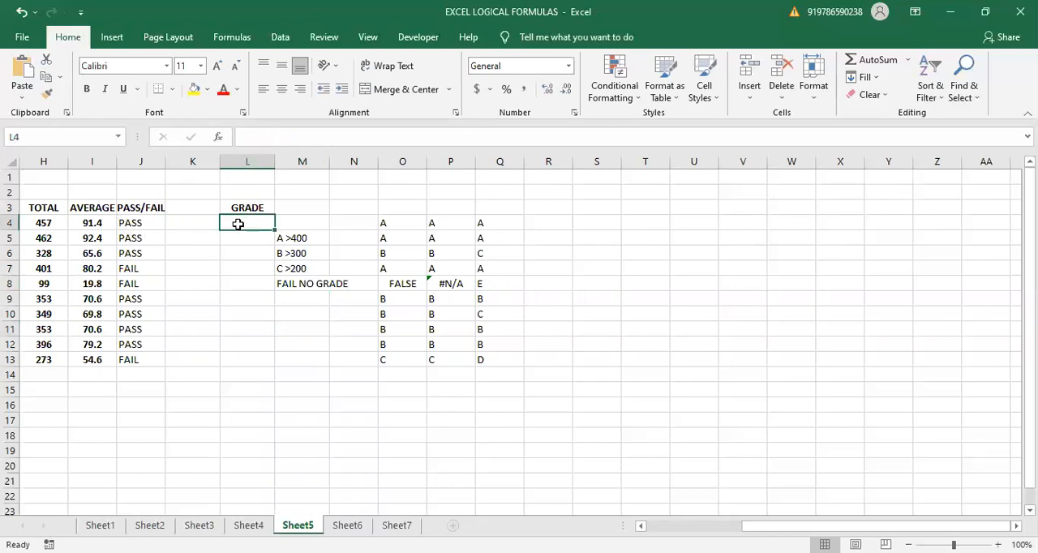
left_click_drag(295, 236, 333, 285)
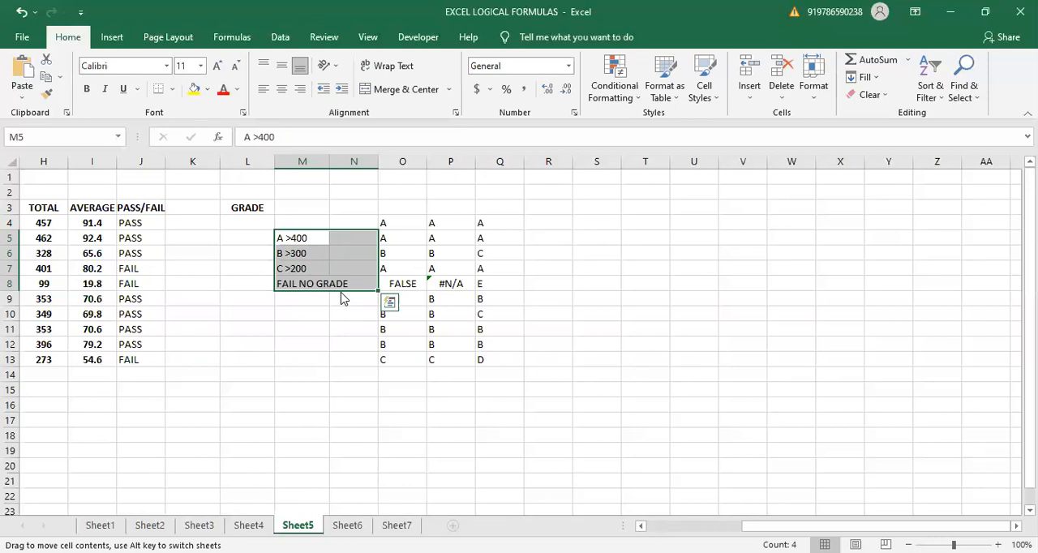
left_click_drag(341, 296, 286, 463)
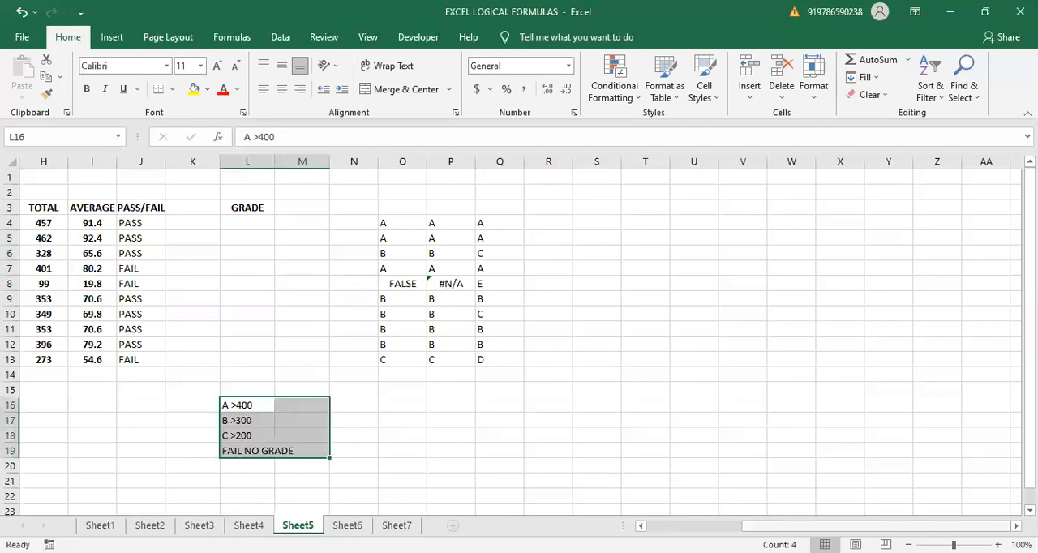
left_click_drag(900, 526, 822, 525)
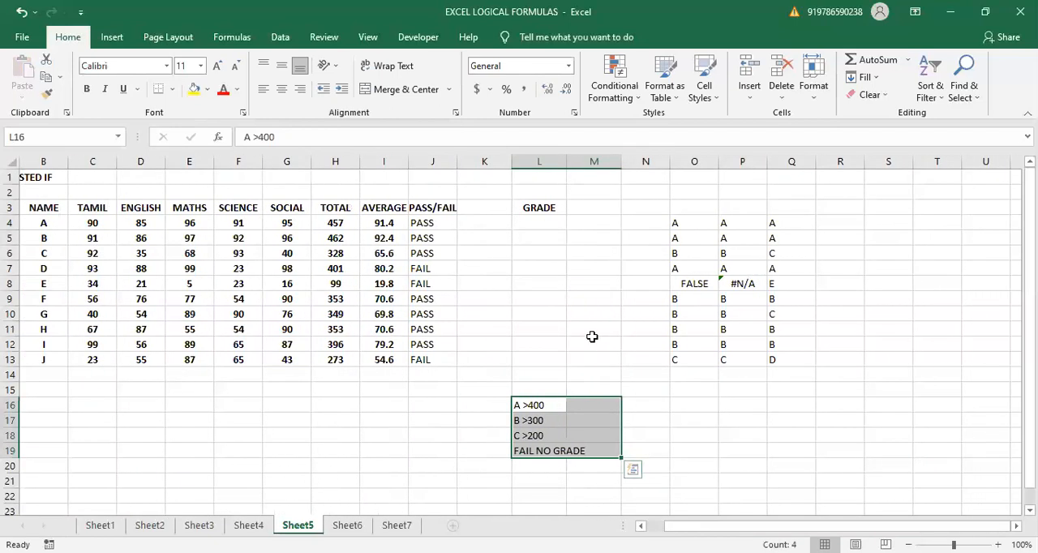
mouse_move(1030, 227)
left_mouse_down()
mouse_move(1030, 240)
mouse_move(1030, 226)
left_mouse_up()
left_click(519, 226)
scroll(517, 232, "left", 1)
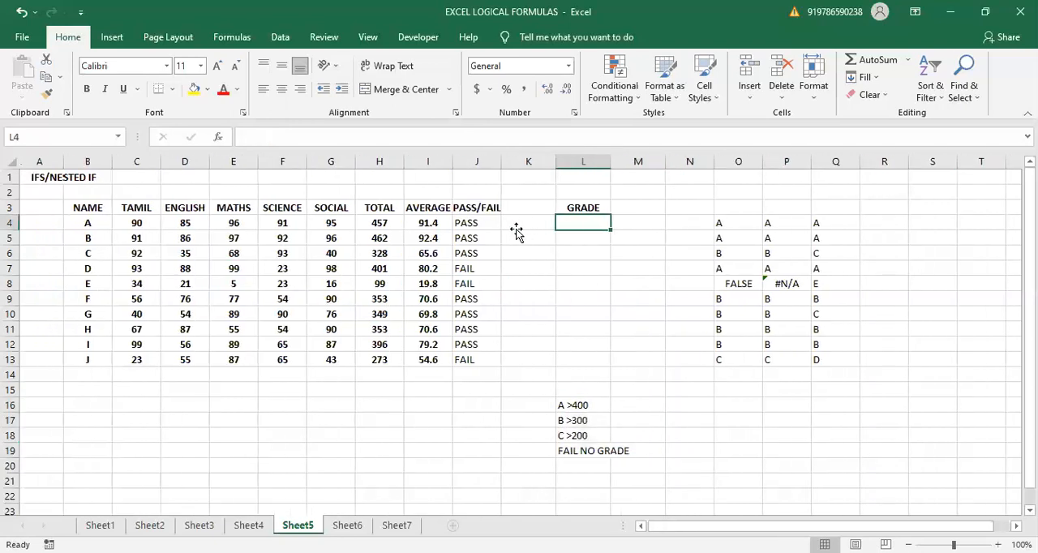
left_click(523, 229)
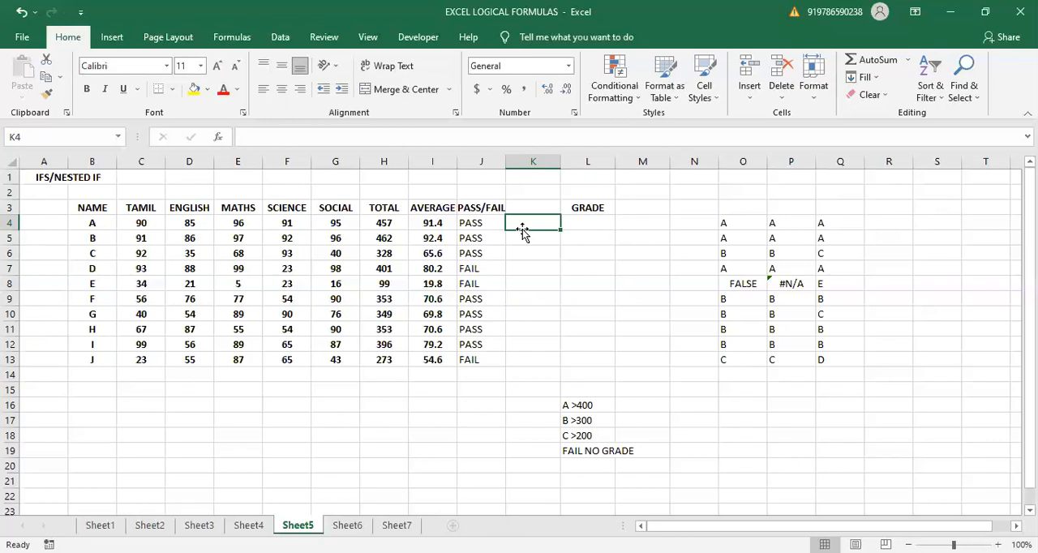
left_click(604, 220)
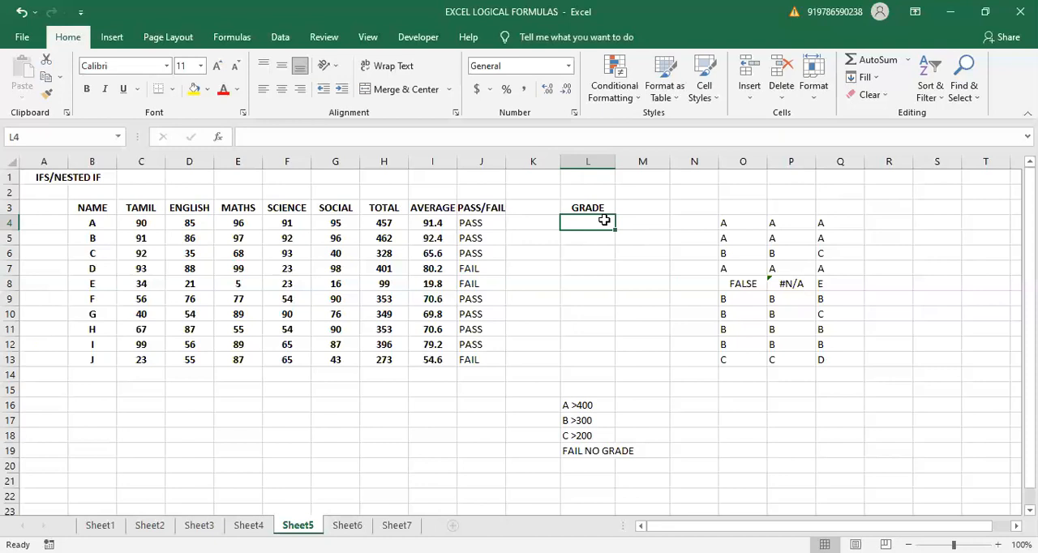
type("=")
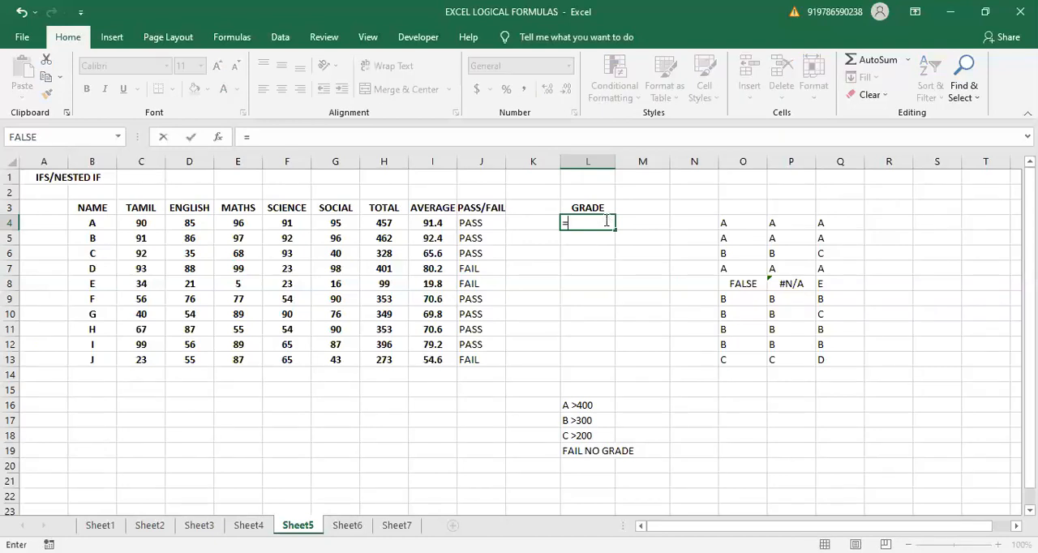
type("IFS")
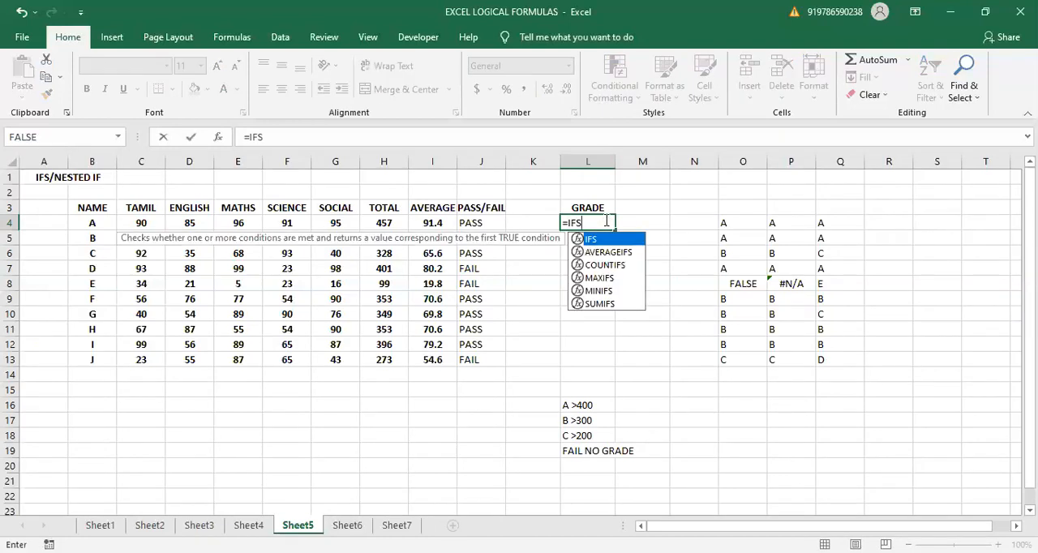
type("(")
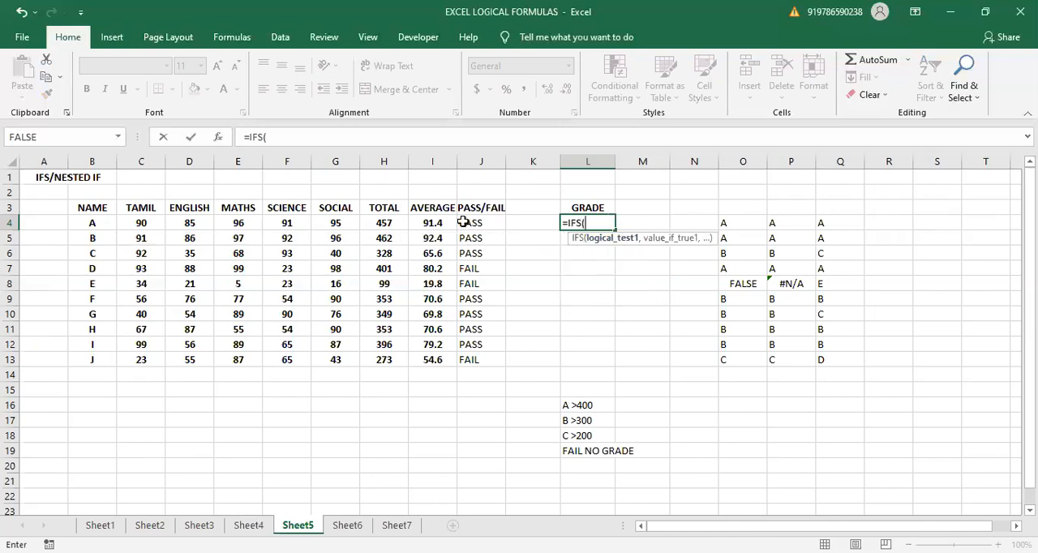
left_click(389, 222)
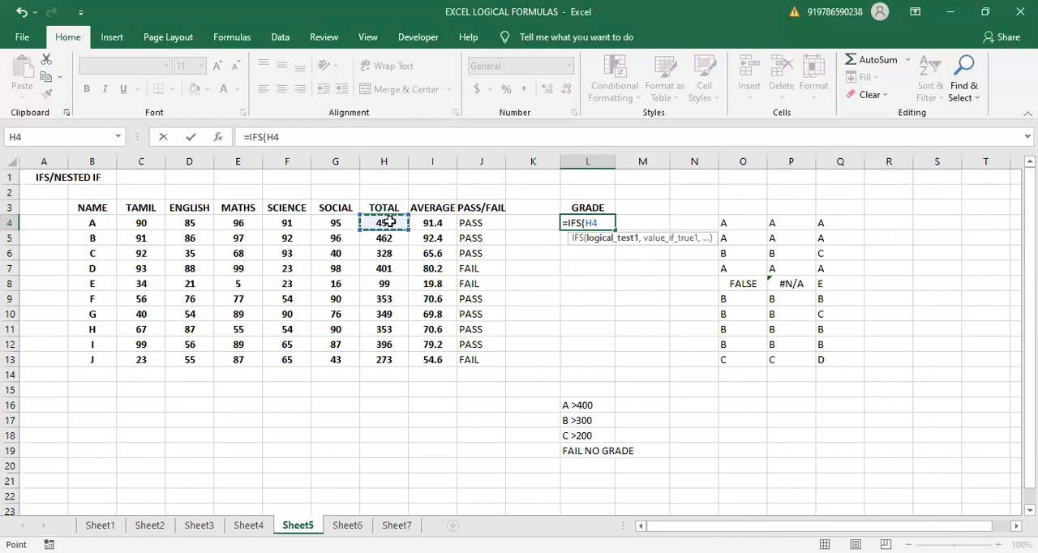
type(">400,")
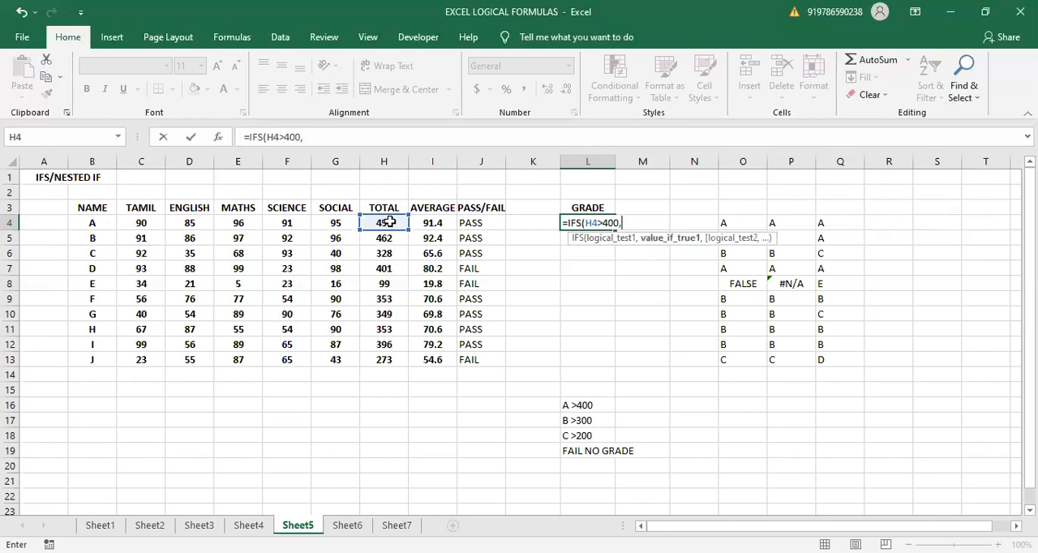
key("BackSpace")
key("BackSpace")
key("BackSpace")
key("BackSpace")
key("BackSpace")
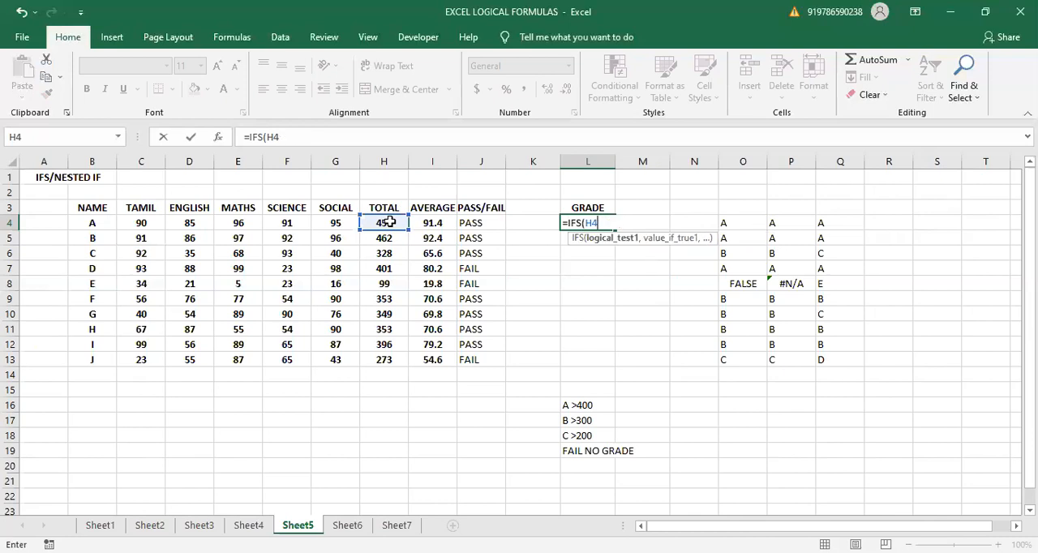
key("BackSpace")
key("BackSpace")
key("BackSpace")
key("BackSpace")
key("BackSpace")
key("BackSpace")
key("BackSpace")
- Start an IFS formula in L4 whose first condition returns "NO GRADE" when J4="FAIL"
type("=")
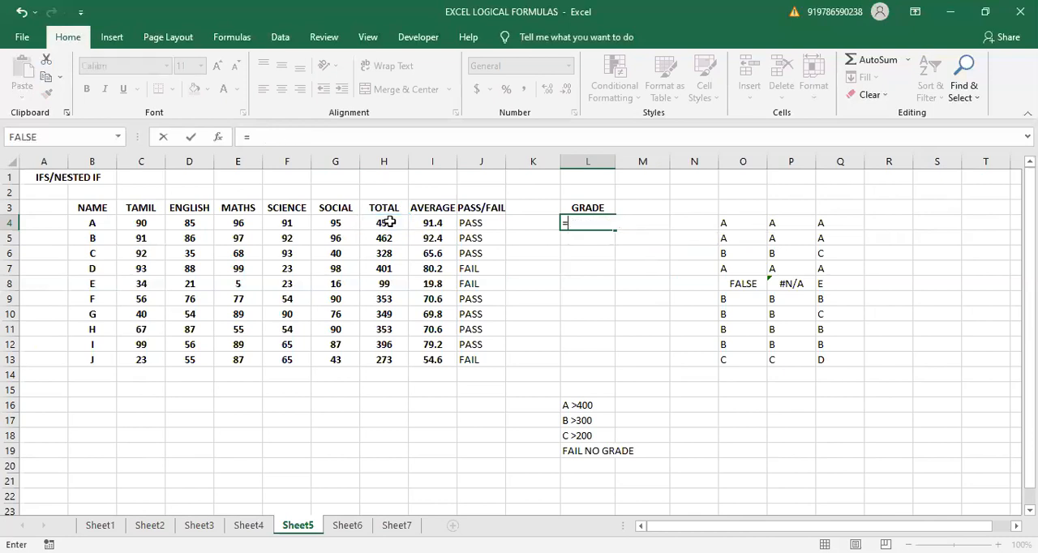
type("IFS")
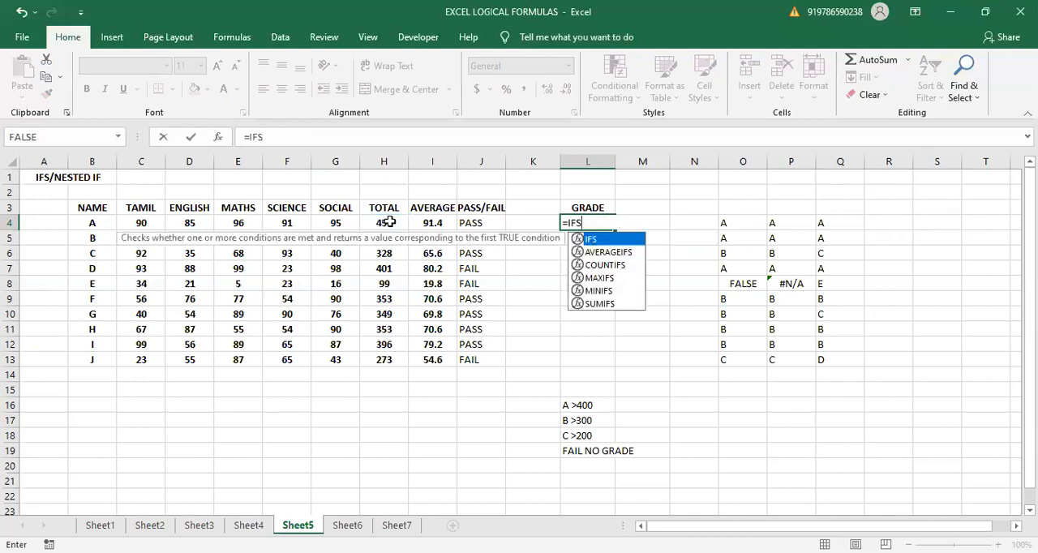
type("(")
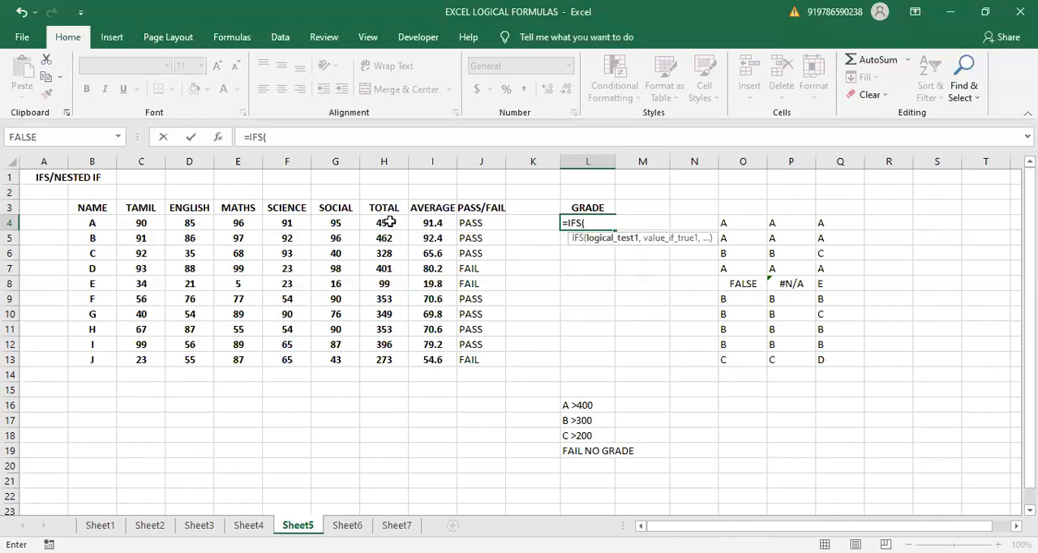
left_click(466, 227)
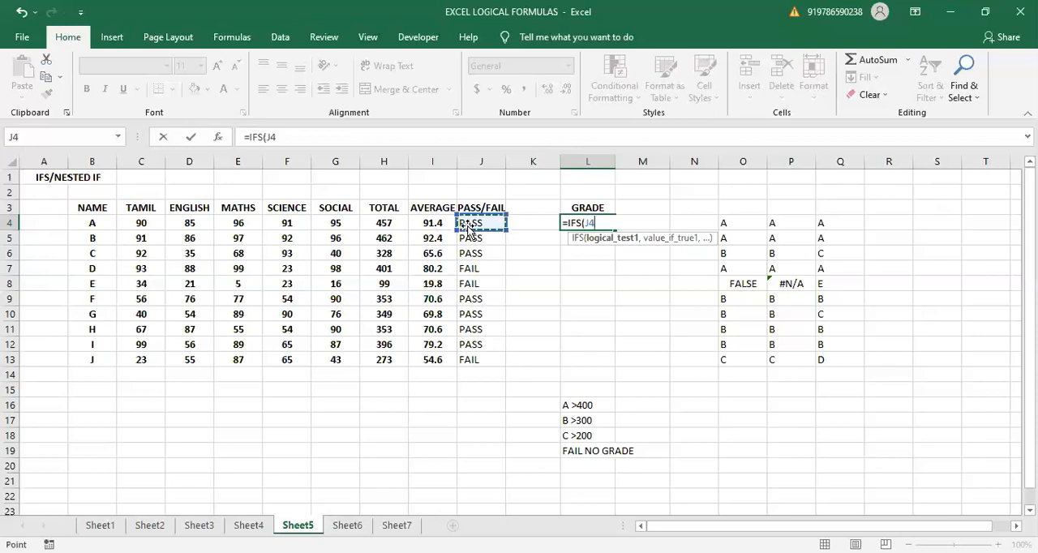
type("=\"FAIL\"")
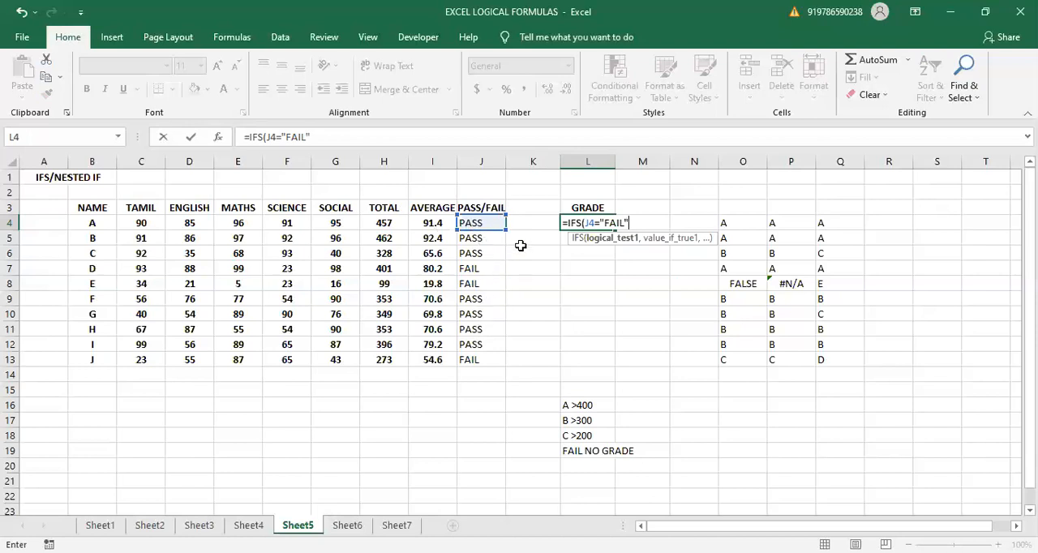
type(",\"NO ")
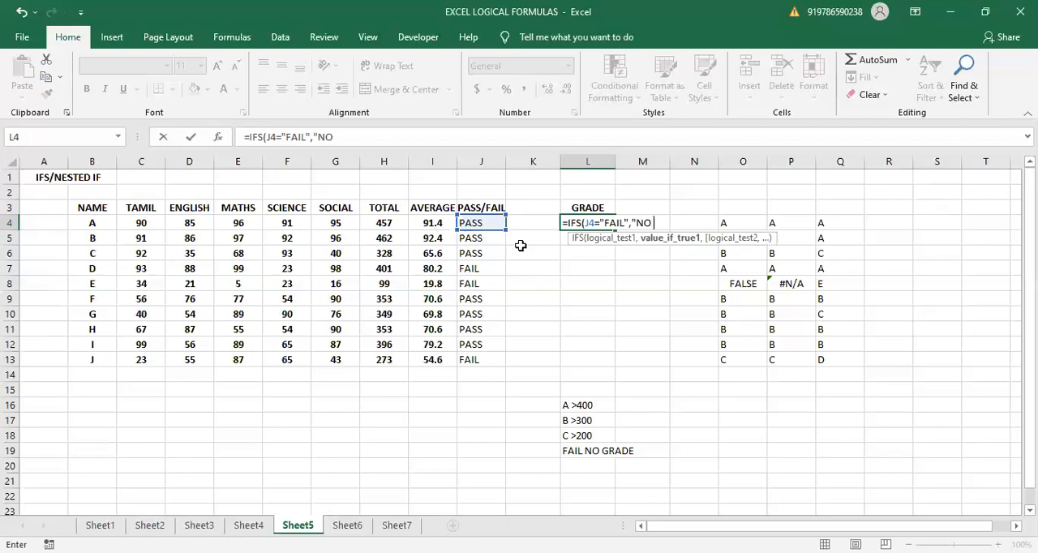
type("GRADE\"")
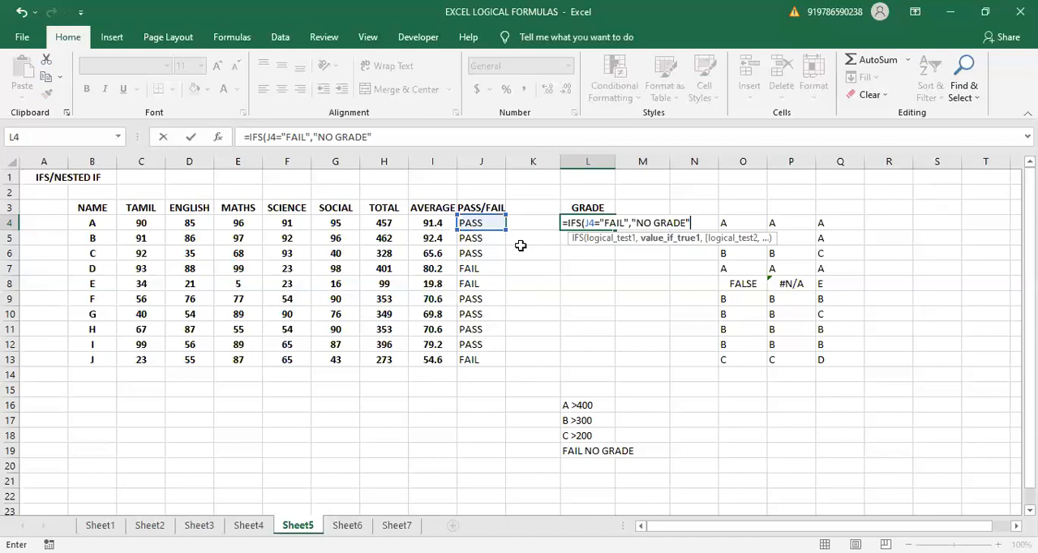
type(",")
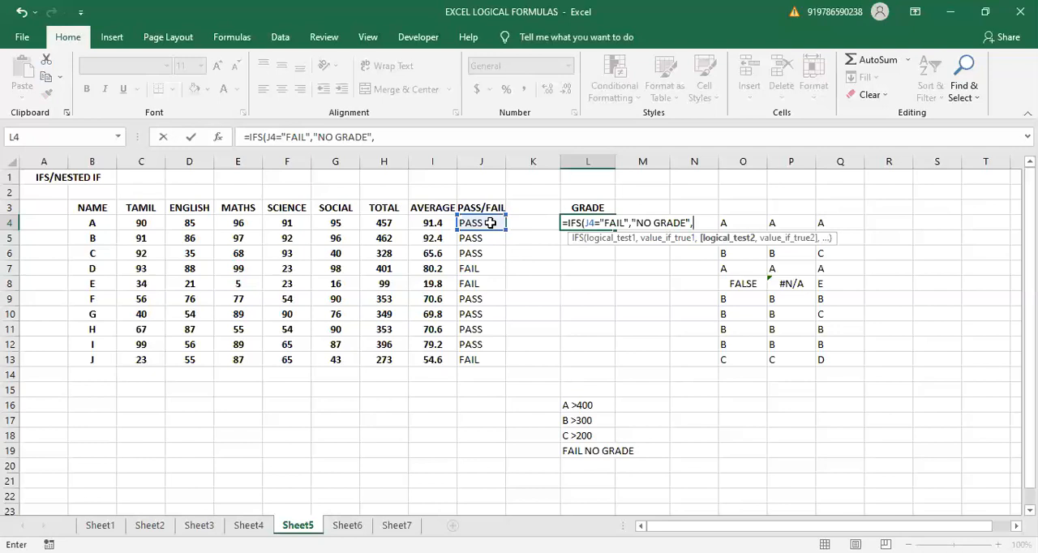
- Add a second condition to the IFS formula that returns "A" when H4>400
left_click(384, 221)
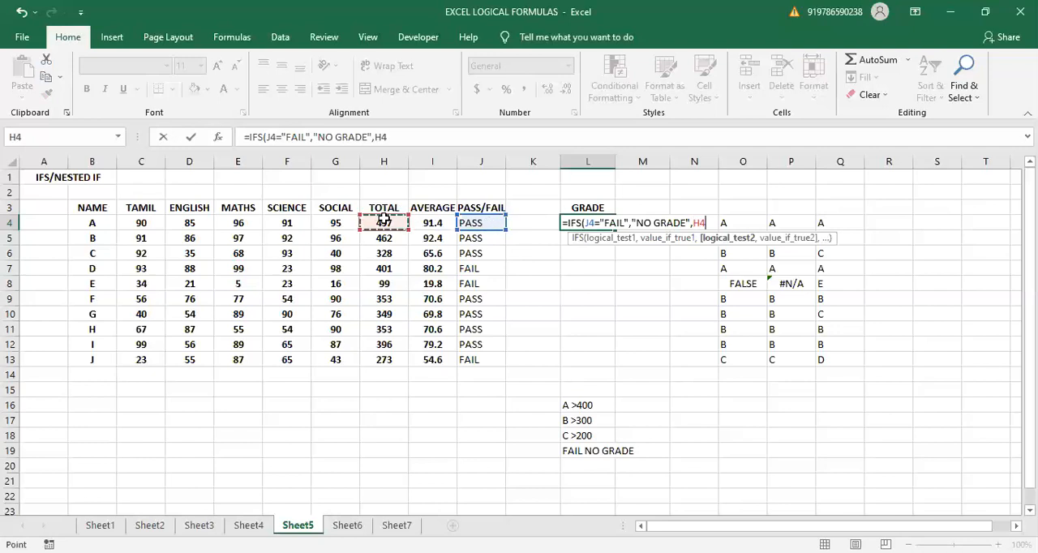
type(">400")
type(",\"A\"")
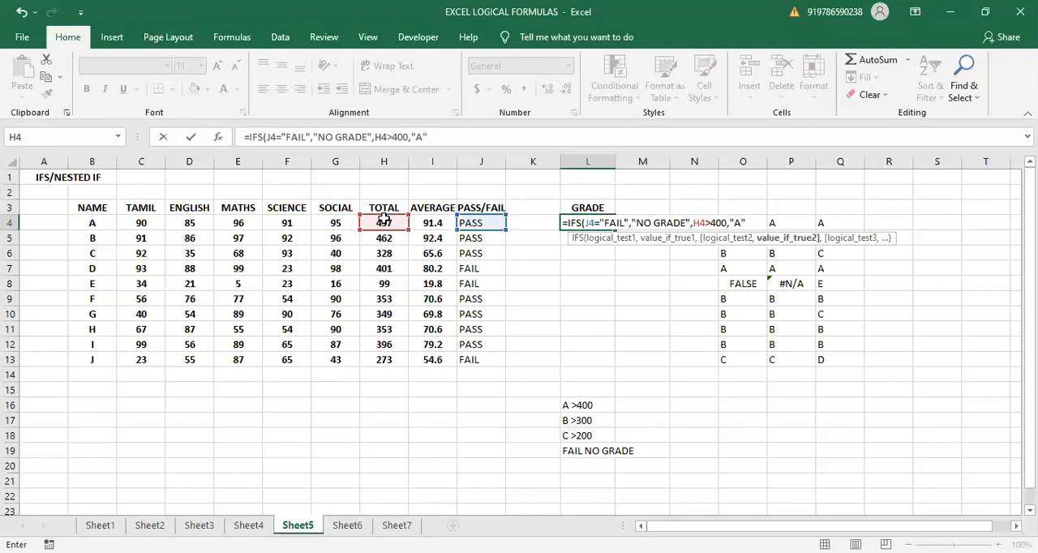
type(",")
- Add a third condition to the IFS formula that returns "B" when H4>300
left_click(383, 219)
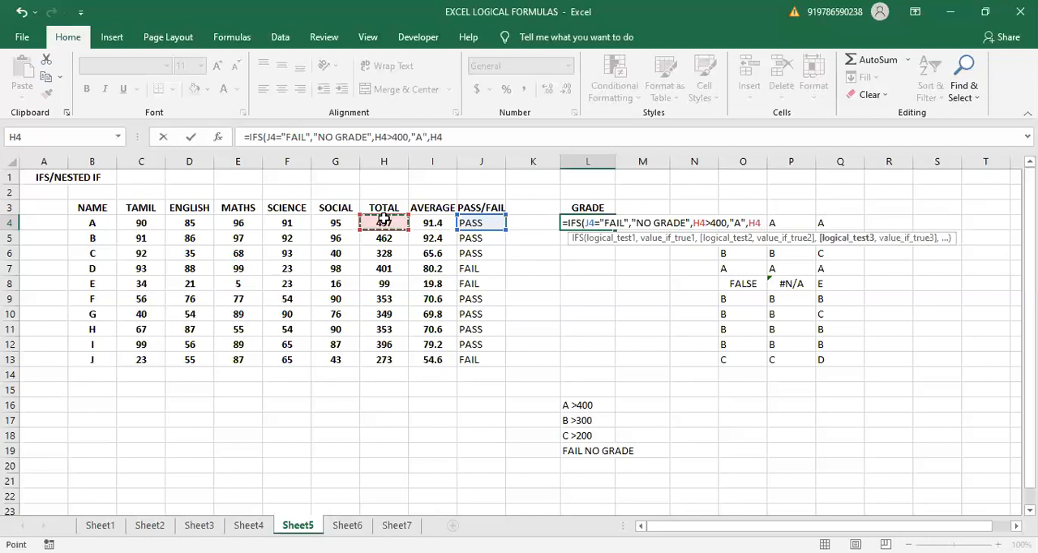
type(">300")
type(",")
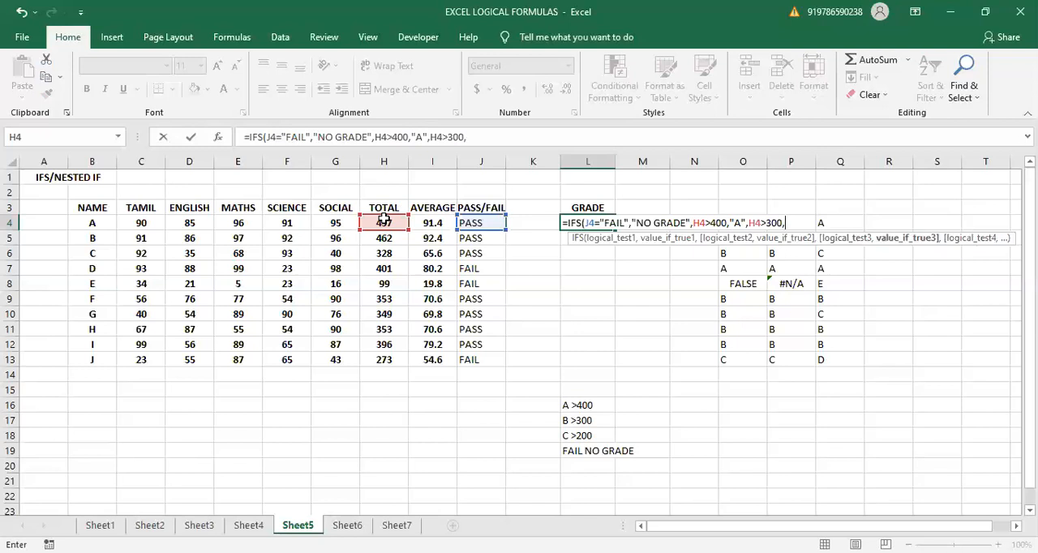
type("\"B\",")
- Add a final condition that returns "C" when H4>200, and close and enter the IFS formula in L4
left_click(384, 219)
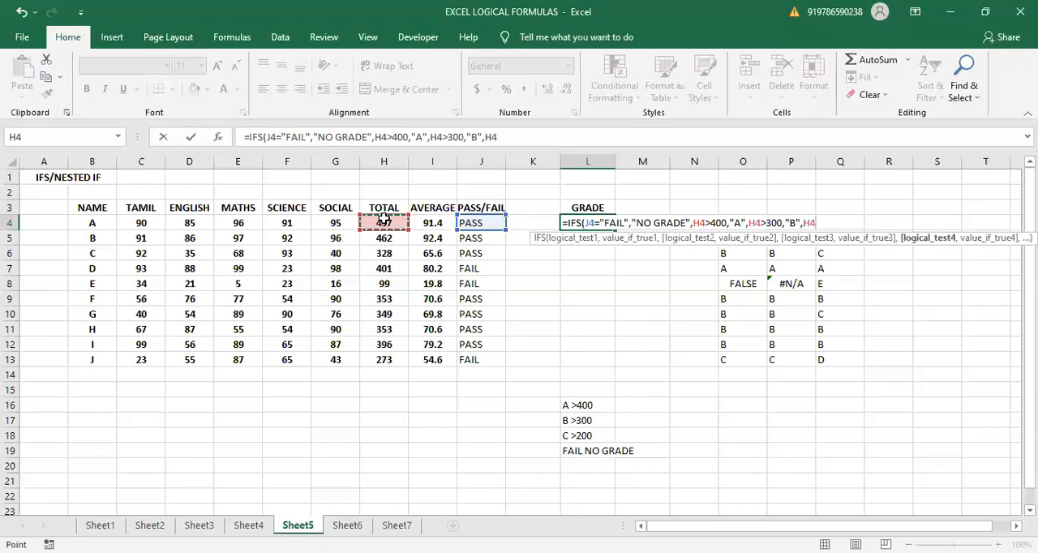
type("200")
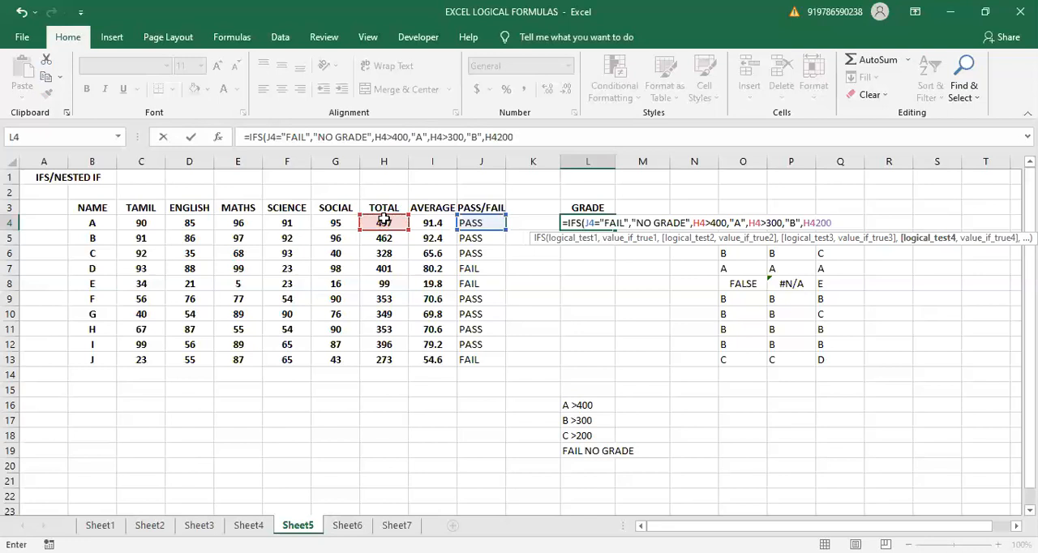
key("BackSpace")
key("BackSpace")
key("BackSpace")
type(">200,")
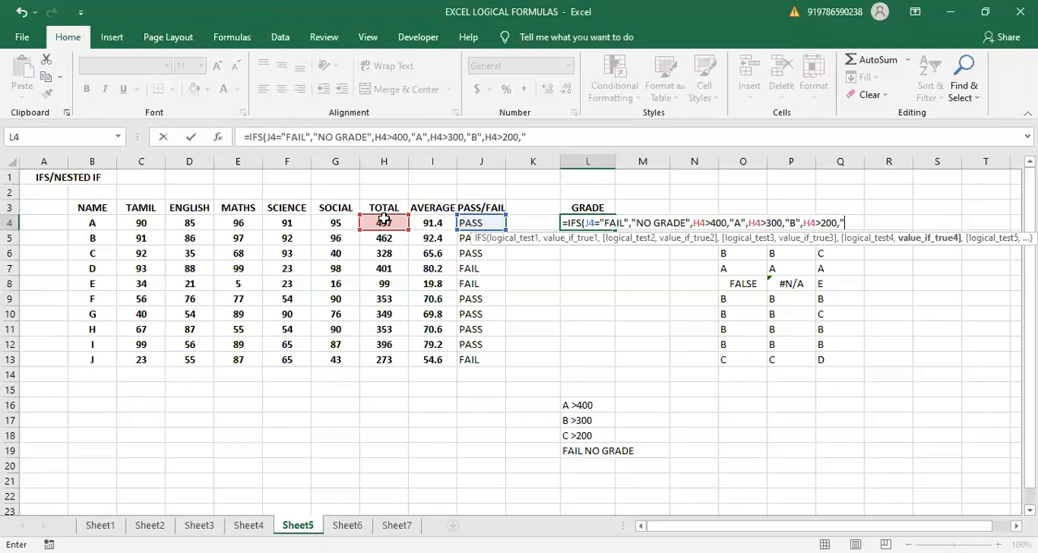
type("\"C\")")
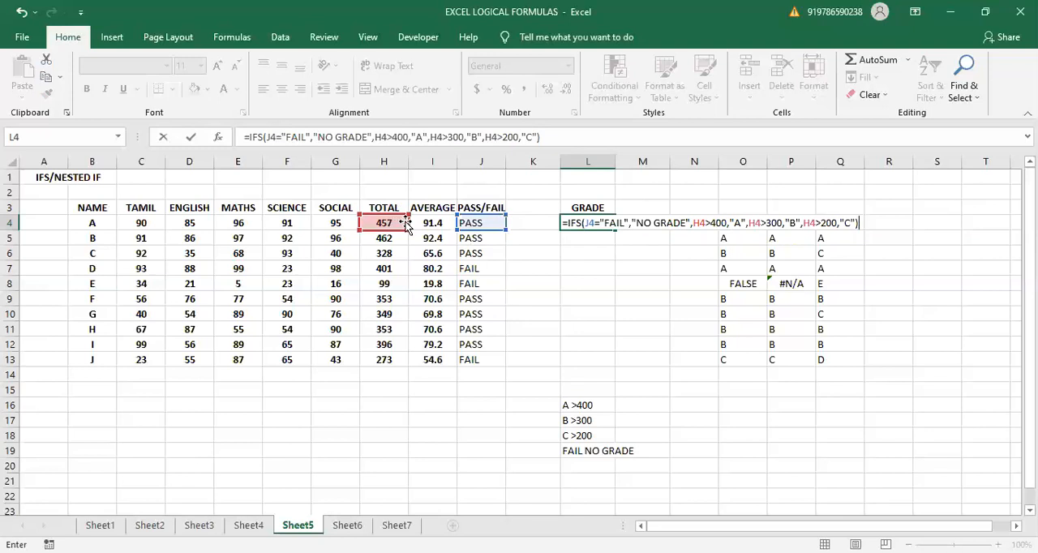
key("Return")
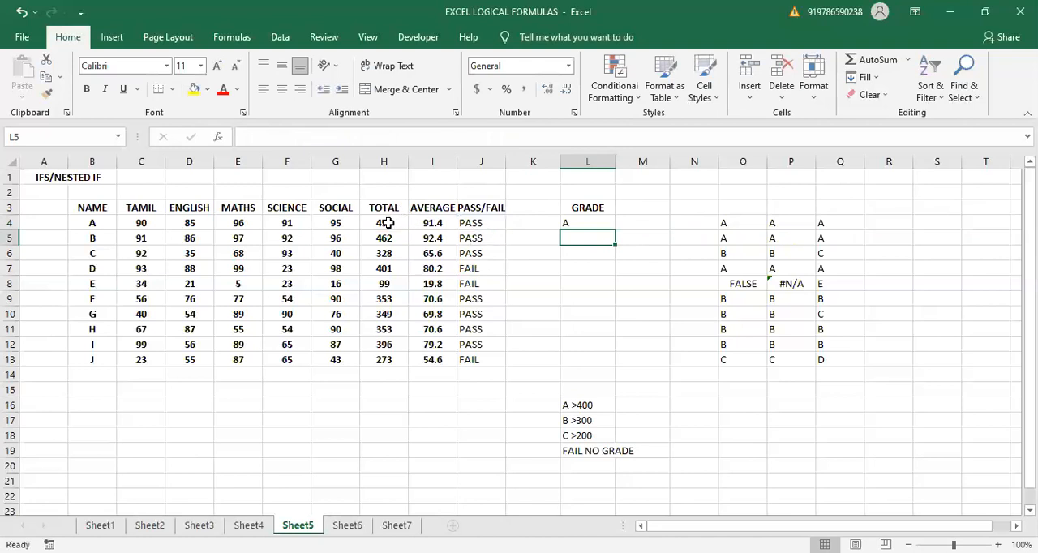
- Fill the IFS grade formula from L4 down to L13 for all students
left_click(387, 222)
left_click(570, 222)
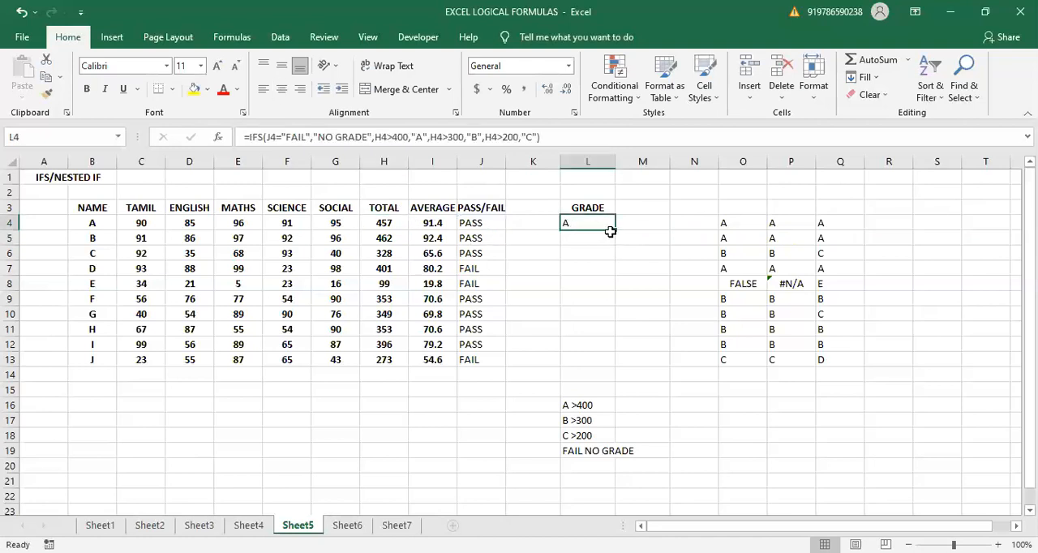
left_click_drag(615, 230, 612, 361)
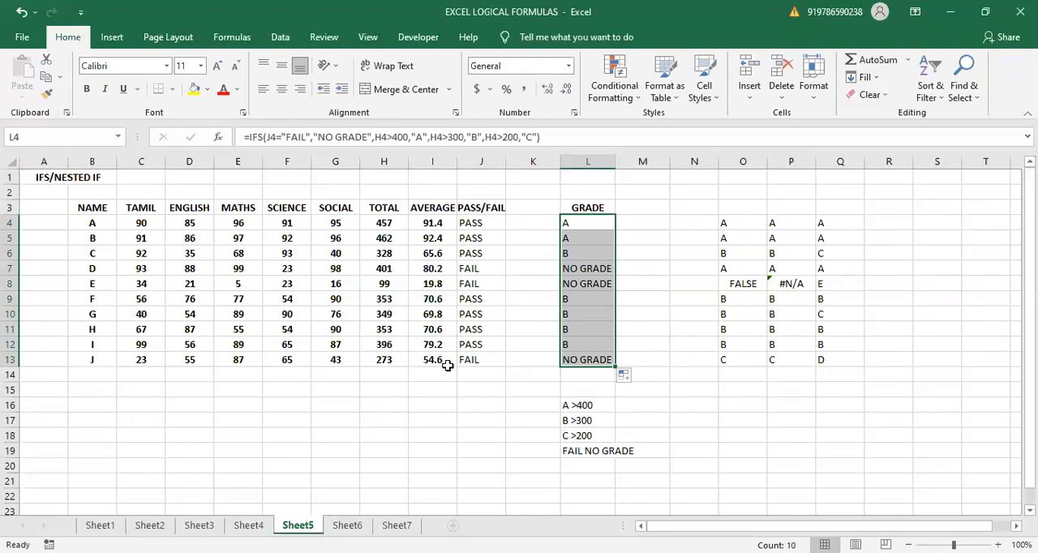
- Compare several students' totals in column H with the grades returned in column L
left_click(385, 344)
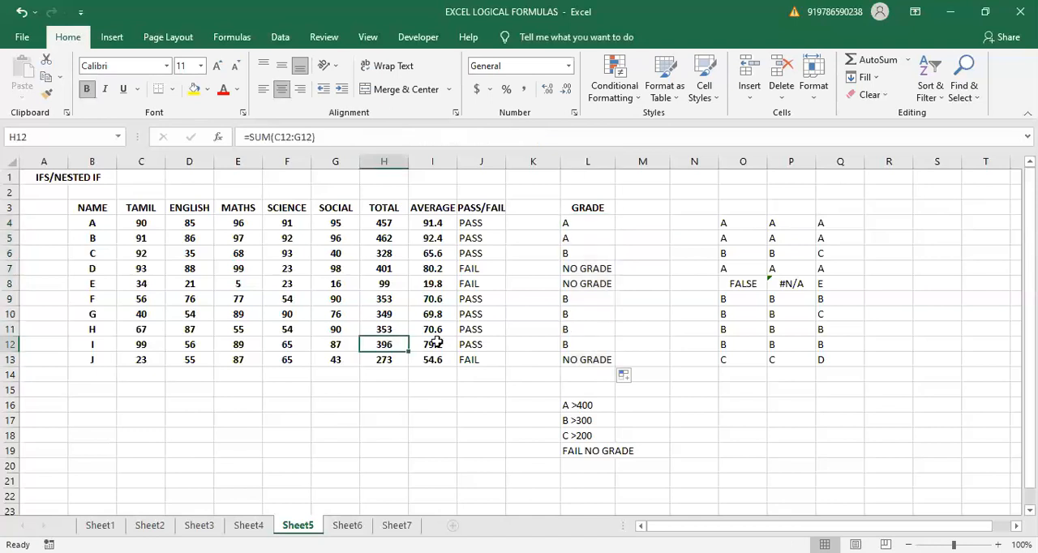
left_click(584, 344)
left_click_drag(390, 299, 387, 344)
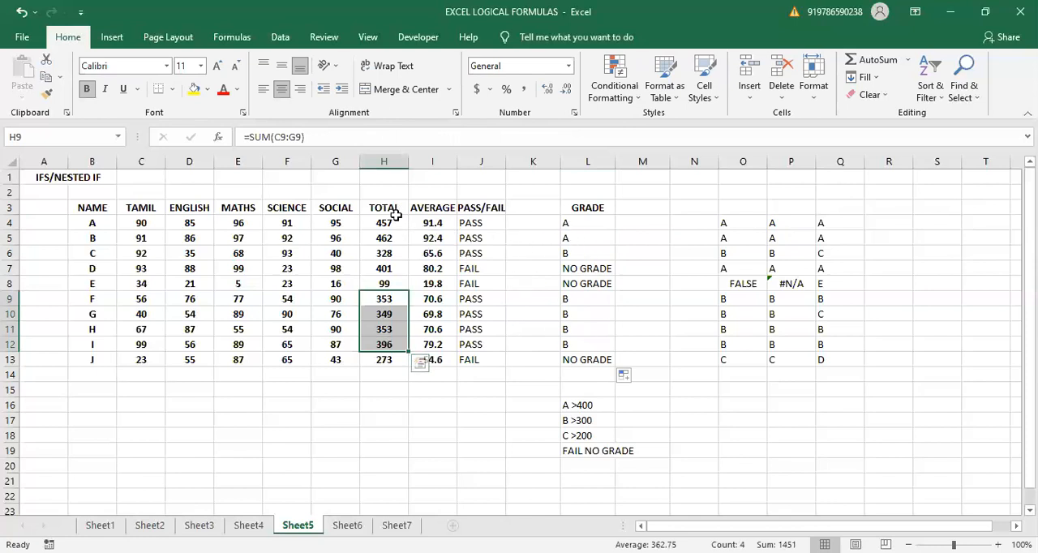
left_click_drag(383, 224, 389, 240)
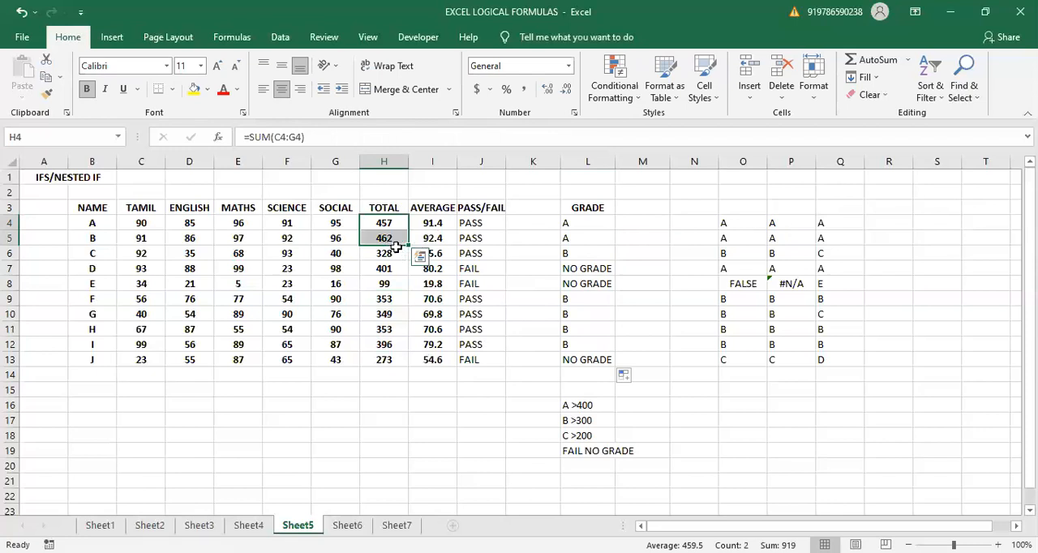
left_click(397, 250)
left_click(572, 257)
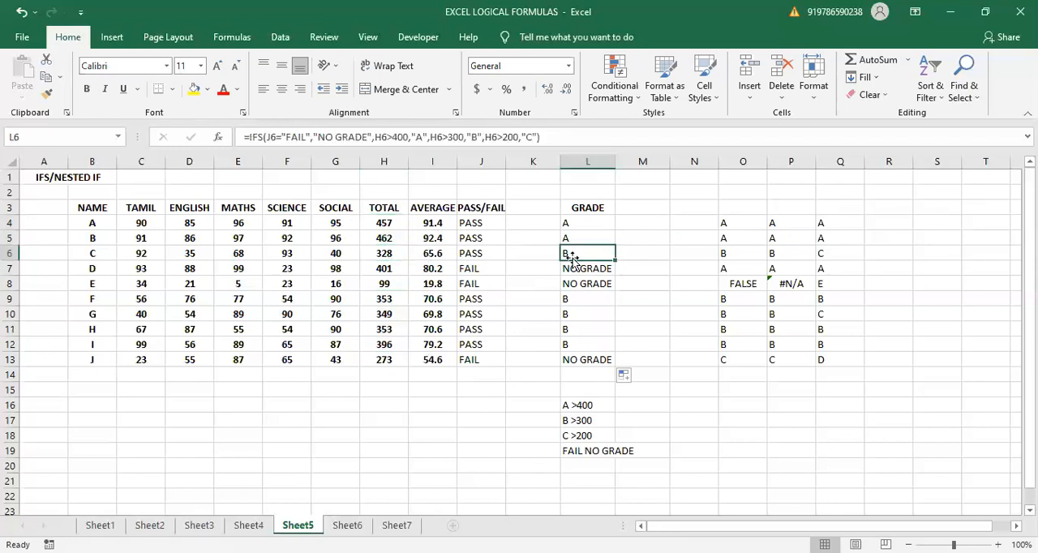
- Begin a new formula in the empty cell K4, beside the first student's pass/fail result
left_click(522, 225)
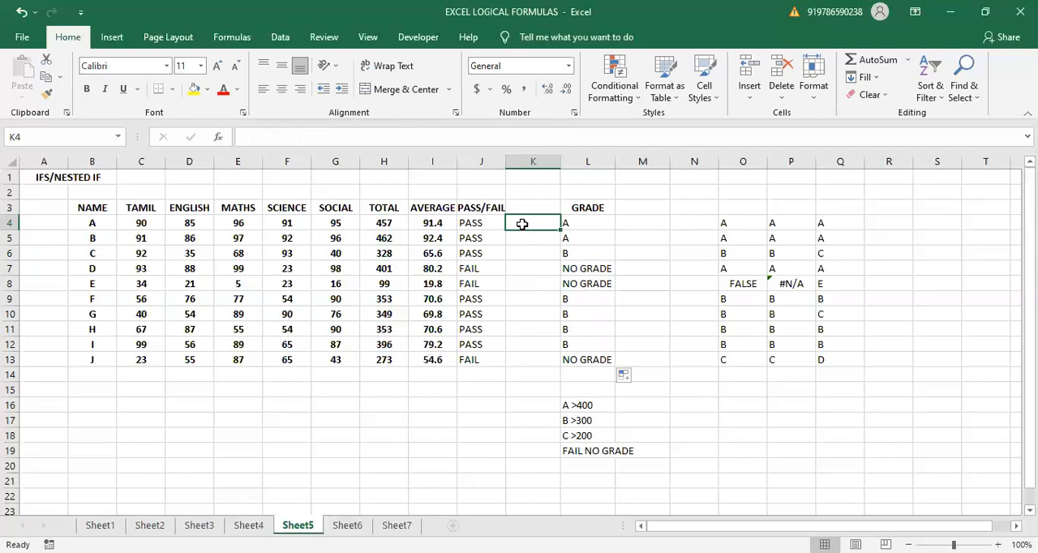
type("=")
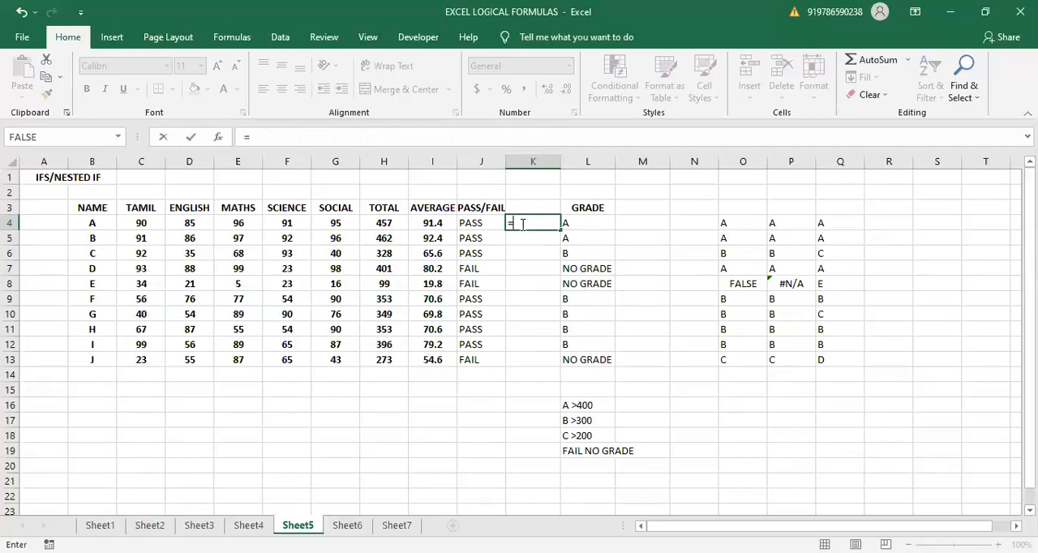
type("NESTWE")
key("BackSpace")
key("BackSpace")
key("BackSpace")
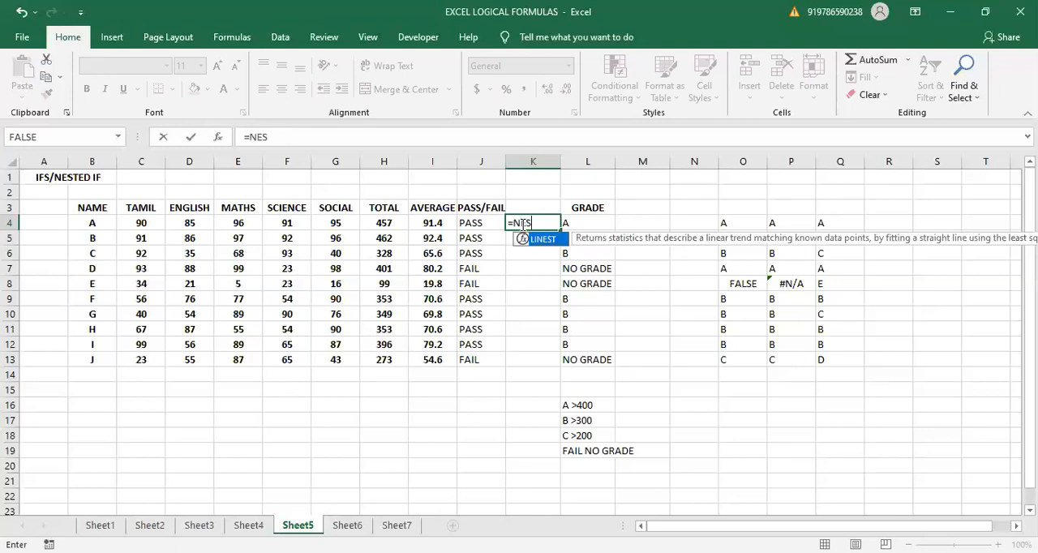
key("BackSpace")
key("BackSpace")
key("BackSpace")
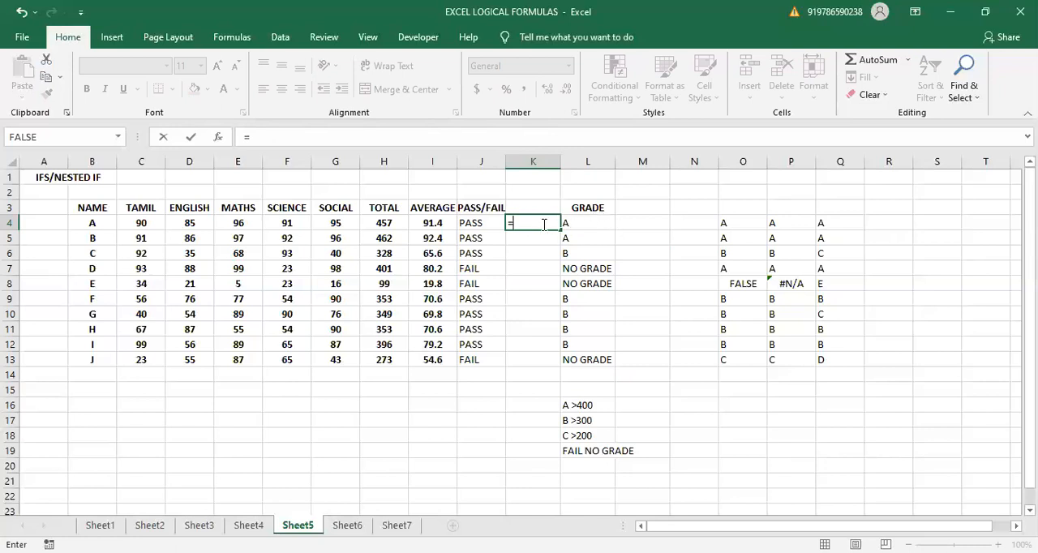
- Write the outer IF of K4's formula so that it returns "NO GRADE" when J4="FAIL"
type("IF")
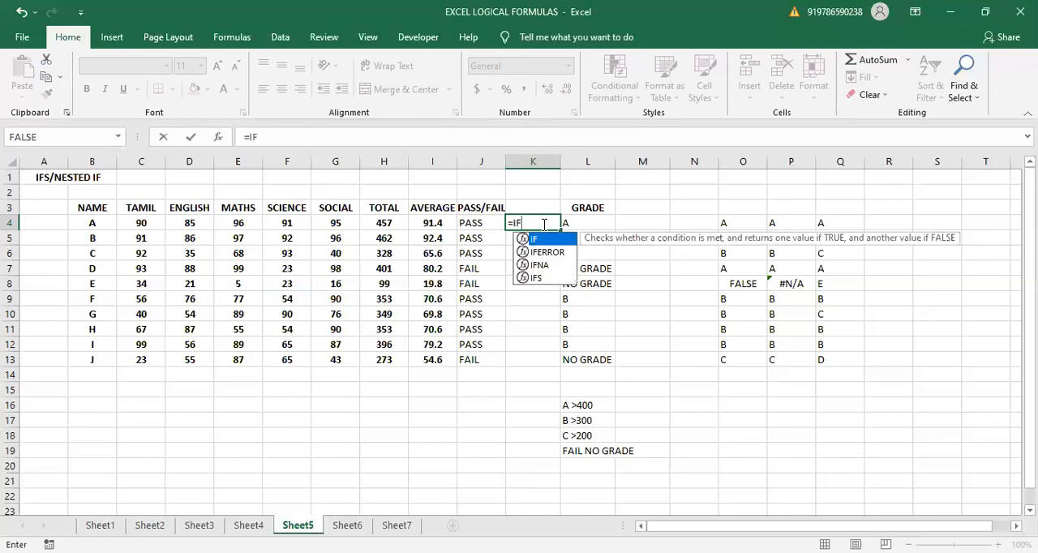
type("(")
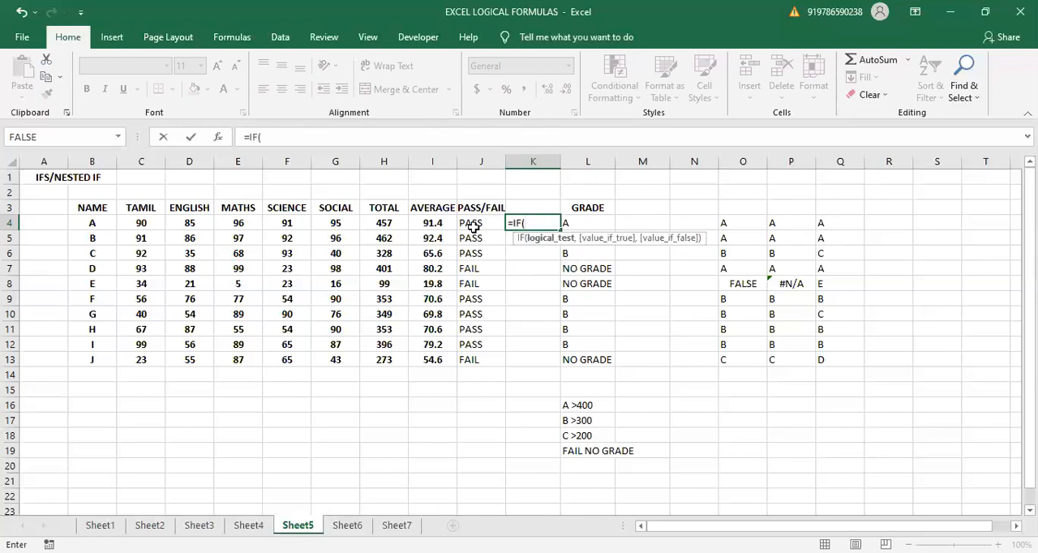
left_click(475, 228)
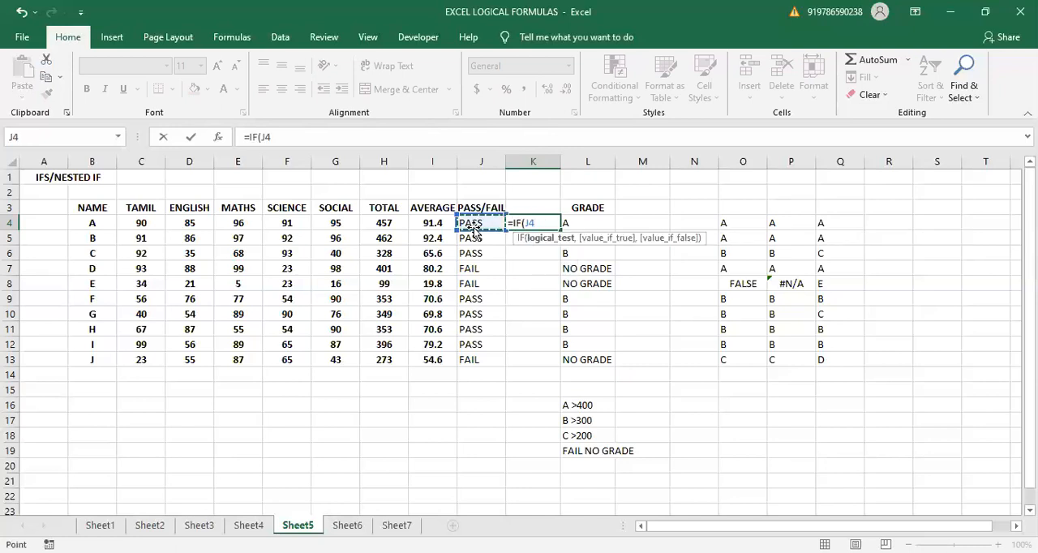
type("=\"FAIL\"")
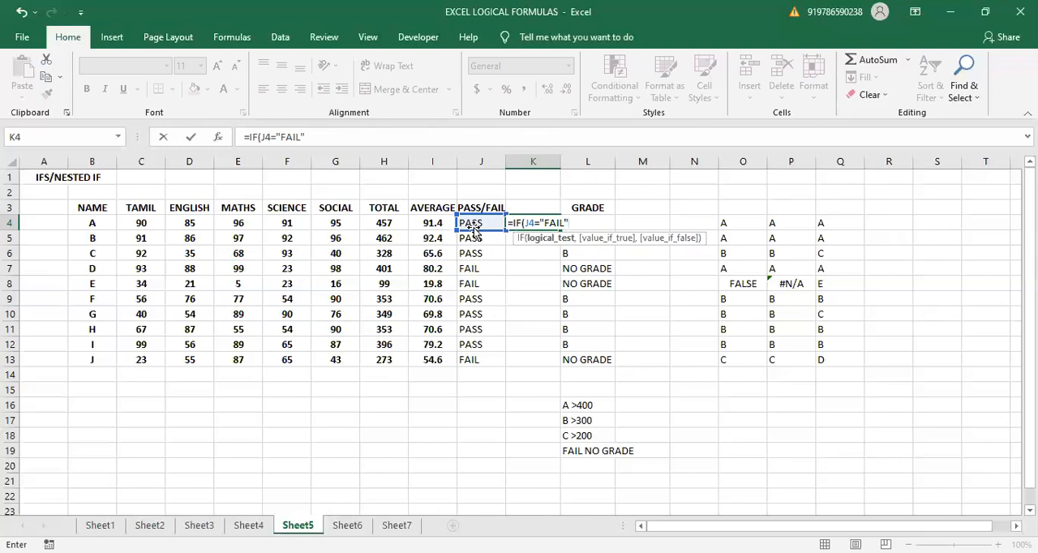
type(",\"N")
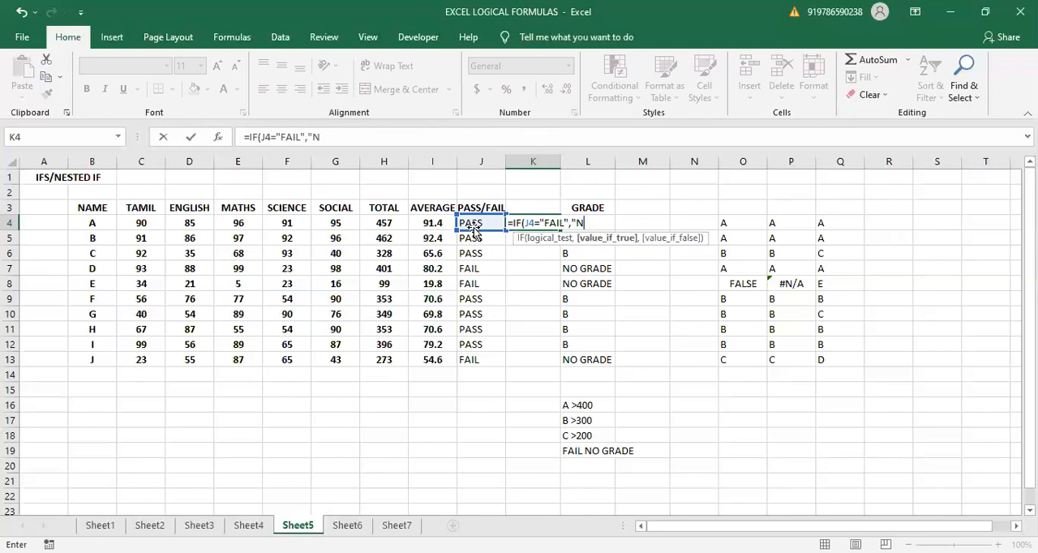
type("O GRADE")
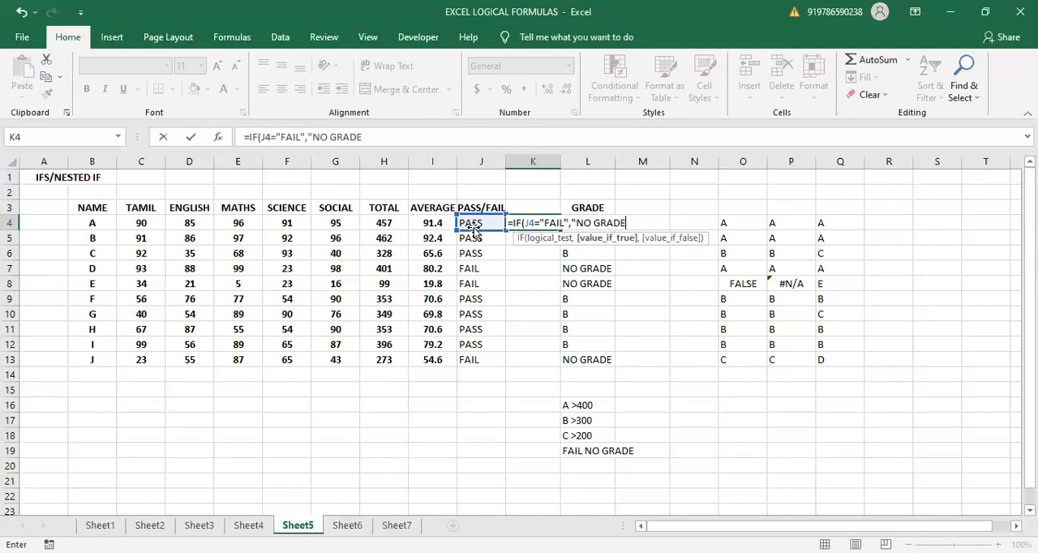
type("\",")
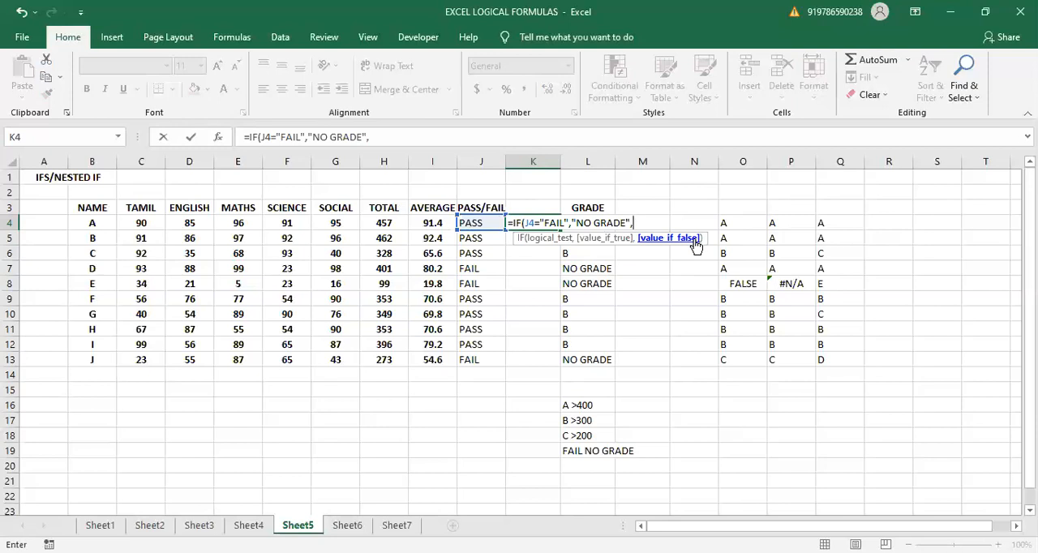
- Nest a second IF in K4's formula that returns "A" when H4>400
type("IF(")
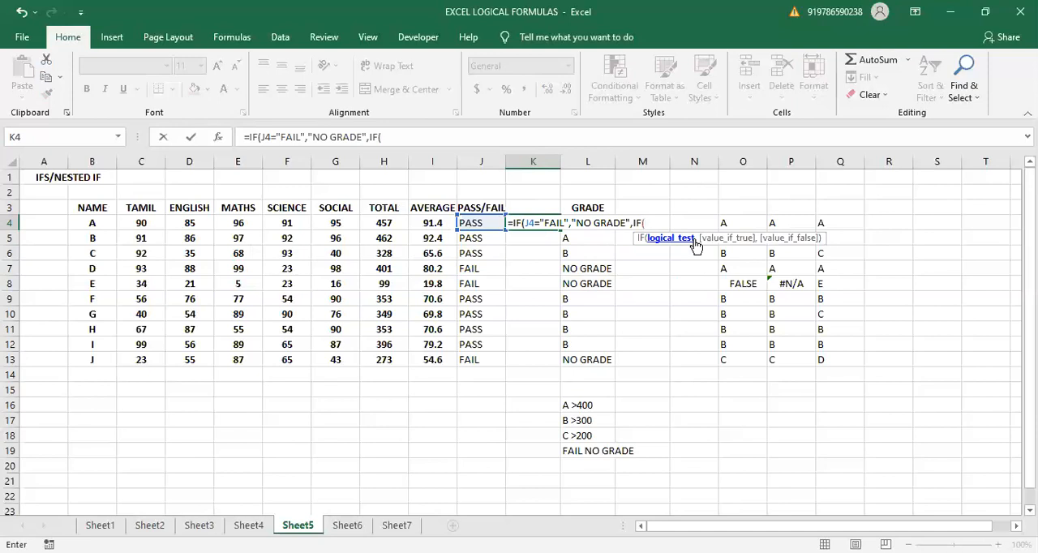
left_click(372, 226)
type(">")
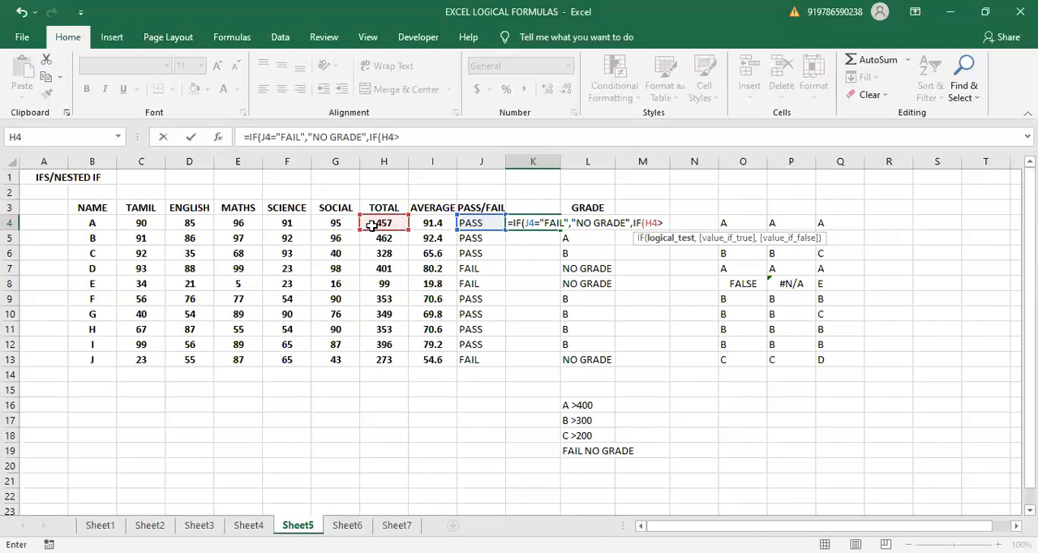
type("400,\"A")
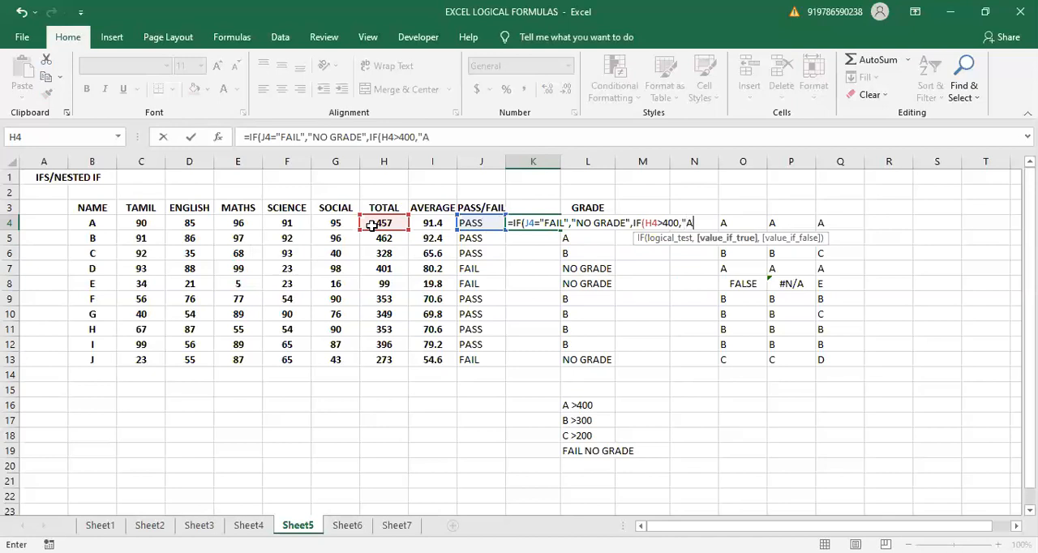
type("\",")
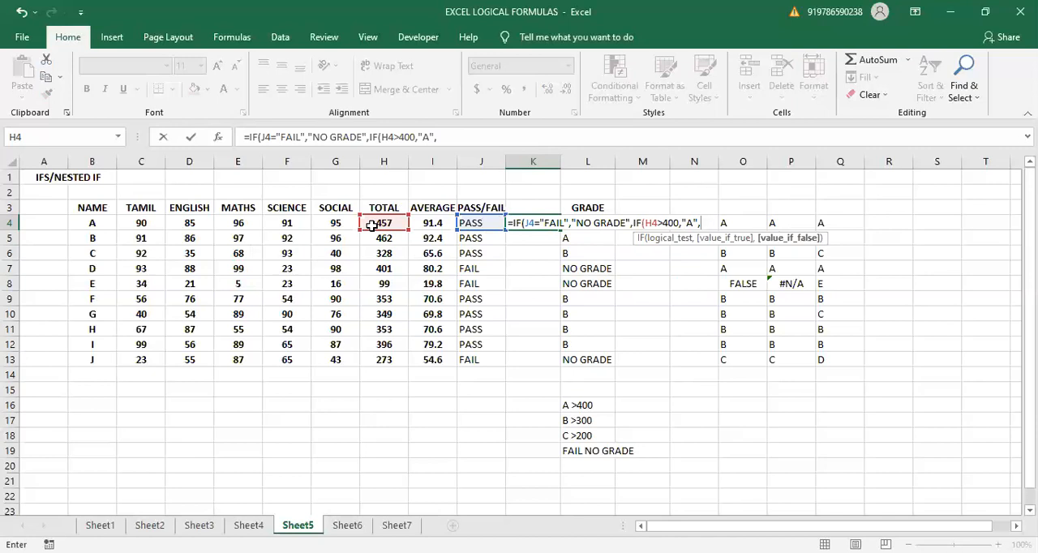
type("IF")
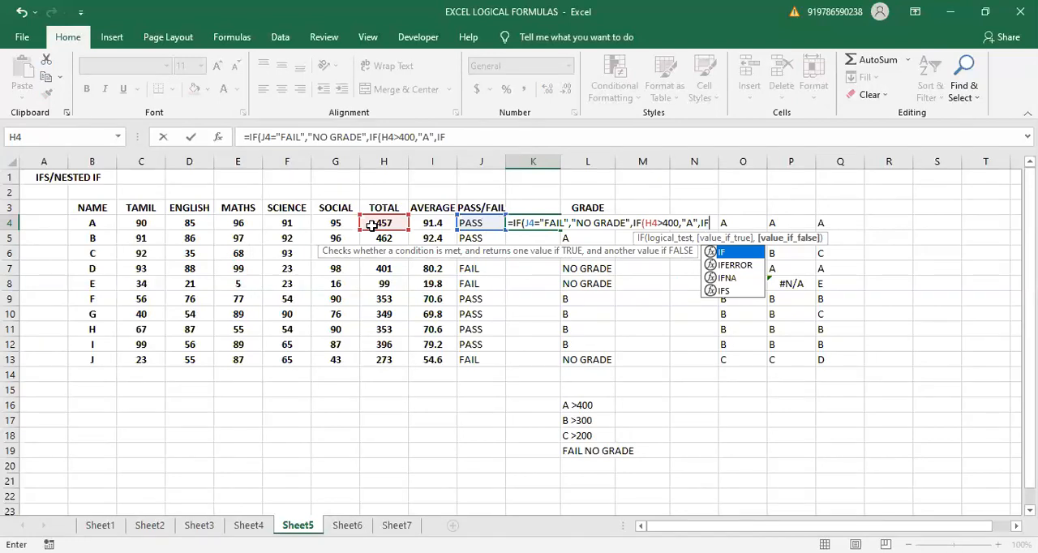
type("(")
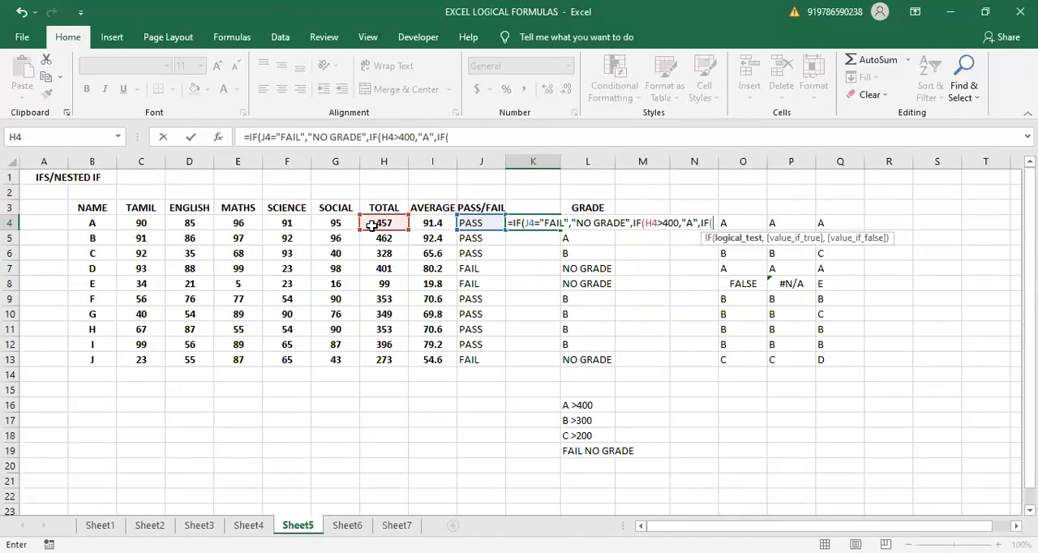
- Nest a third IF in K4's formula that returns "B" when H4>300
left_click(392, 223)
type(">")
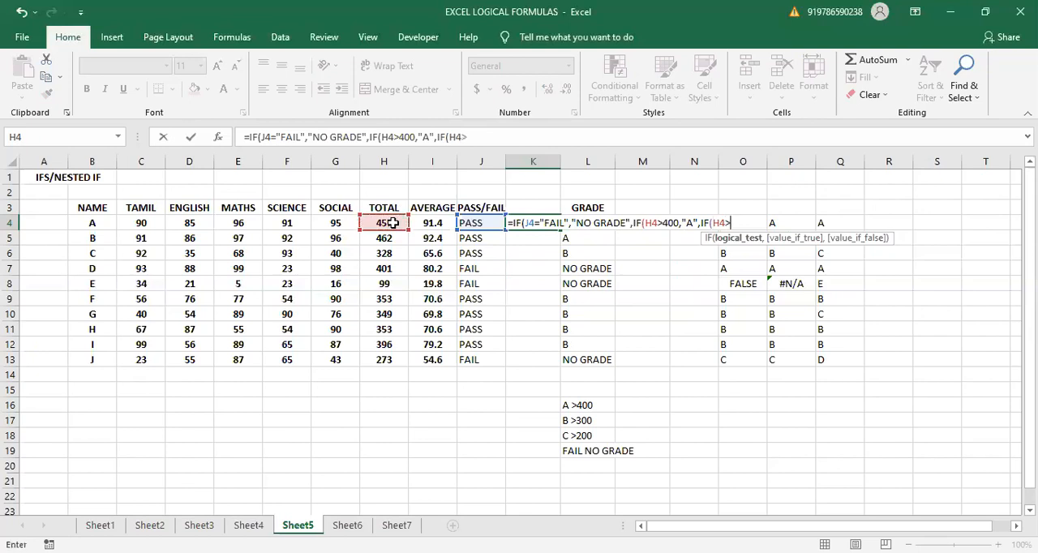
type("300,\"BB\"")
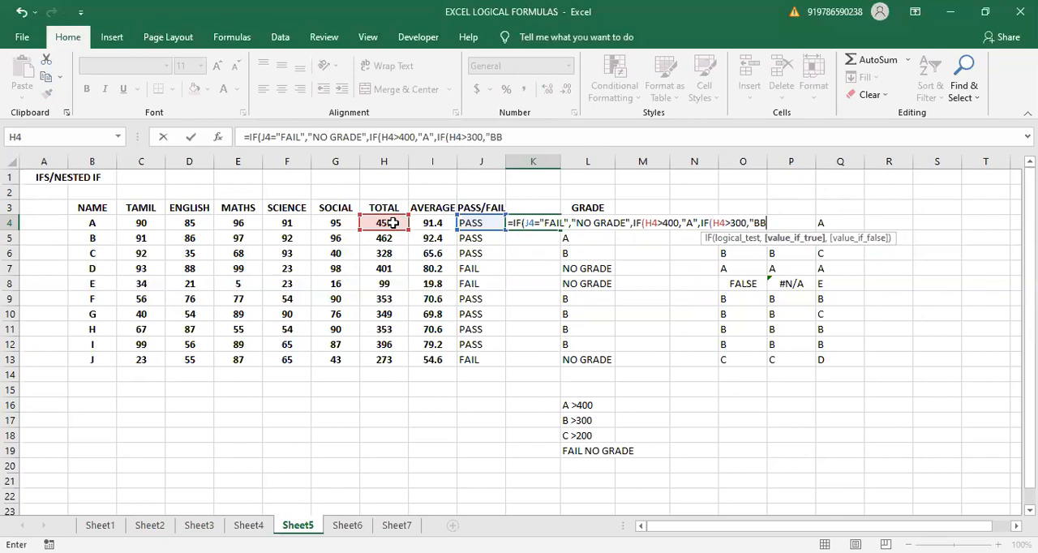
key("BackSpace")
key("BackSpace")
type("\",")
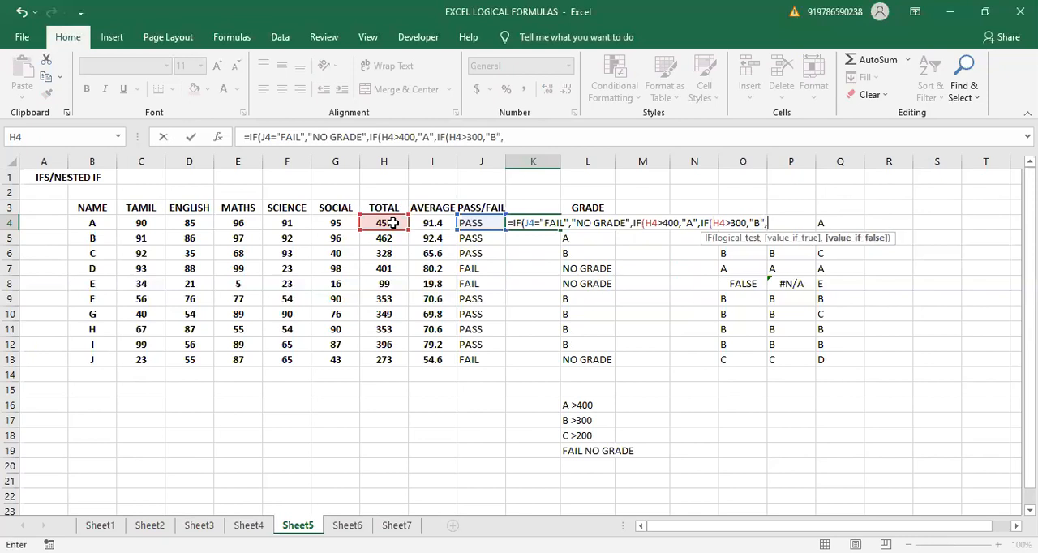
type("IF")
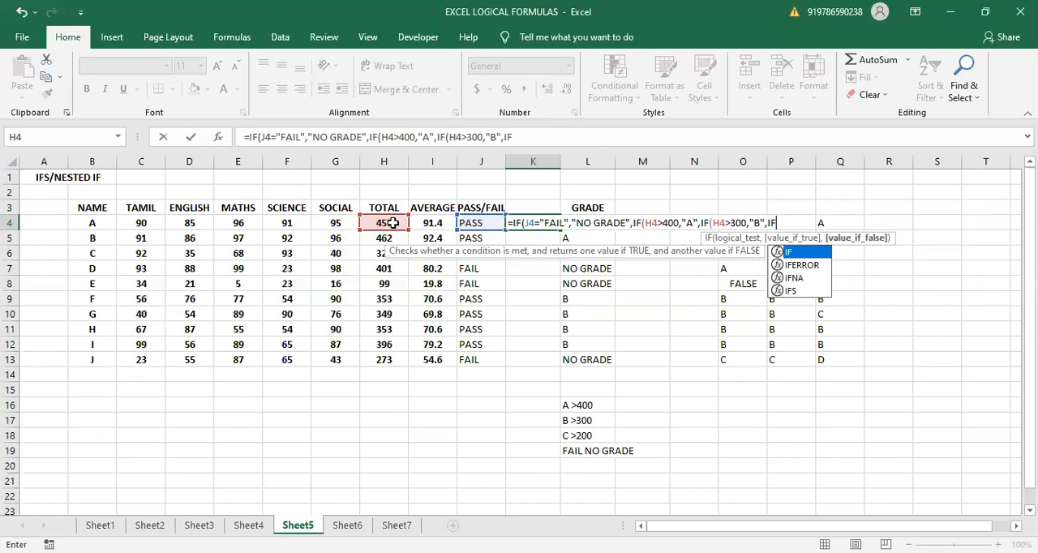
type("(")
- Nest a final IF returning "C" when H4>200, close all four IFs and enter the formula in K4
left_click(393, 223)
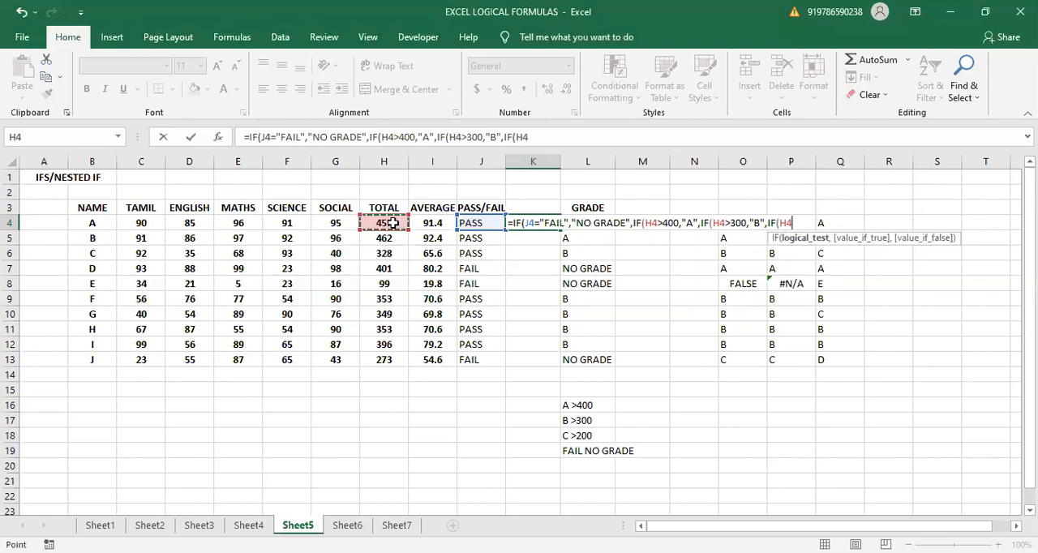
type(">200,\"C")
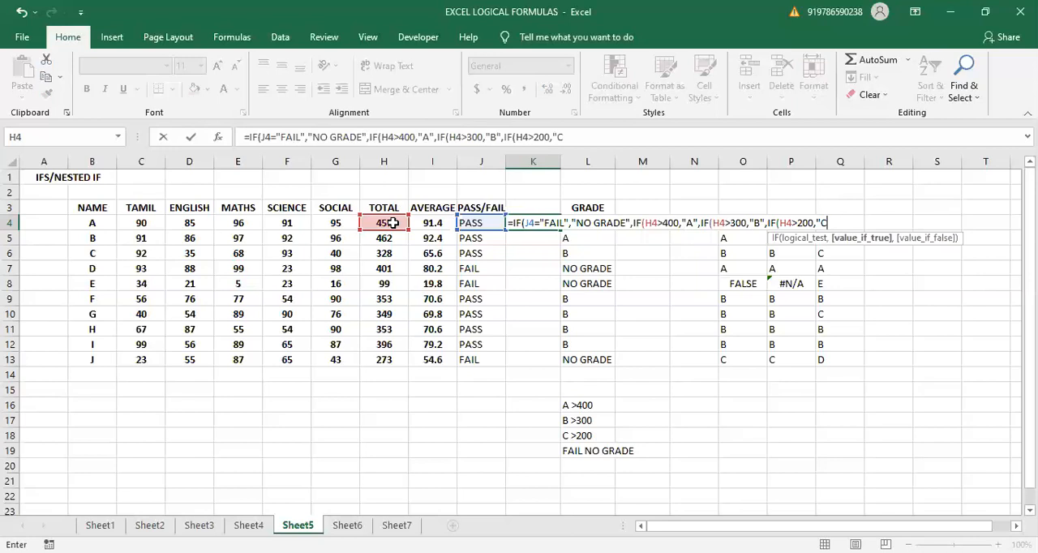
type("\")")
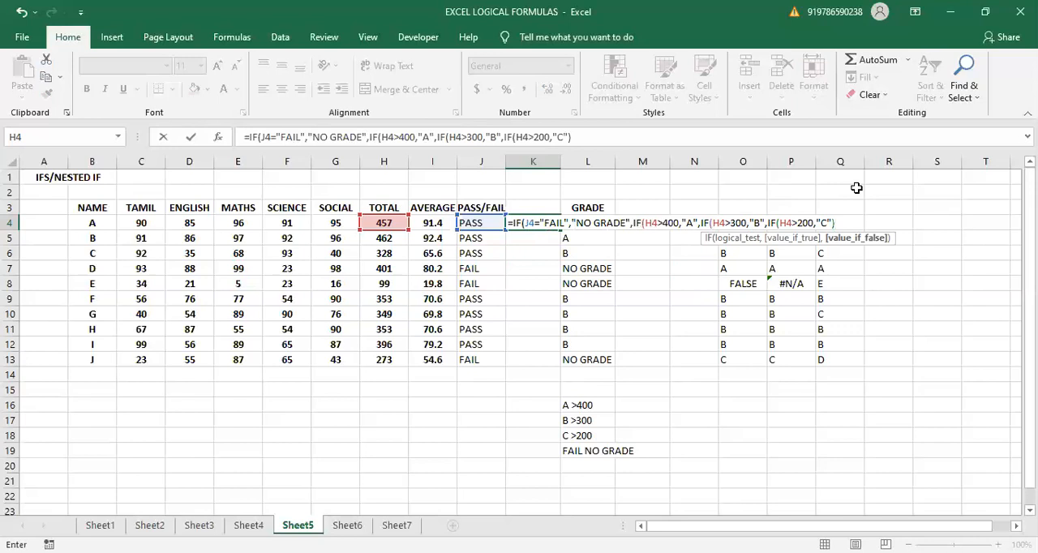
type(")")
type("))")
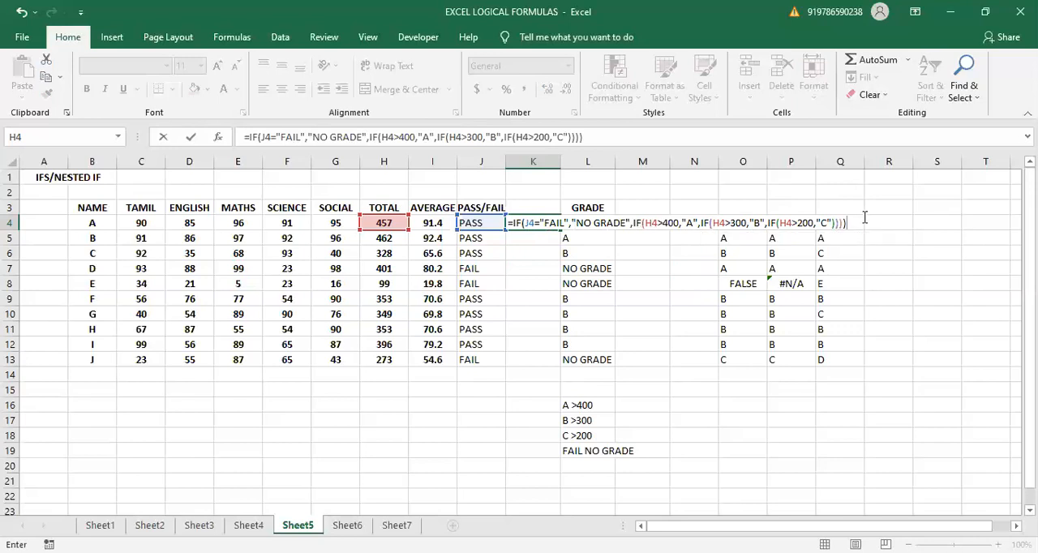
key("Return")
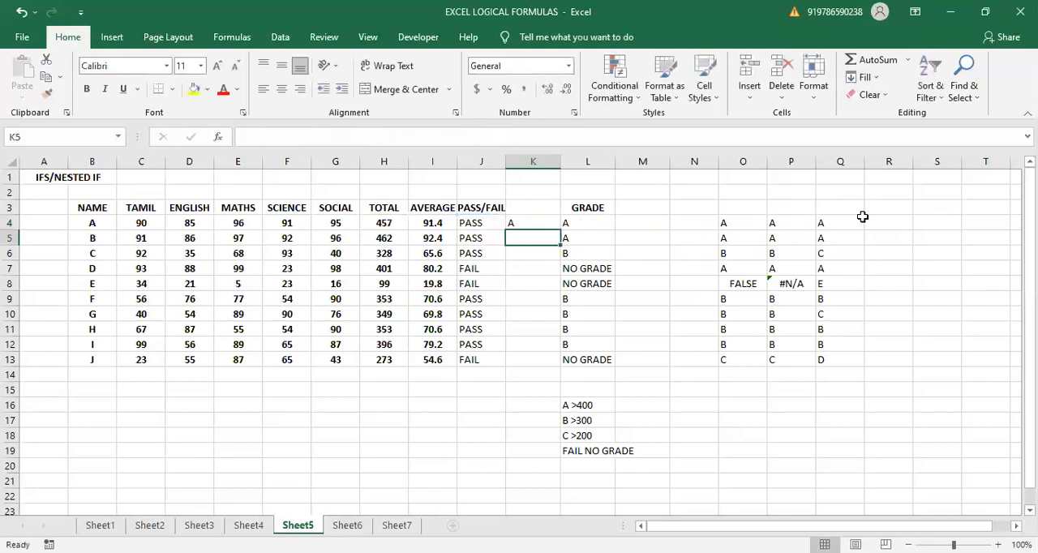
- Fill the nested IF formula from K4 down to K13 and compare it with the IFS formula in L4
left_click(533, 215)
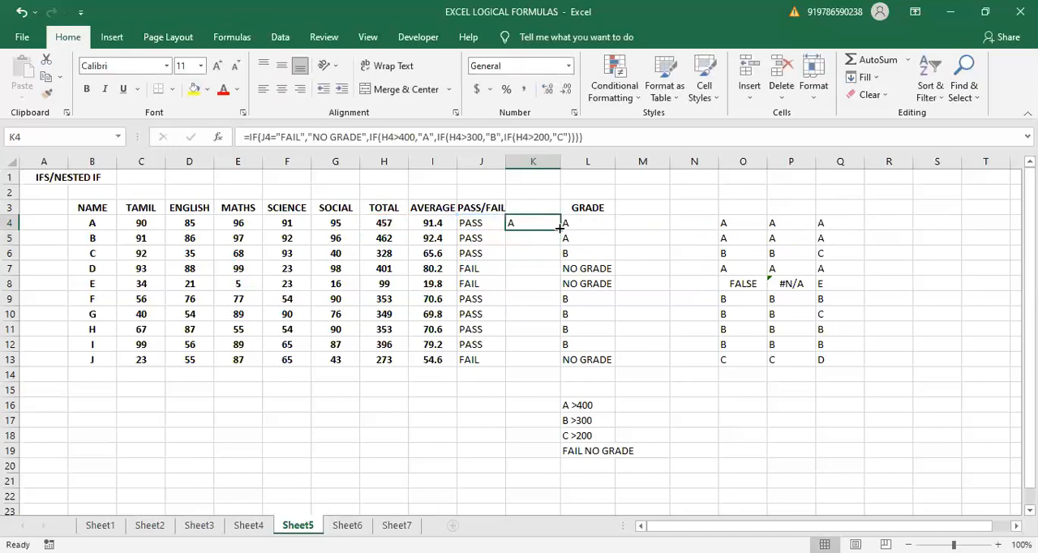
left_click_drag(559, 230, 540, 361)
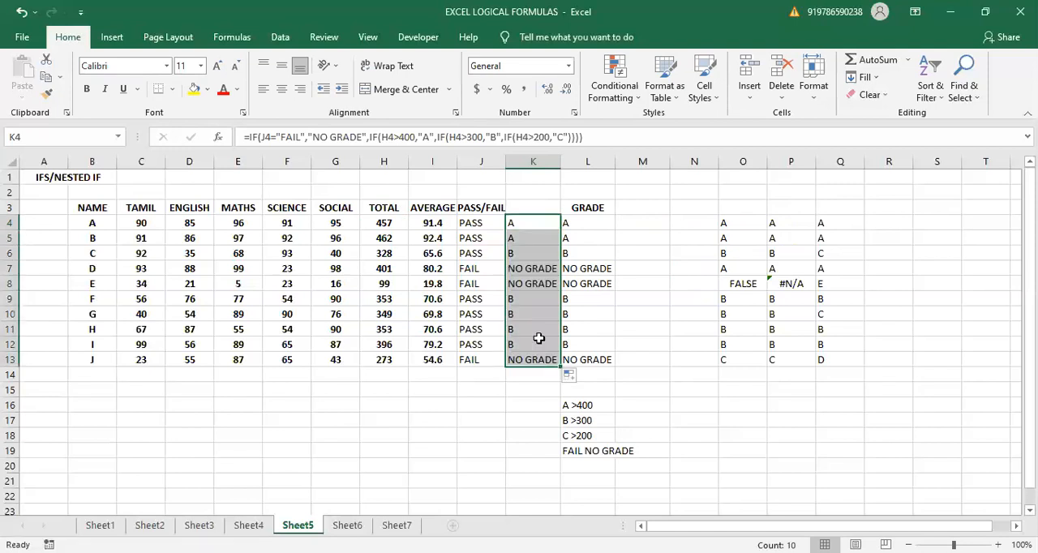
left_click(586, 223)
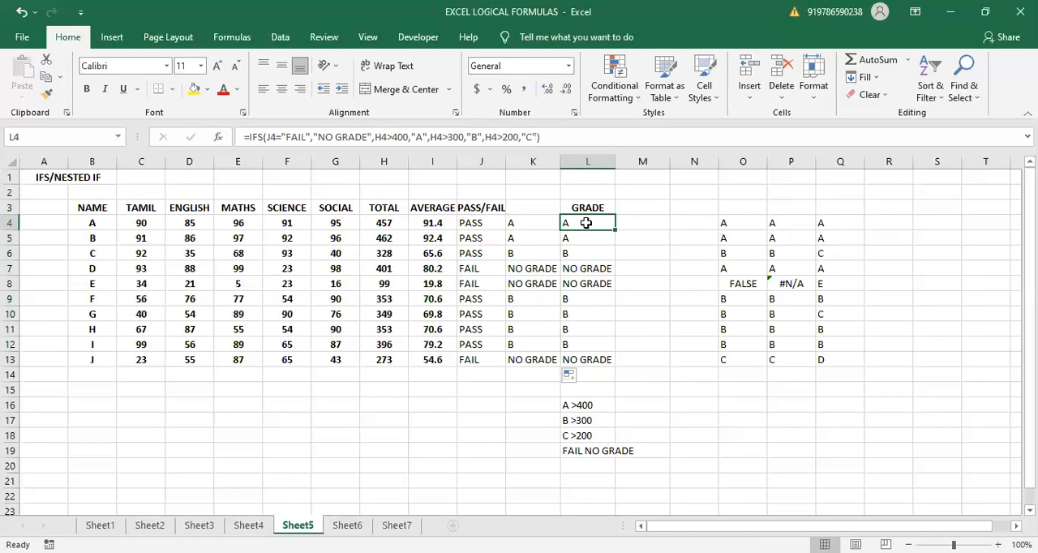
left_click(539, 229)
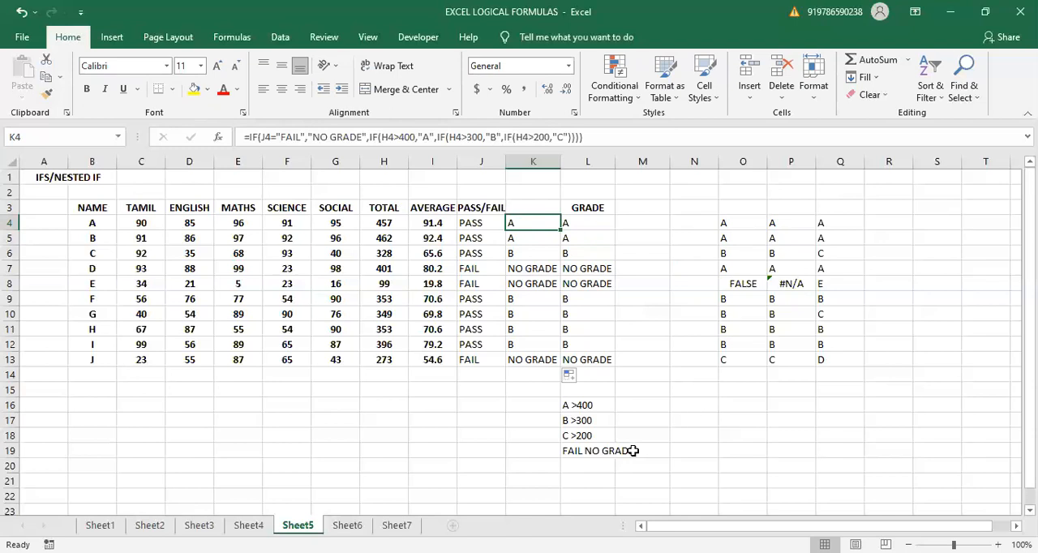
- Review the logical formula examples on Sheet2 through Sheet7, finishing on the XOR examples in Sheet6
left_click(149, 525)
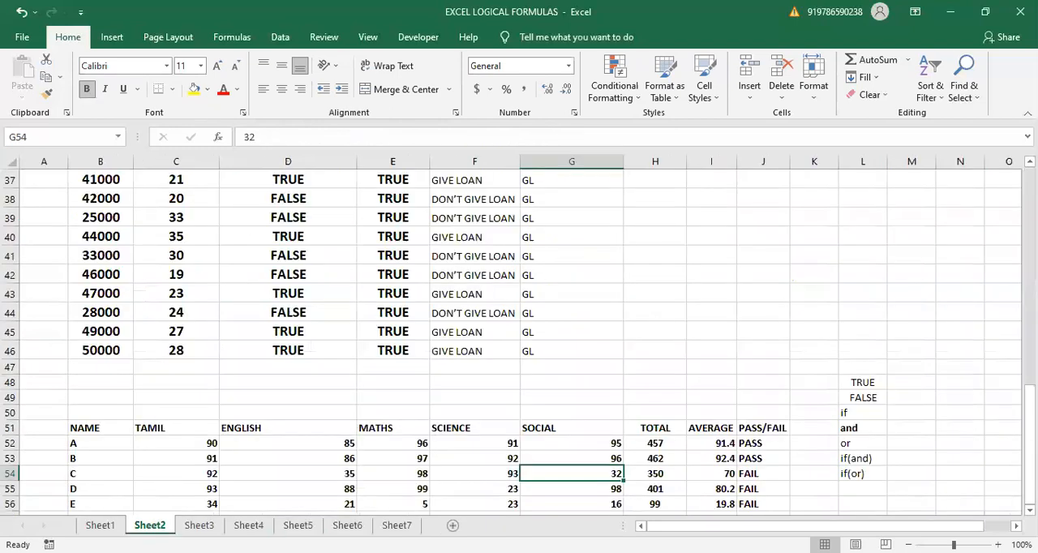
left_click(199, 525)
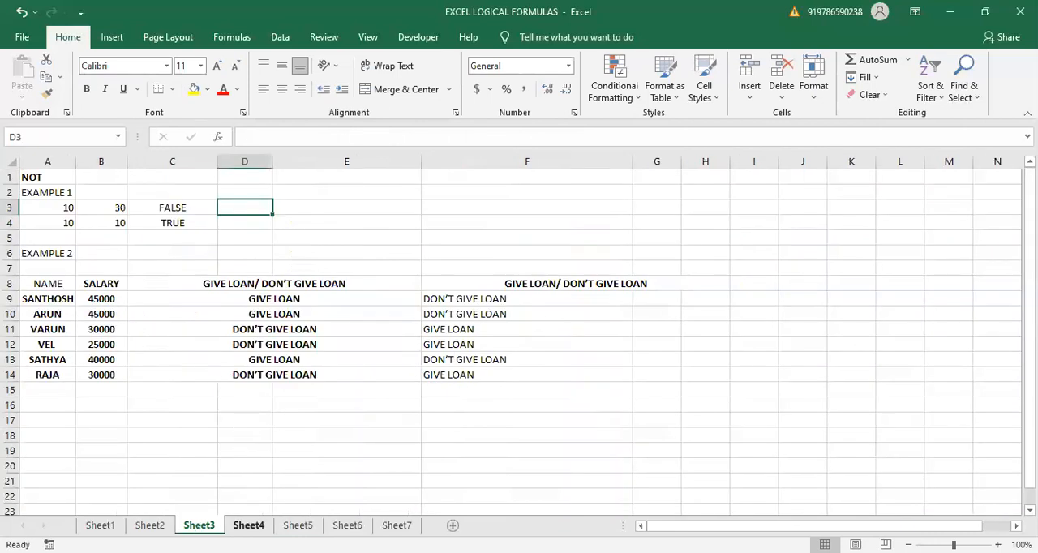
left_click(248, 525)
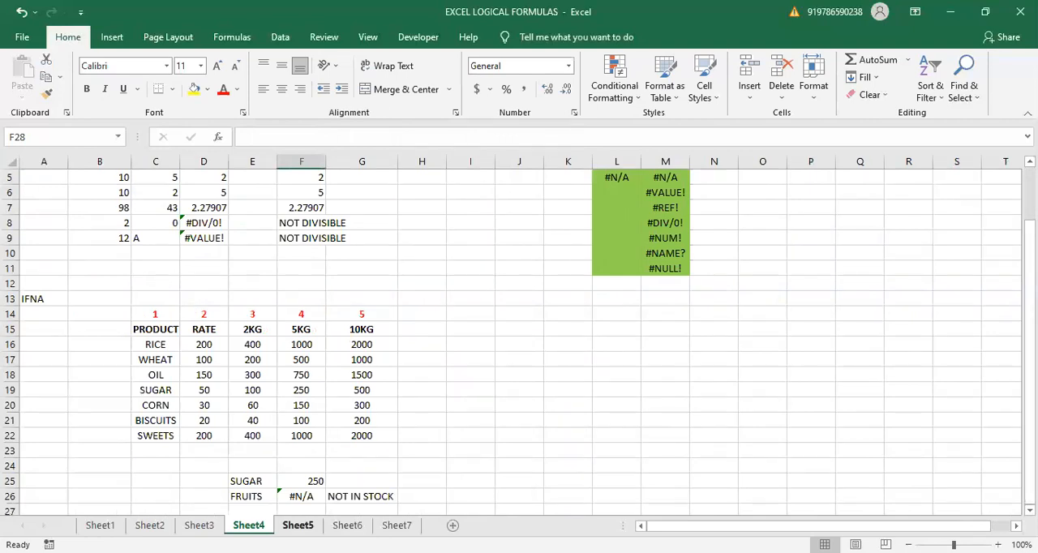
left_click(297, 525)
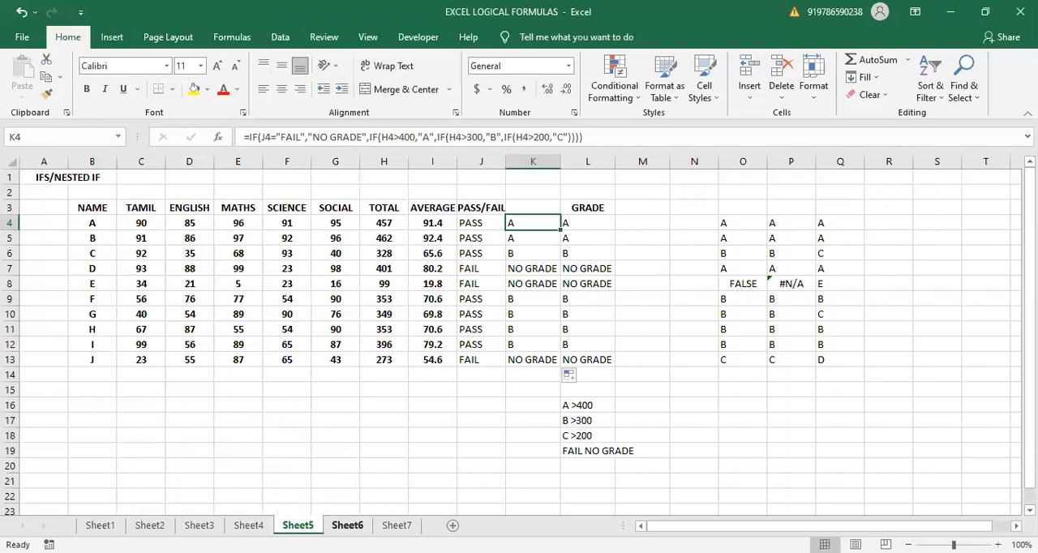
left_click(347, 525)
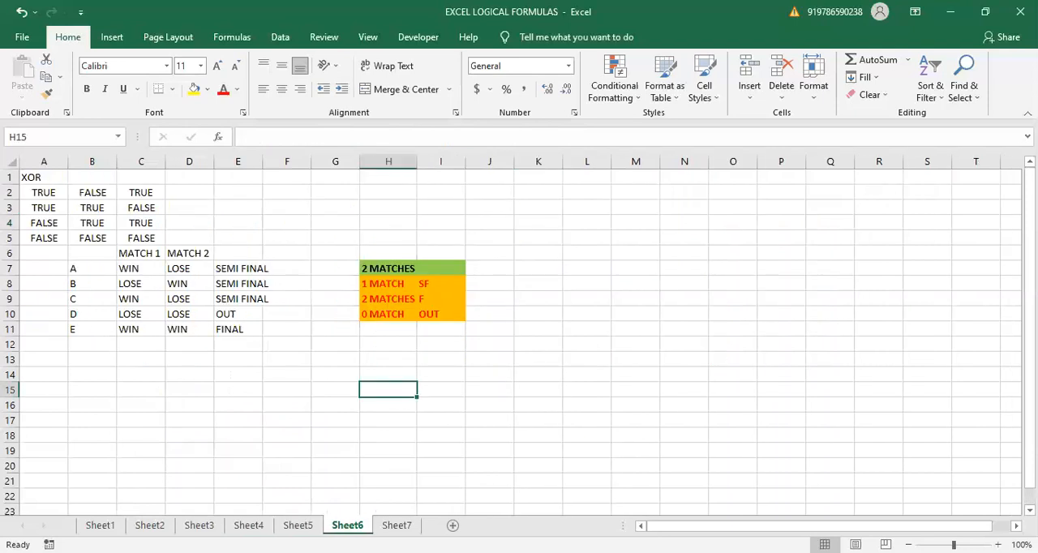
left_click(396, 524)
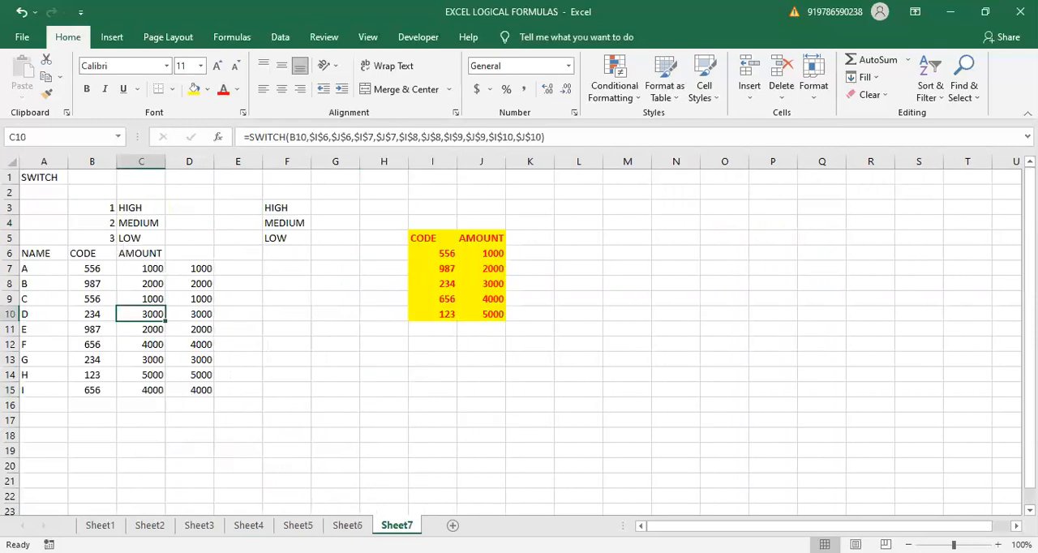
left_click(341, 523)
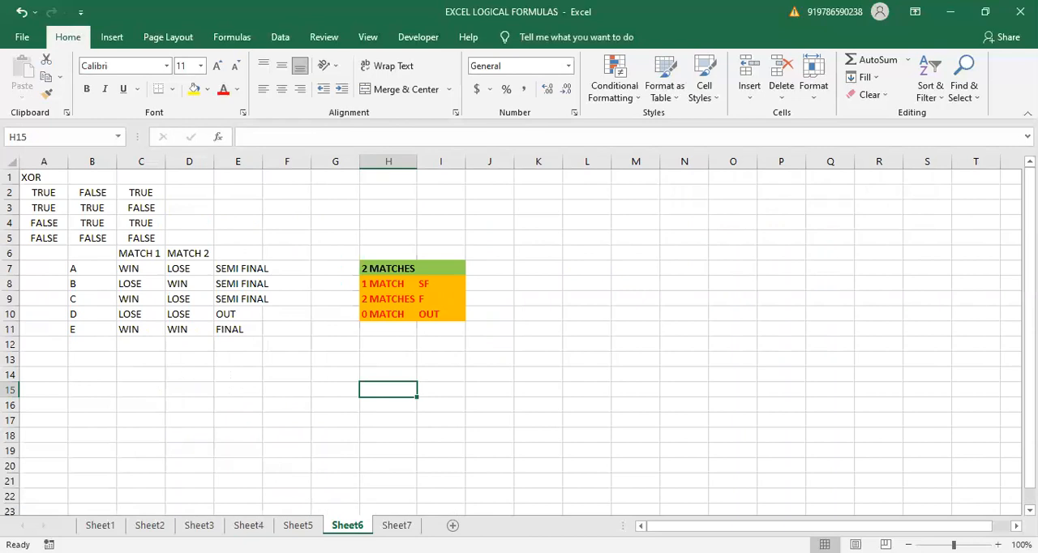
left_click(778, 432)
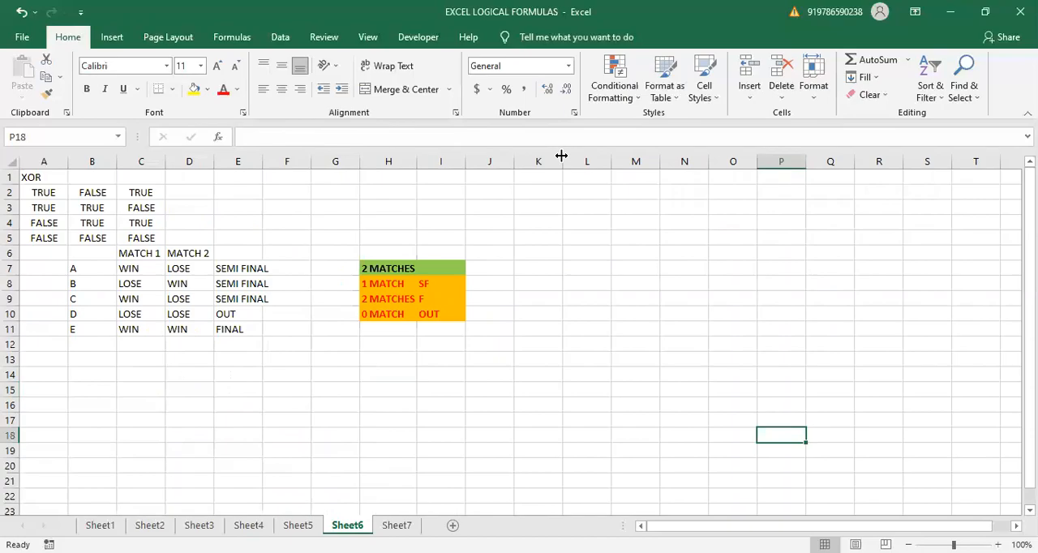